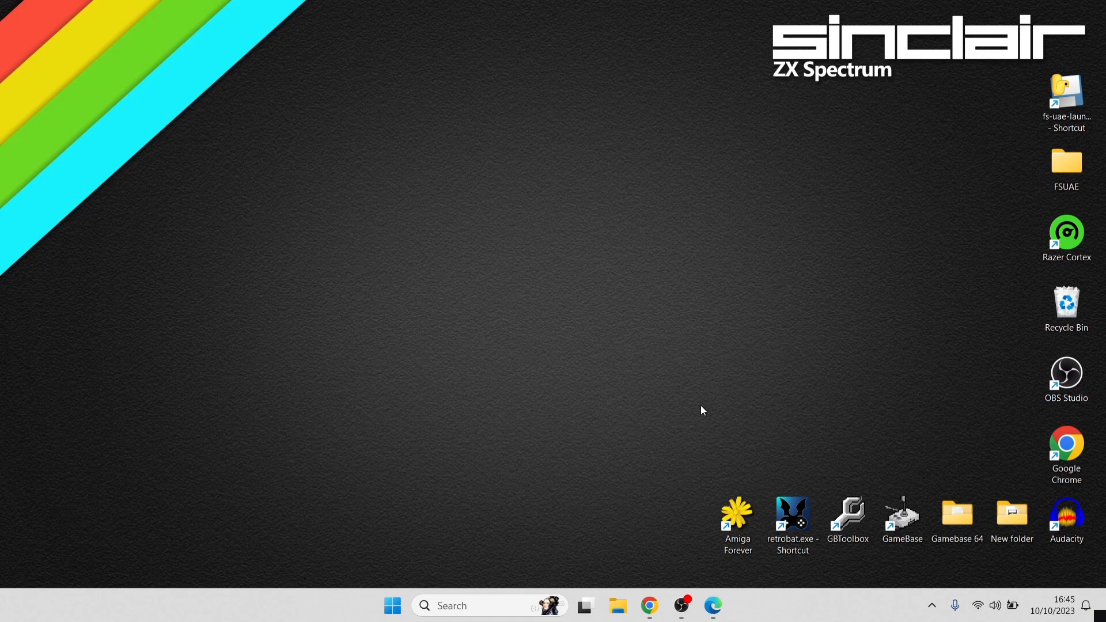
Switch to Edge and download the OpenAL installer oalinst.zip from zxspectrumnext.online, keeping the blocked file, and close the browser.
left_click(713, 605)
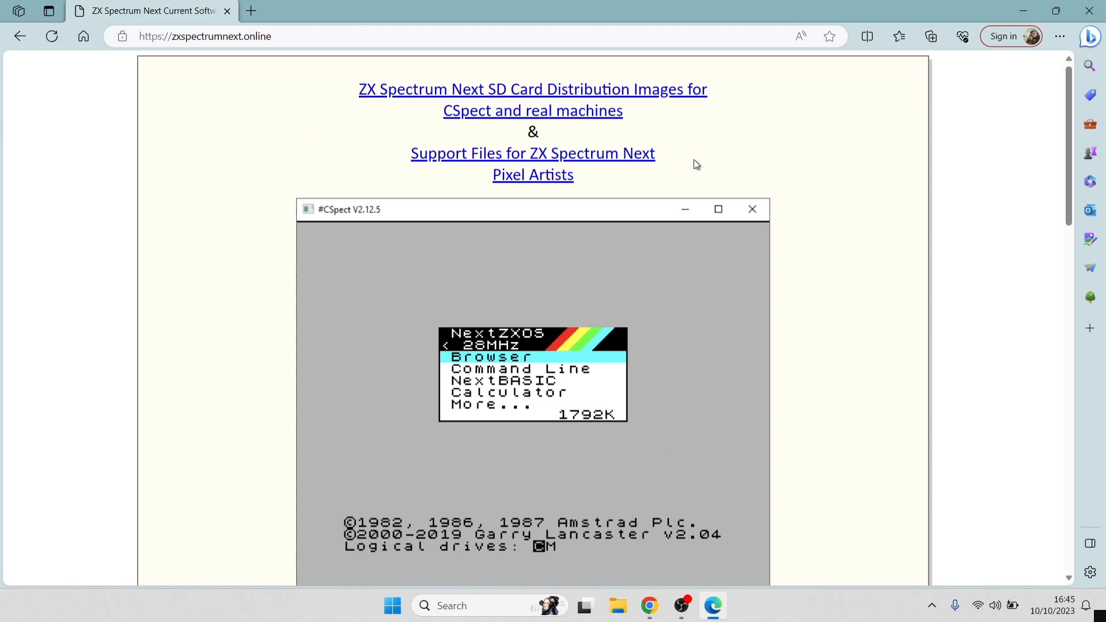
left_click_drag(1070, 126, 1063, 255)
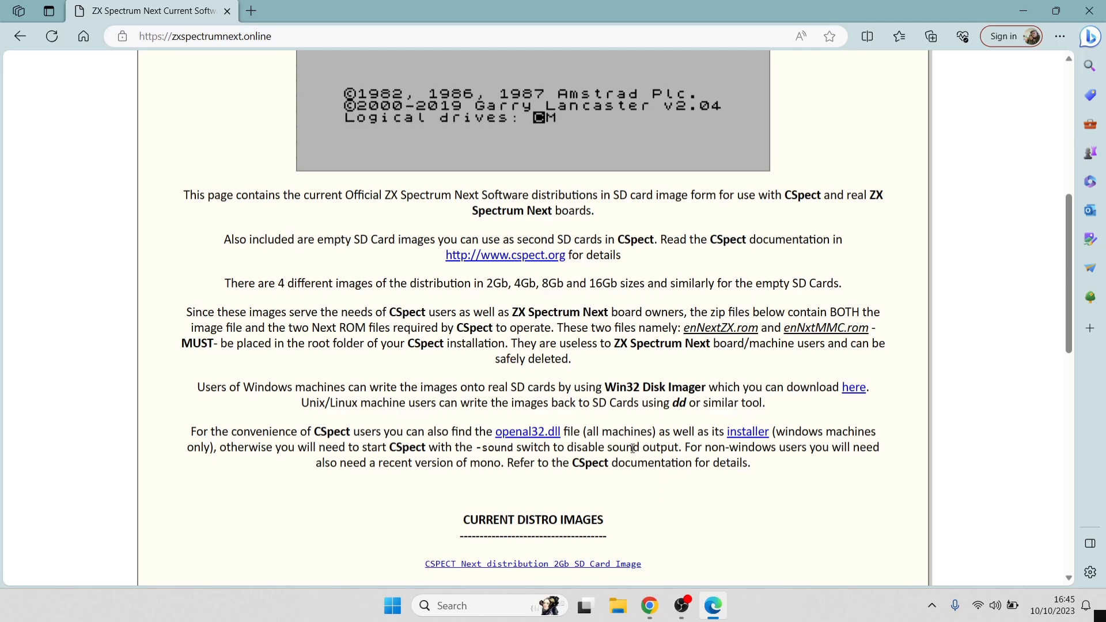
left_click(752, 441)
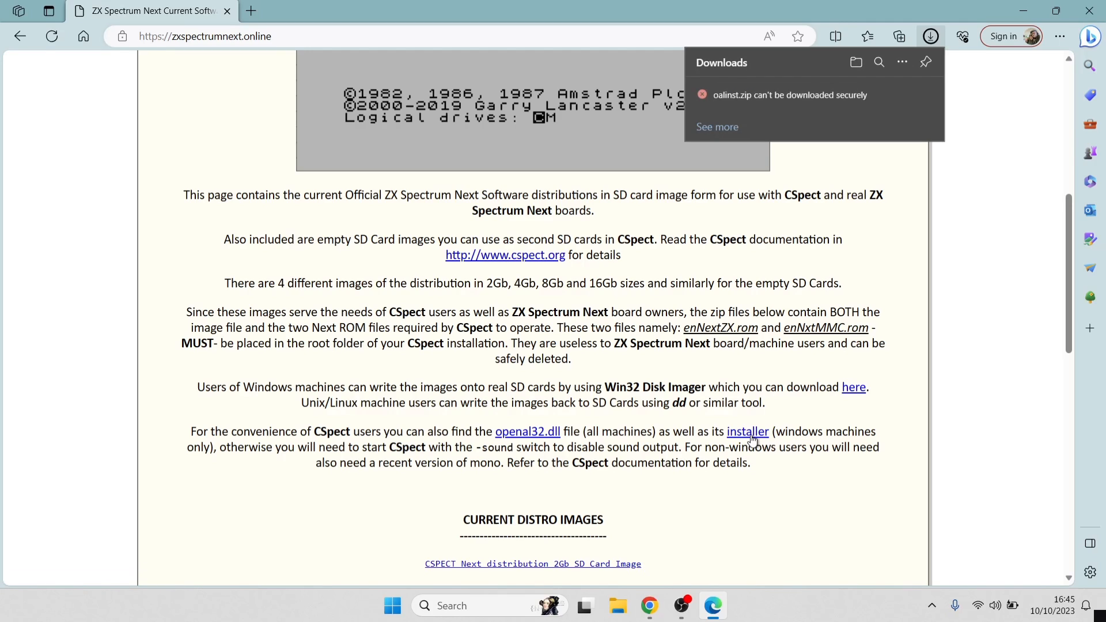
mouse_move(854, 98)
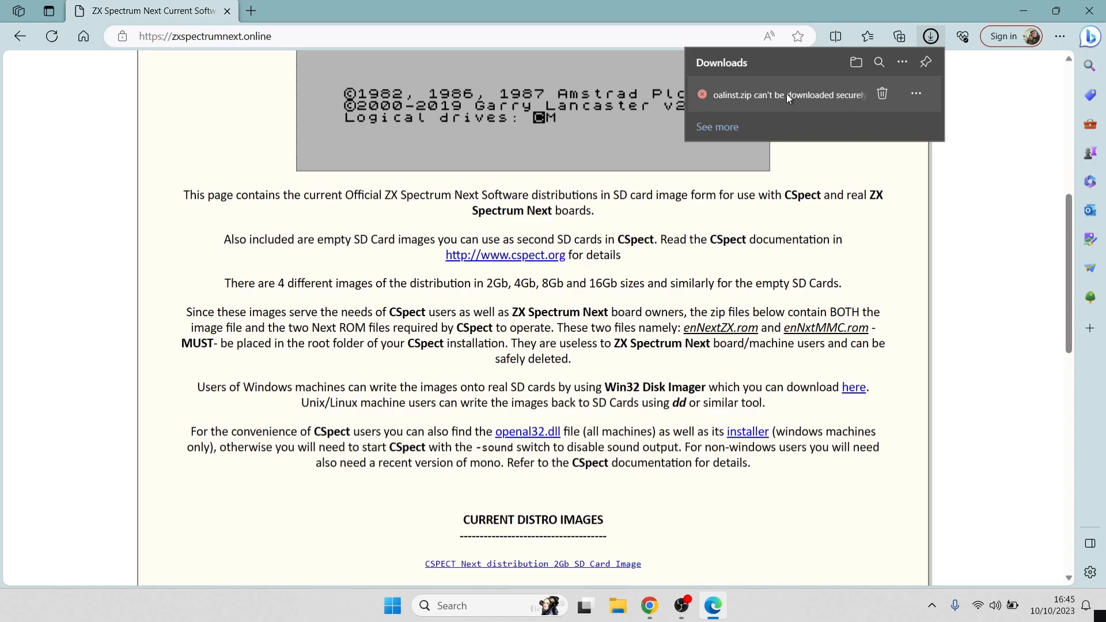
left_click(915, 93)
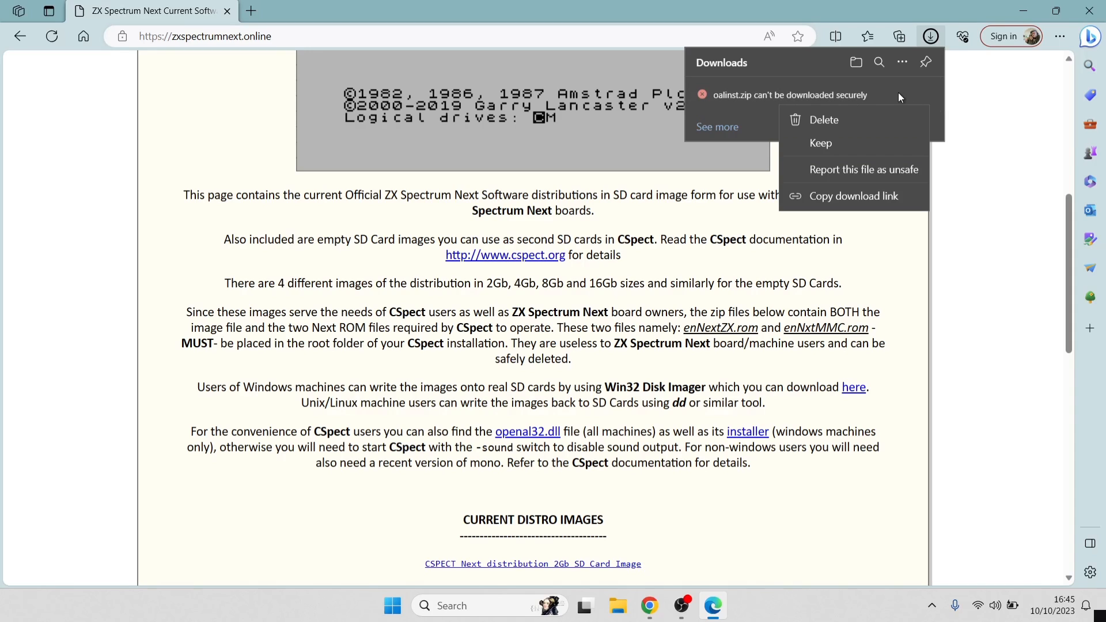
left_click(853, 144)
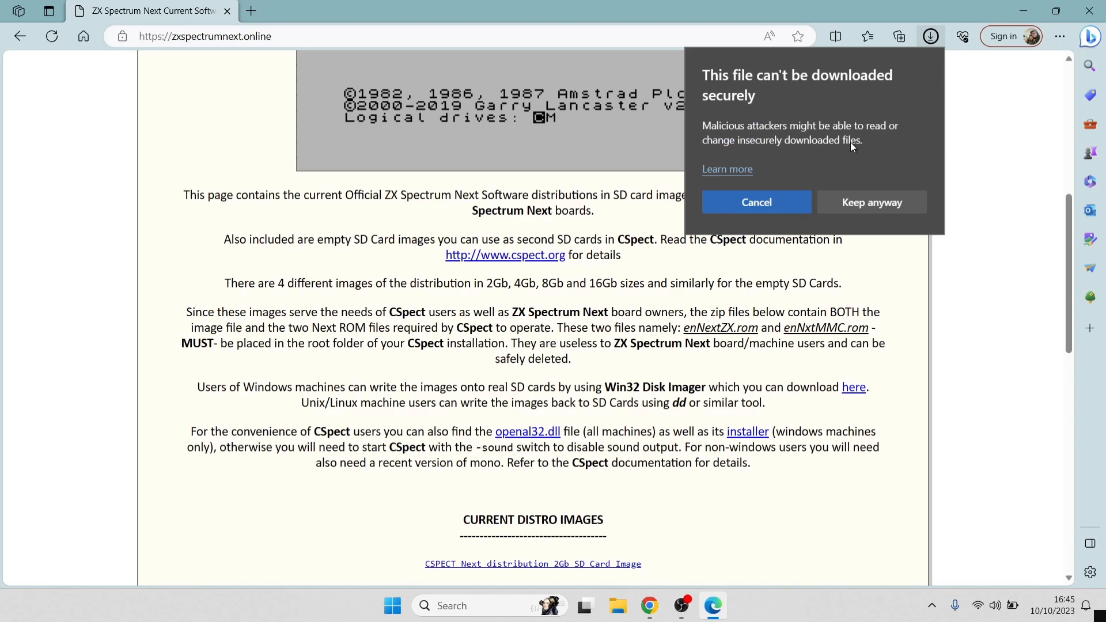
left_click(868, 201)
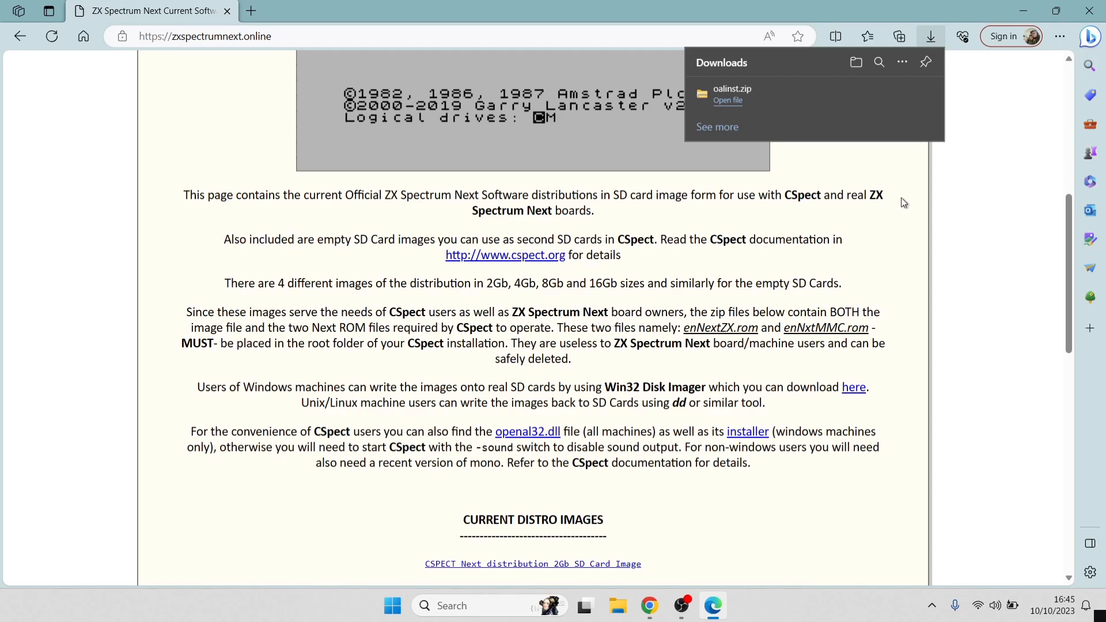
left_click(1099, 10)
Switch to Chrome, download the #CSpect V2.19.4.4 Emulator from the blog post, and bring up the ImDisk Toolkit download page.
left_click(668, 608)
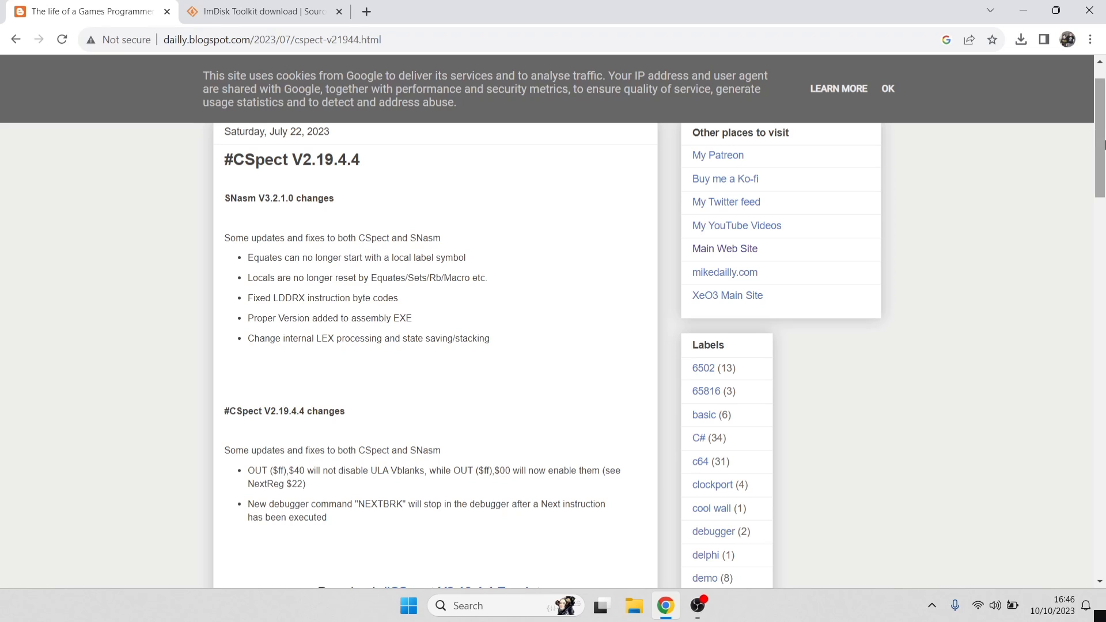
left_click_drag(1103, 112, 1103, 101)
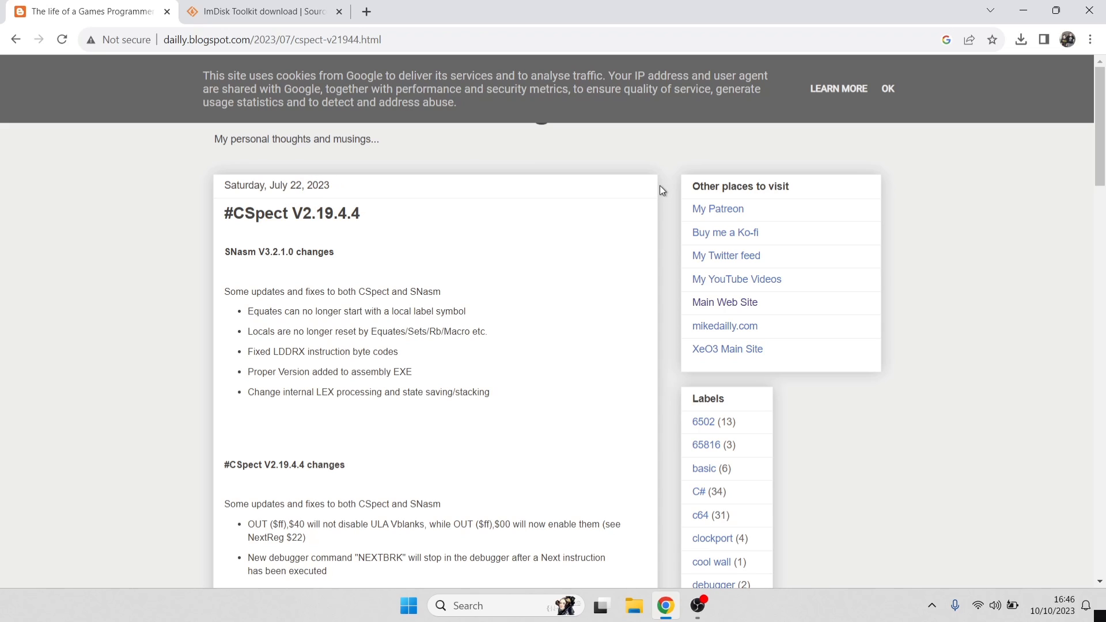
left_click_drag(1098, 150, 1097, 204)
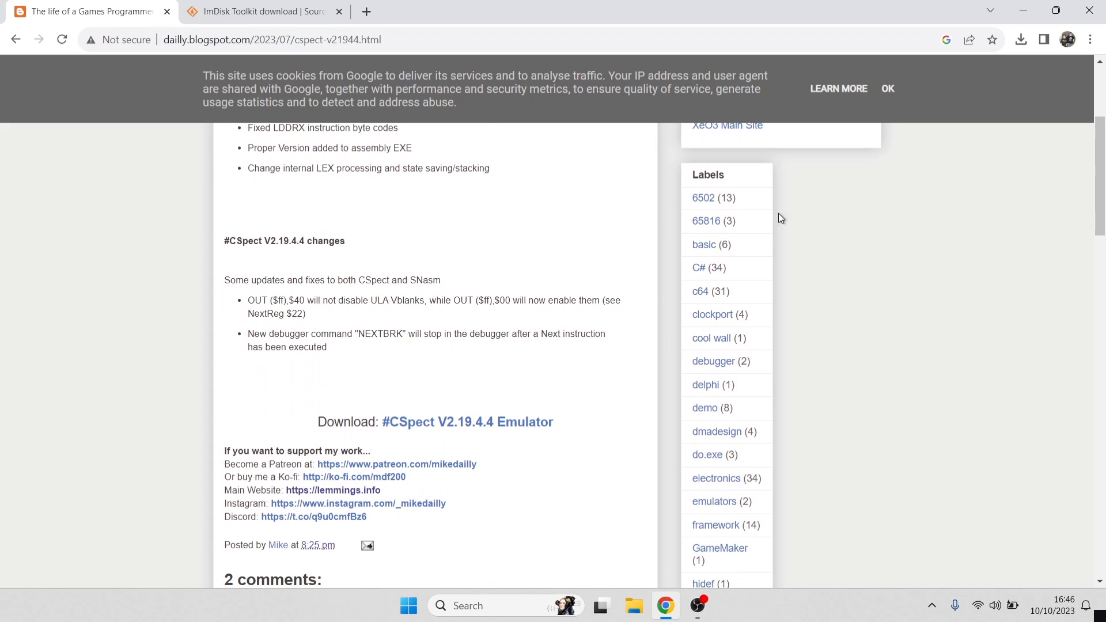
left_click(464, 423)
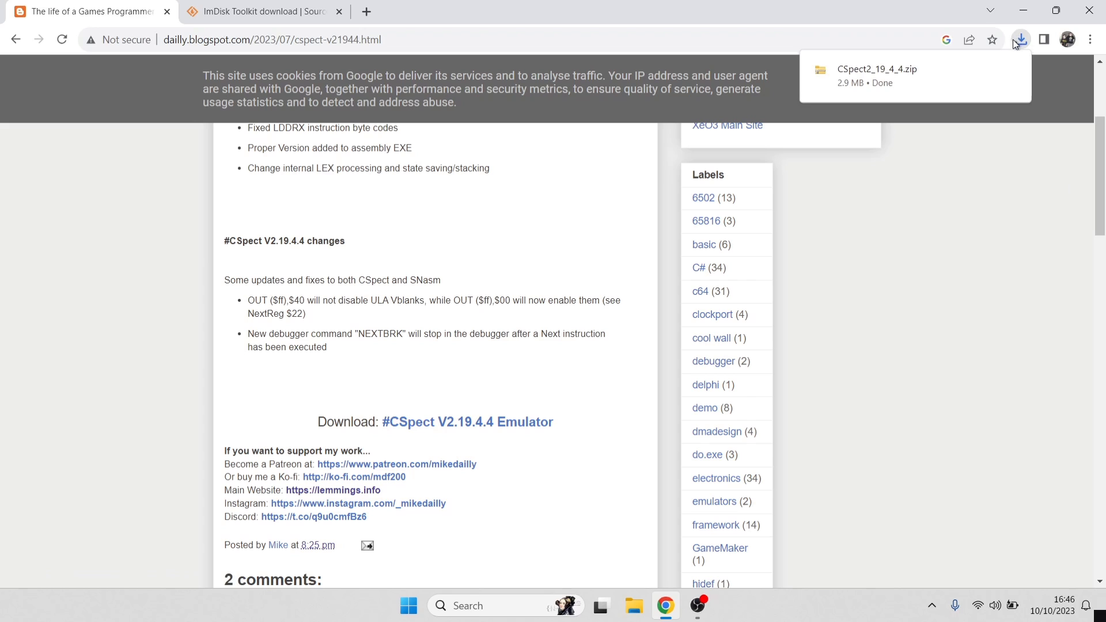
left_click(262, 10)
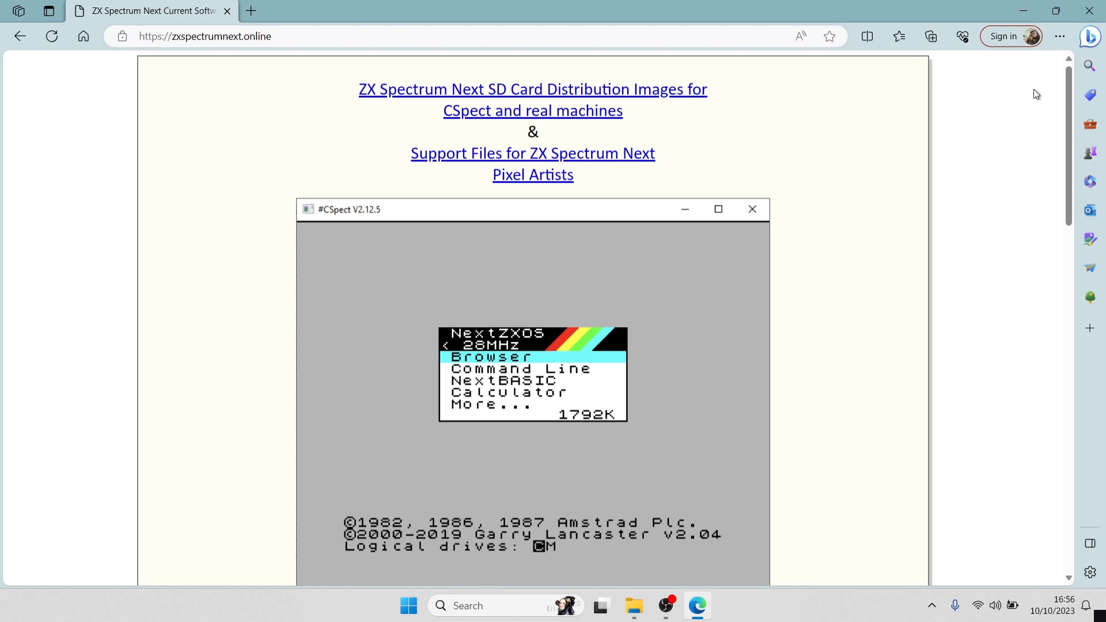
Download the CSpect Next distribution 16Gb SD card image from zxspectrumnext.online, keeping the blocked file, and close the browser.
left_click_drag(1069, 99, 1066, 315)
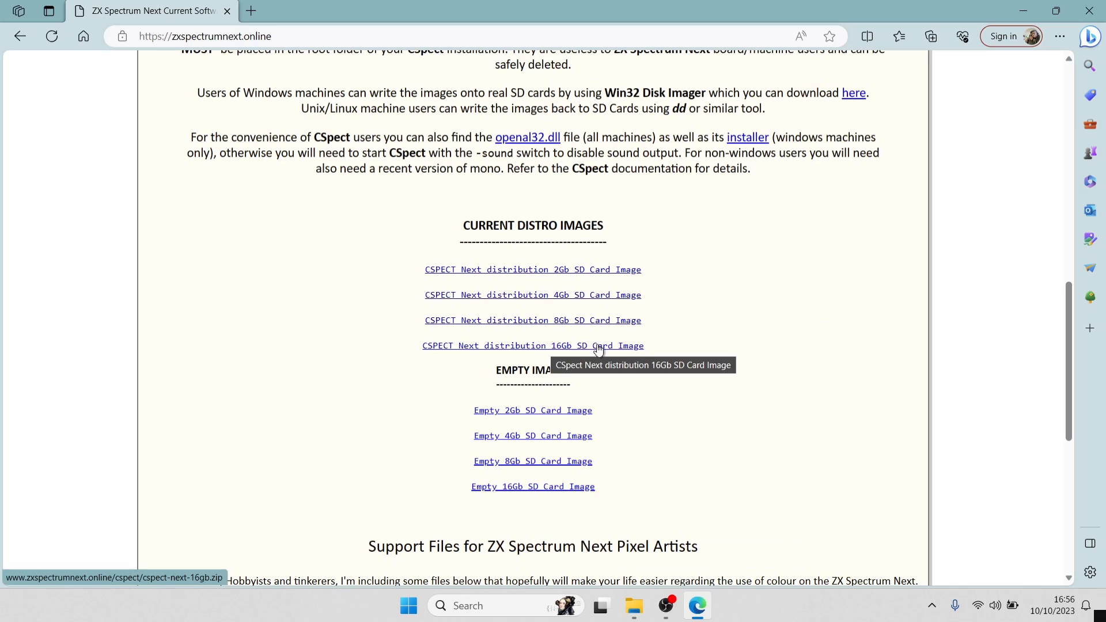
left_click(631, 349)
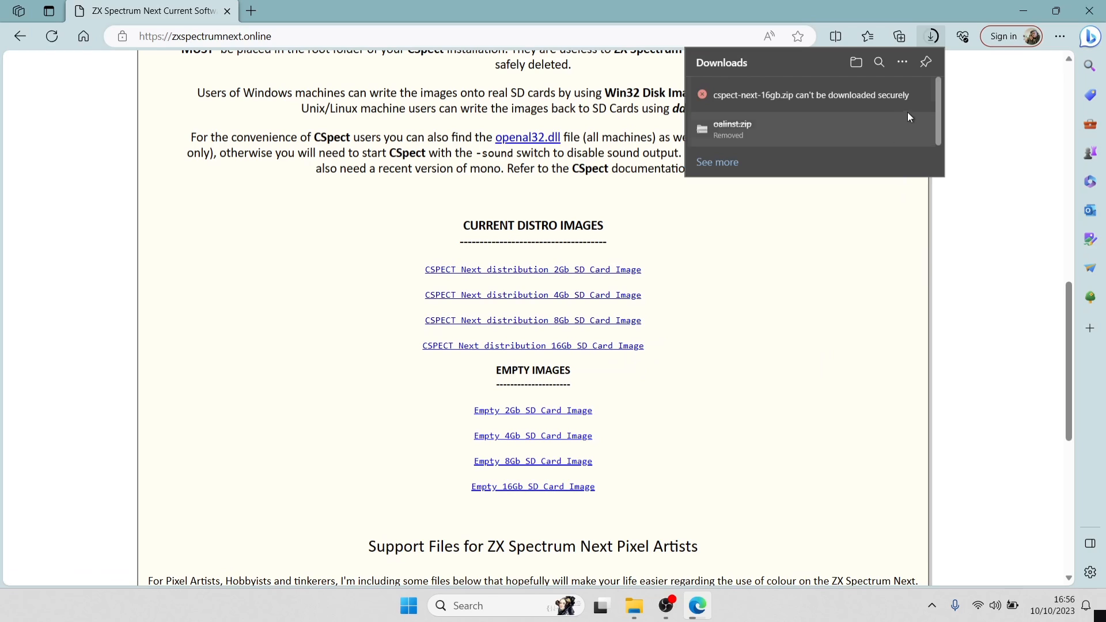
mouse_move(917, 100)
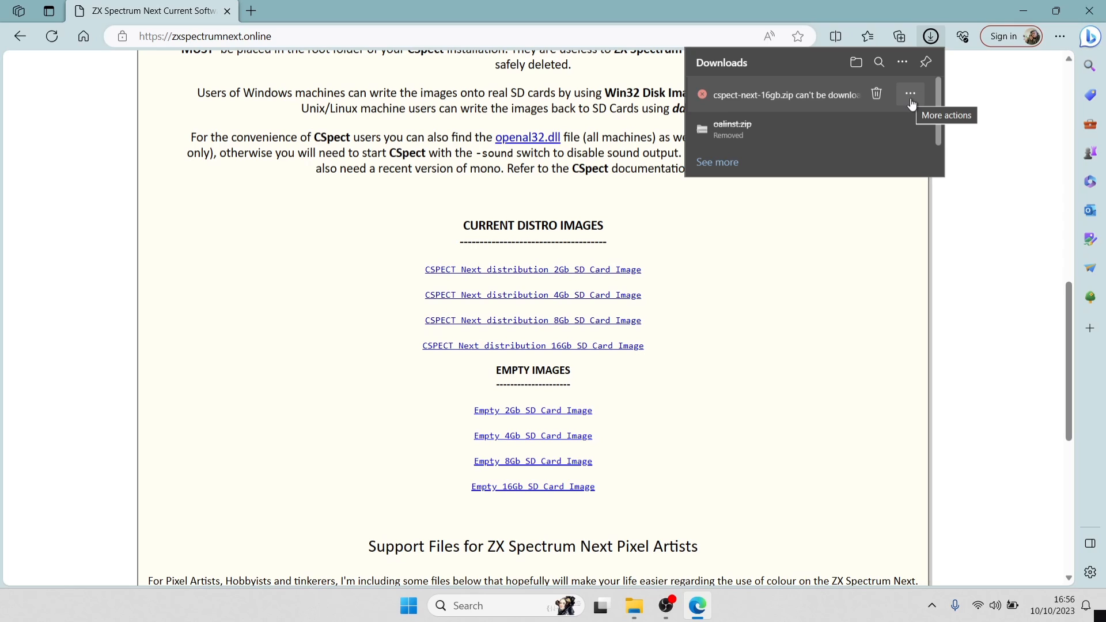
left_click(911, 100)
left_click(852, 140)
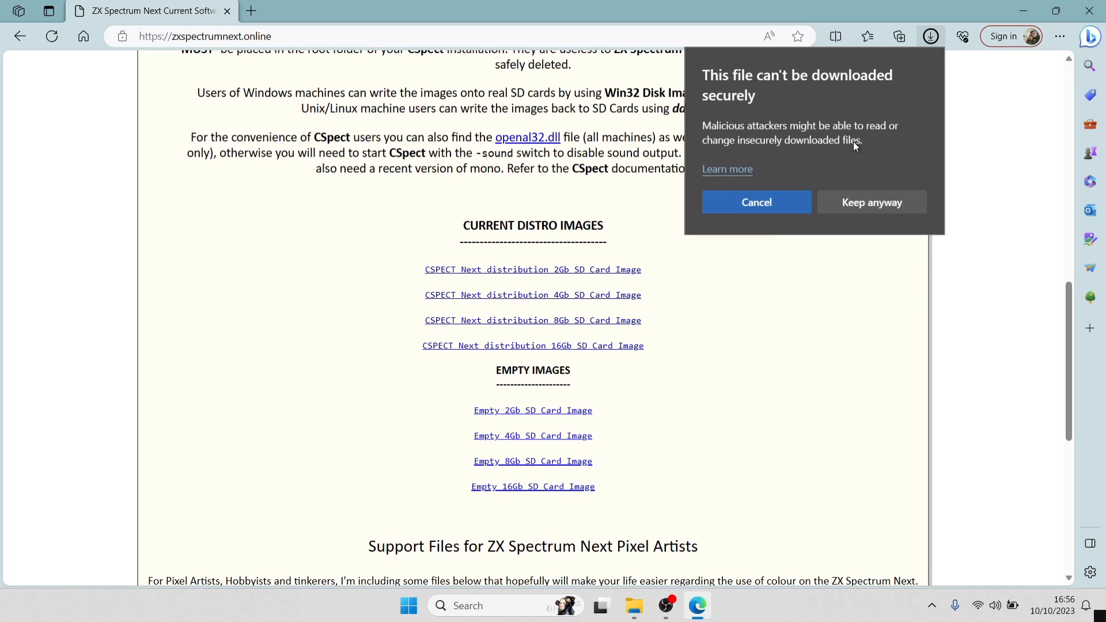
left_click(869, 206)
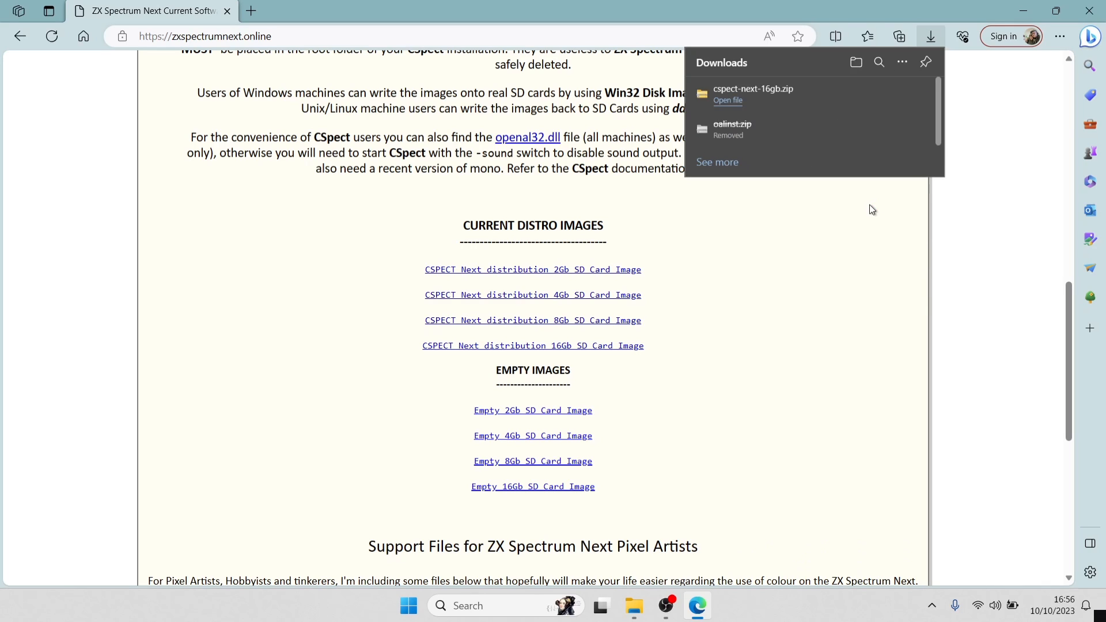
left_click(1085, 10)
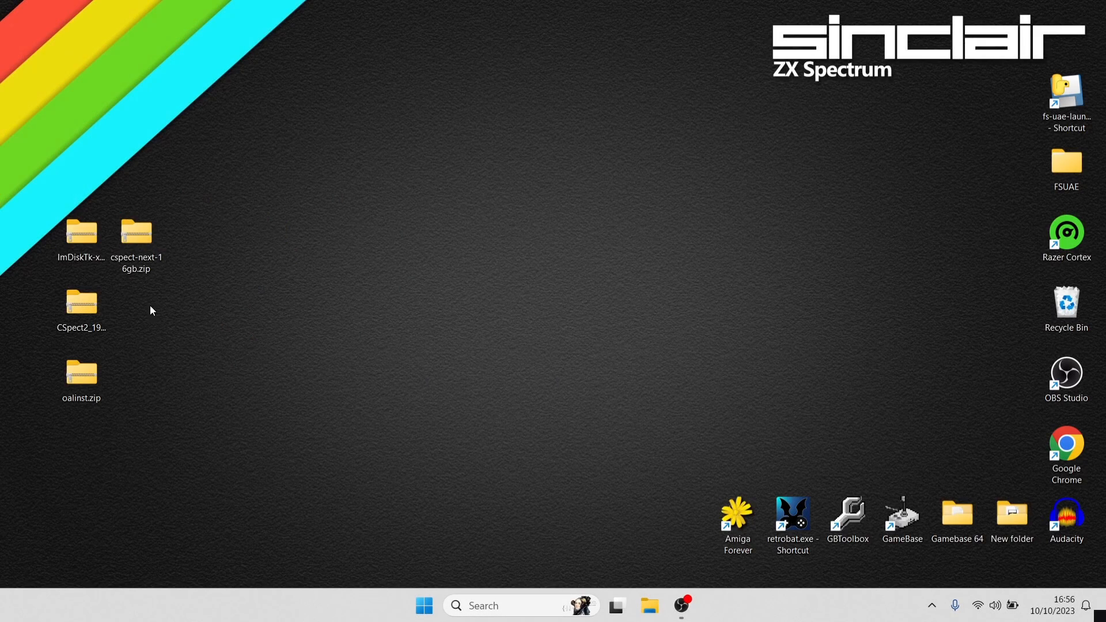
Create a new folder named Cspect on the desktop.
right_click(274, 280)
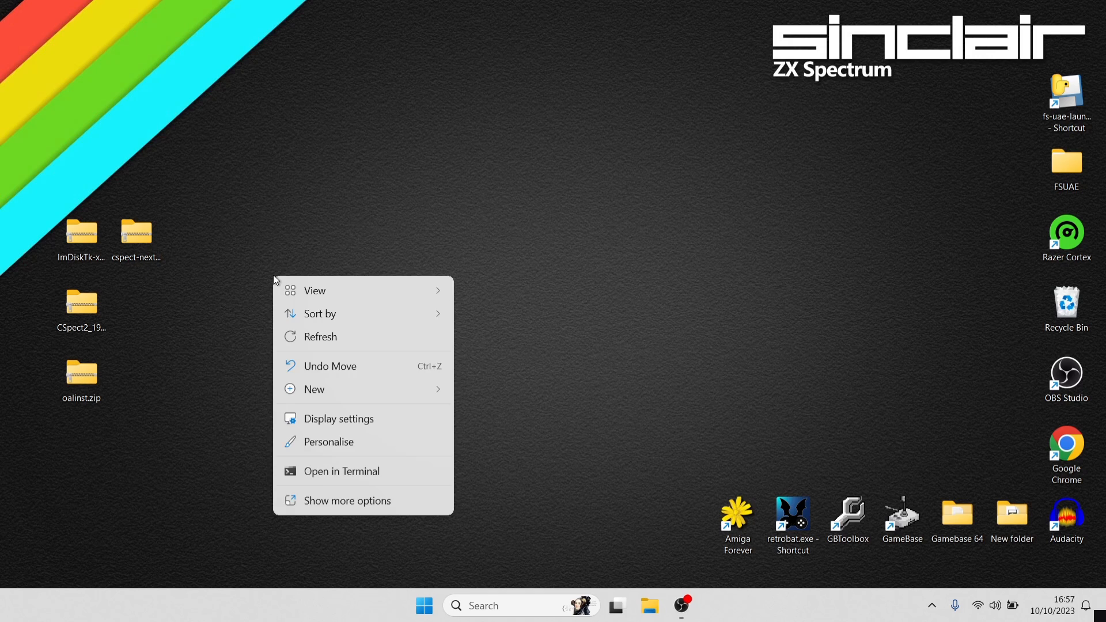
mouse_move(365, 390)
left_click(497, 393)
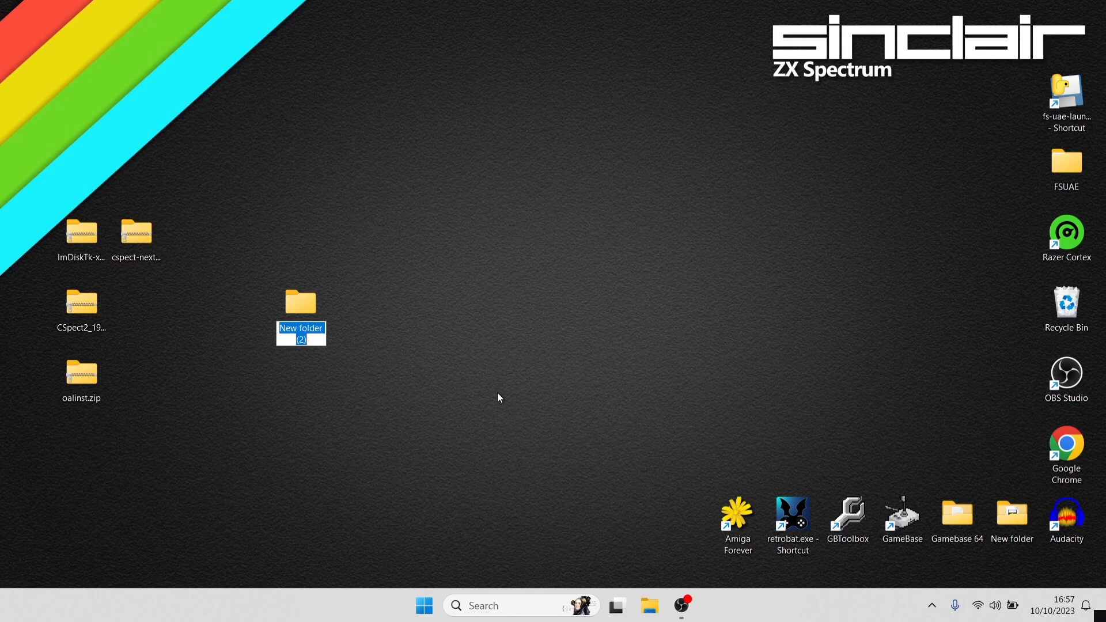
type("Cspect")
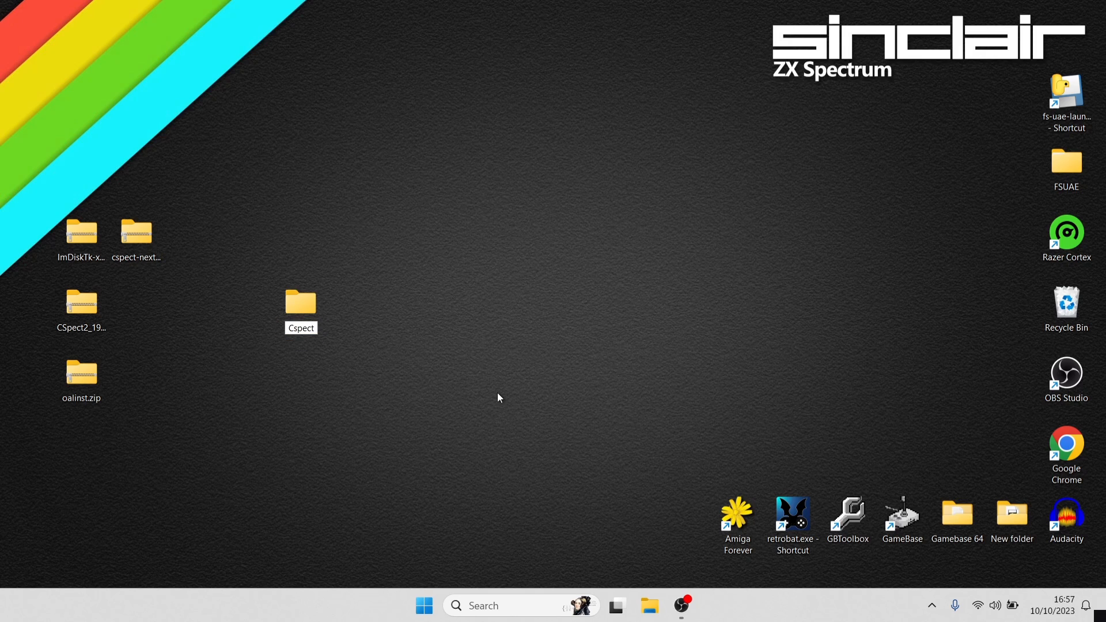
key("Return")
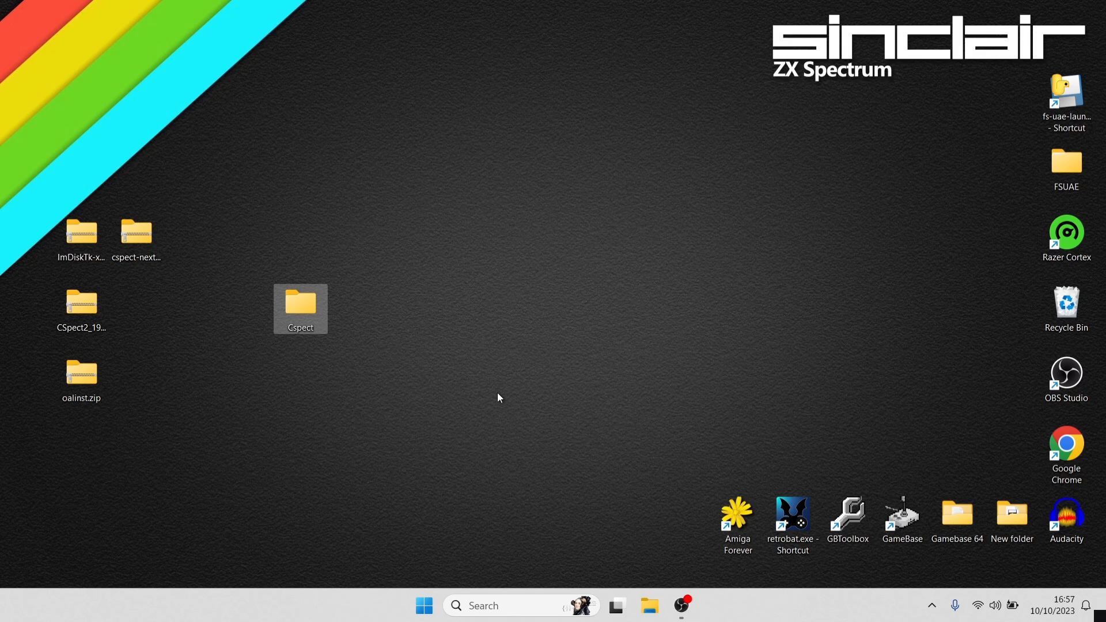
Move the four downloaded zip files into the Cspect folder and open it maximized with a narrow navigation pane.
left_click_drag(195, 411, 309, 313)
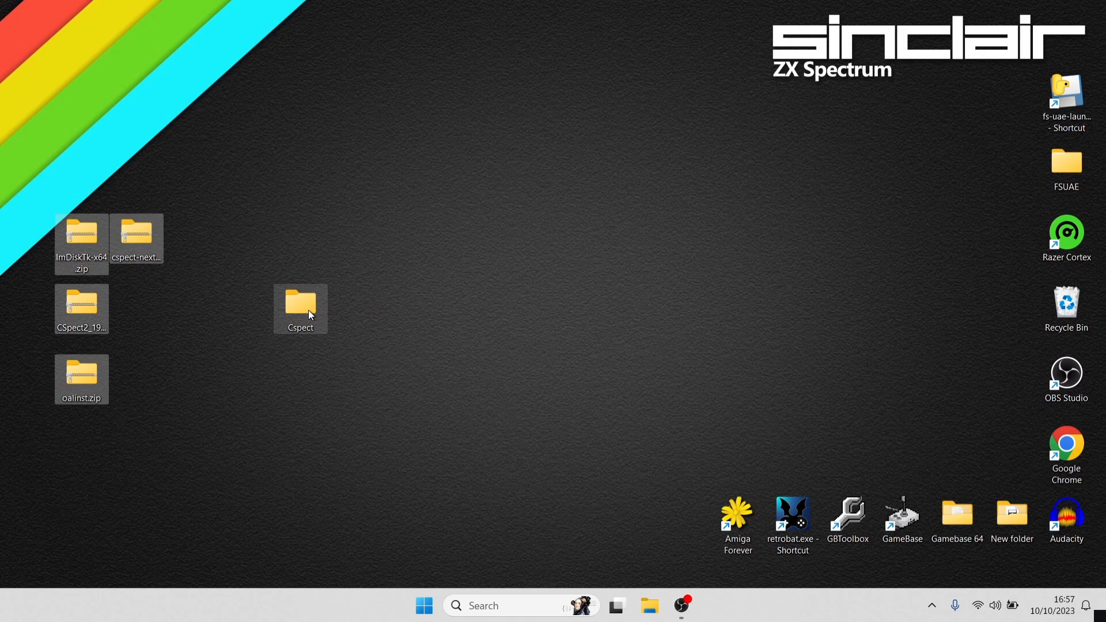
double_click(309, 312)
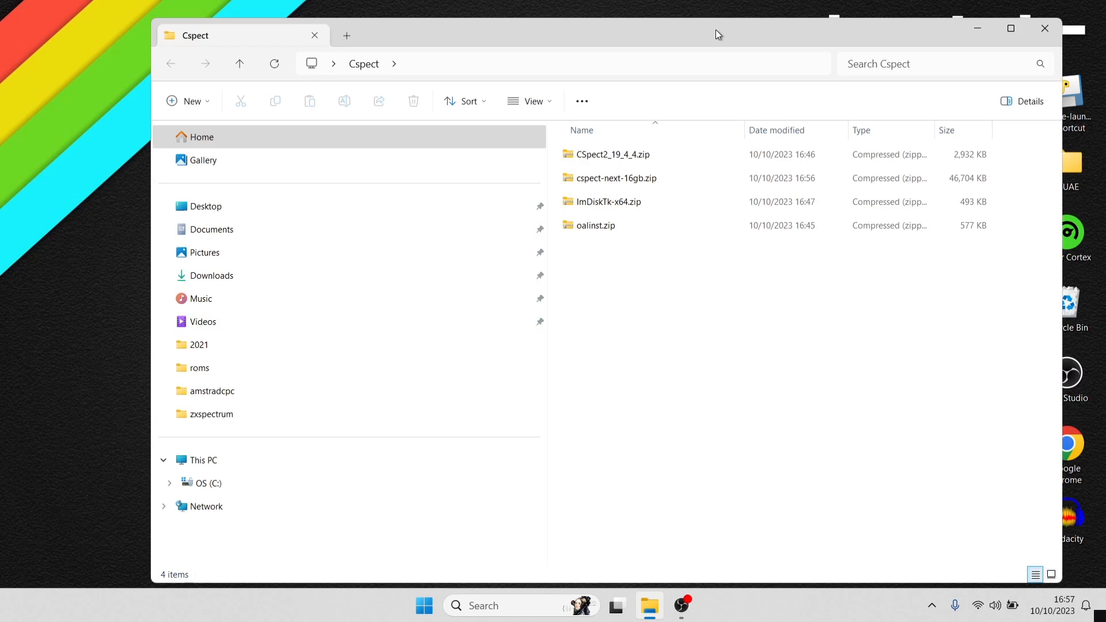
double_click(716, 32)
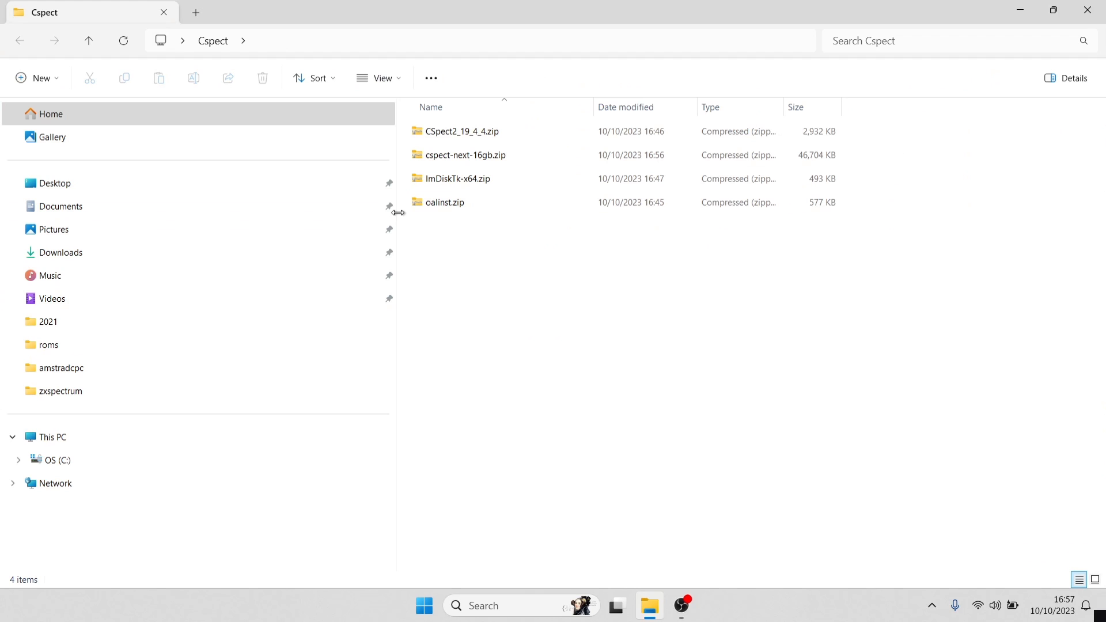
left_click_drag(399, 212, 41, 213)
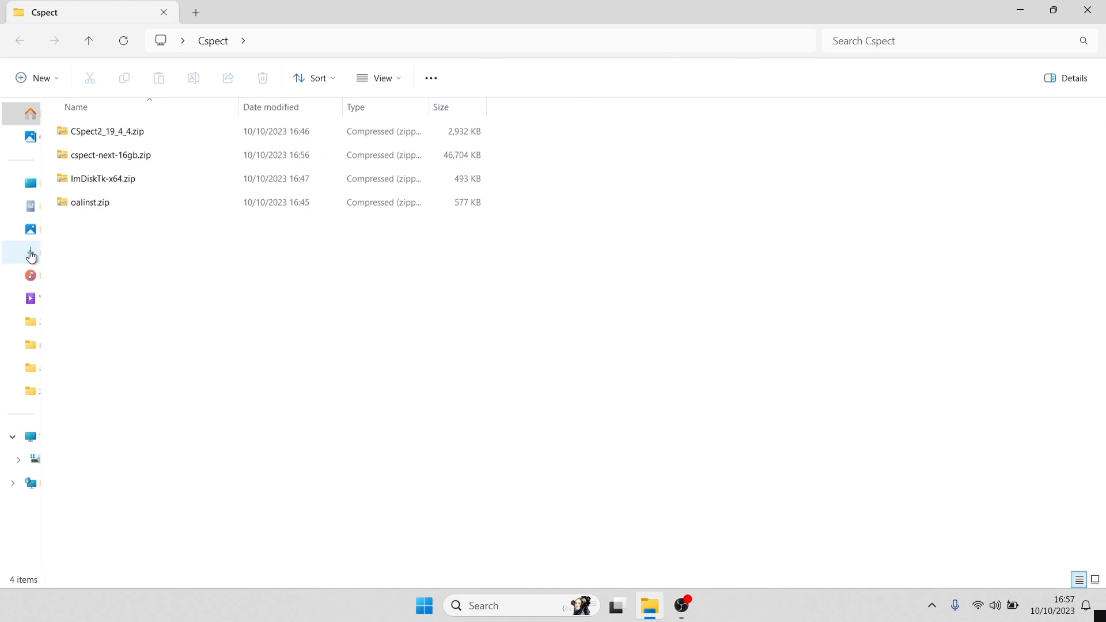
Extract CSpect2_19_4_4.zip directly into the Cspect folder with WinRAR, and delete the zip file.
left_click(116, 131)
right_click(116, 131)
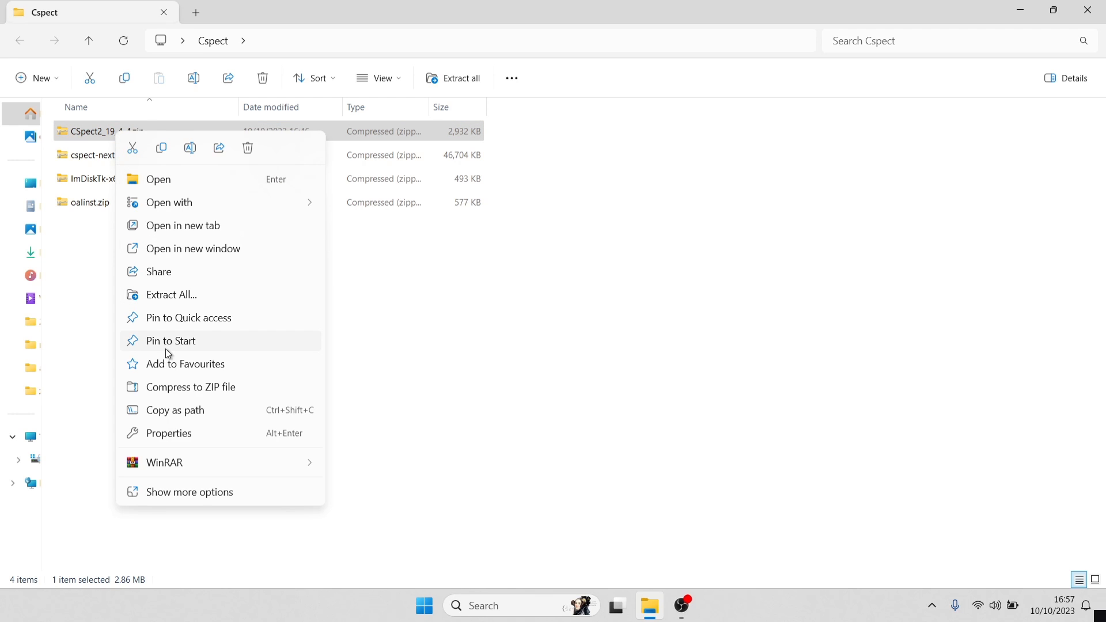
mouse_move(187, 468)
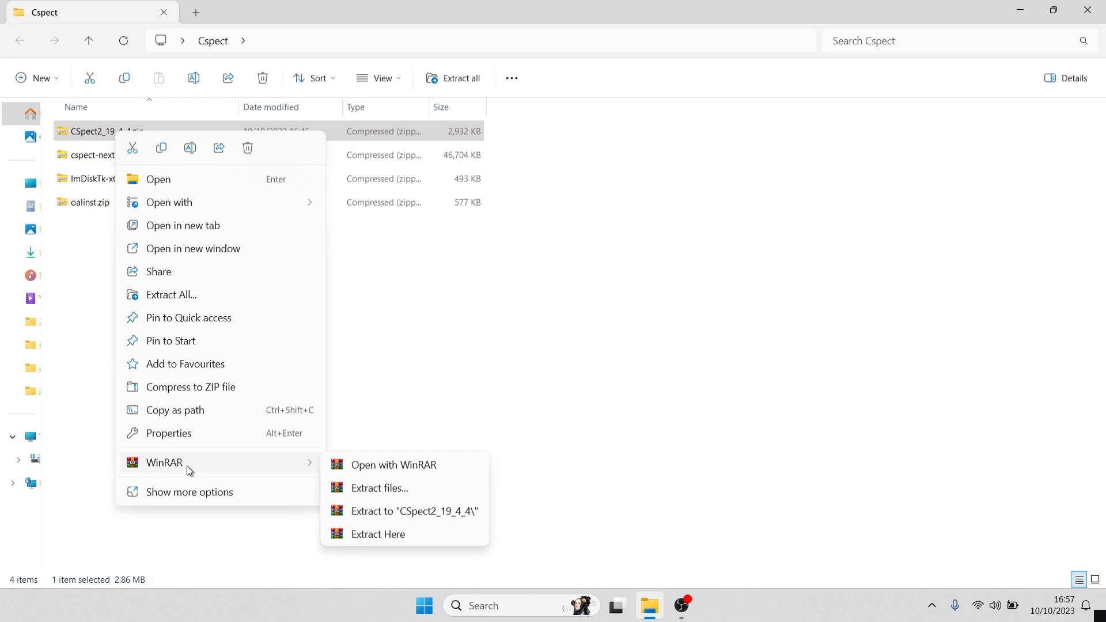
left_click(373, 535)
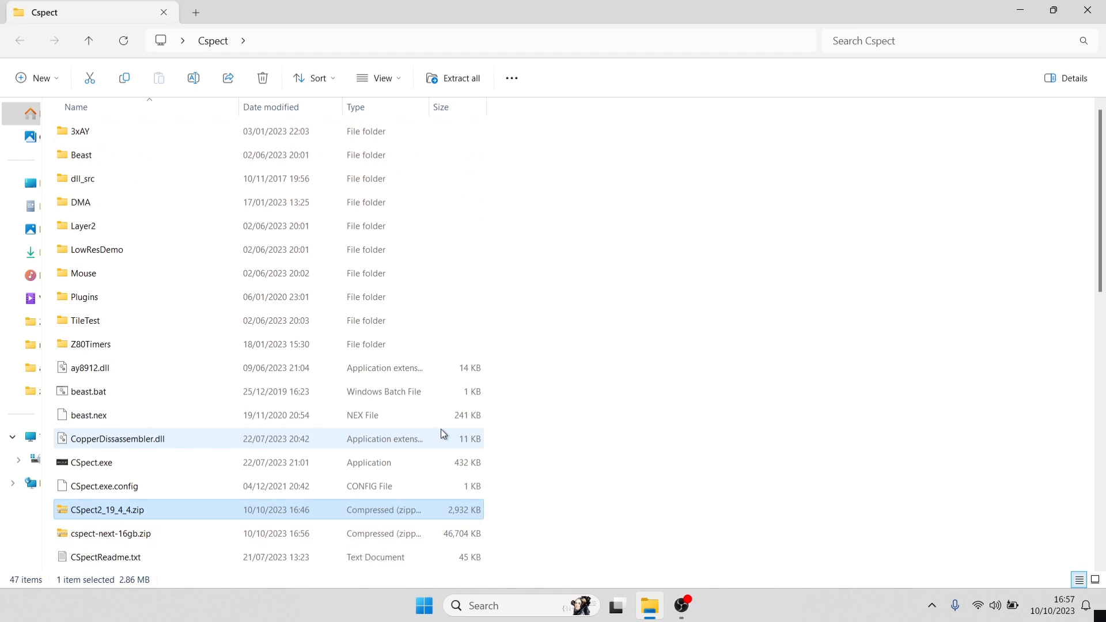
right_click(134, 510)
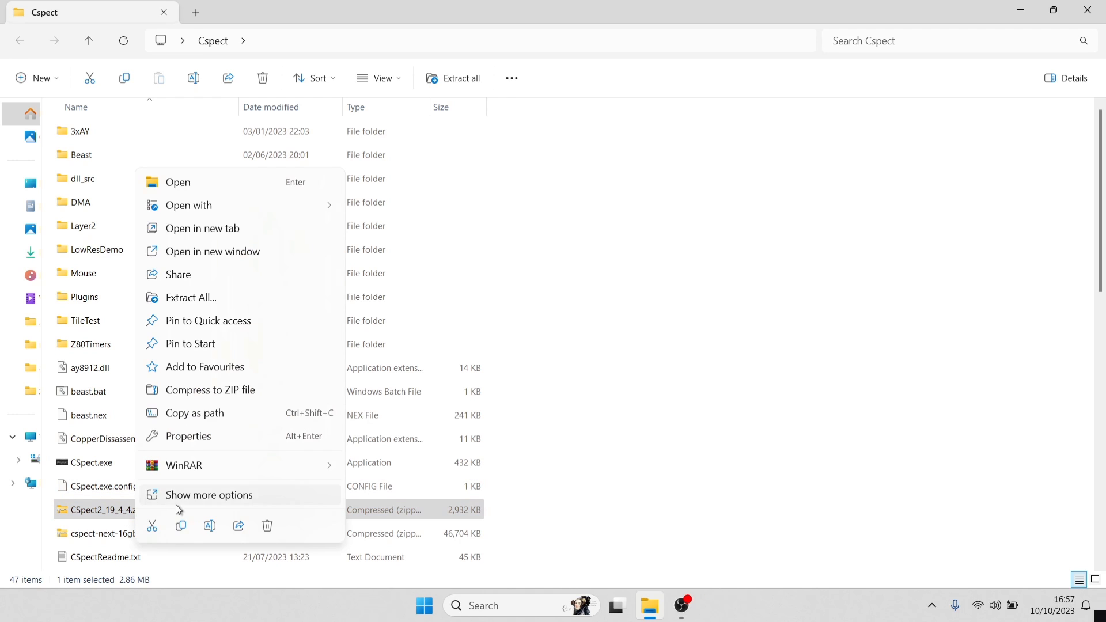
left_click(267, 525)
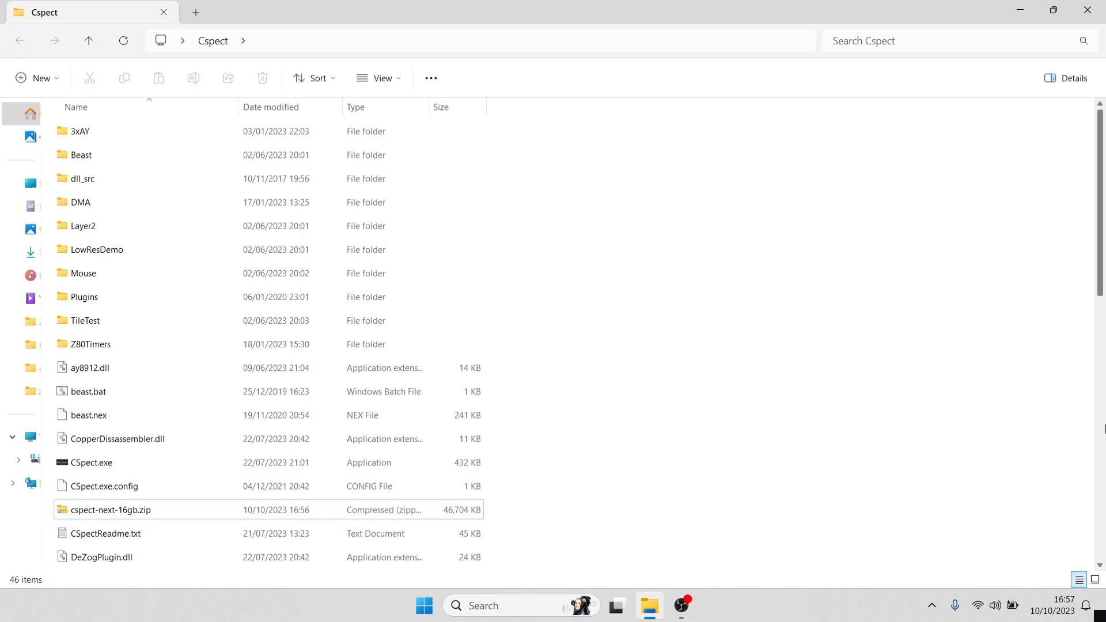
Copy oalinst.exe out of oalinst.zip onto the desktop and return to the Cspect folder.
left_click_drag(1102, 268, 1105, 512)
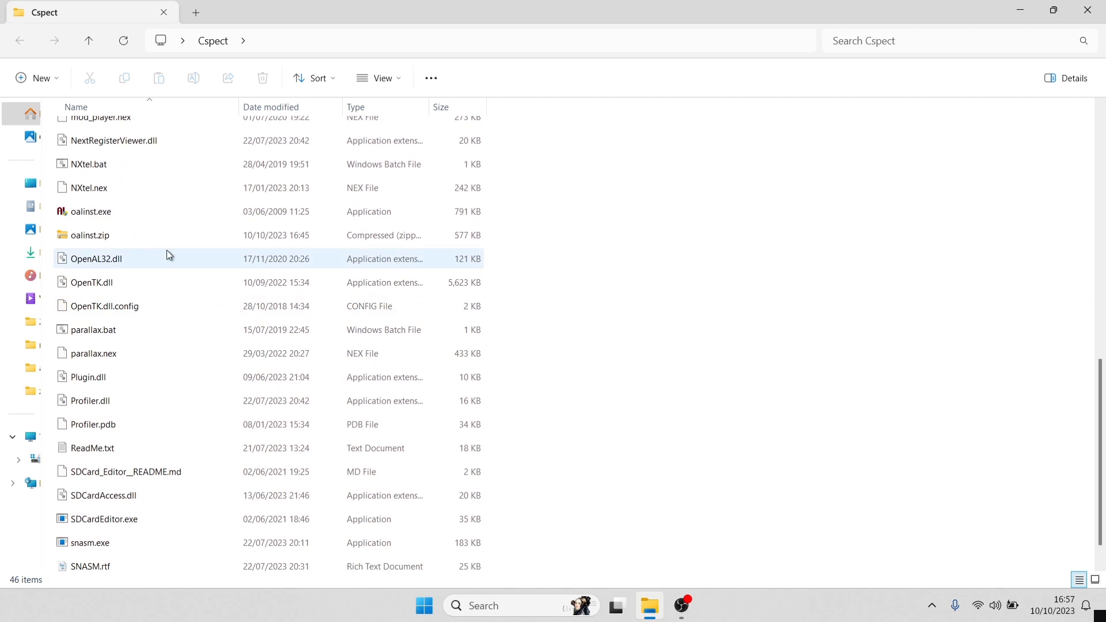
double_click(124, 237)
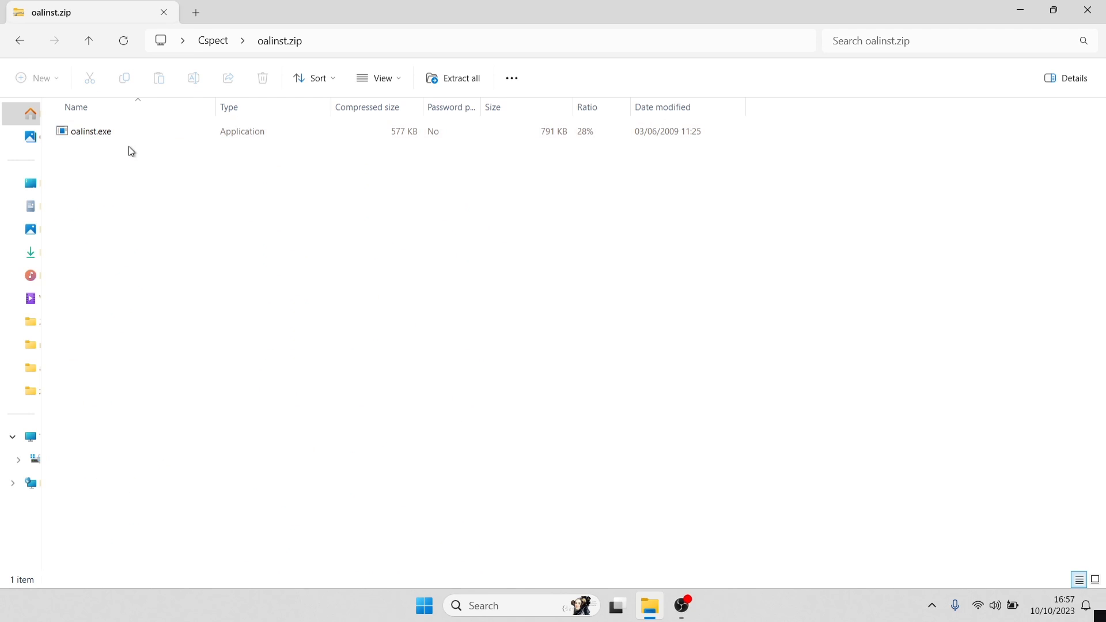
double_click(413, 5)
left_click_drag(237, 155, 79, 358)
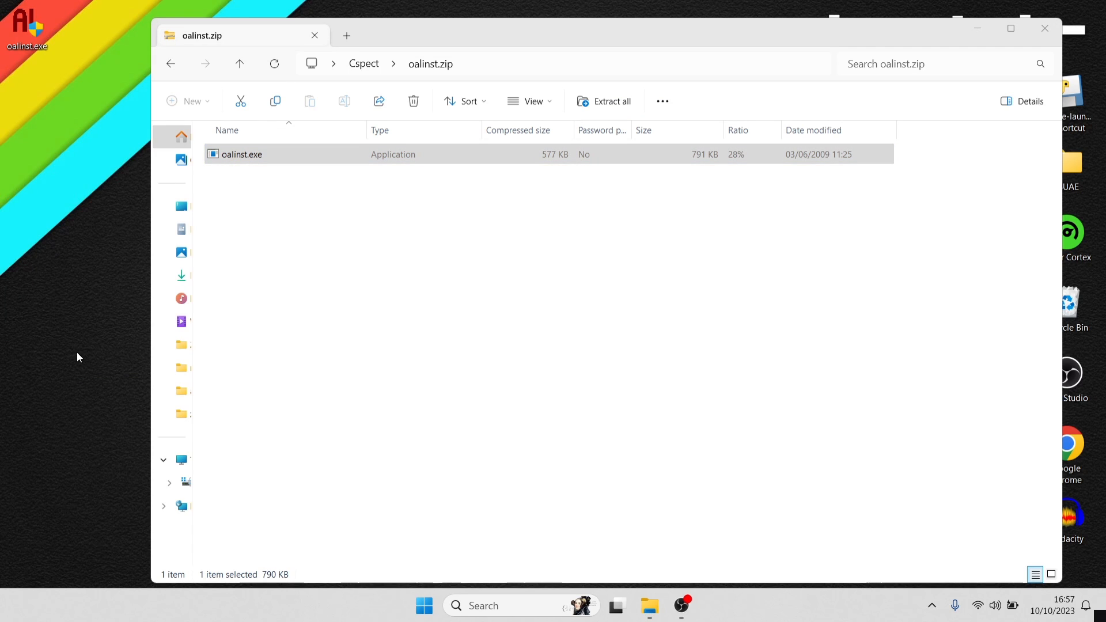
left_click(171, 61)
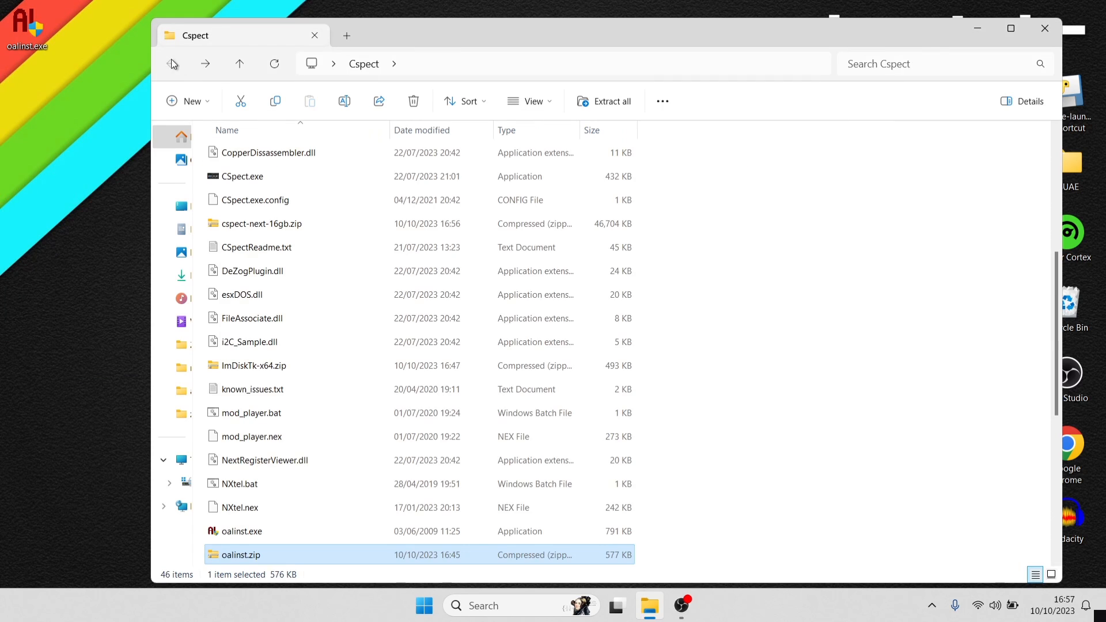
Delete oalinst.zip from the Cspect folder and minimize the folder window.
right_click(265, 555)
left_click(393, 565)
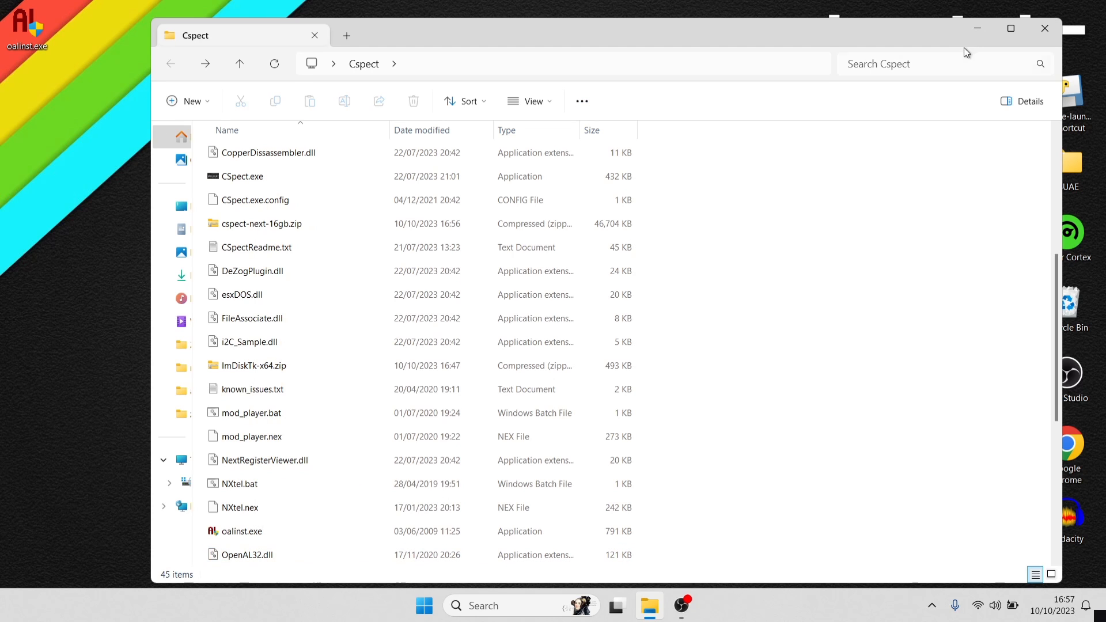
left_click(978, 28)
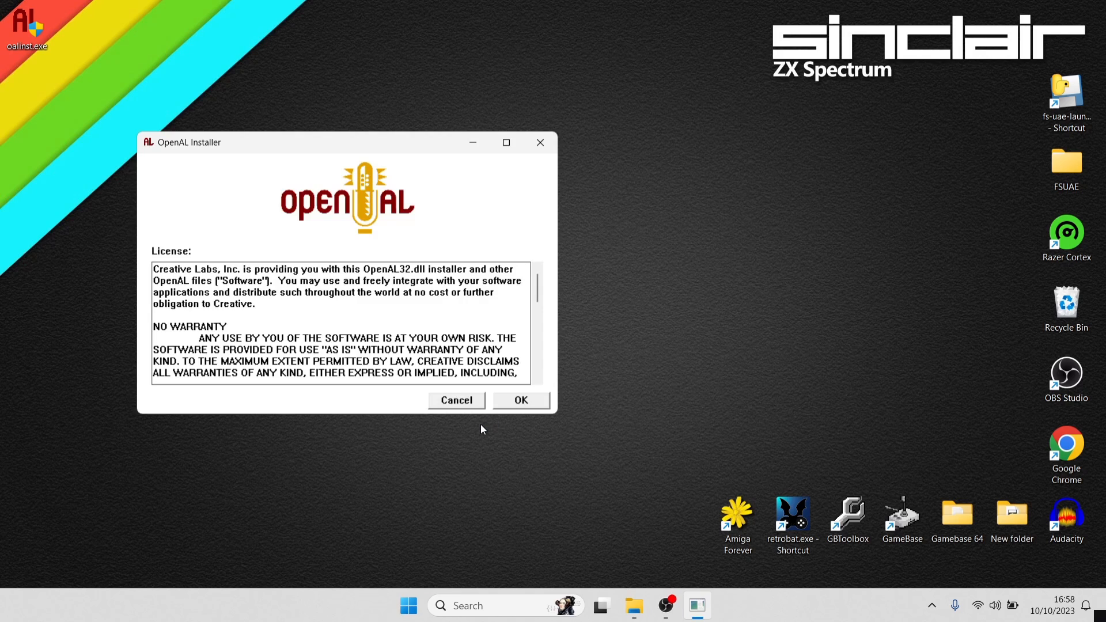
Accept the OpenAL license to install OpenAL, and delete oalinst.exe from the desktop.
left_click(527, 402)
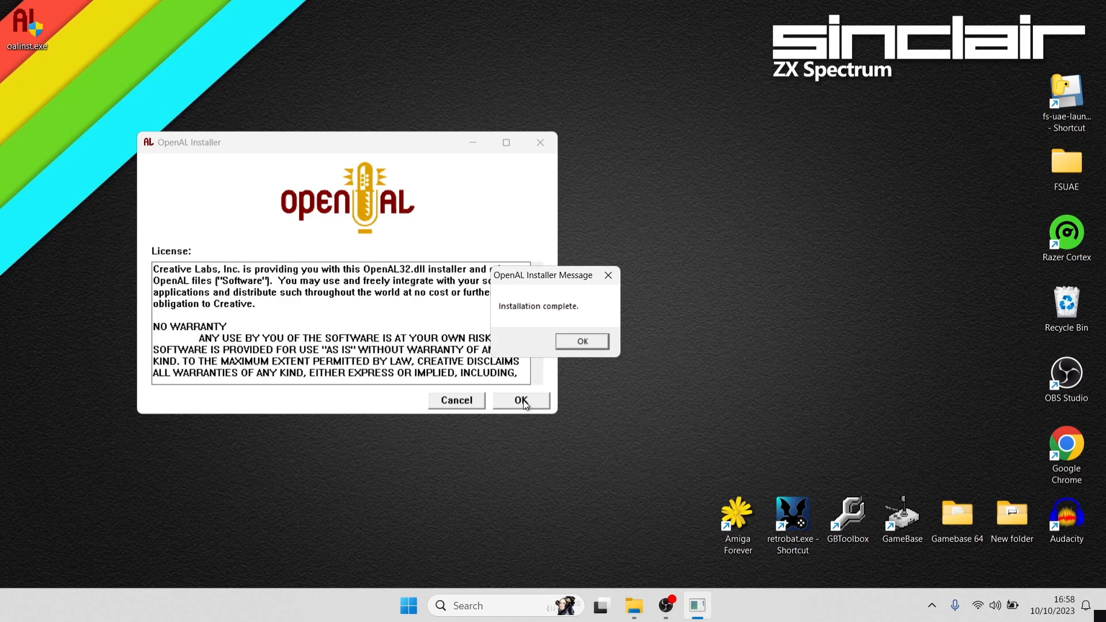
left_click(583, 342)
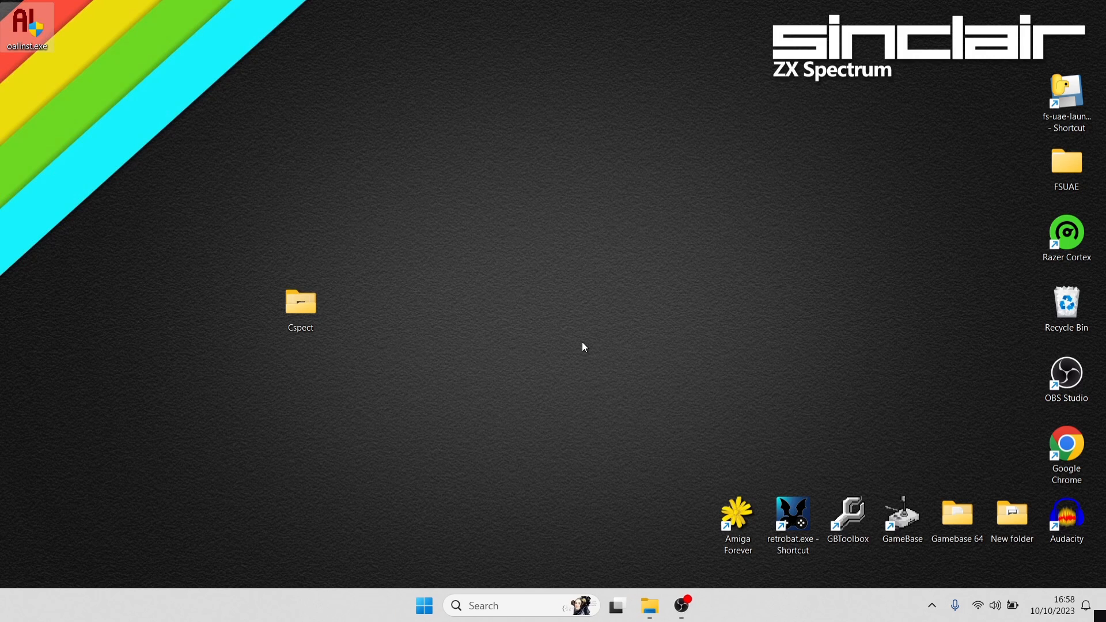
right_click(23, 27)
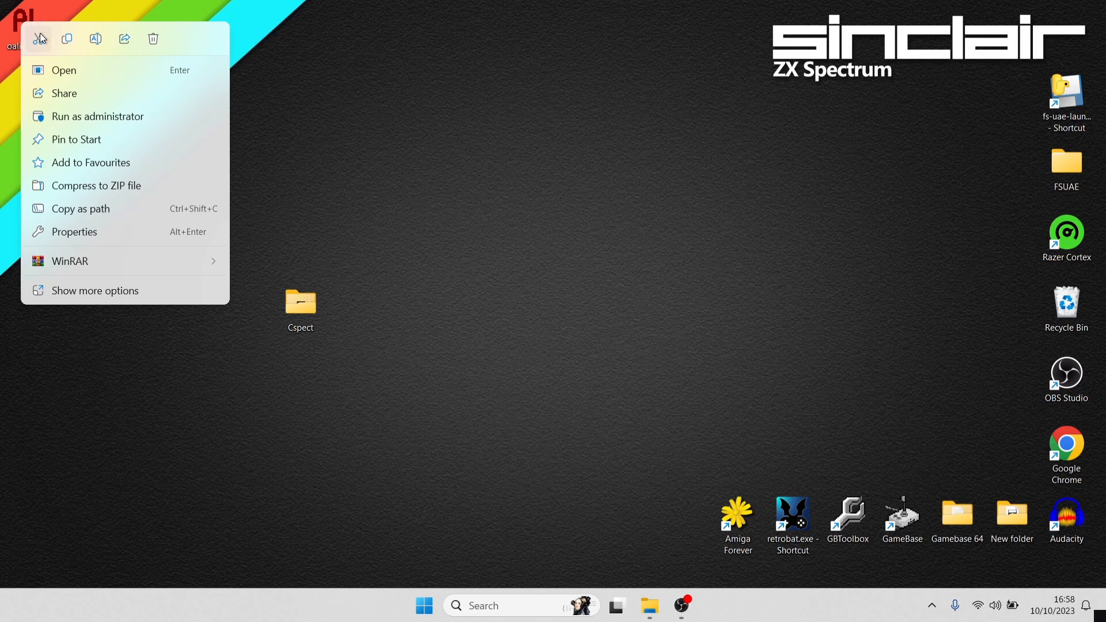
left_click(154, 39)
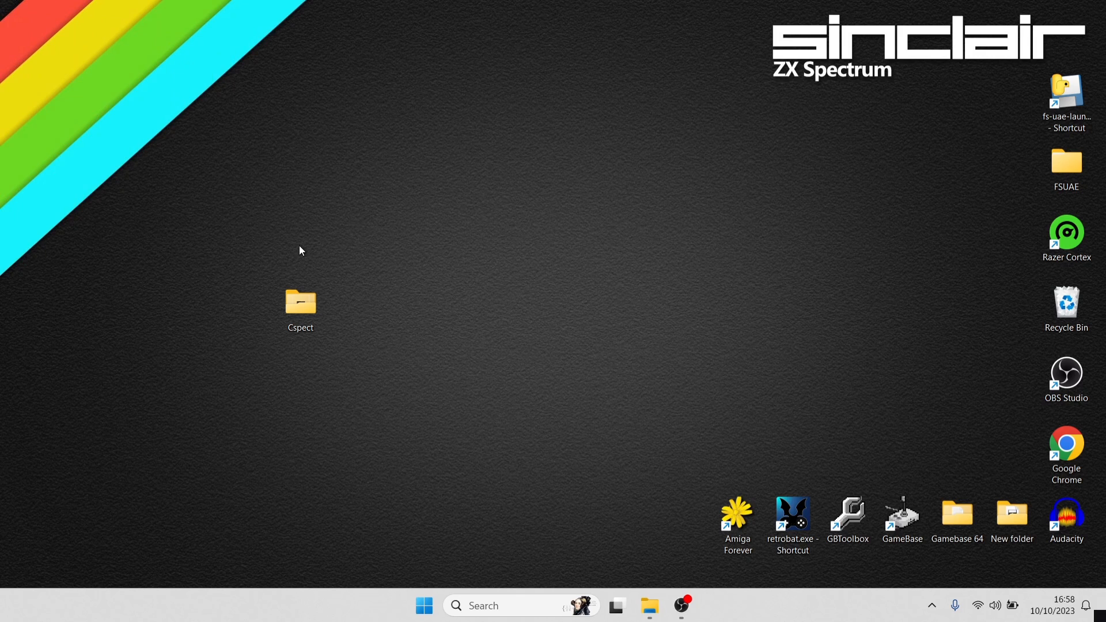
Extract ImDiskTk-x64.zip directly into the maximized Cspect folder with WinRAR, and delete the zip file.
double_click(306, 310)
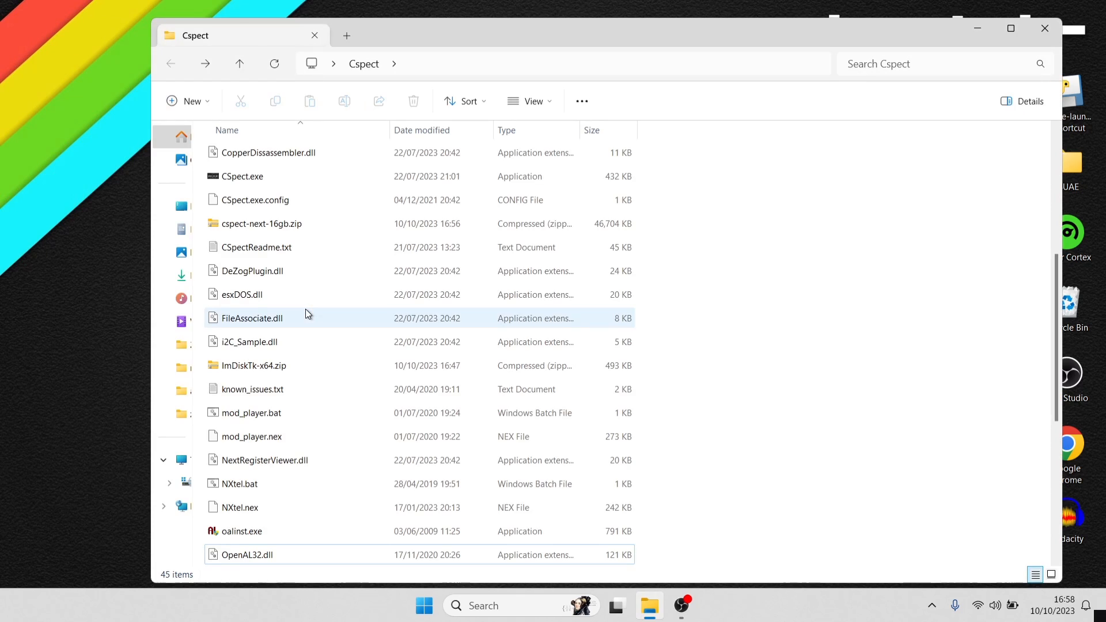
left_click(1011, 28)
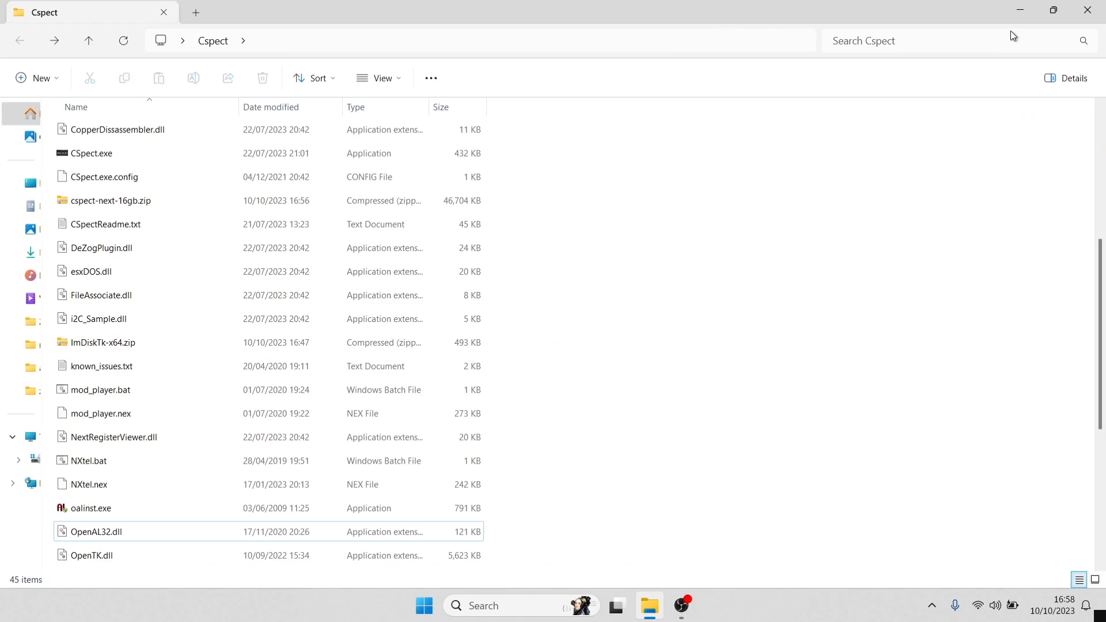
scroll(346, 270, "down", 1)
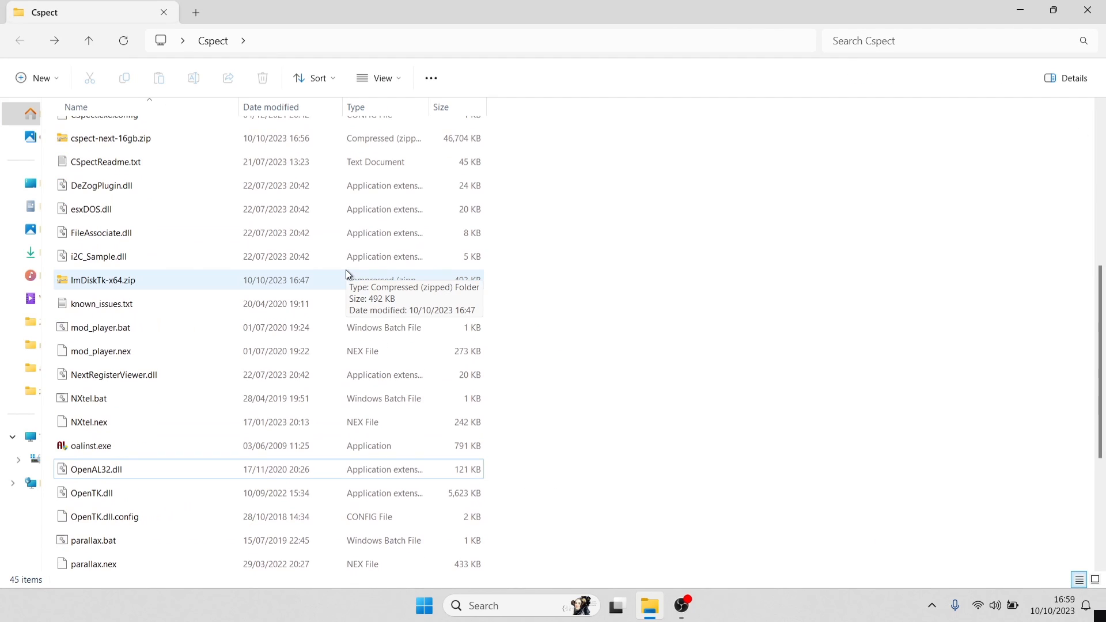
right_click(112, 280)
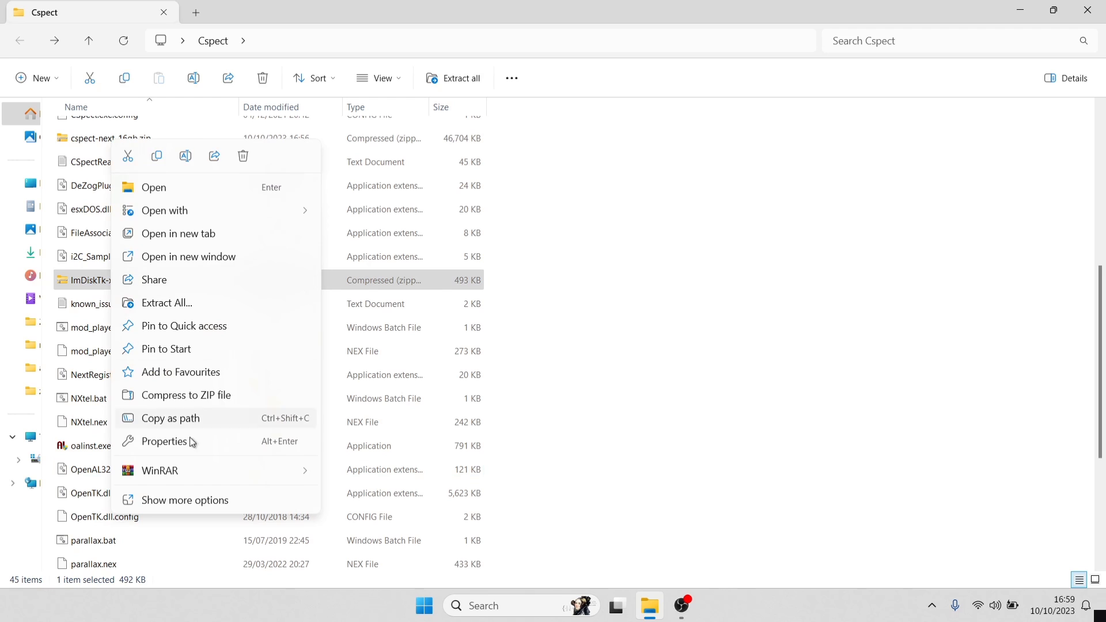
mouse_move(195, 472)
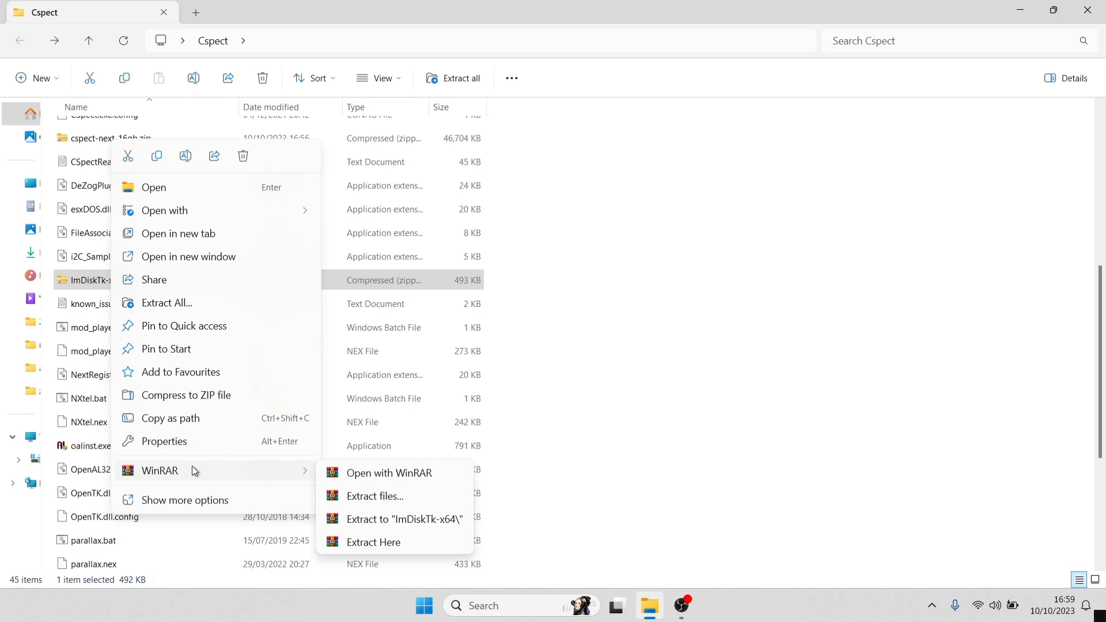
left_click(375, 542)
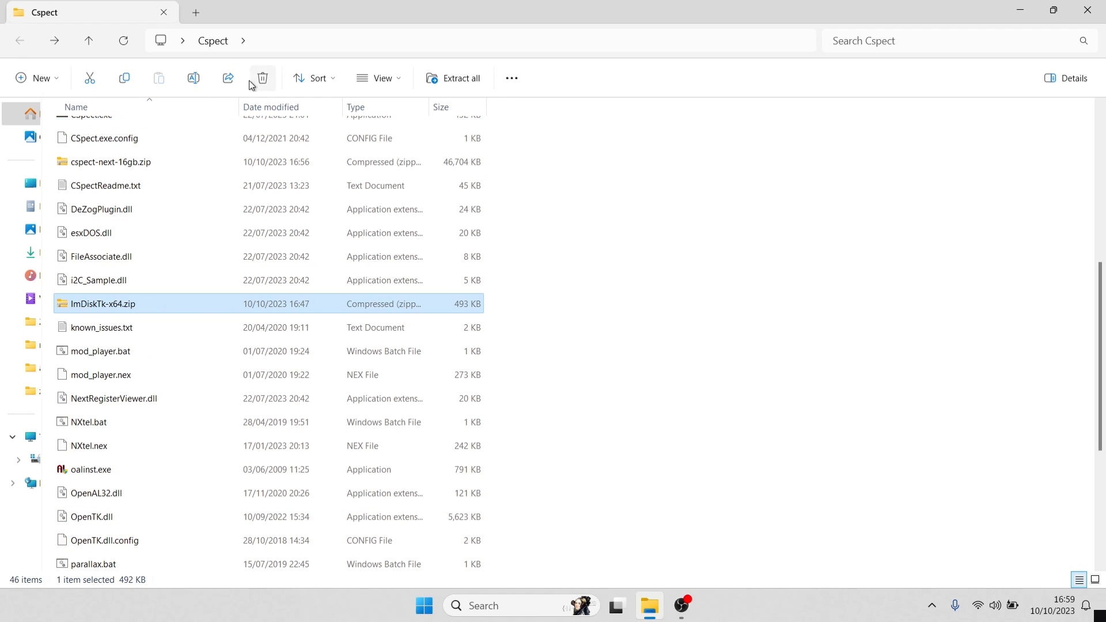
left_click(264, 81)
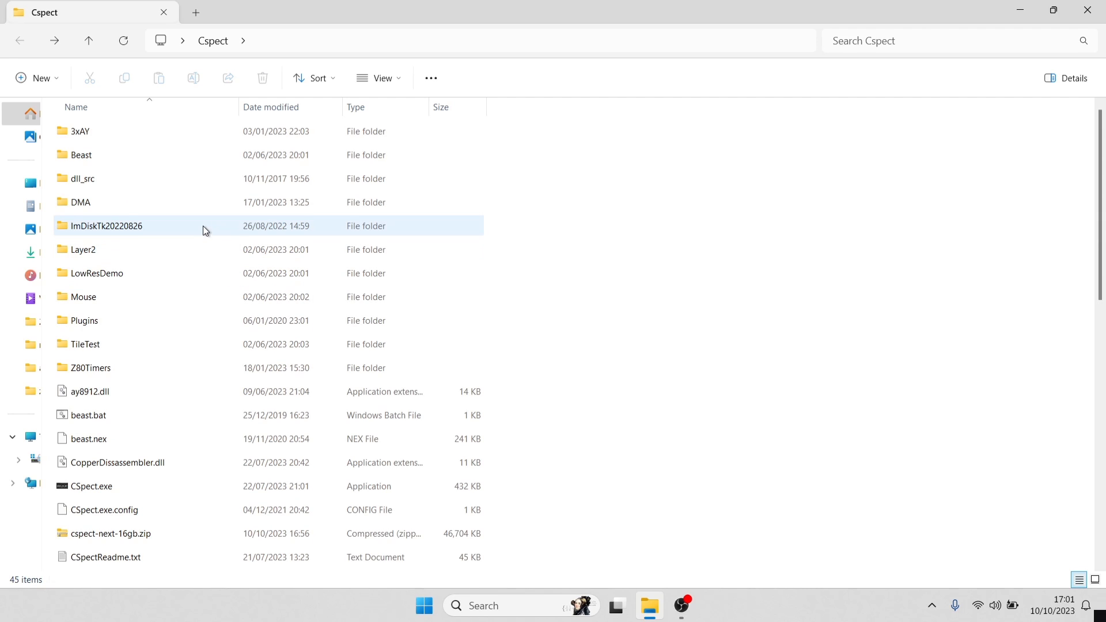
Run install.bat from the ImDiskTk20220826 folder and install the ImDisk Toolkit with the default folder, components and options.
double_click(156, 229)
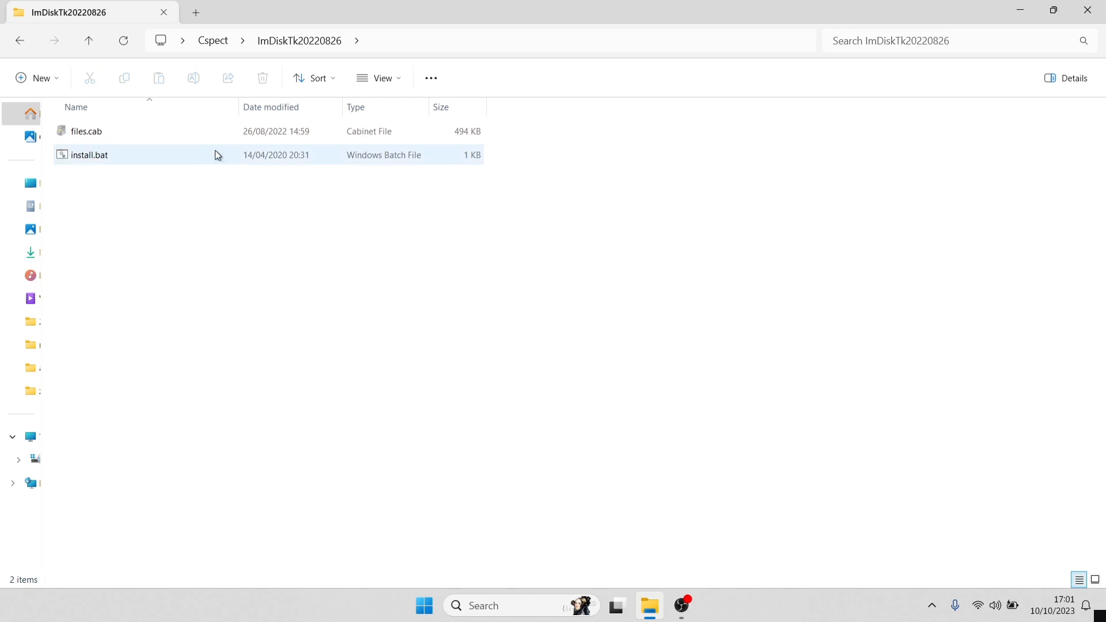
double_click(128, 156)
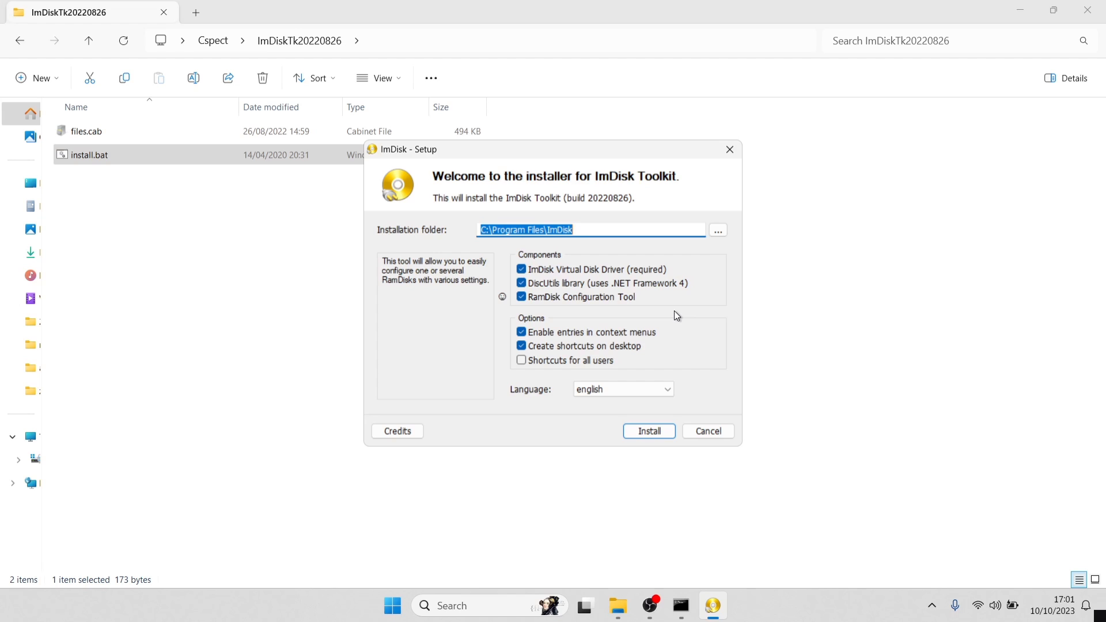
left_click(660, 435)
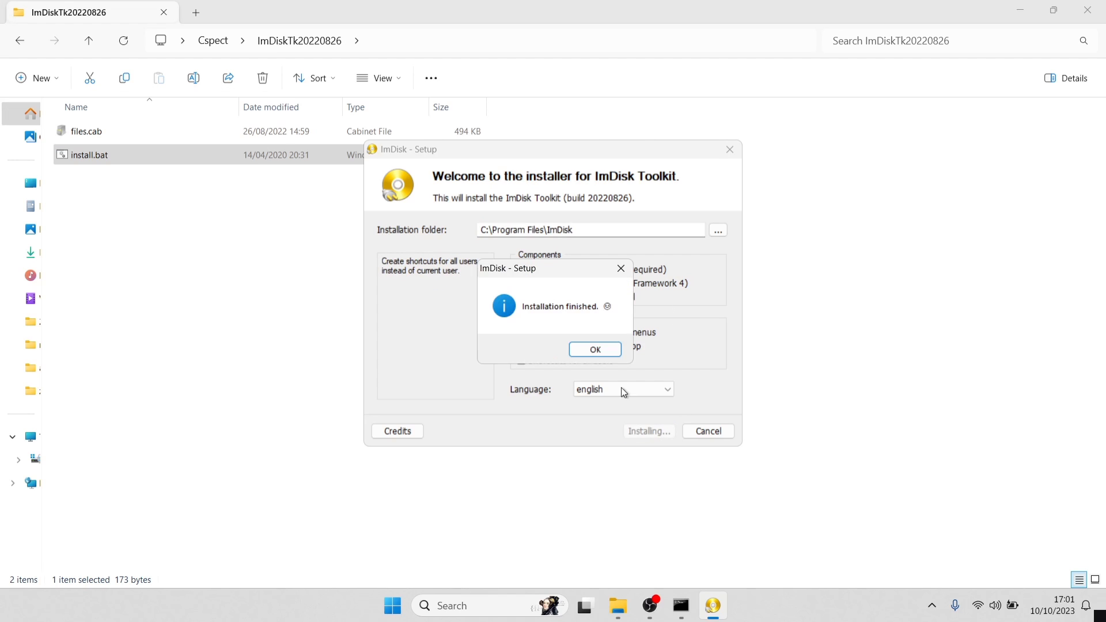
left_click(614, 361)
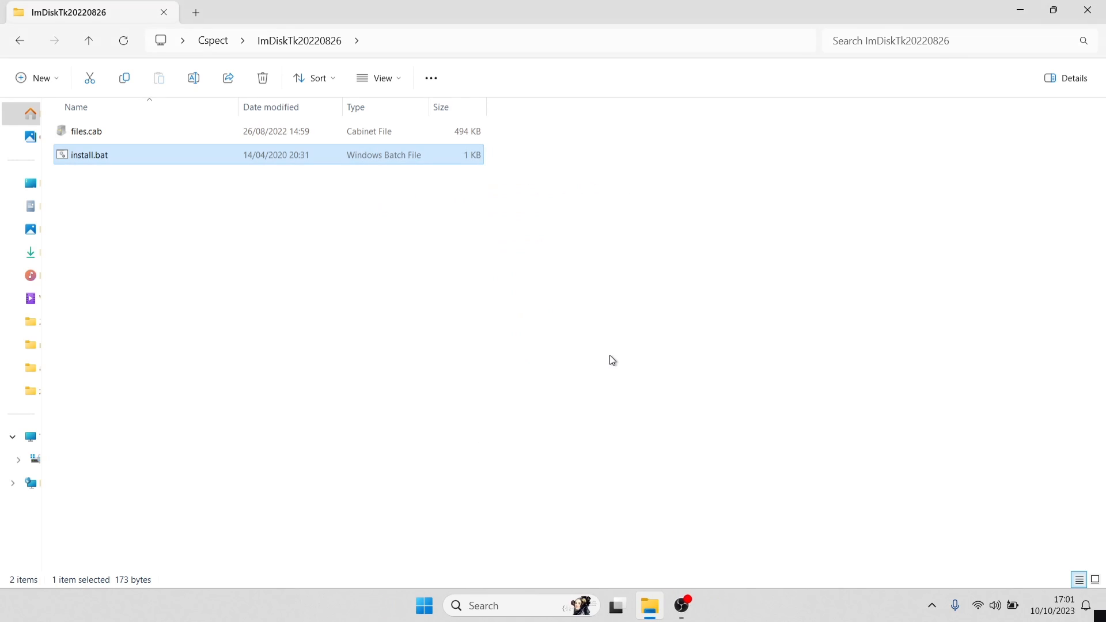
Return to the desktop and open the ImDisk tool for mounting an image file, moving its dialog slightly aside.
key("super+d")
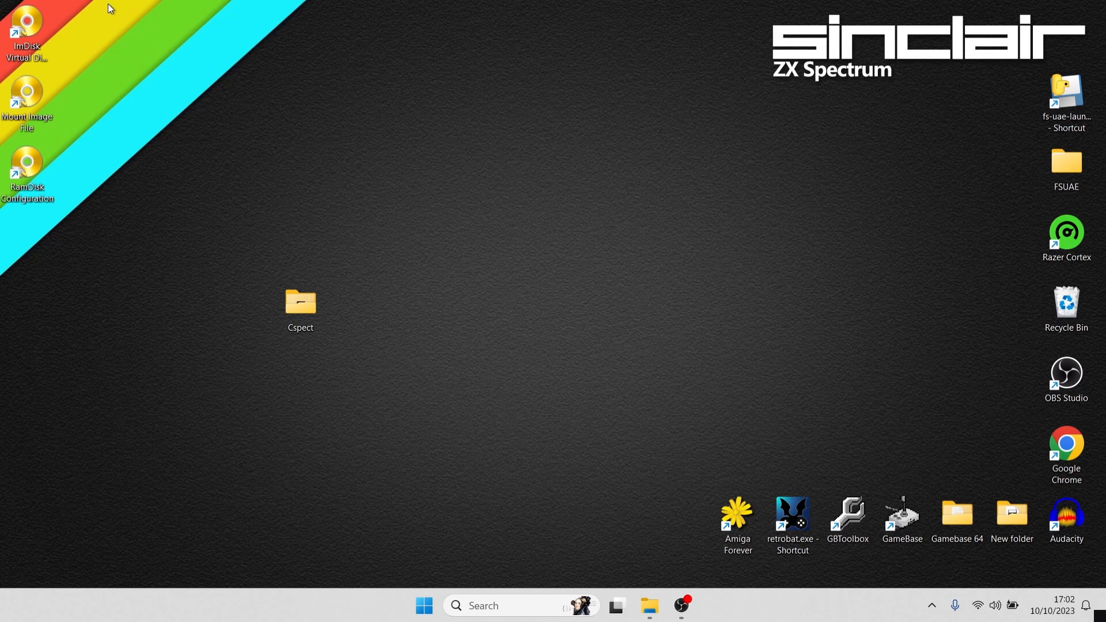
left_click_drag(108, 4, 6, 259)
left_click(127, 211)
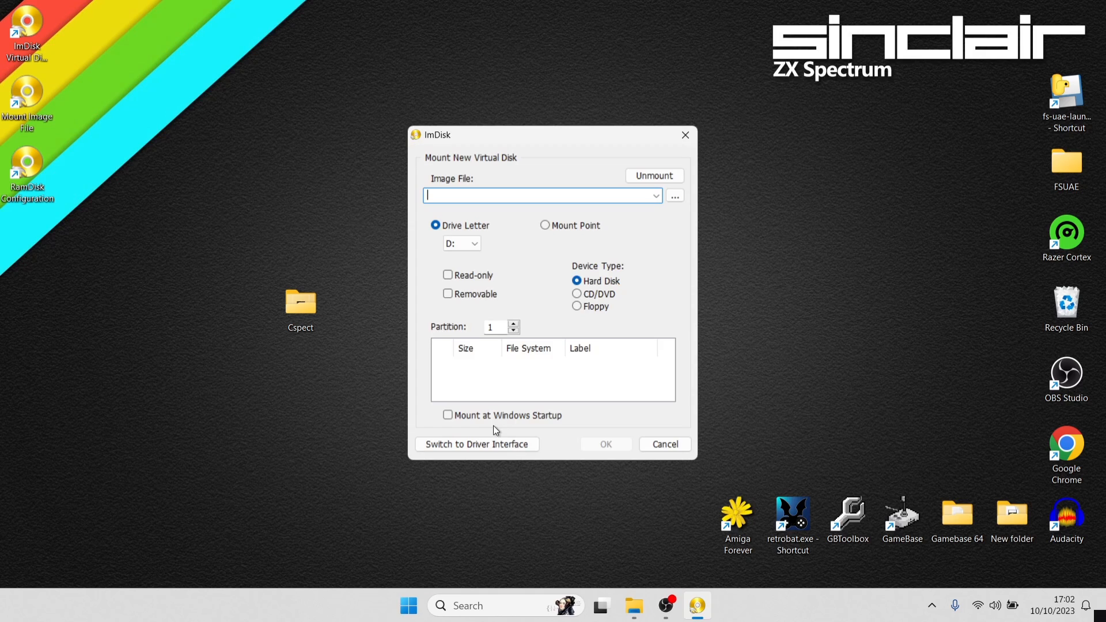
left_click_drag(549, 138, 601, 104)
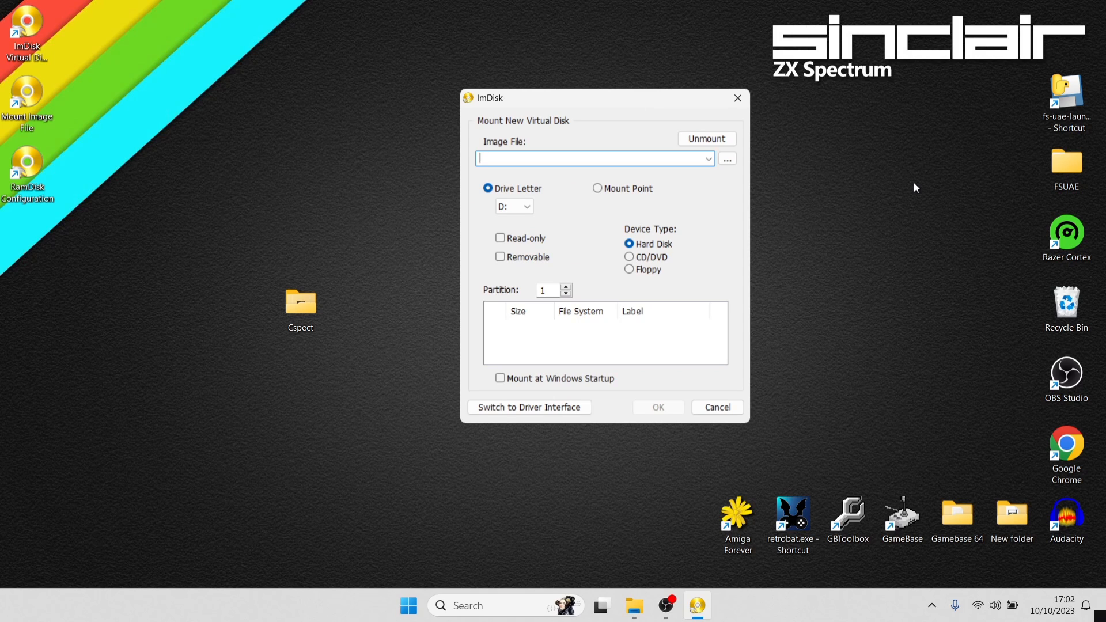
Open the Cspect folder and extract cspect-next-16gb.zip directly into it with WinRAR.
double_click(301, 304)
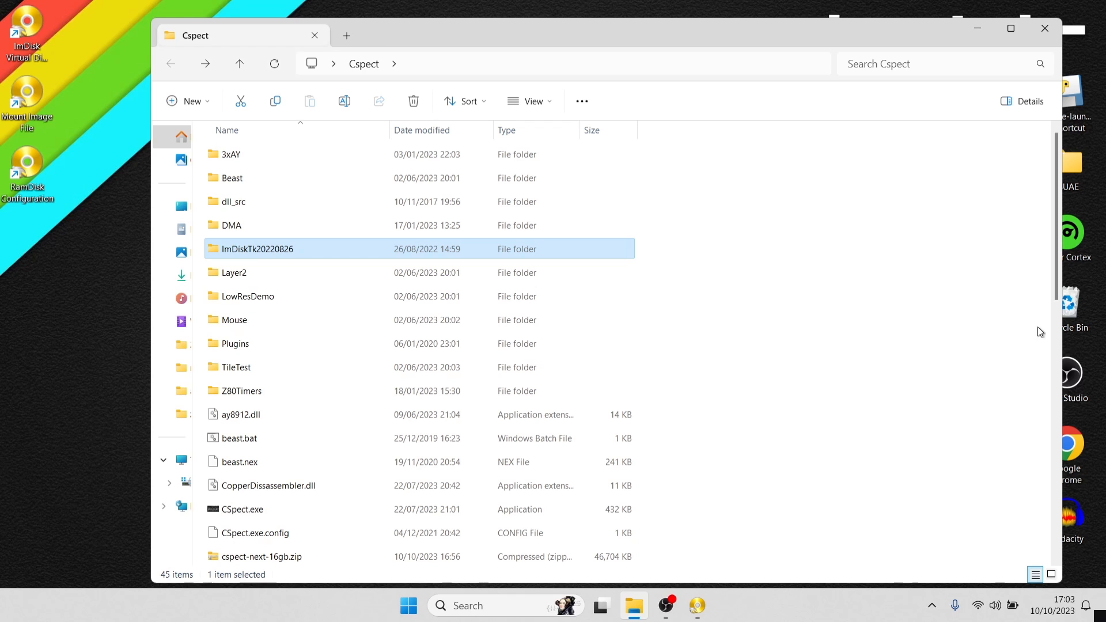
left_click_drag(1056, 264, 1056, 368)
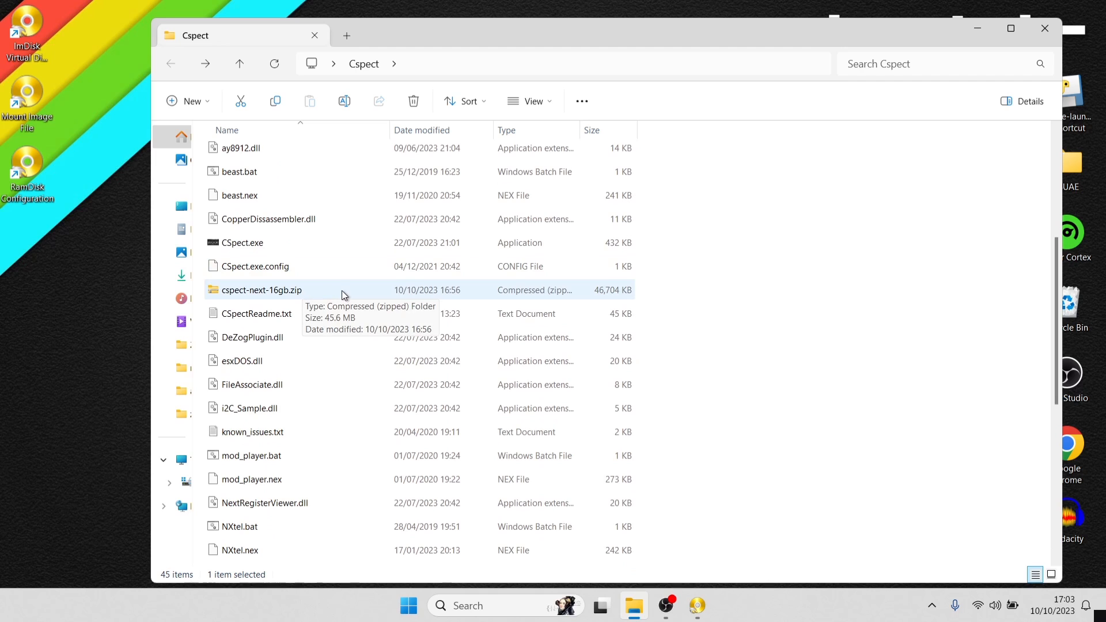
right_click(282, 292)
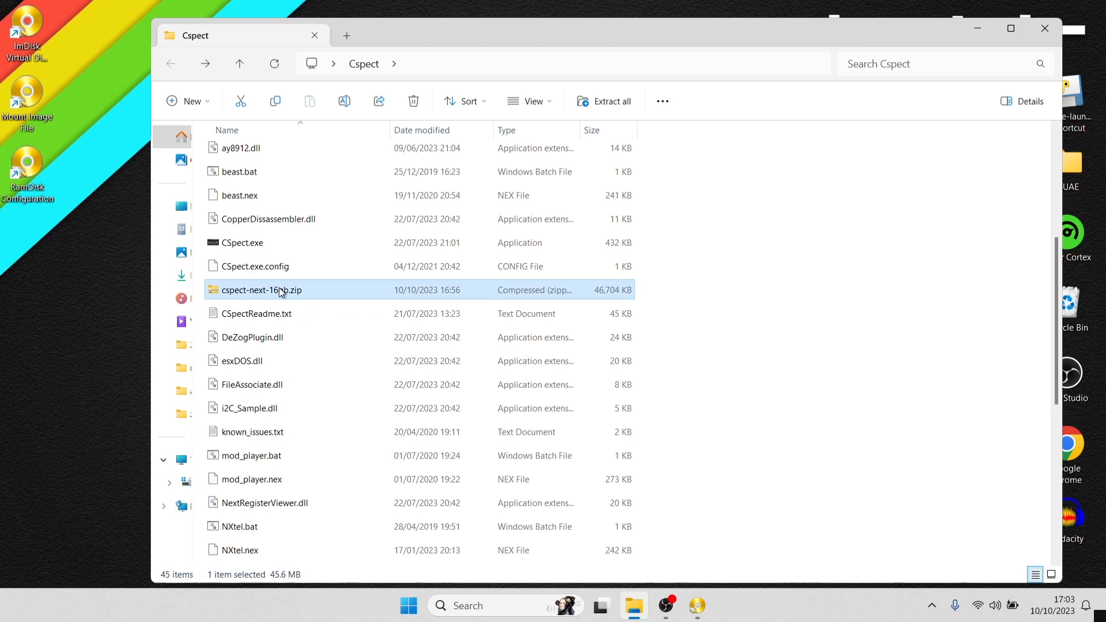
mouse_move(361, 475)
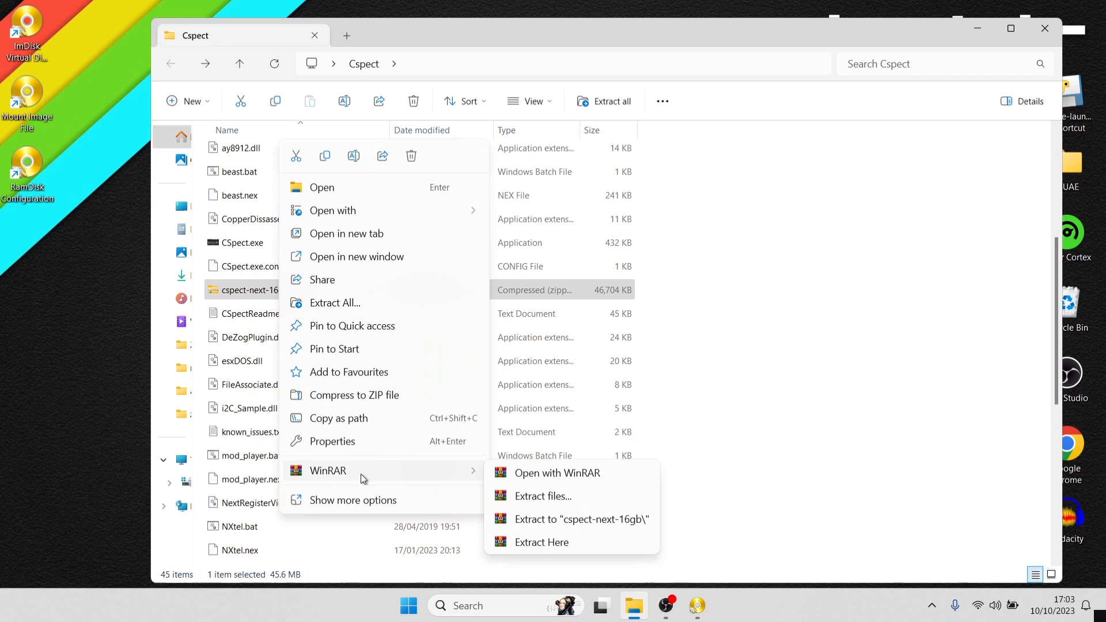
left_click(556, 543)
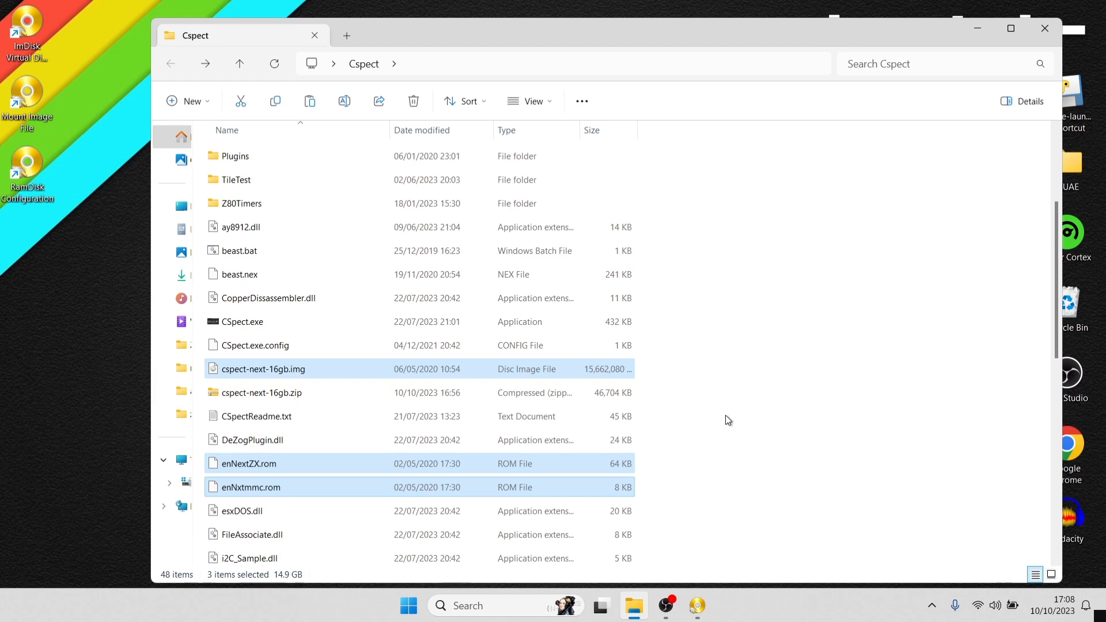
left_click(724, 417)
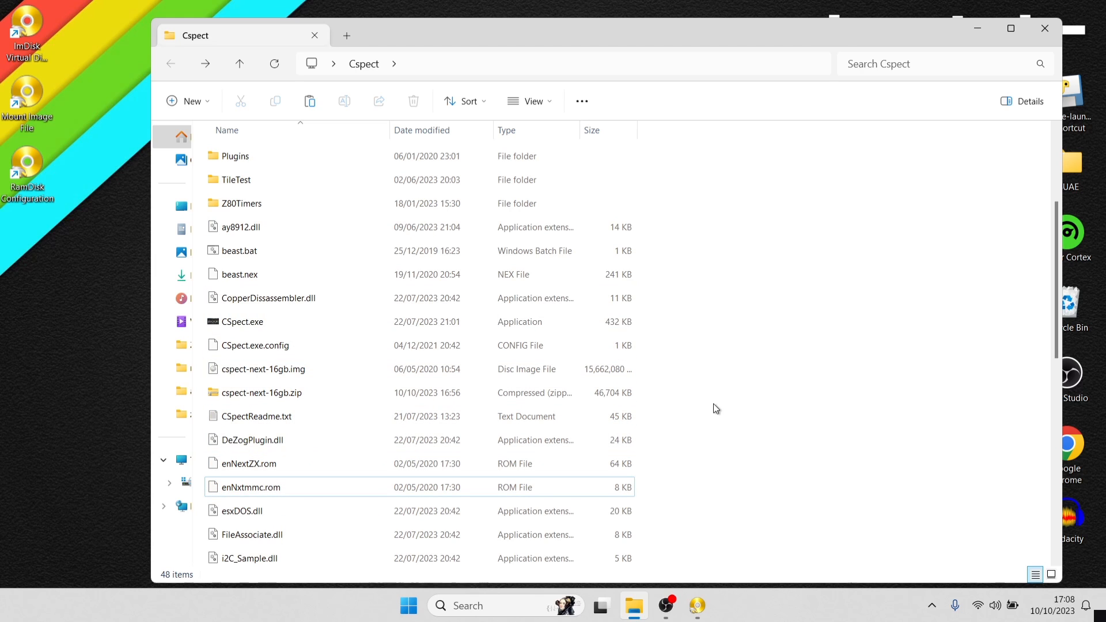
Create a new text document in the Cspect folder, rename it NextOS.bat with the extension change accepted, and select it.
right_click(758, 409)
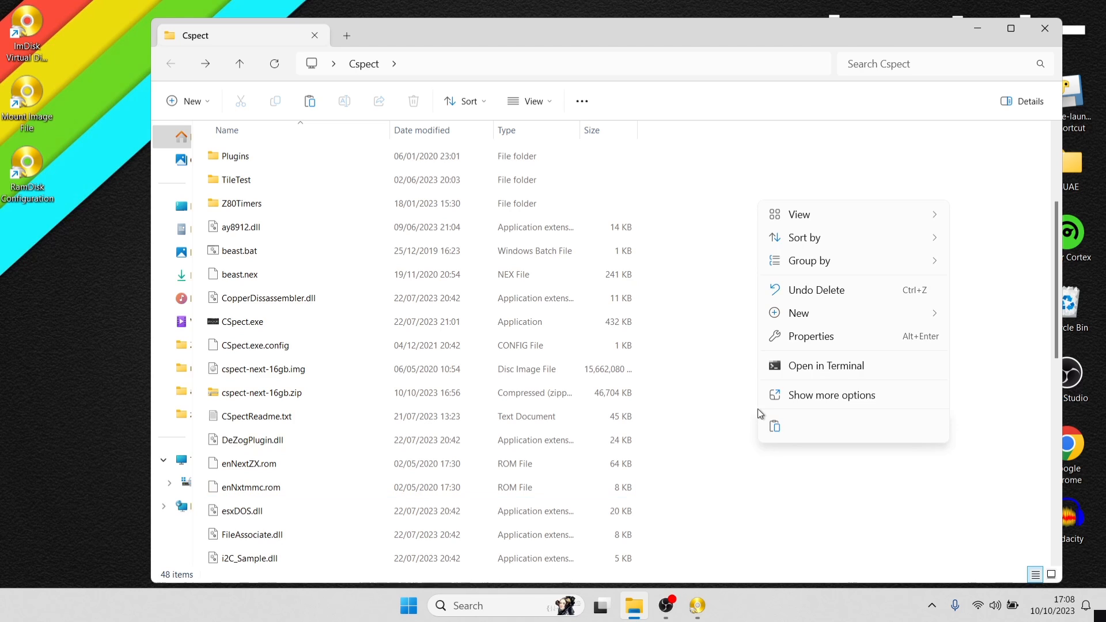
mouse_move(804, 316)
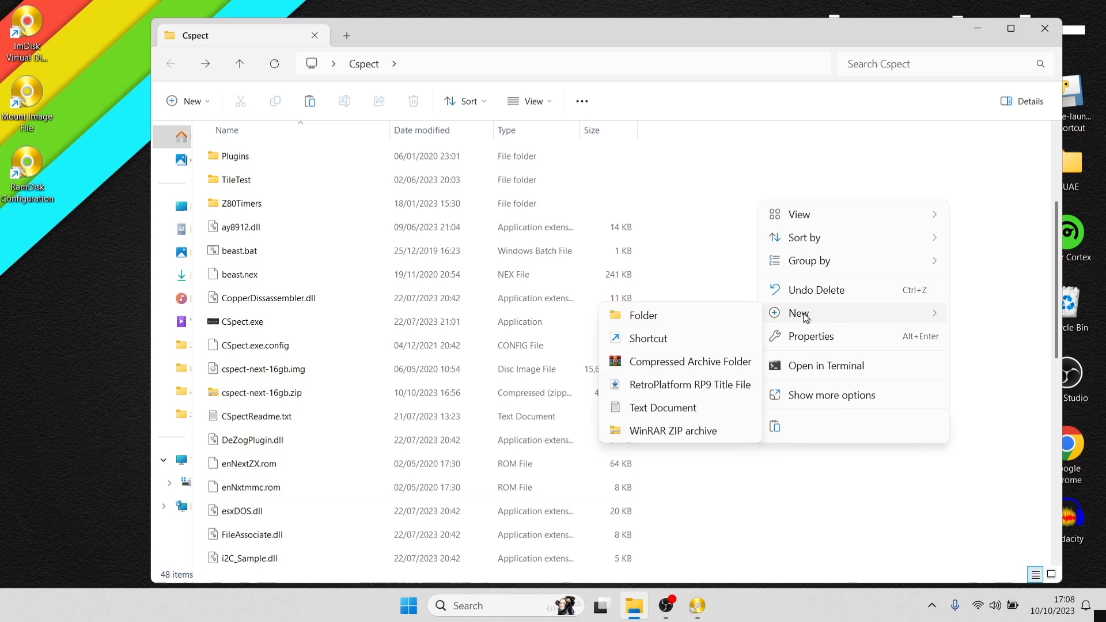
left_click(699, 408)
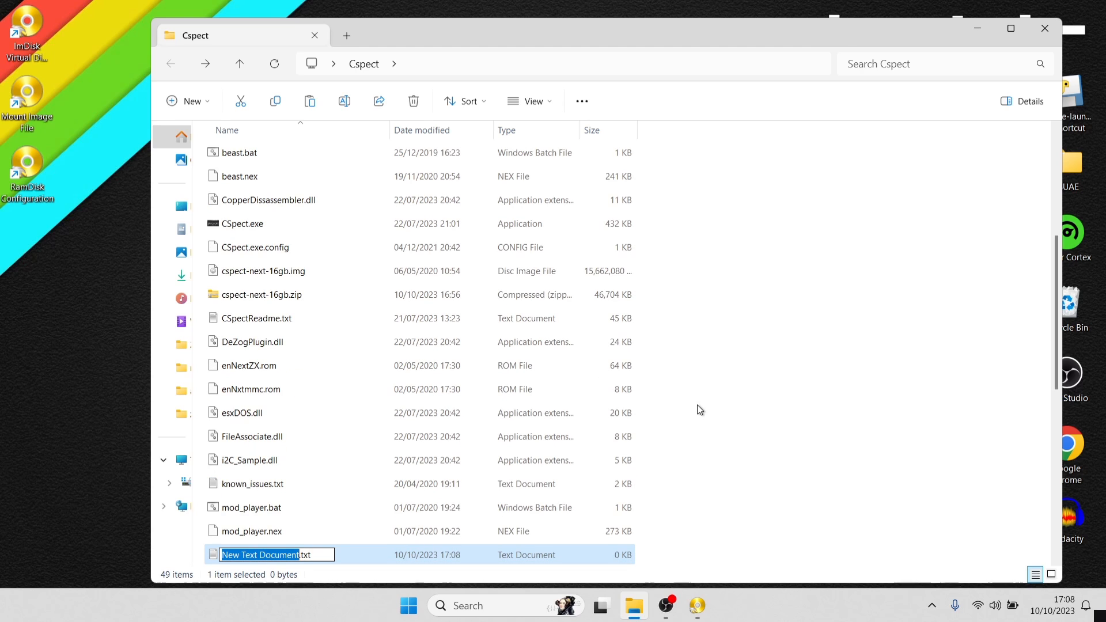
type("N")
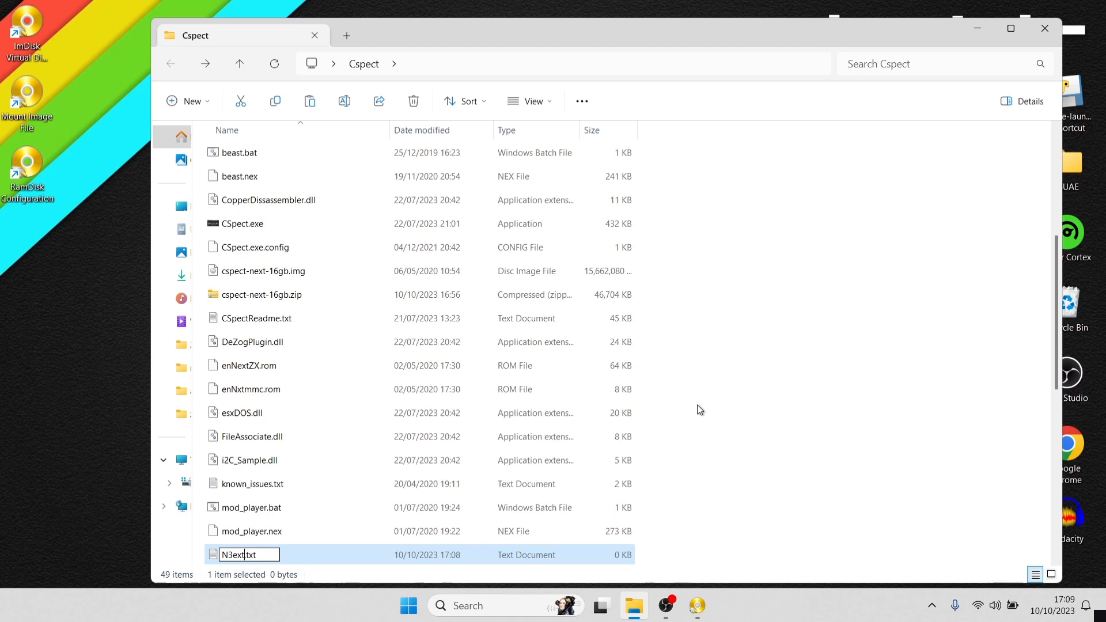
type("extOS")
key("End")
key("BackSpace")
key("BackSpace")
key("BackSpace")
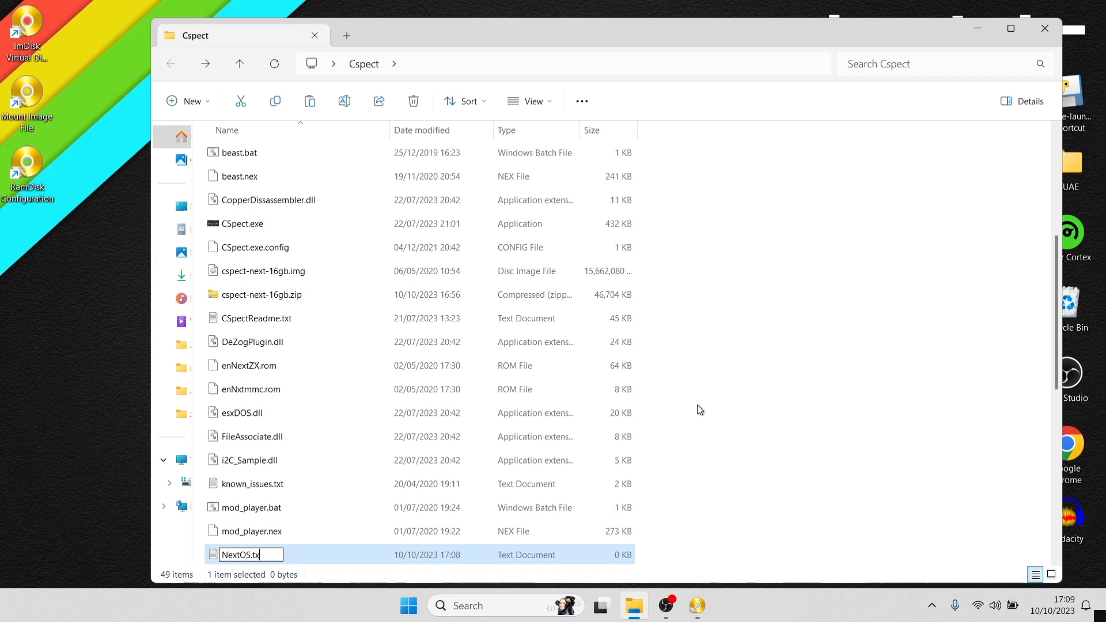
type("bat")
key("Return")
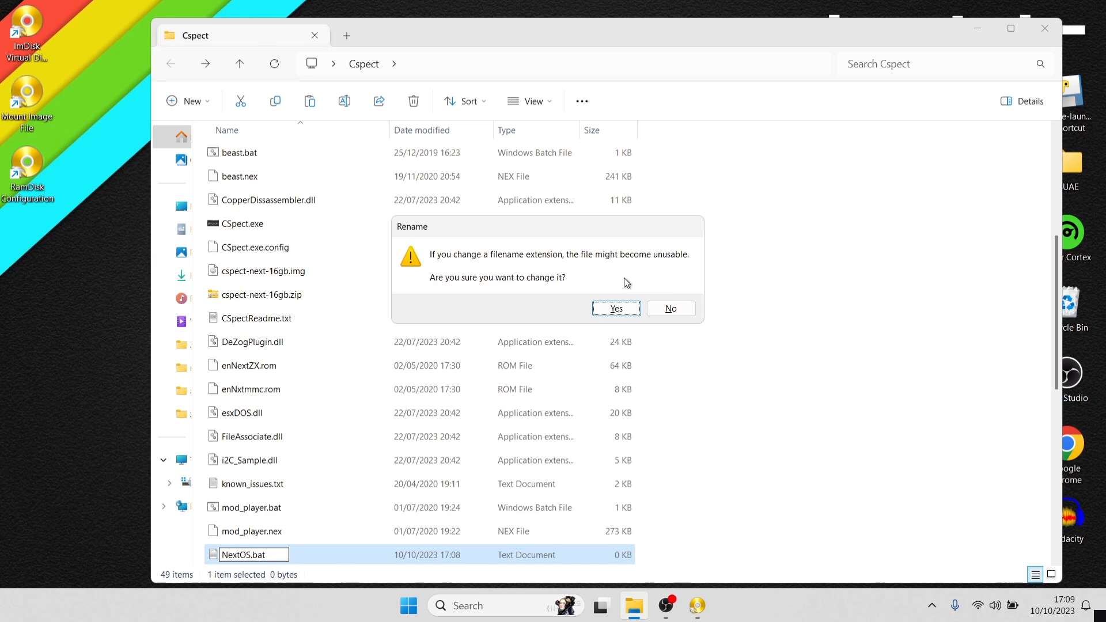
left_click(614, 308)
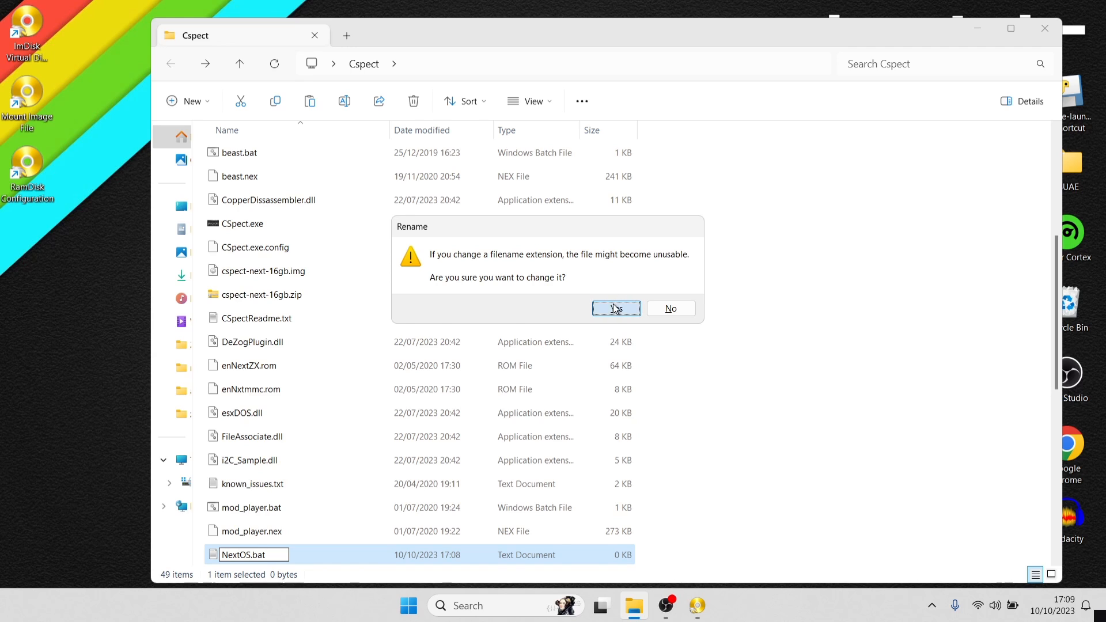
left_click(748, 555)
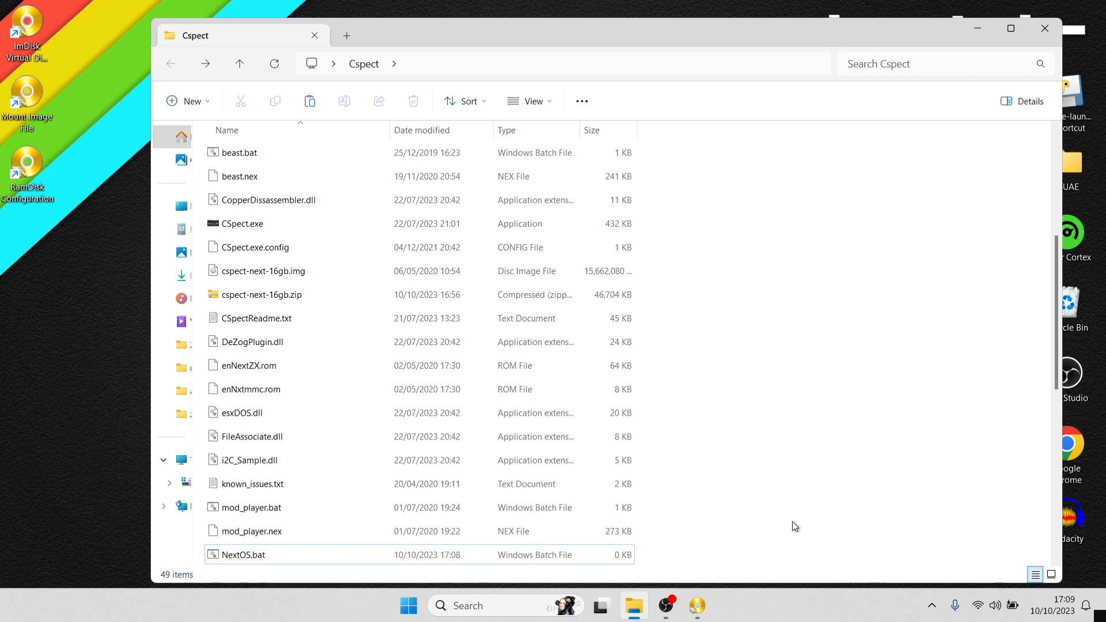
left_click(281, 547)
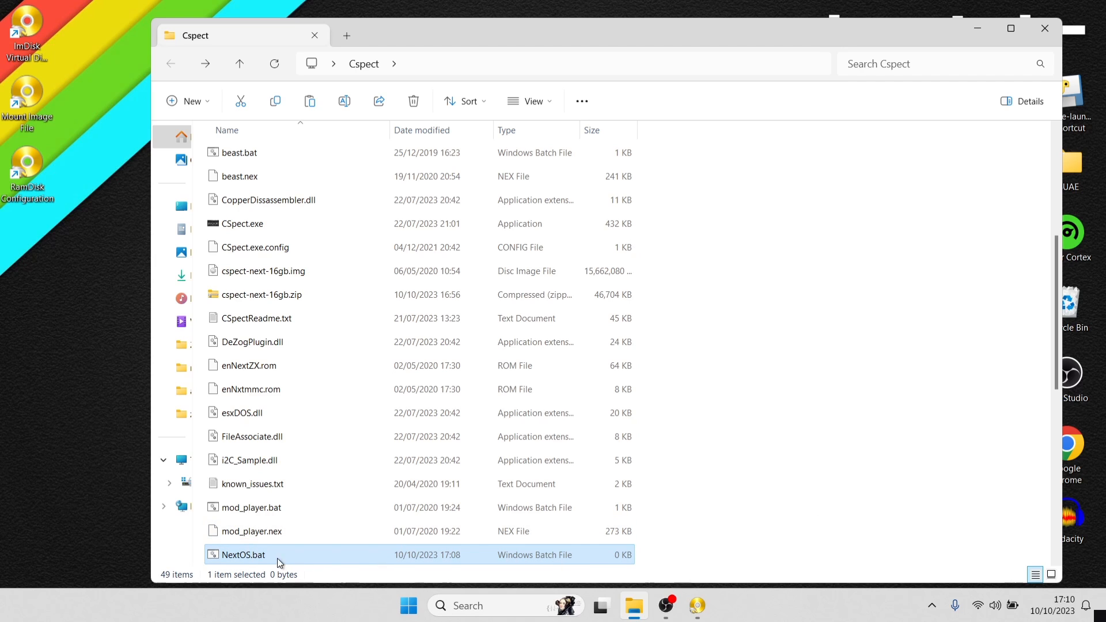
Open NextOS.bat for editing and enter cspect.exe -w2 -tv -esc -zxnext -nextrom -com="COM6:115200" -mmc=TBBlue.img as its command line.
right_click(247, 554)
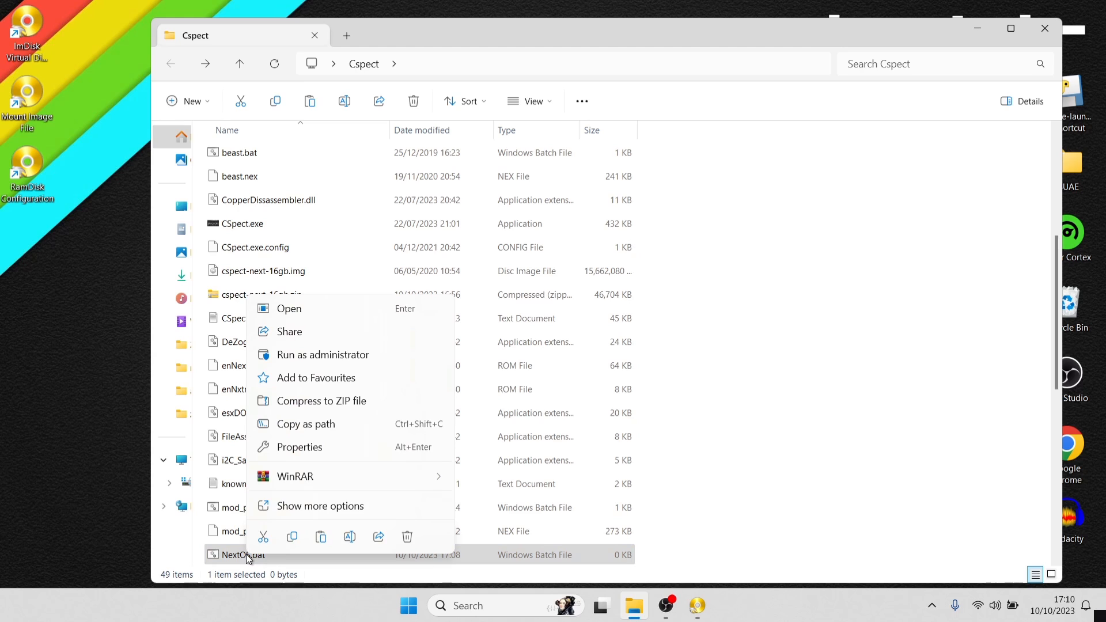
left_click(326, 509)
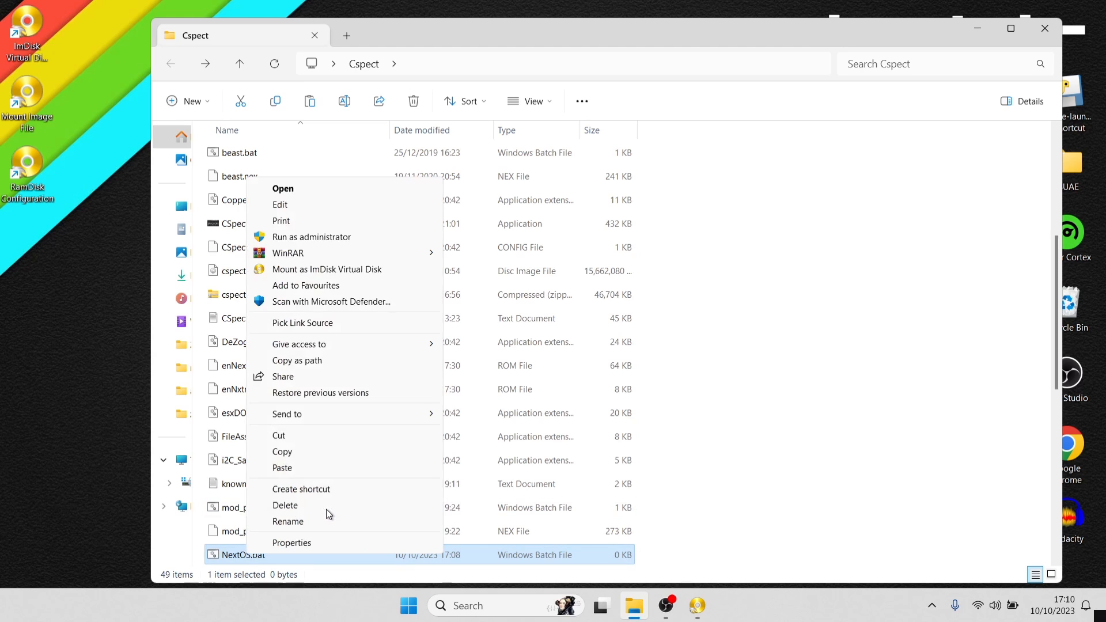
left_click(304, 206)
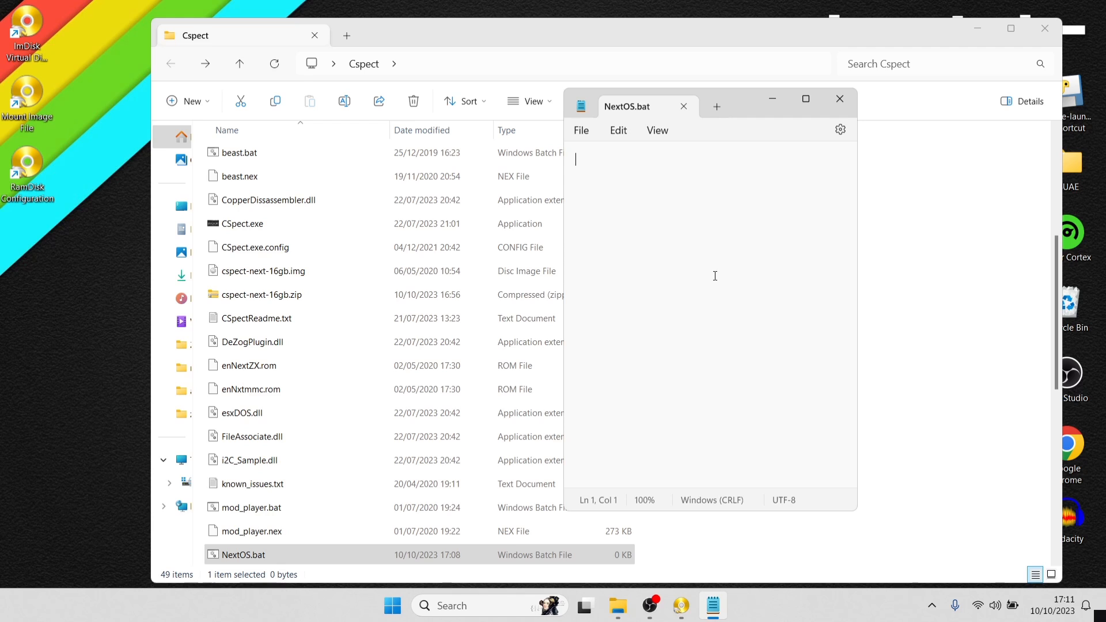
type("cspect.exe -w2 -tv -esc -zxnext -nextrom -com=\"COM6:115200\" -mmc=TBBlue.img")
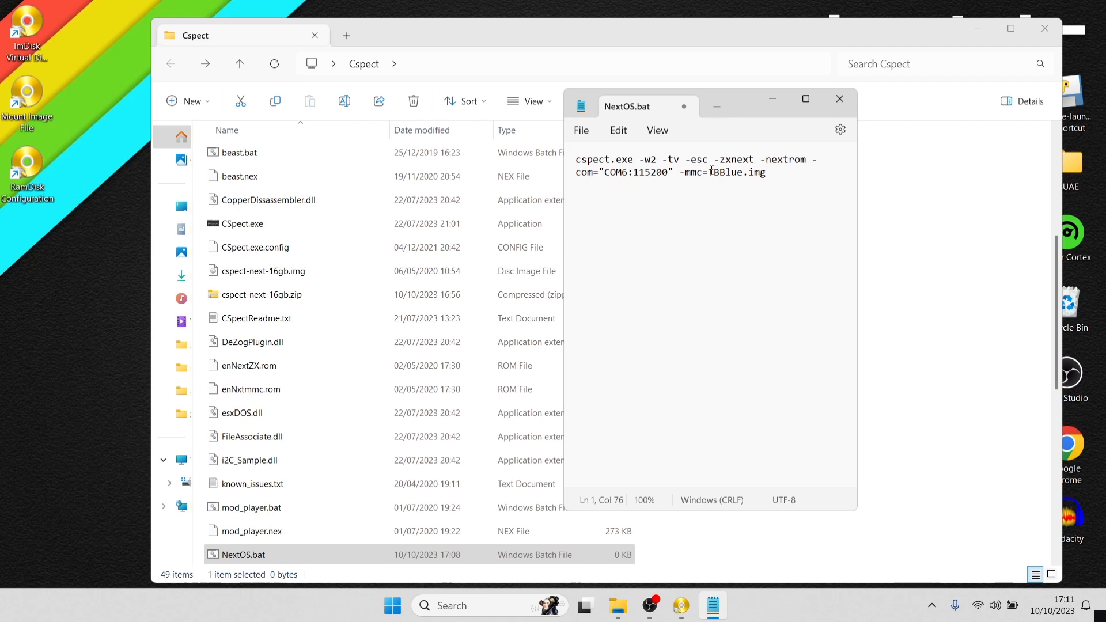
Copy the image name TBBlue.img from the command line, then close the batch file with its changes saved.
left_click_drag(709, 172, 783, 175)
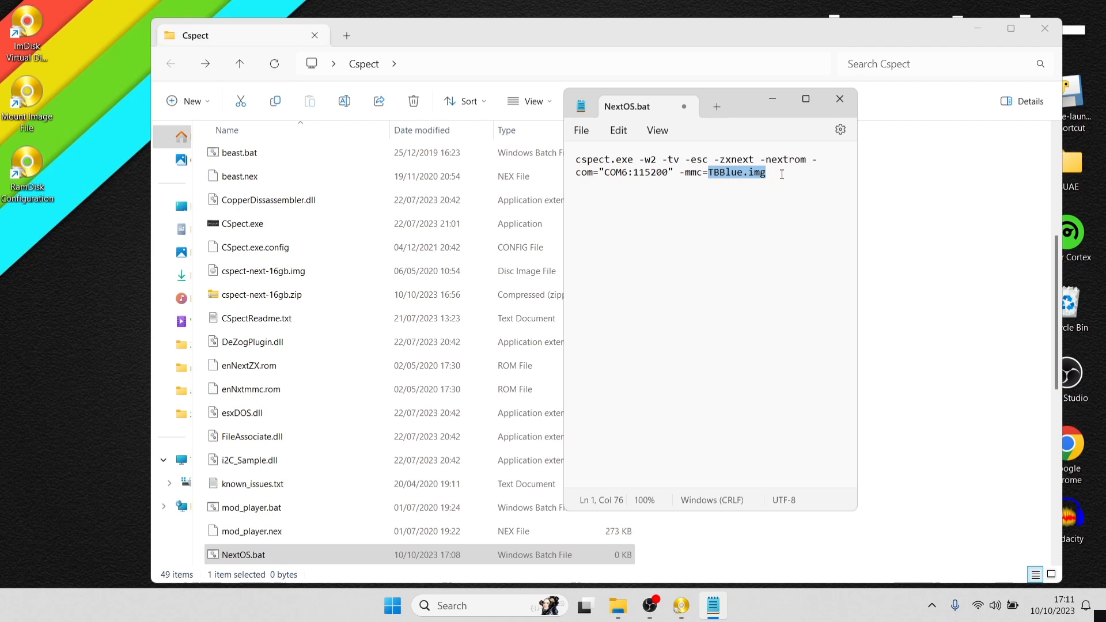
right_click(741, 173)
left_click(778, 244)
left_click(839, 99)
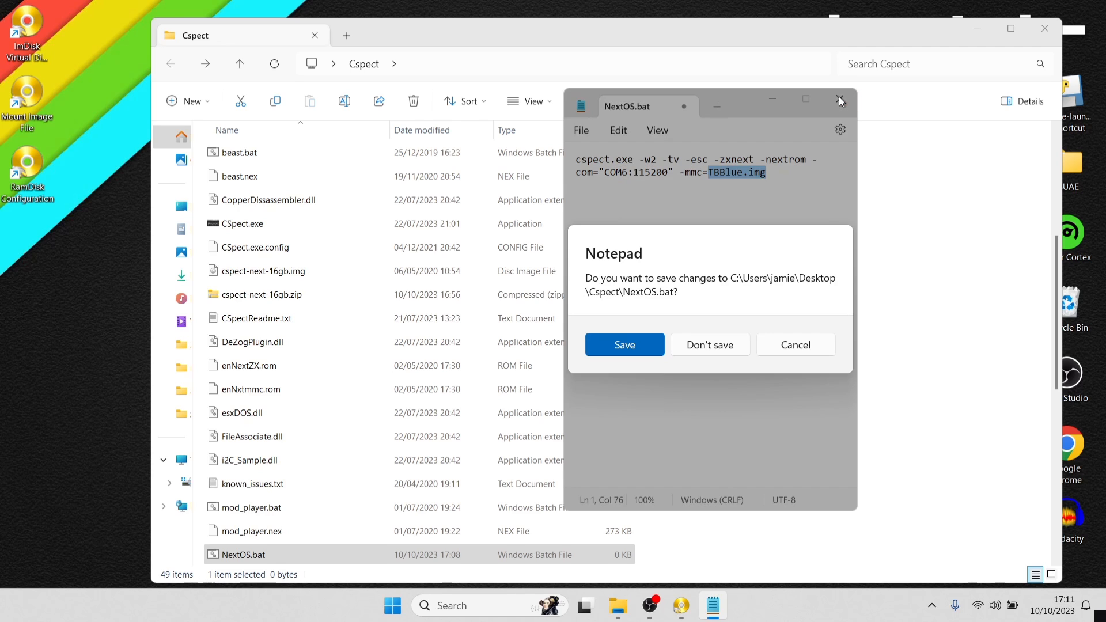
left_click(623, 335)
Rename cspect-next-16gb.img to TBBlue.img using the copied name, removing the duplicated .img extension.
left_click(459, 270)
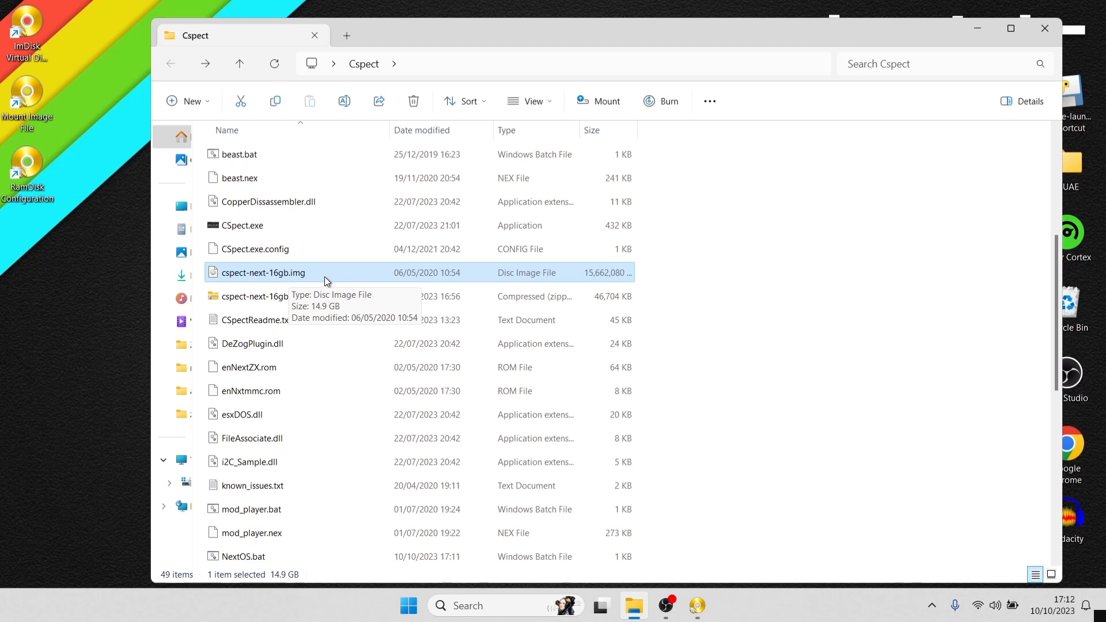
right_click(275, 281)
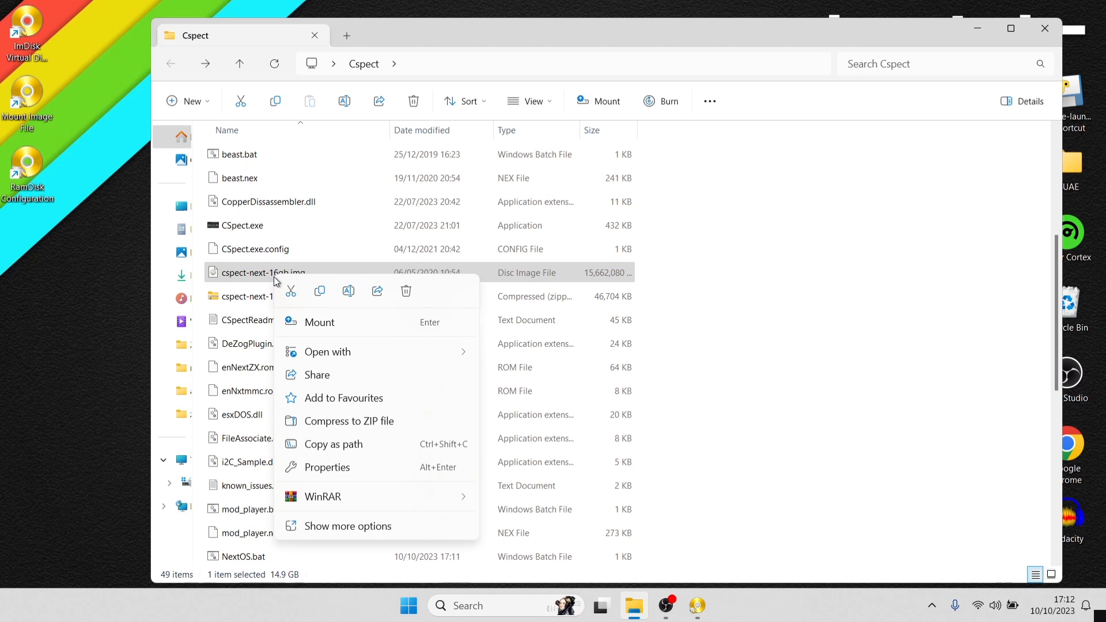
left_click(353, 526)
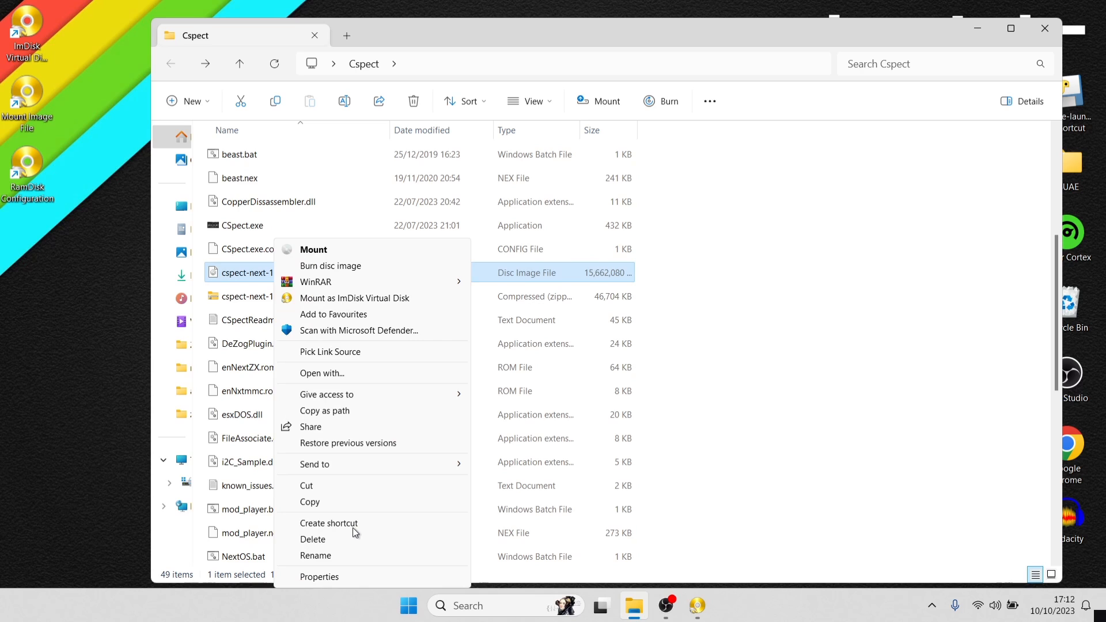
left_click(349, 555)
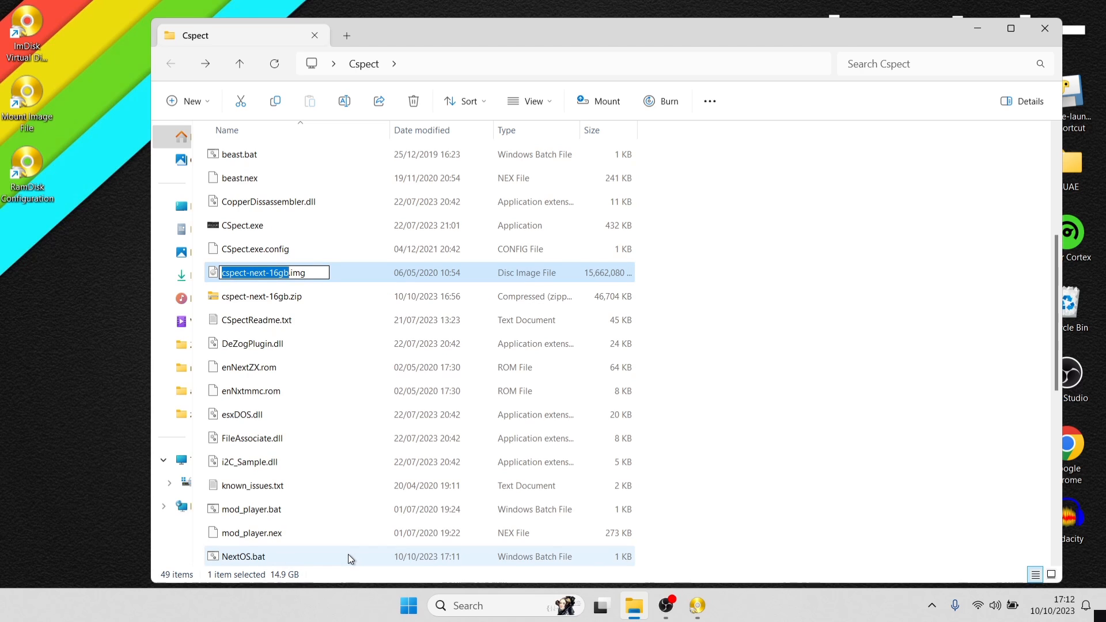
key("ctrl+v")
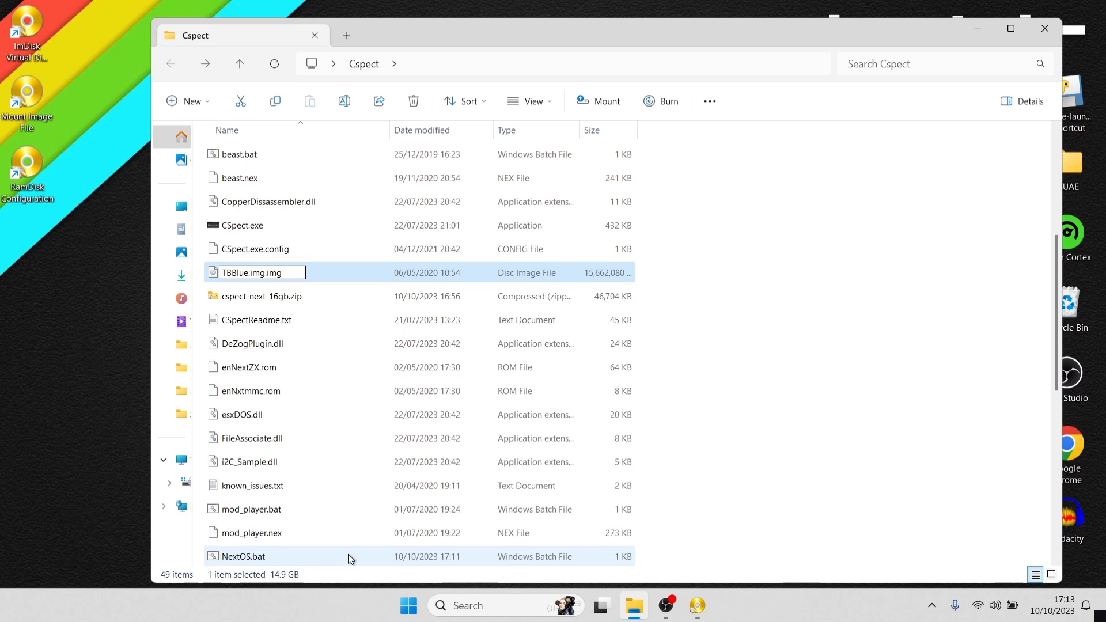
key("BackSpace")
key("BackSpace")
key("BackSpace")
key("BackSpace")
key("Return")
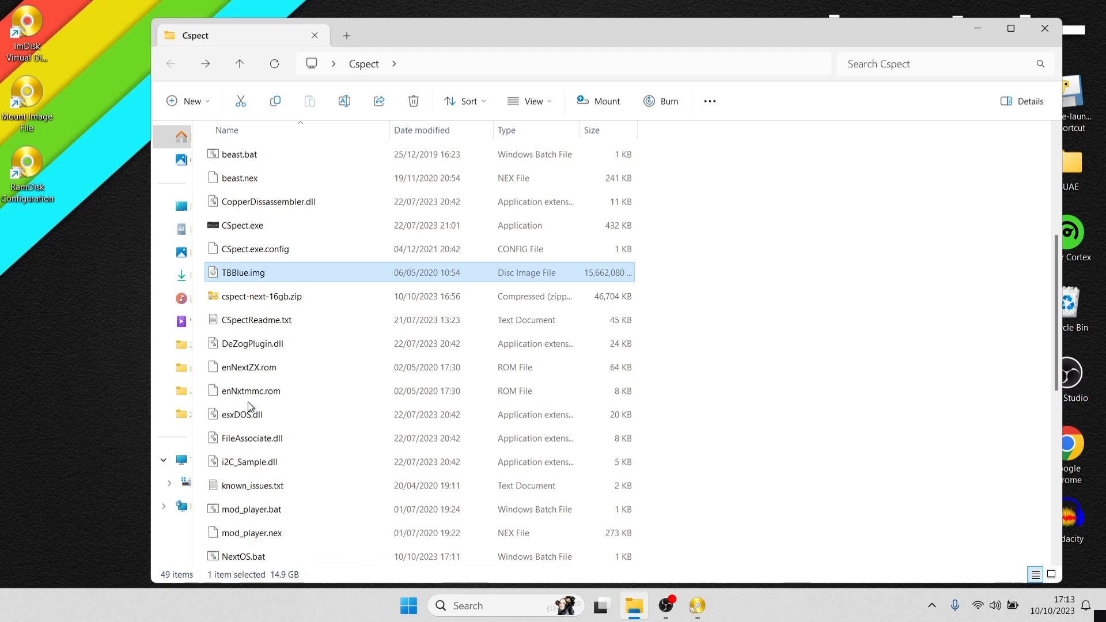
Delete the cspect-next-16gb.zip archive from the Cspect folder.
left_click(256, 301)
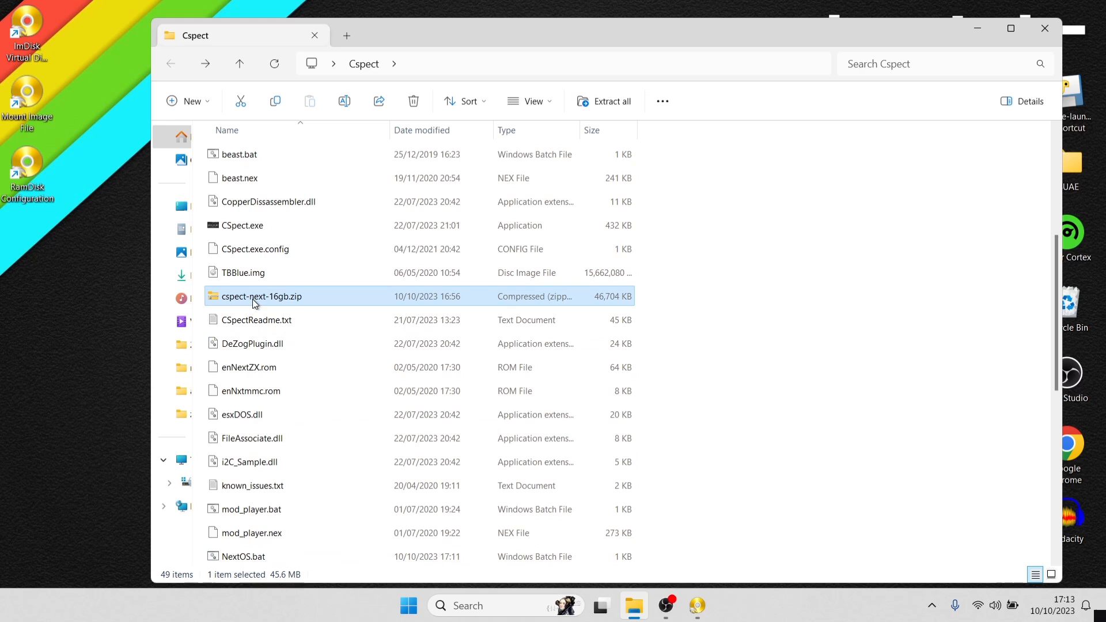
right_click(295, 299)
left_click(425, 153)
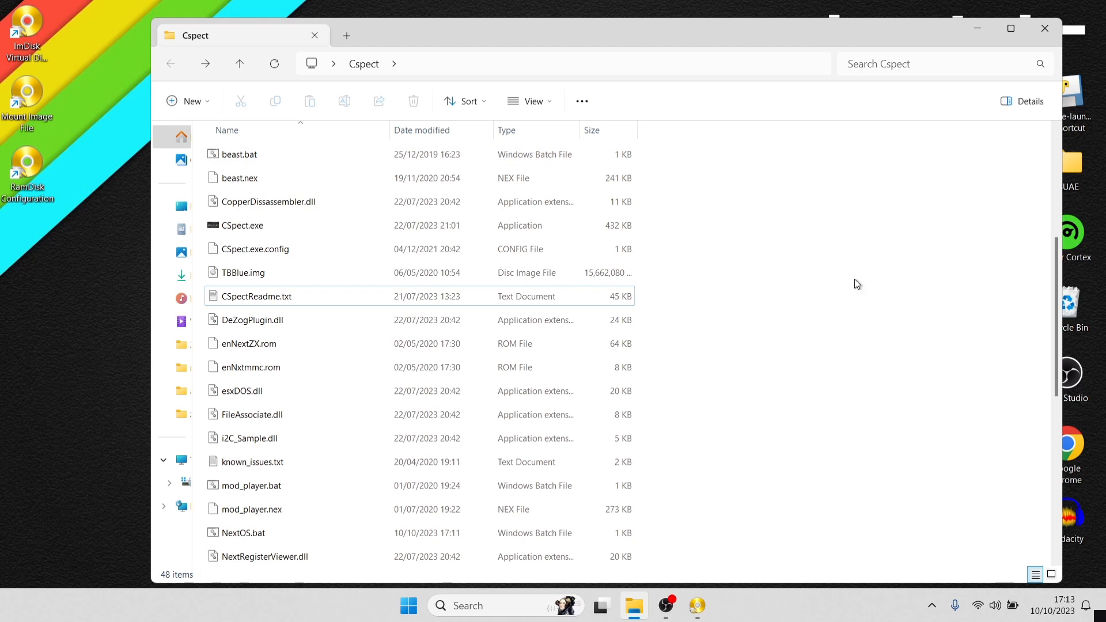
Run NextOS.bat from the Cspect folder, disable the NextZXOS welcome program at startup and exit it.
scroll(406, 342, "down", 2)
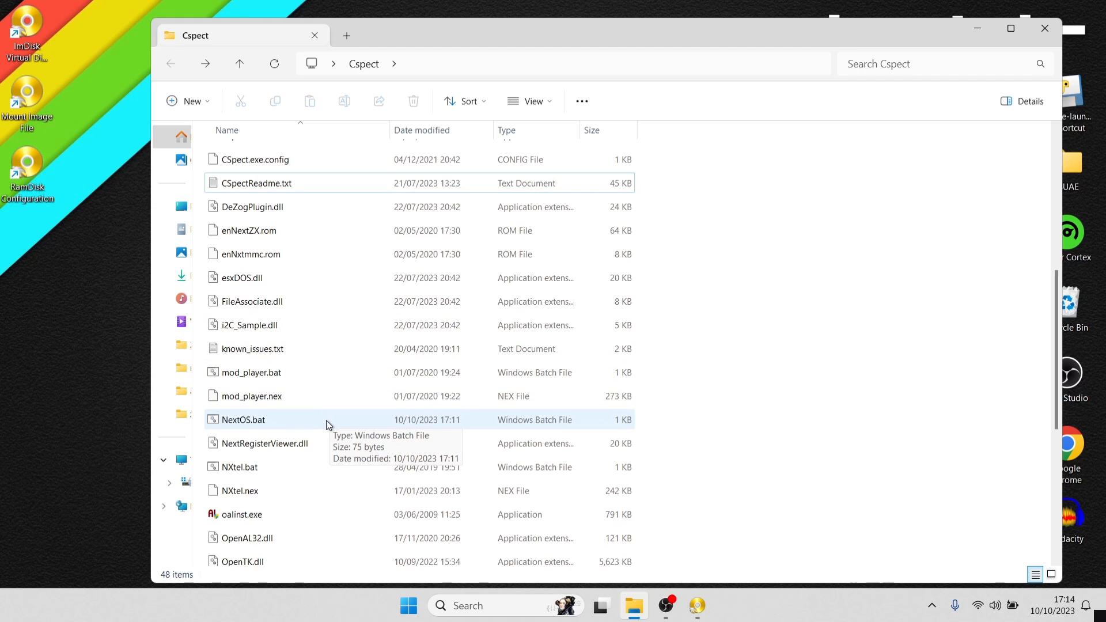
double_click(303, 426)
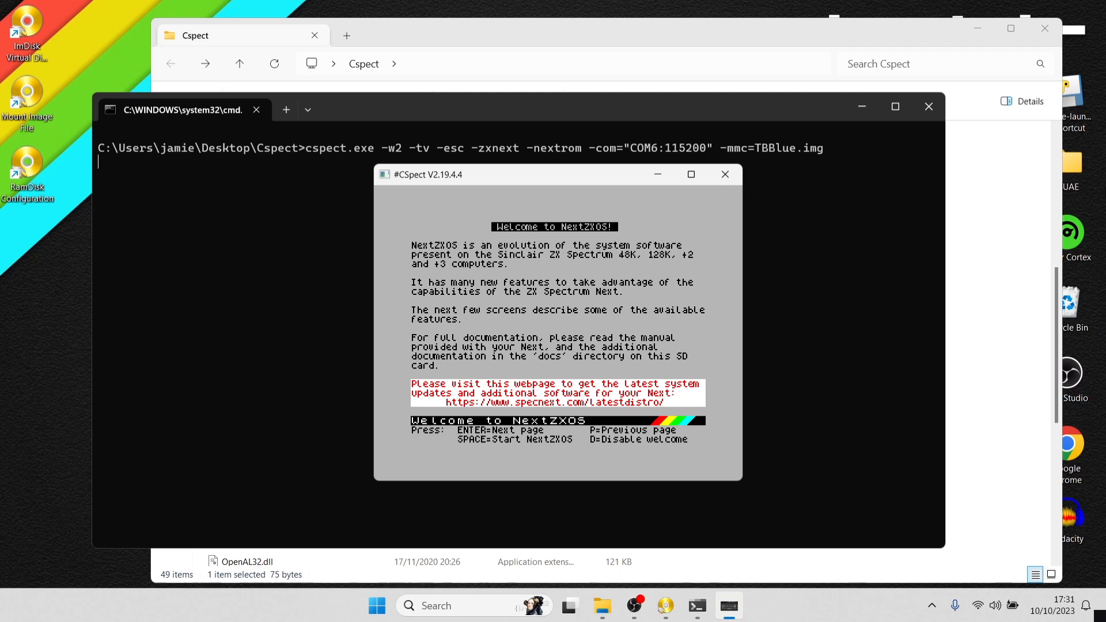
key("d")
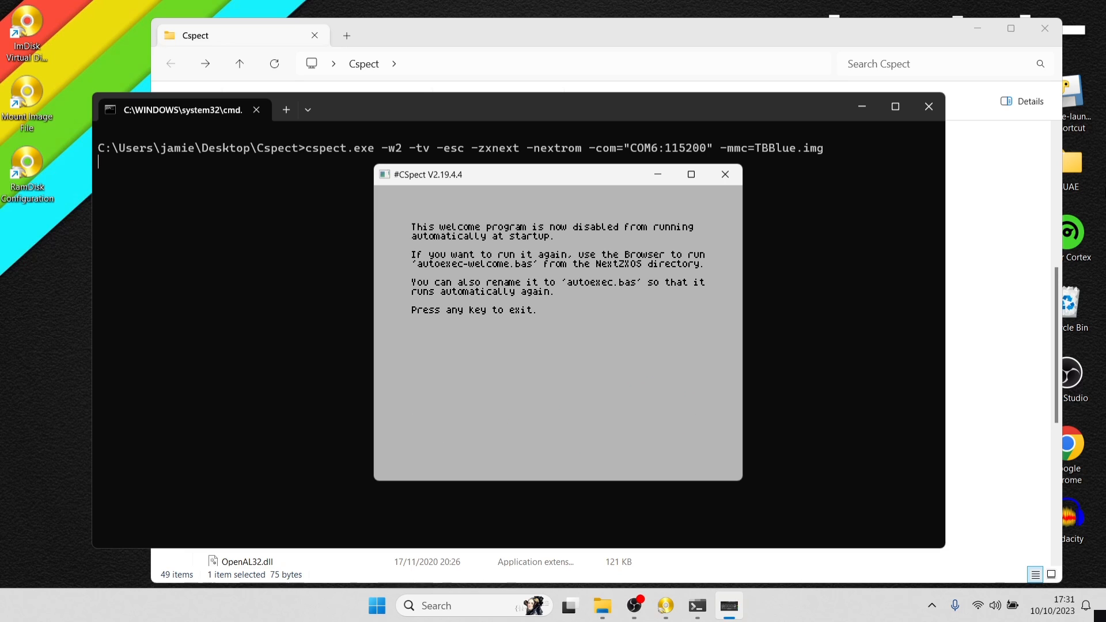
key("space")
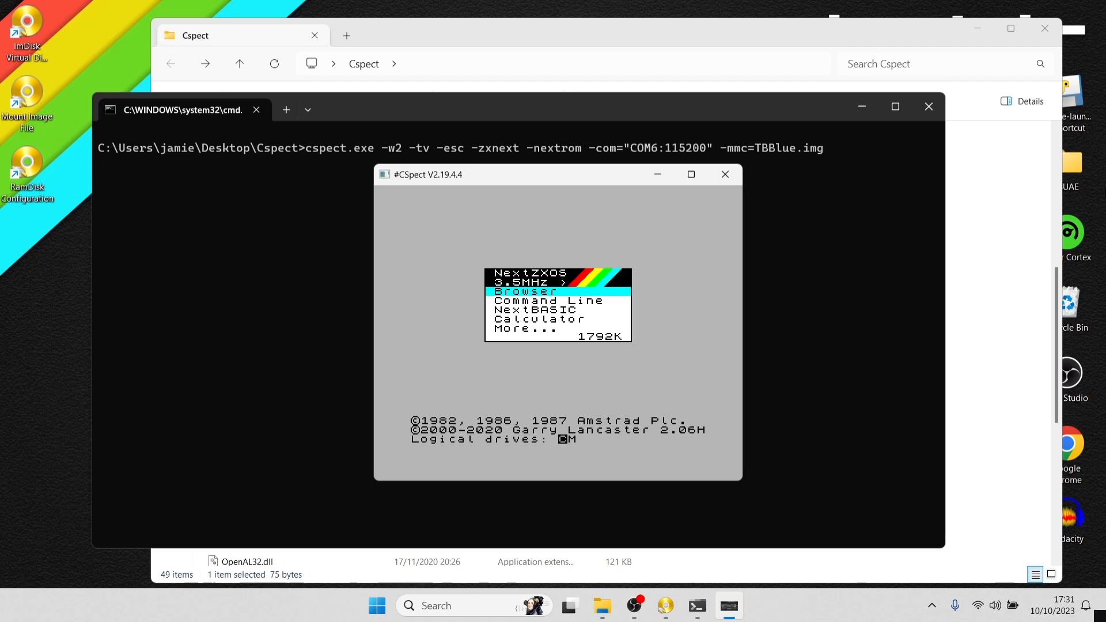
Open the Browser from the NextZXOS start menu.
key("Down")
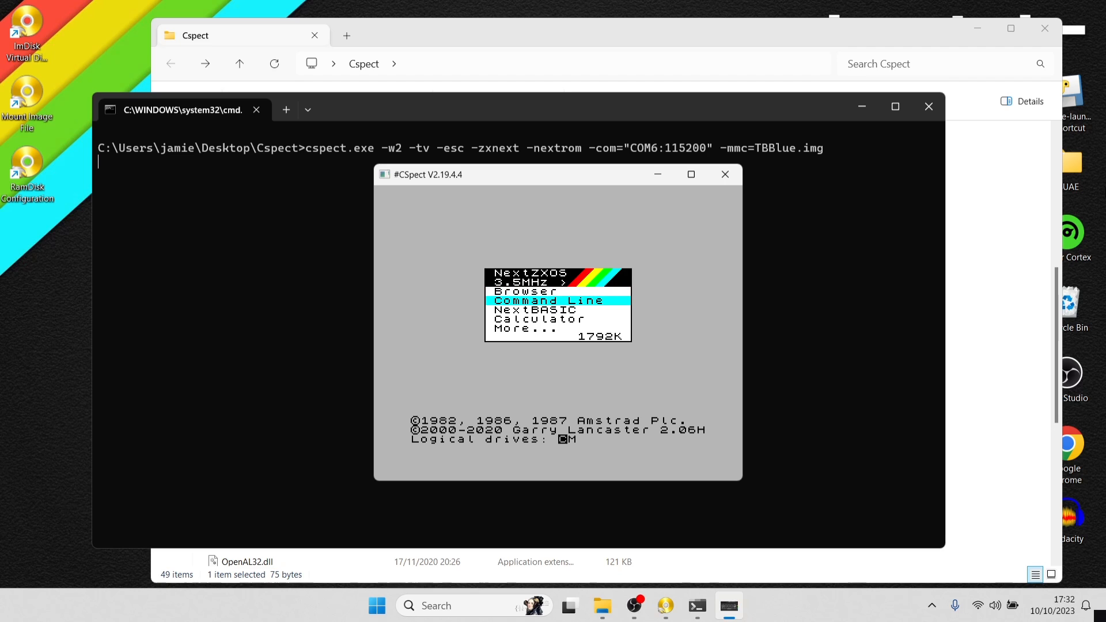
key("Up")
key("Down")
key("Up")
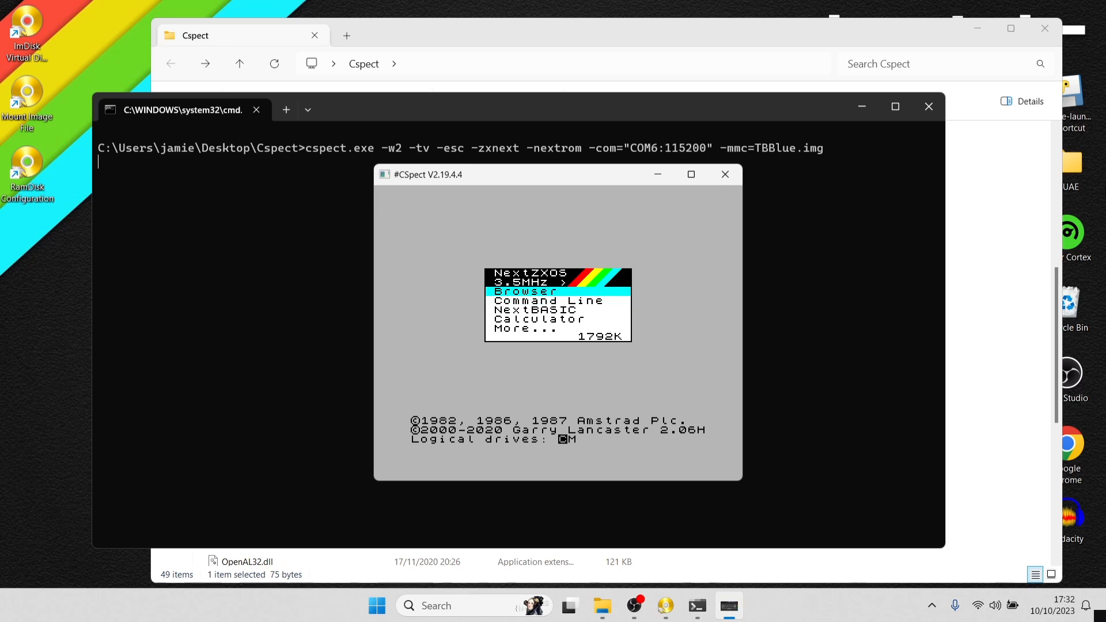
key("Down")
key("Up")
key("Return")
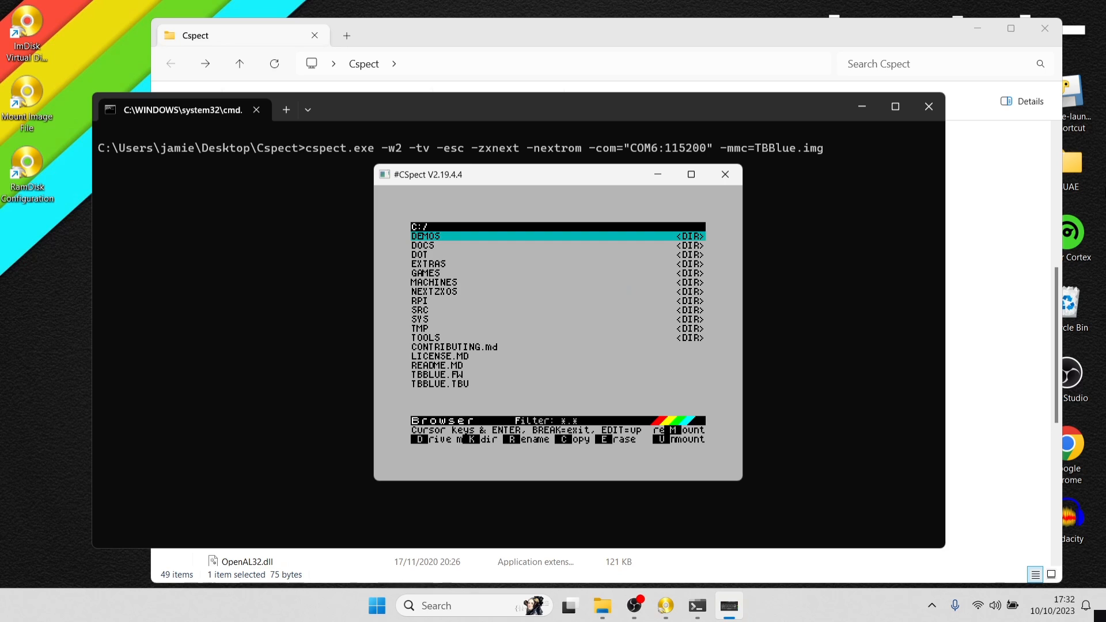
Open the DEMOS directory, look through its folders and enter the CLASSICS directory.
key("Return")
key("Down")
key("Down")
key("Down")
key("Down")
key("Down")
key("Down")
key("Down")
key("Down")
key("Down")
key("Down")
key("Down")
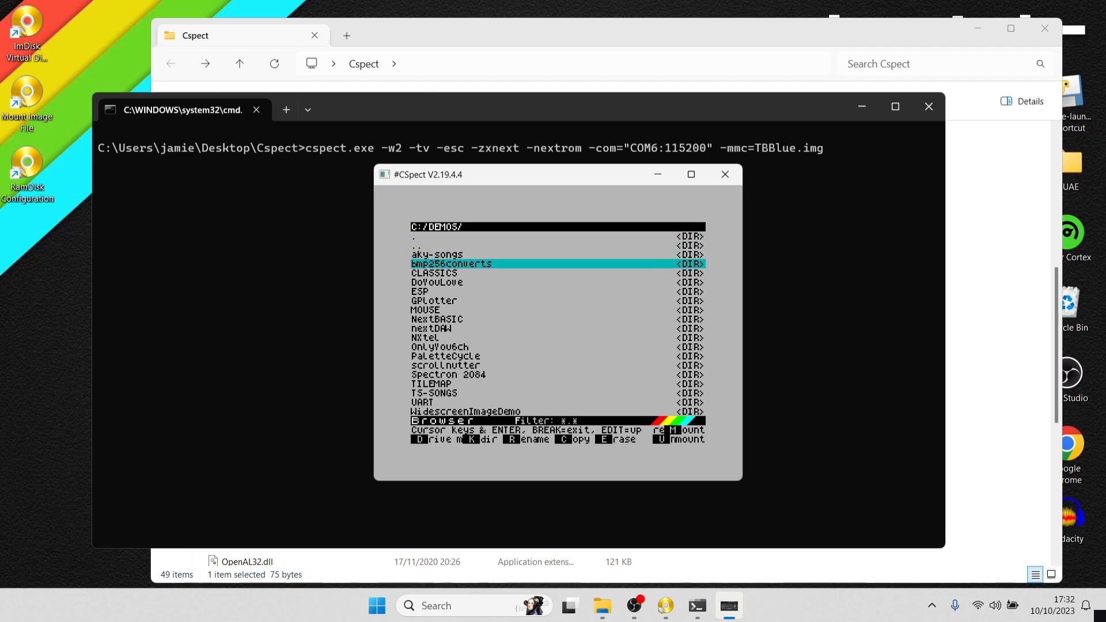
key("Up")
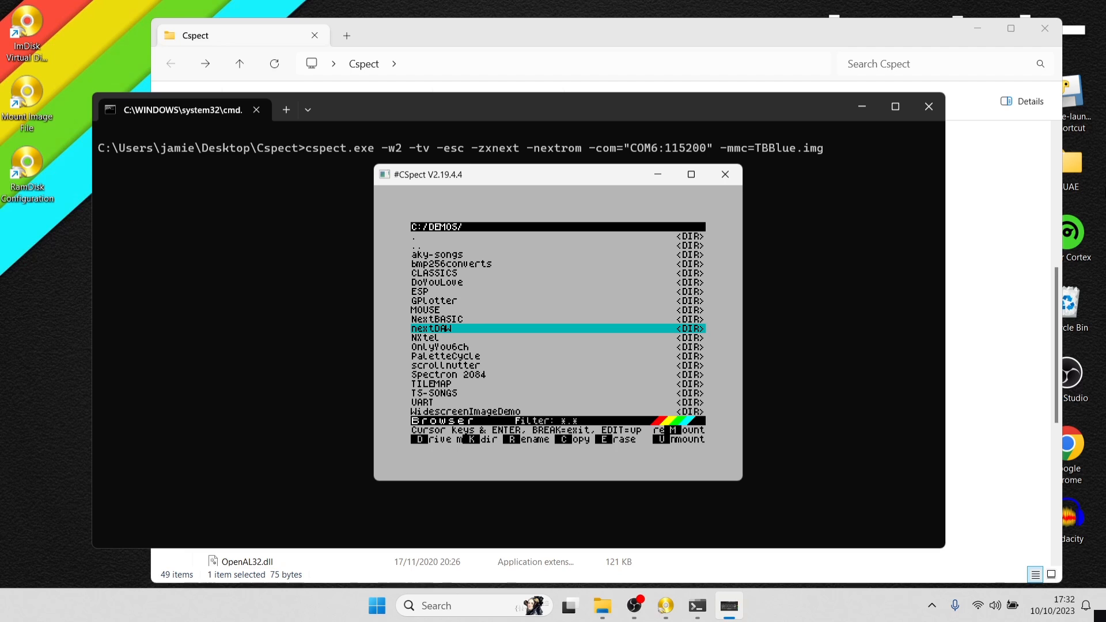
key("Up")
key("Up")
key("Up")
key("Up")
key("Up")
key("Up")
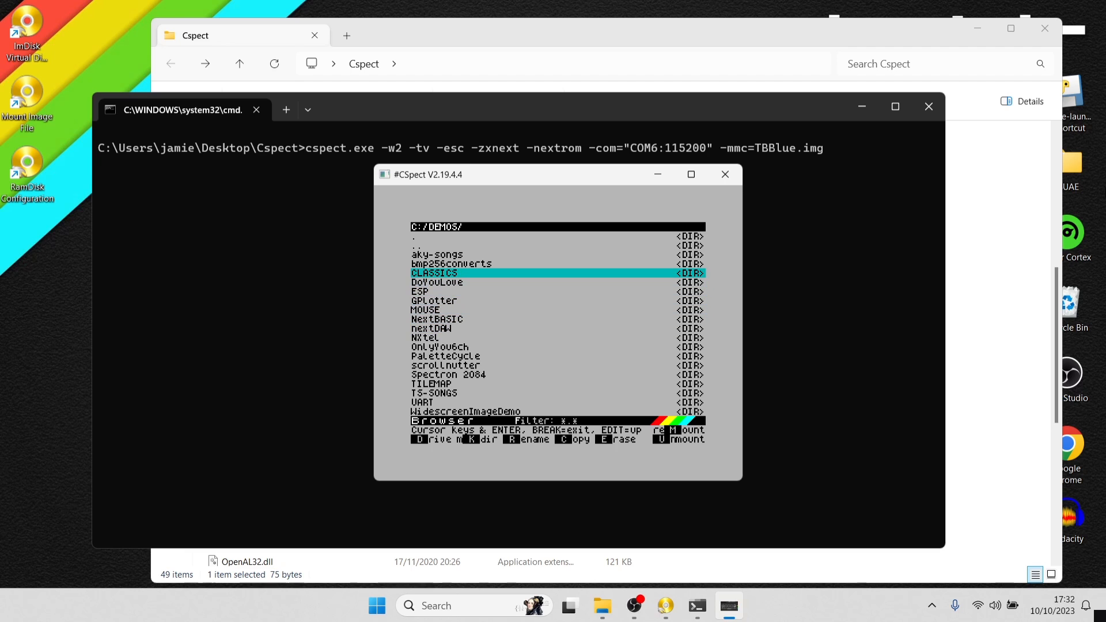
key("Return")
Load MACHINED.TAP from the CLASSICS directory in 128K mode.
key("Down")
key("Down")
key("Down")
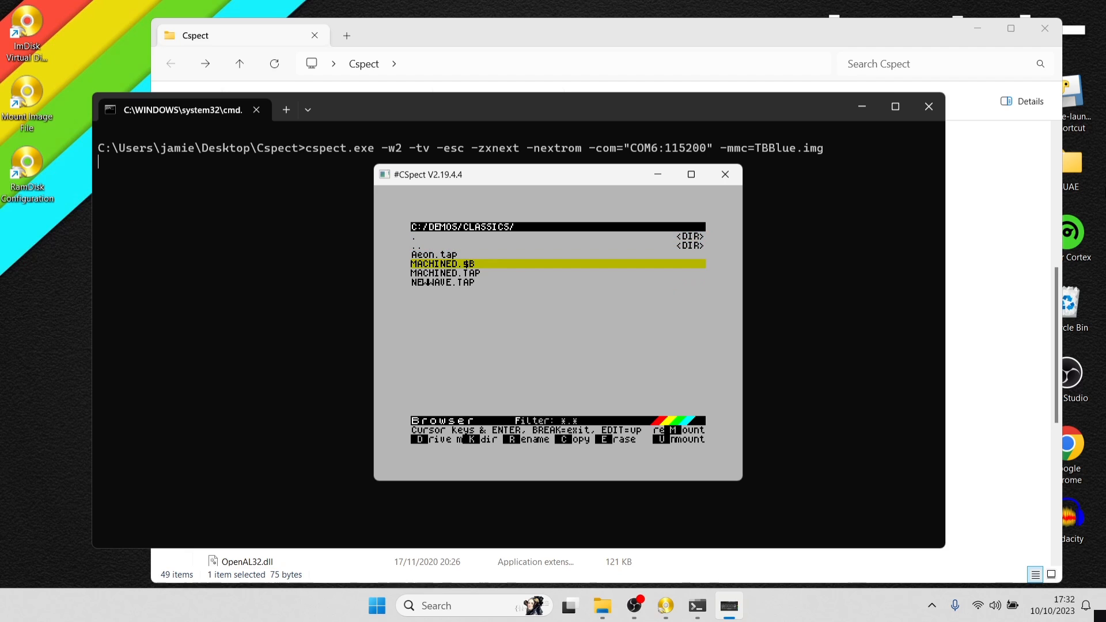
key("Down")
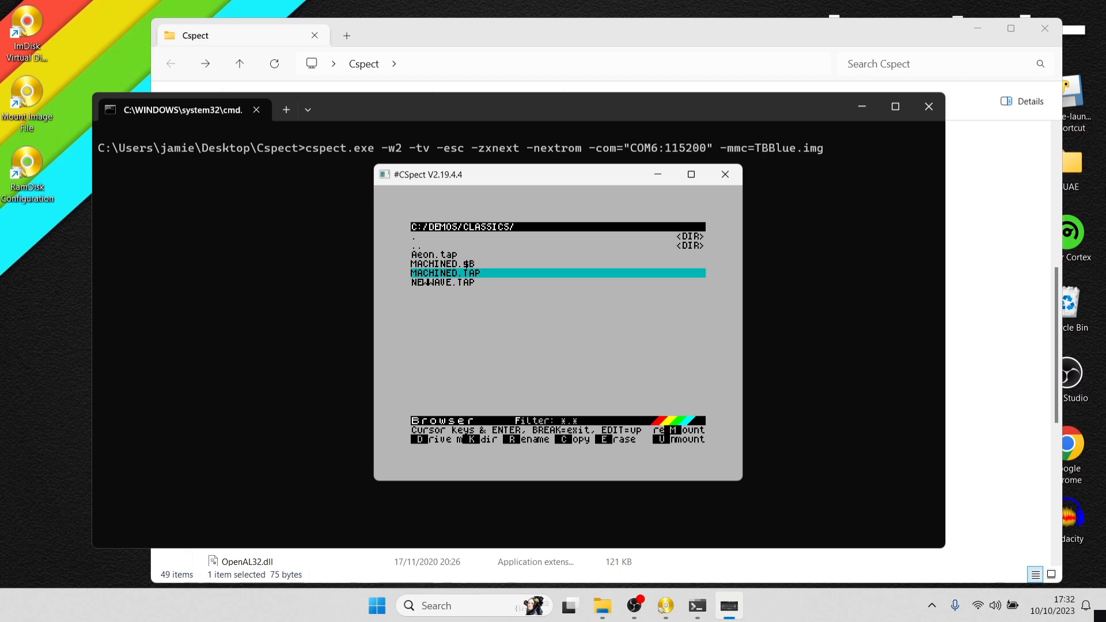
key("Return")
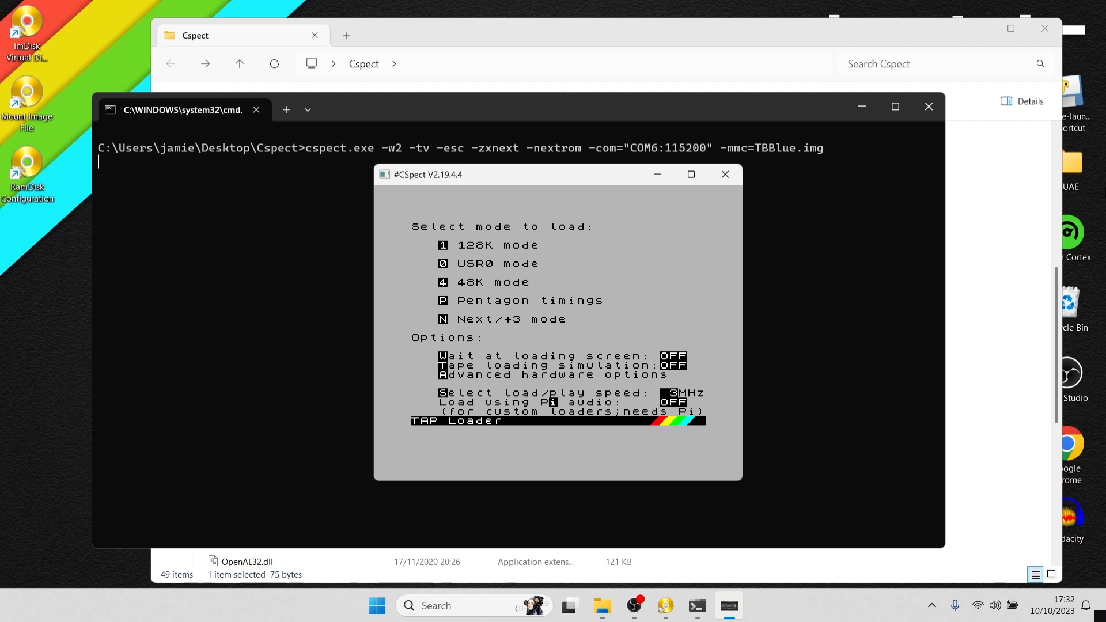
key("1")
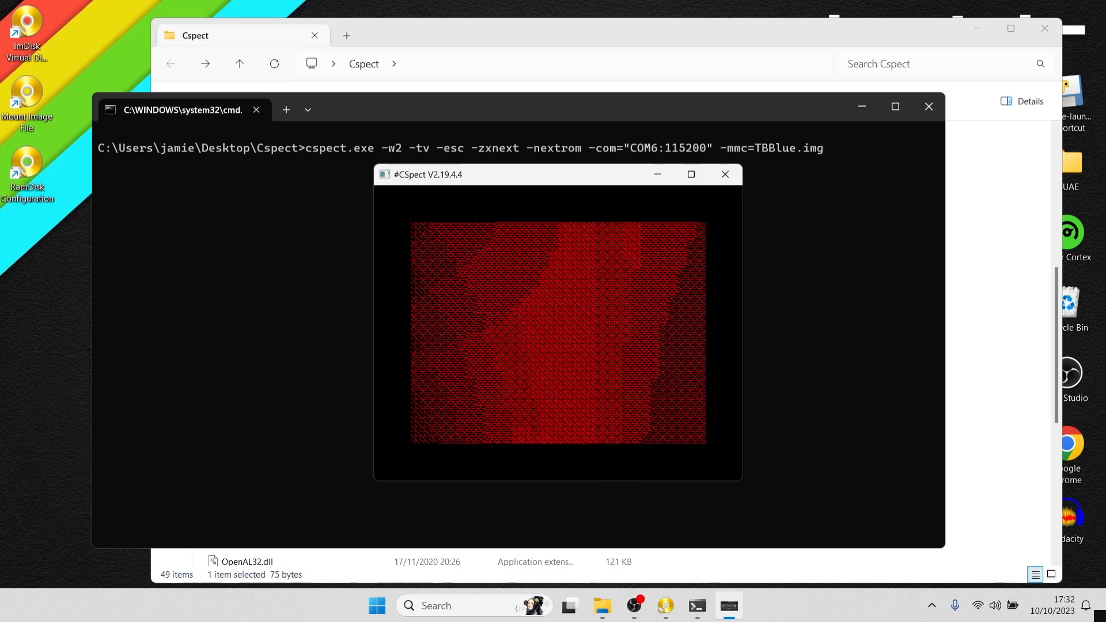
Check the Windows volume level and maximize the CSpect emulator window.
left_click(1003, 606)
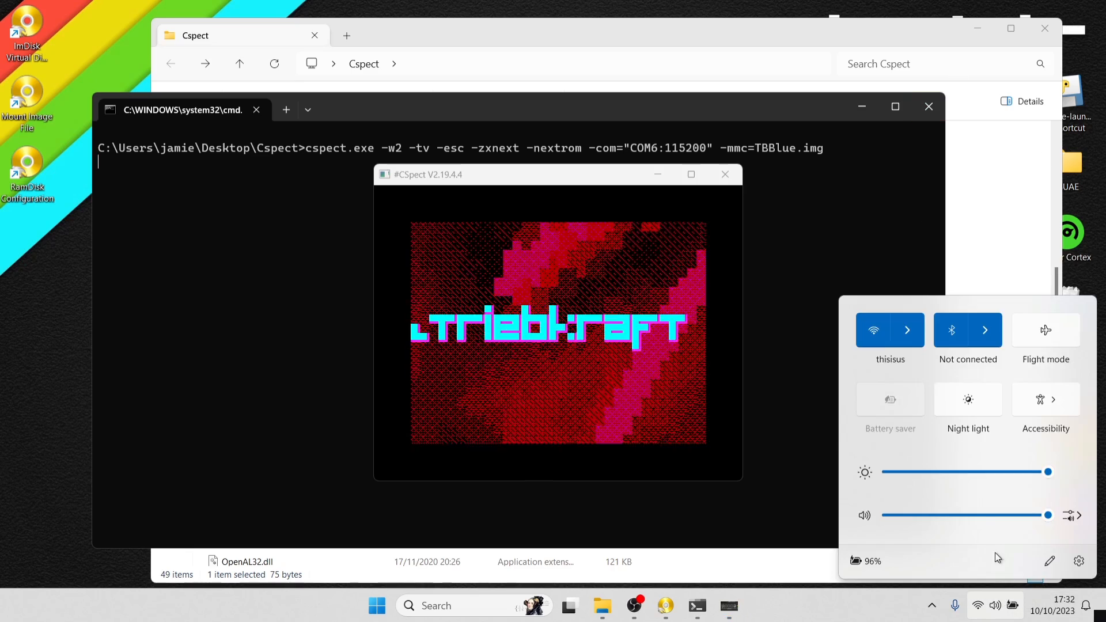
left_click(692, 177)
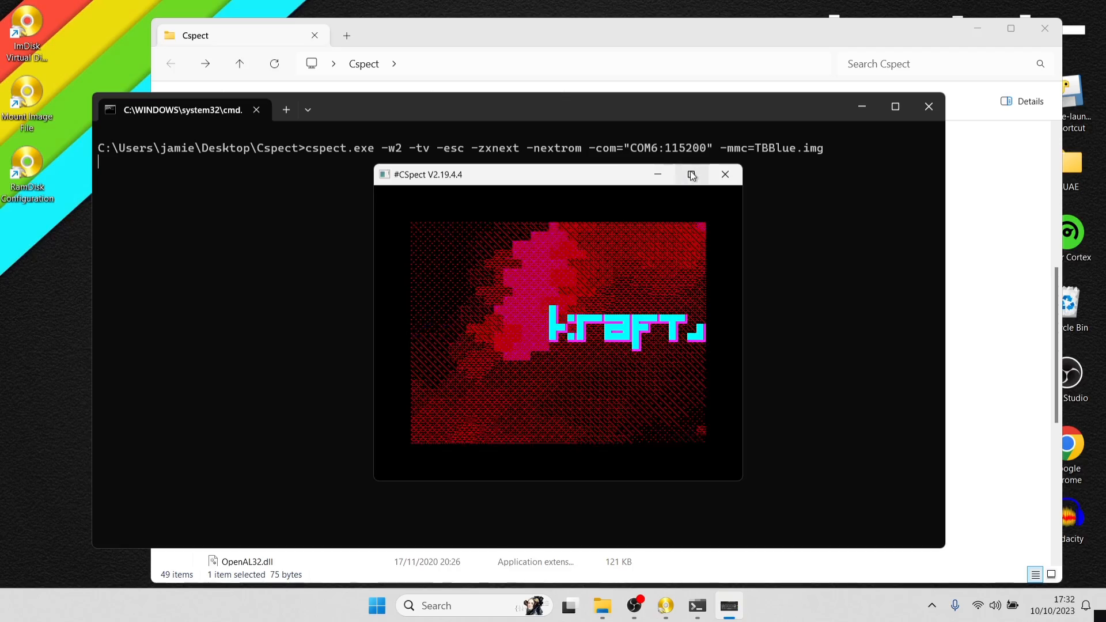
left_click(693, 175)
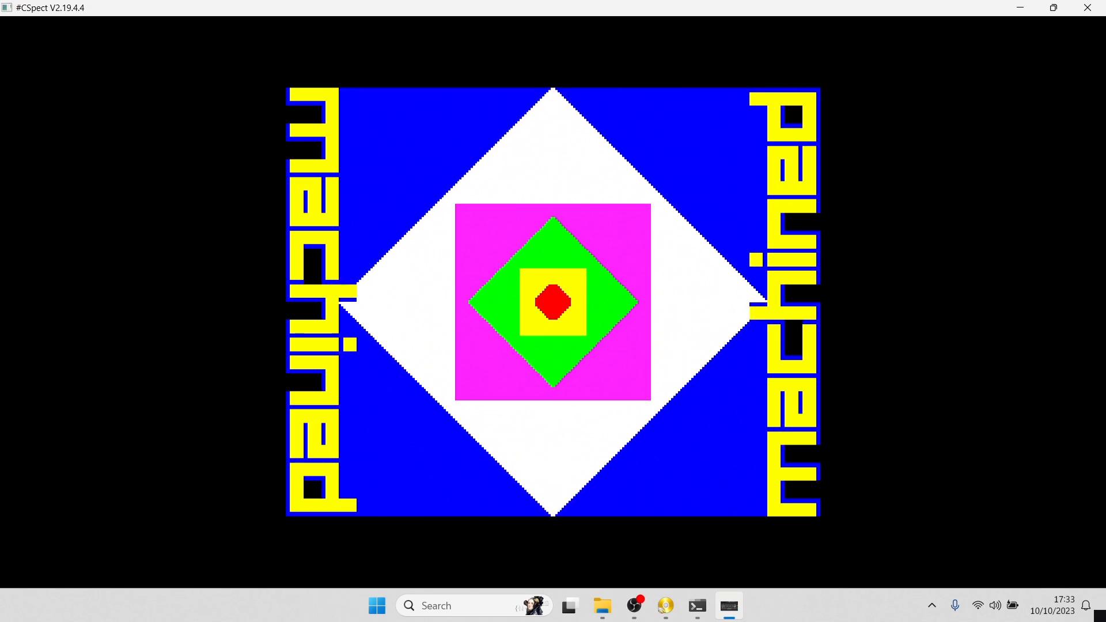
Switch the emulator's keys to BASIC mode and leave the running demo for the Browser's C:/ directory.
key("F10")
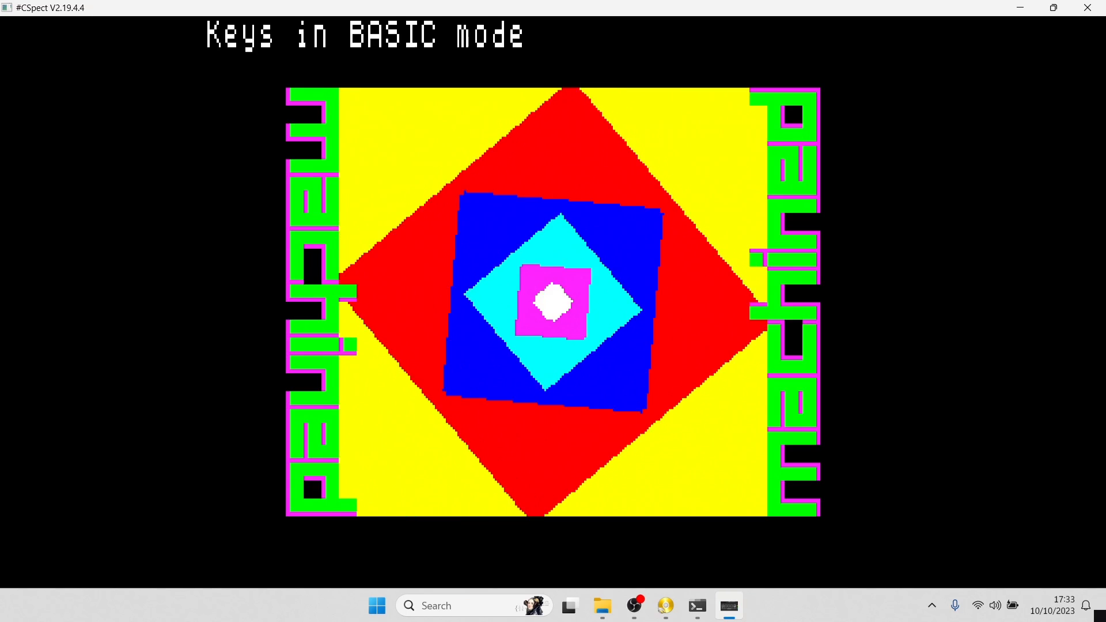
key("F10")
key("F10")
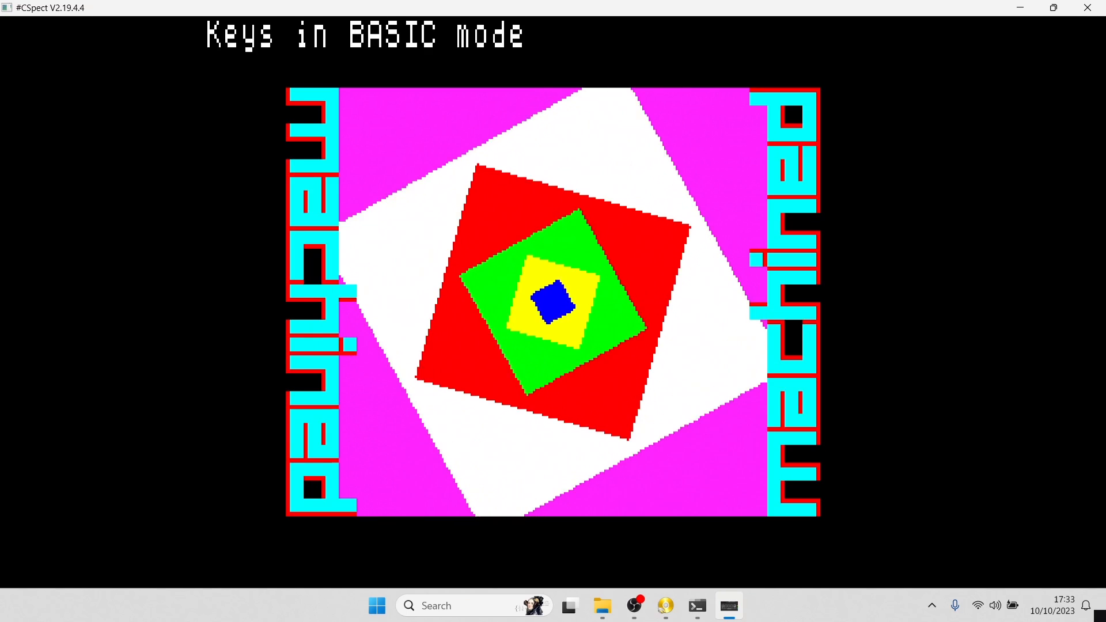
key("F10")
key("F10")
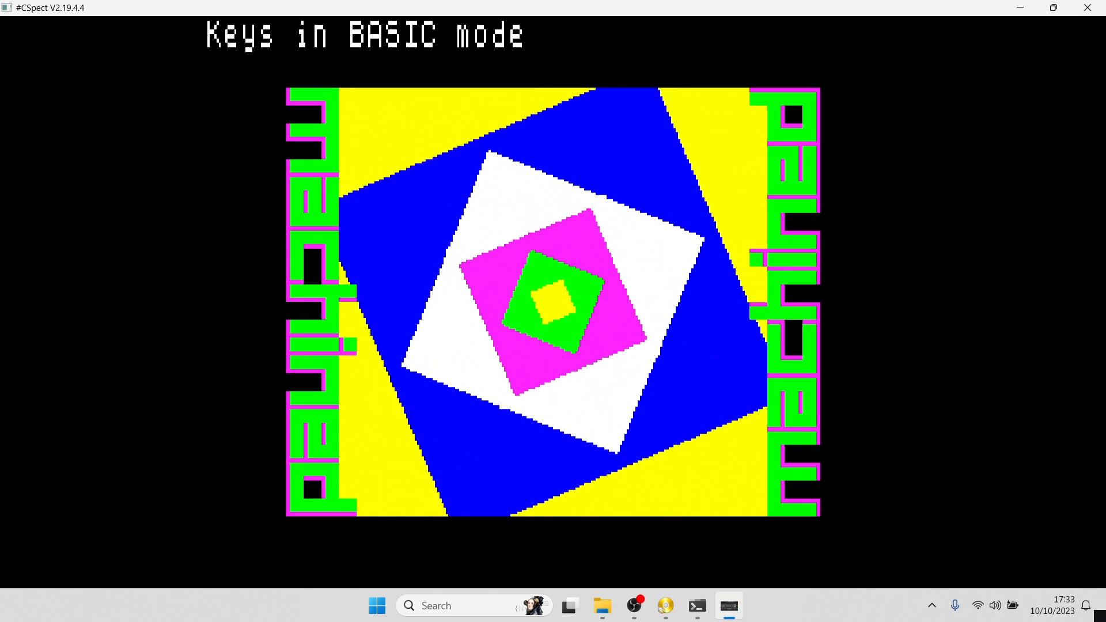
key("F8")
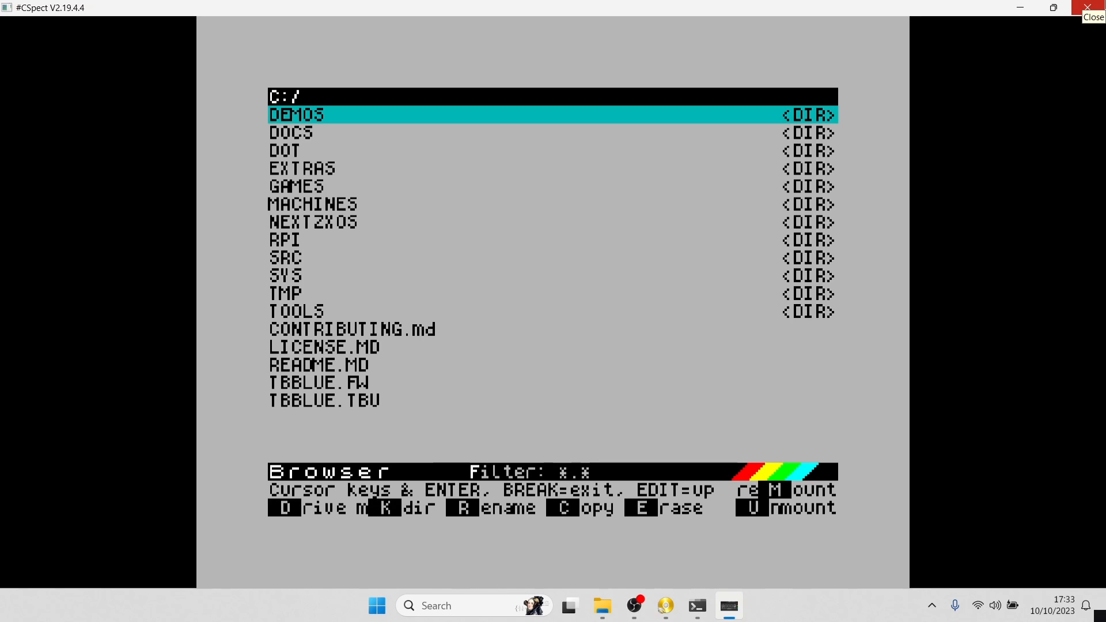
Open the GAMES directory from the Browser's C:/ root.
key("Up")
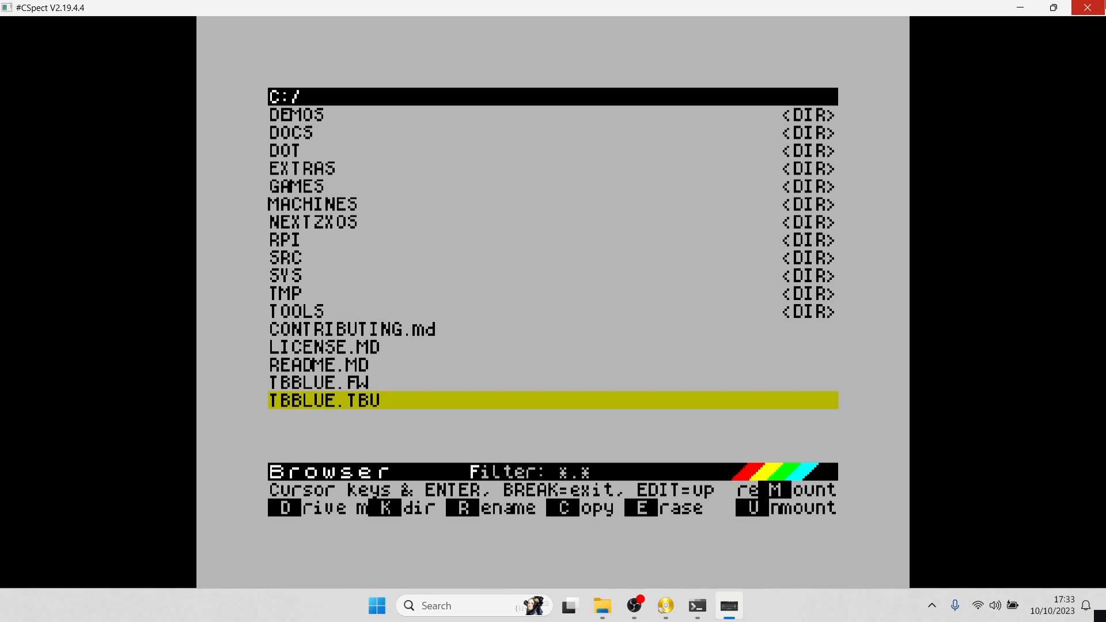
key("Up")
key("Up")
key("Up")
key("Up")
key("Up")
key("Up")
key("Up")
key("Up")
key("Up")
key("Up")
key("Up")
key("Up")
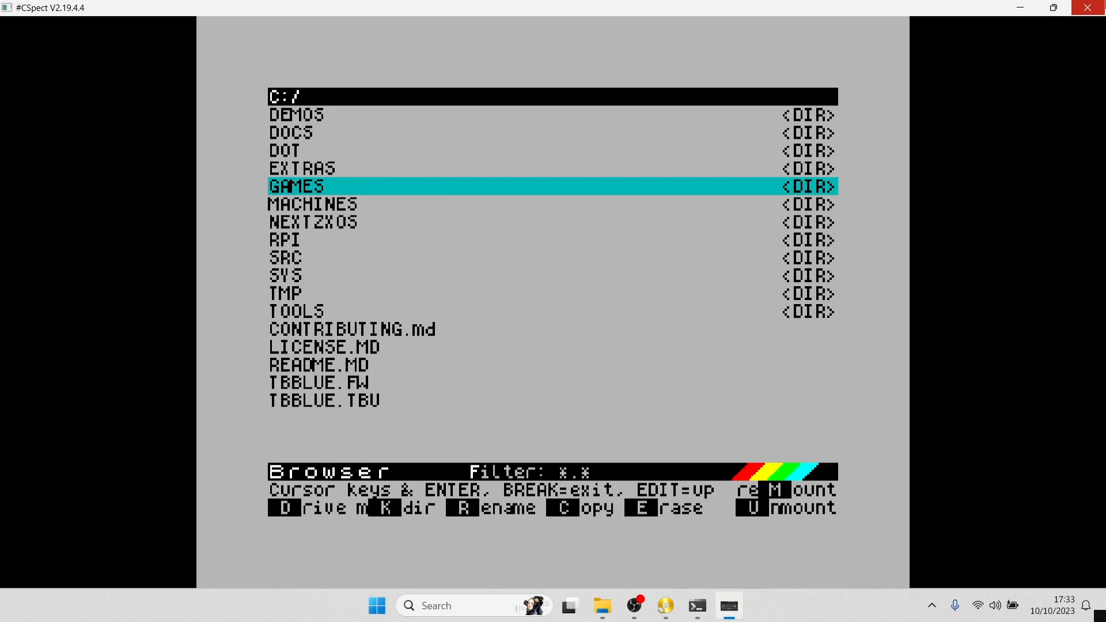
key("Return")
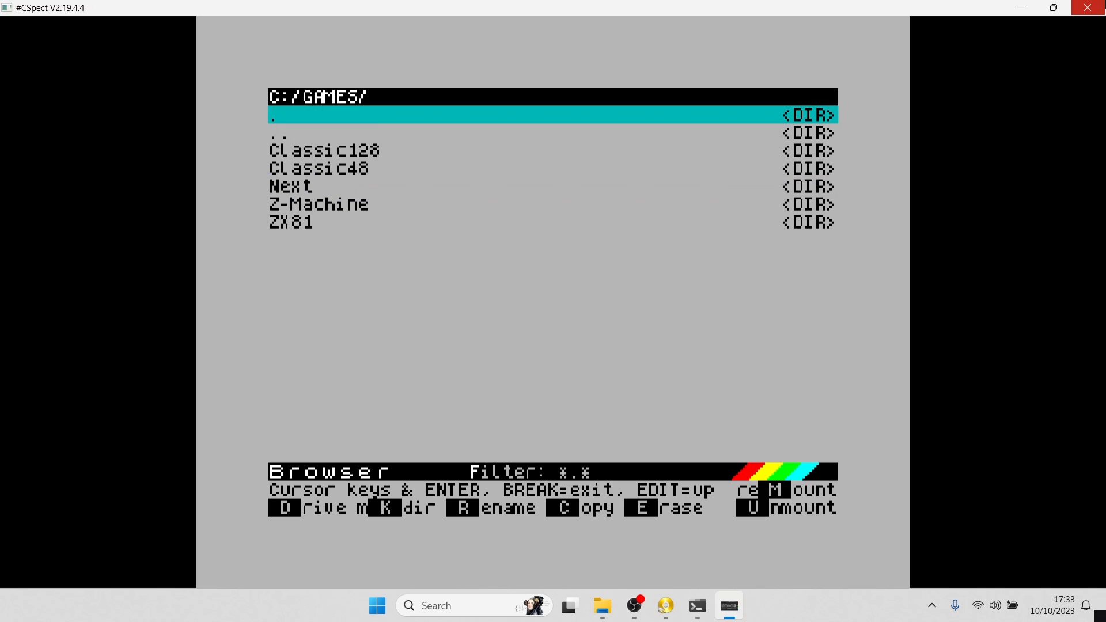
Look through the folders in the GAMES directory and enter Classic128.
key("Down")
key("Down")
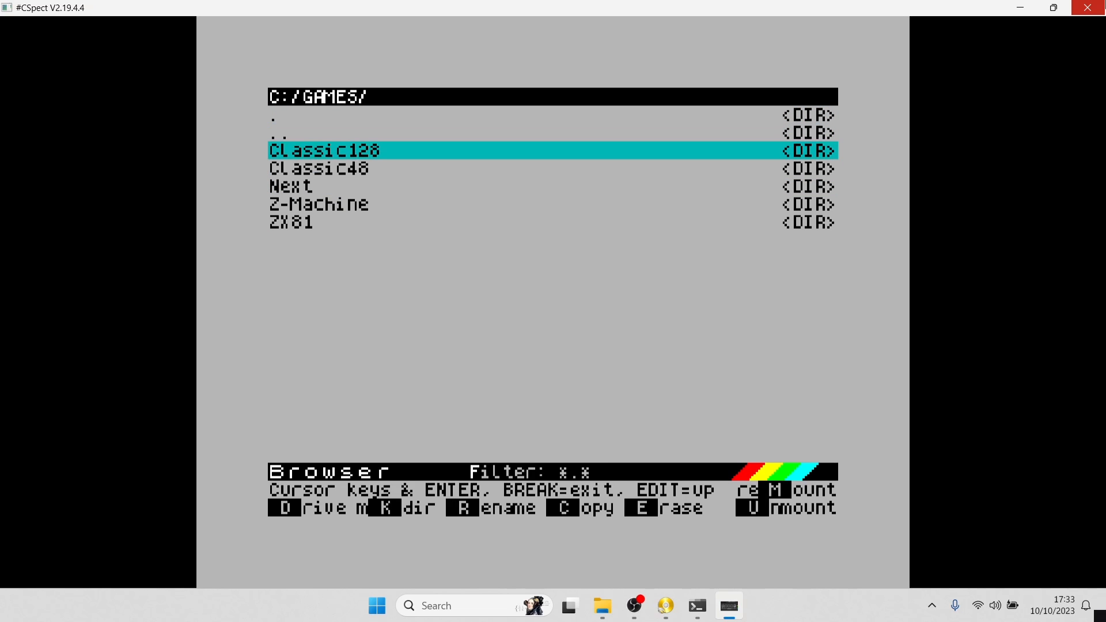
key("Down")
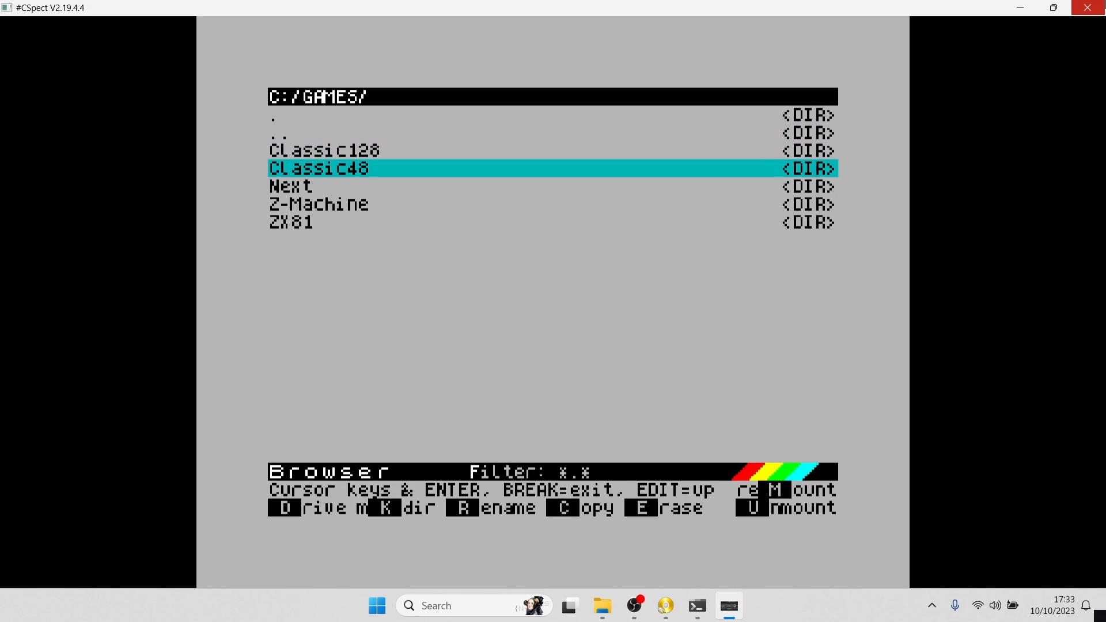
key("Down")
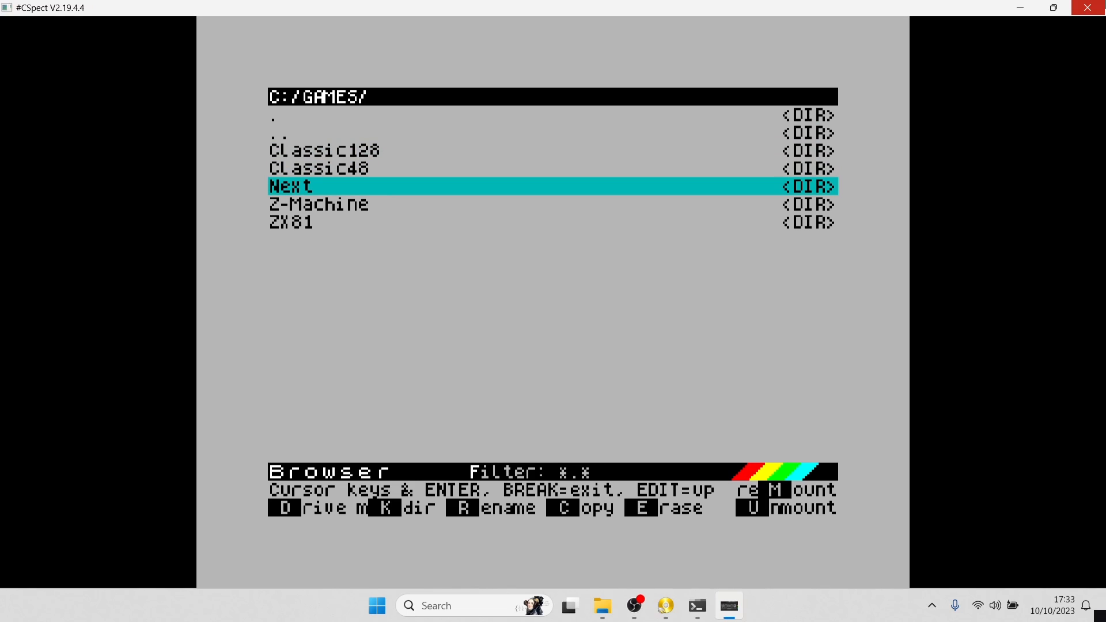
key("Down")
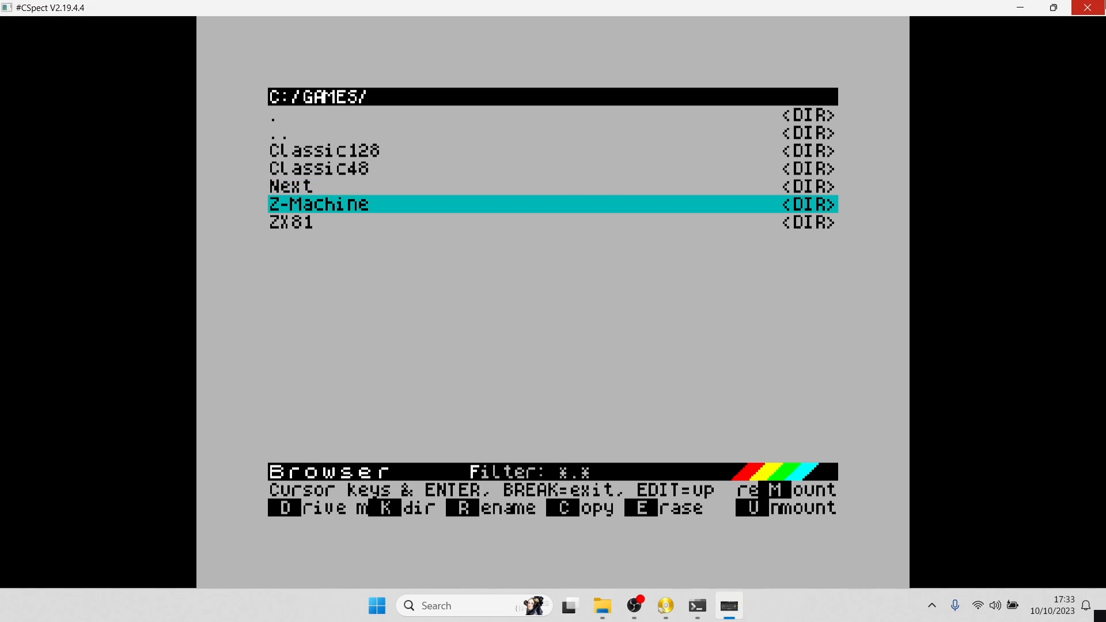
key("Down")
key("Up")
key("Up")
key("Up")
key("Up")
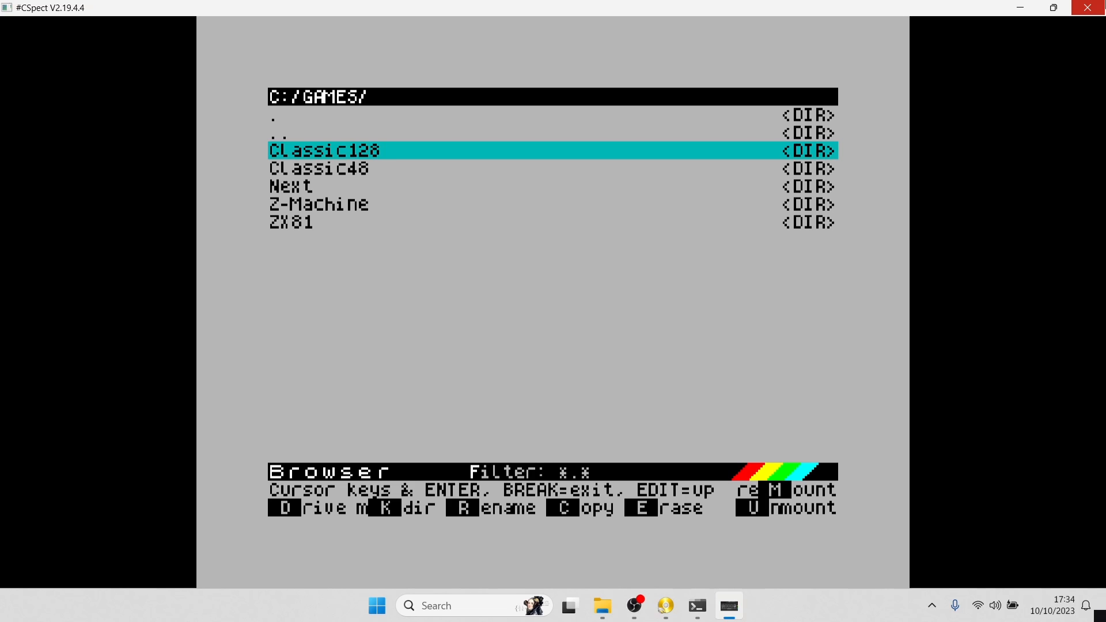
key("Return")
Mount the Dizzy VII Crystal Kingdom .dsk image on drive A: and boot the disk.
key("Down")
key("Down")
key("Down")
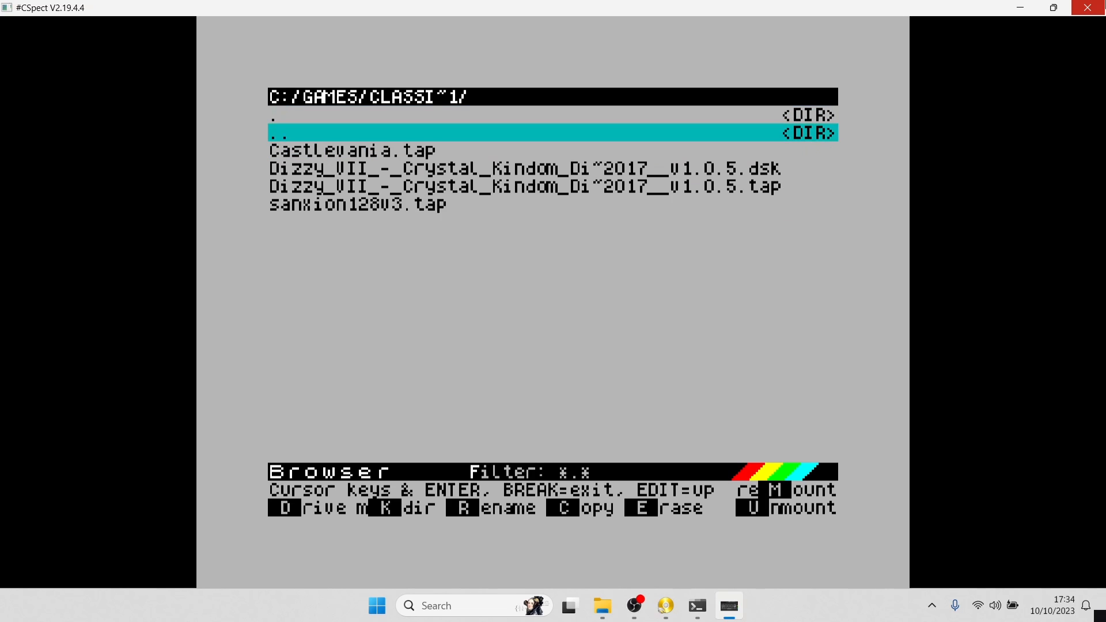
key("Up")
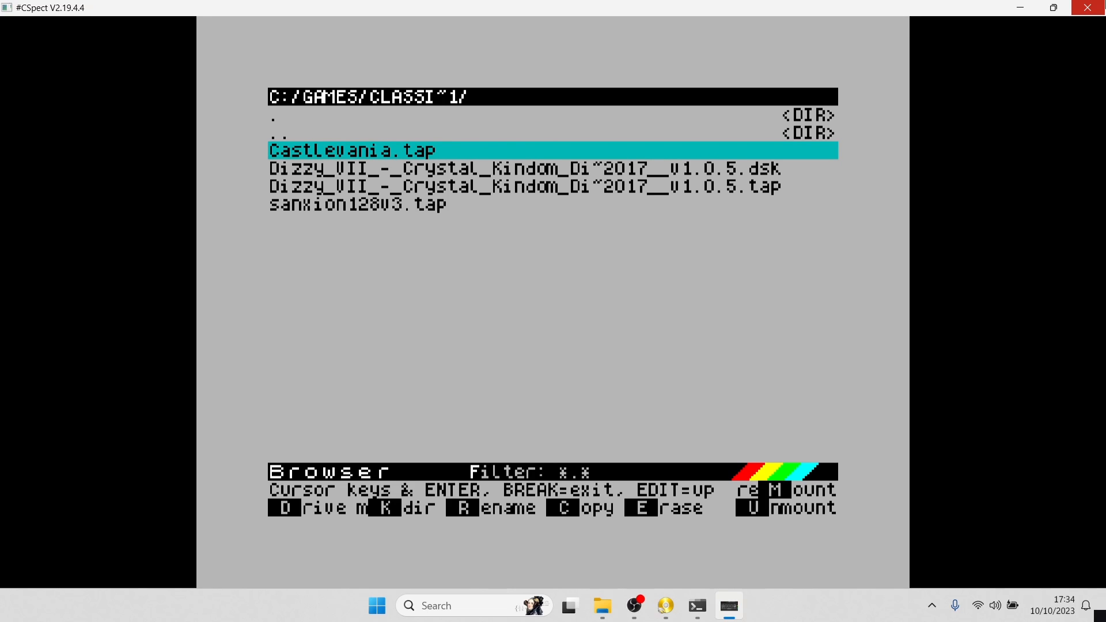
key("Down")
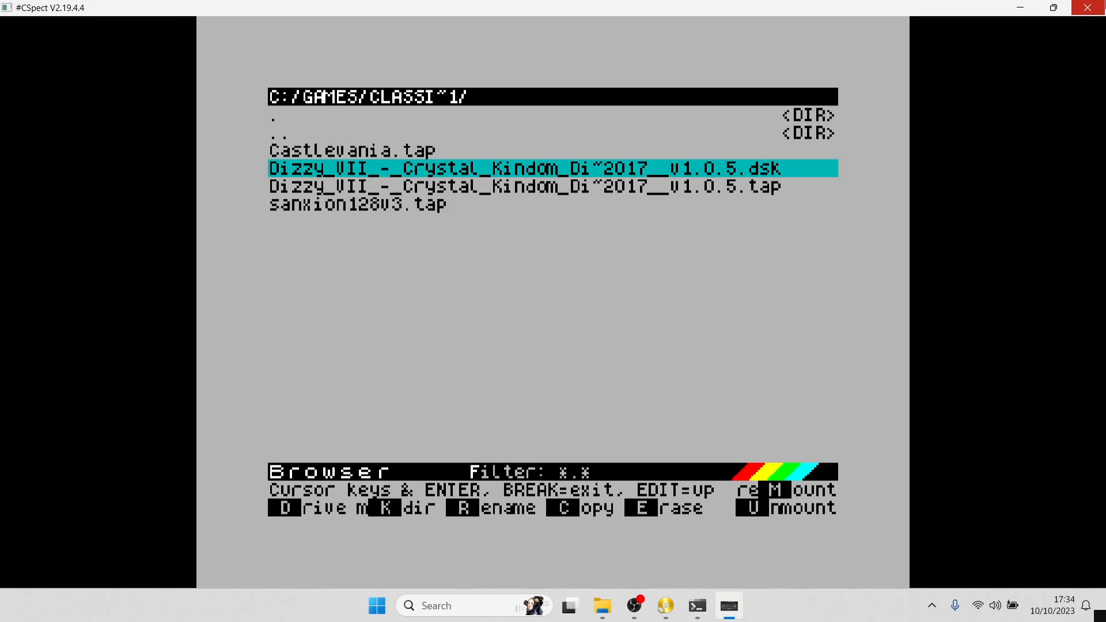
key("Down")
key("Up")
key("m")
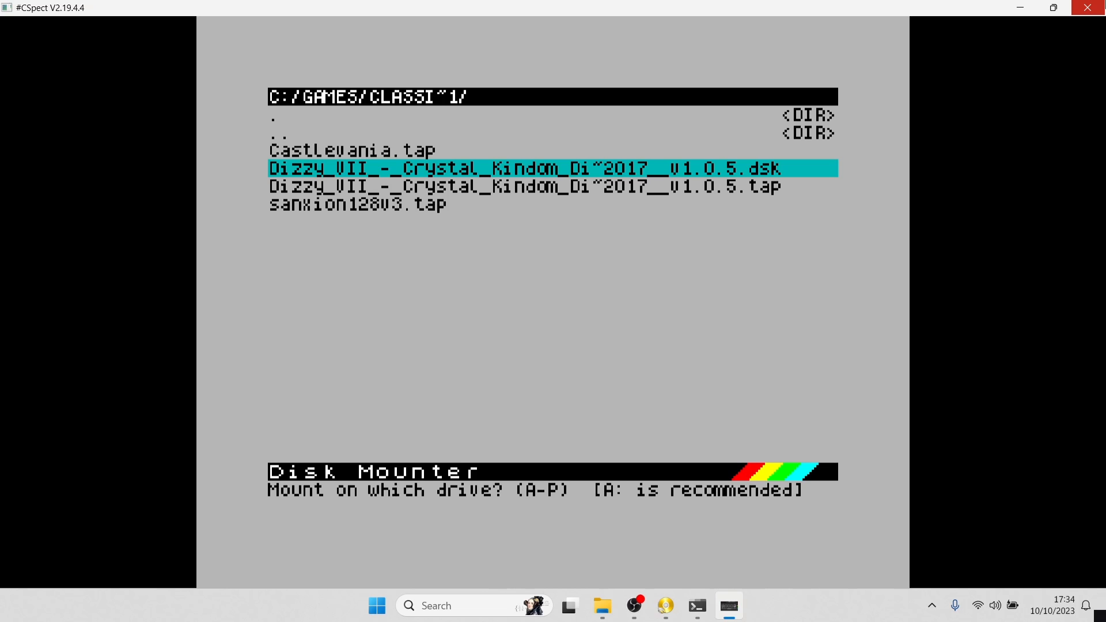
key("a")
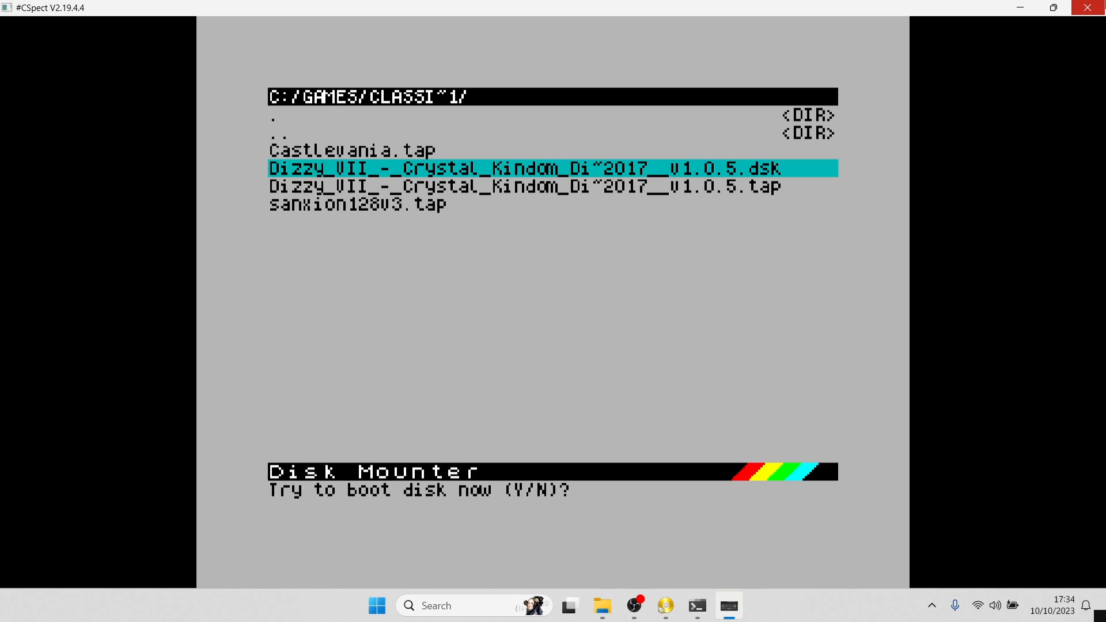
key("y")
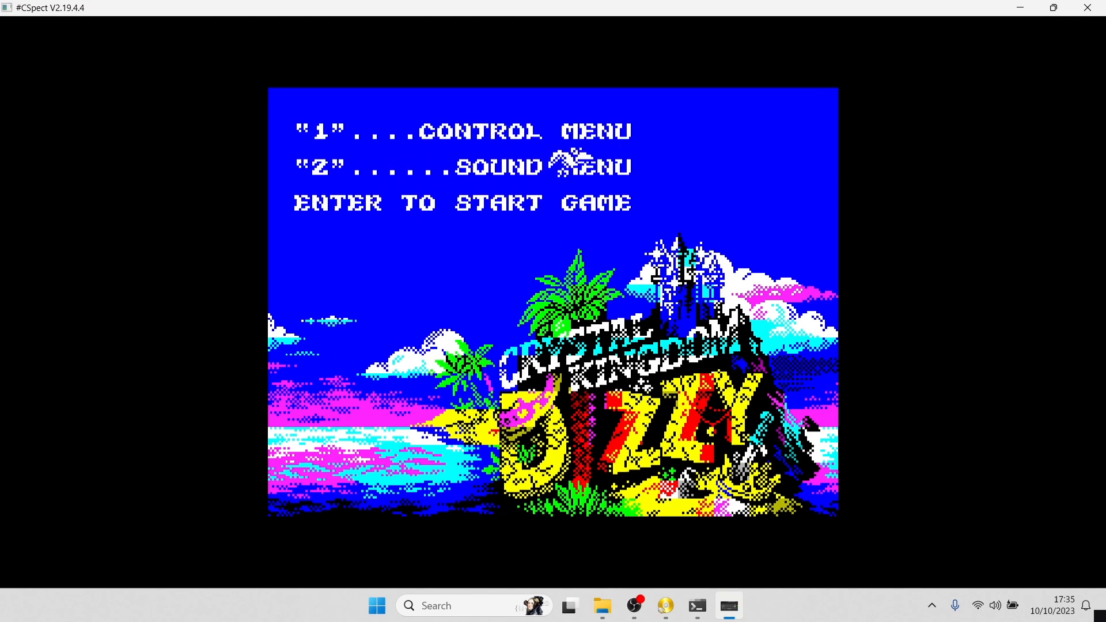
Start Crystal Kingdom Dizzy without entering a password and walk Dizzy over the hill to the wishing well.
key("Return")
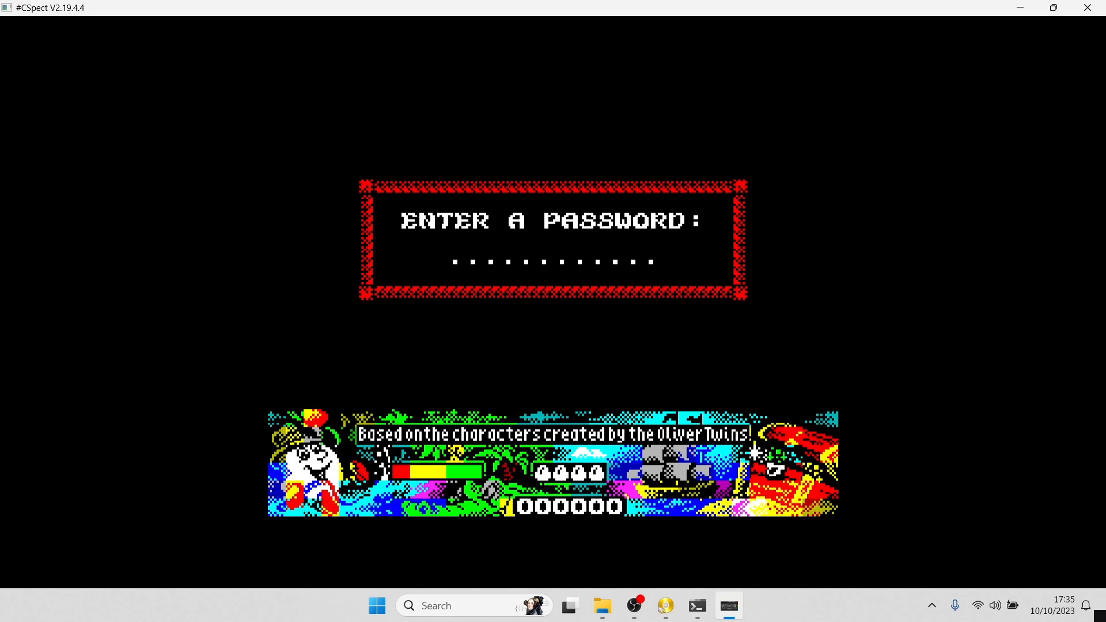
key("Return")
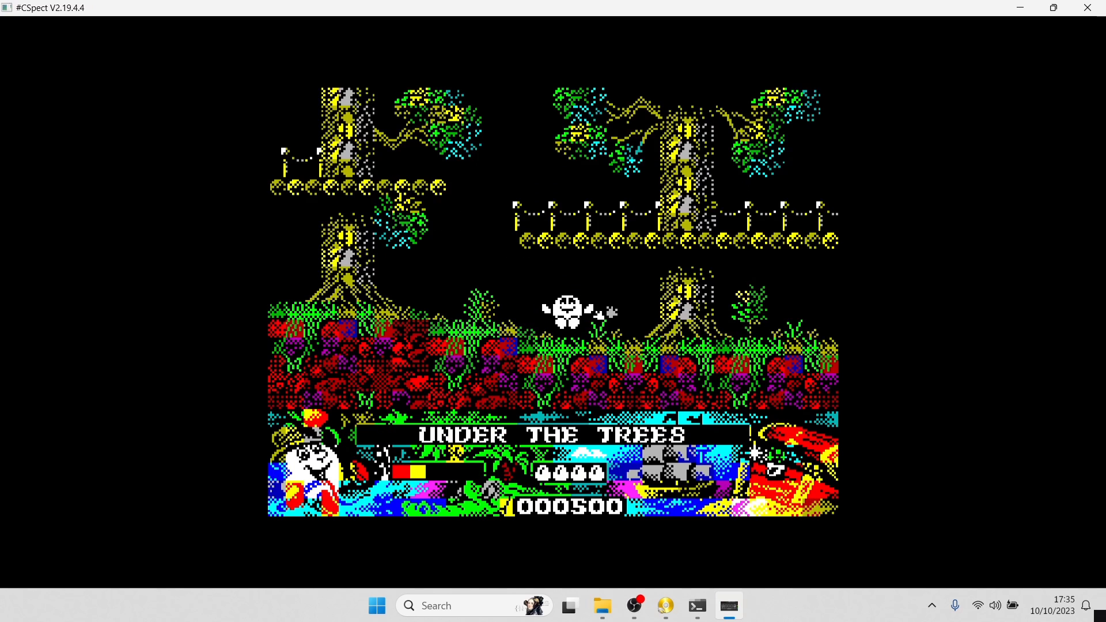
key("Left")
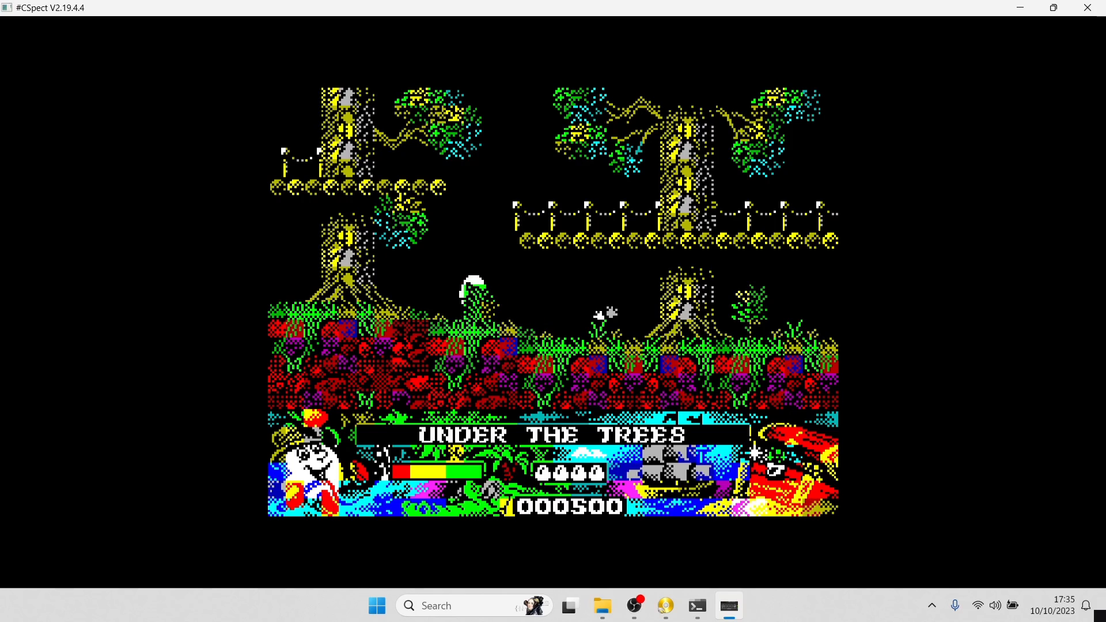
key("Left")
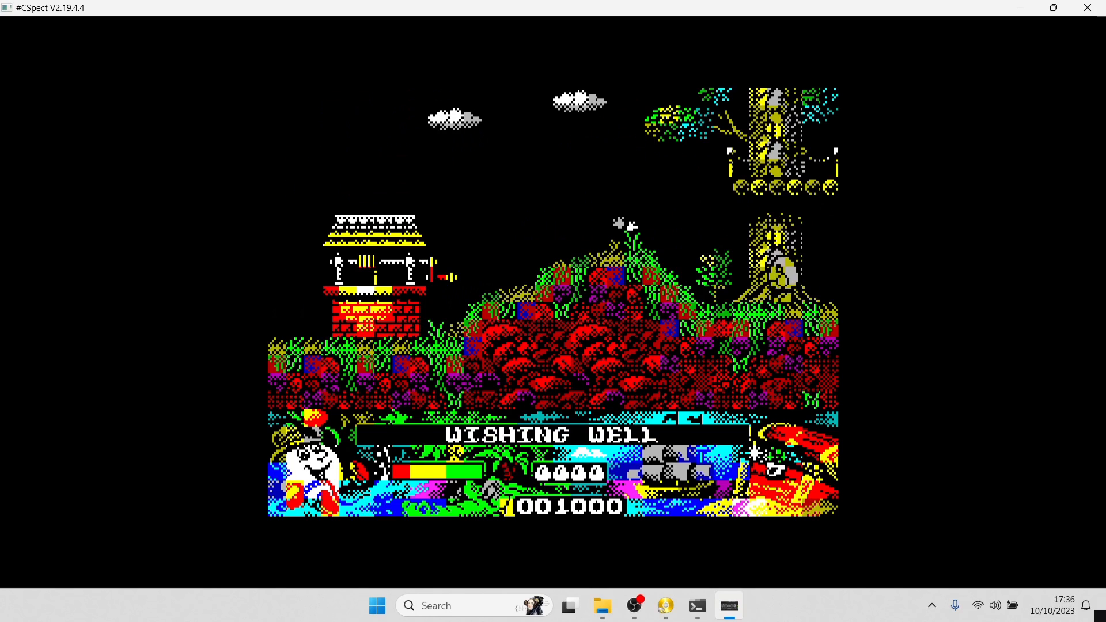
key("Left")
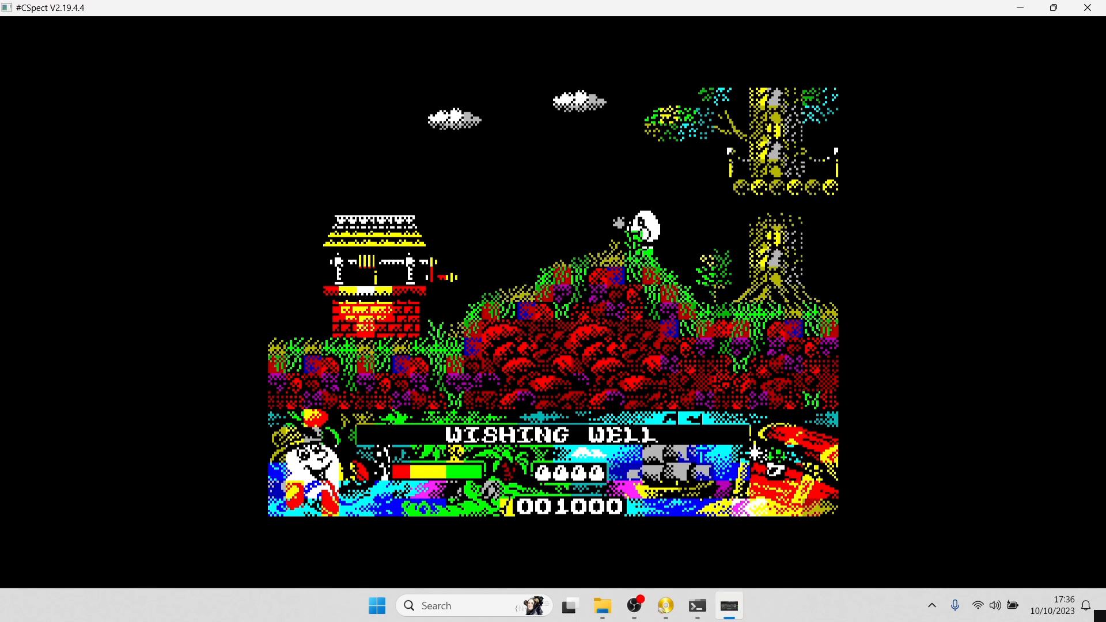
key("Left")
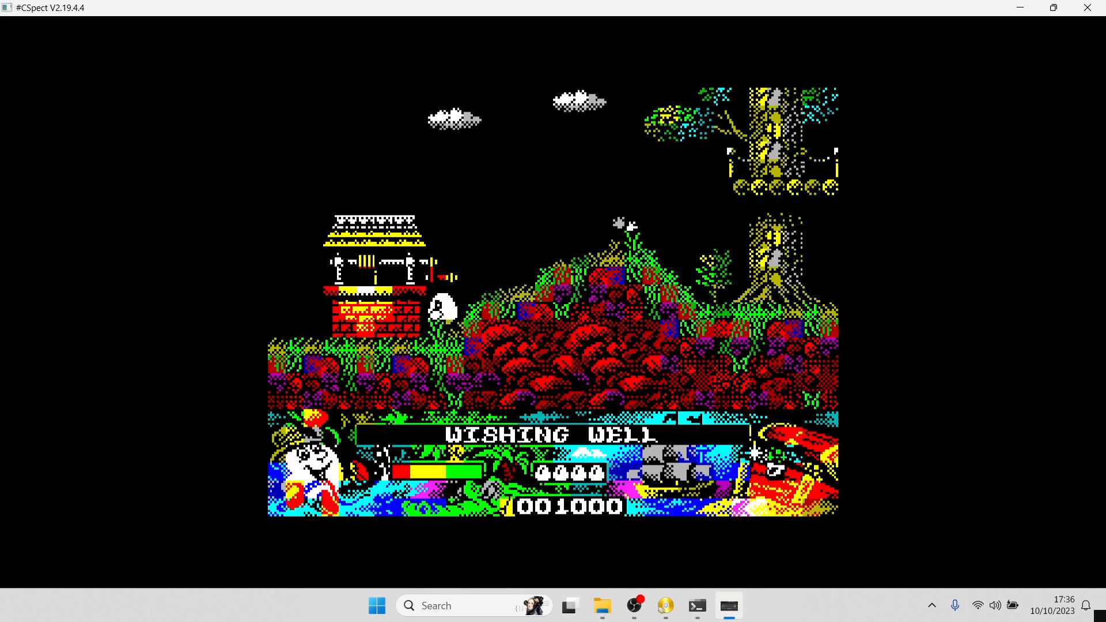
Walk Dizzy back under the trees and on past the elephant character outside Daisy's house.
key("Right")
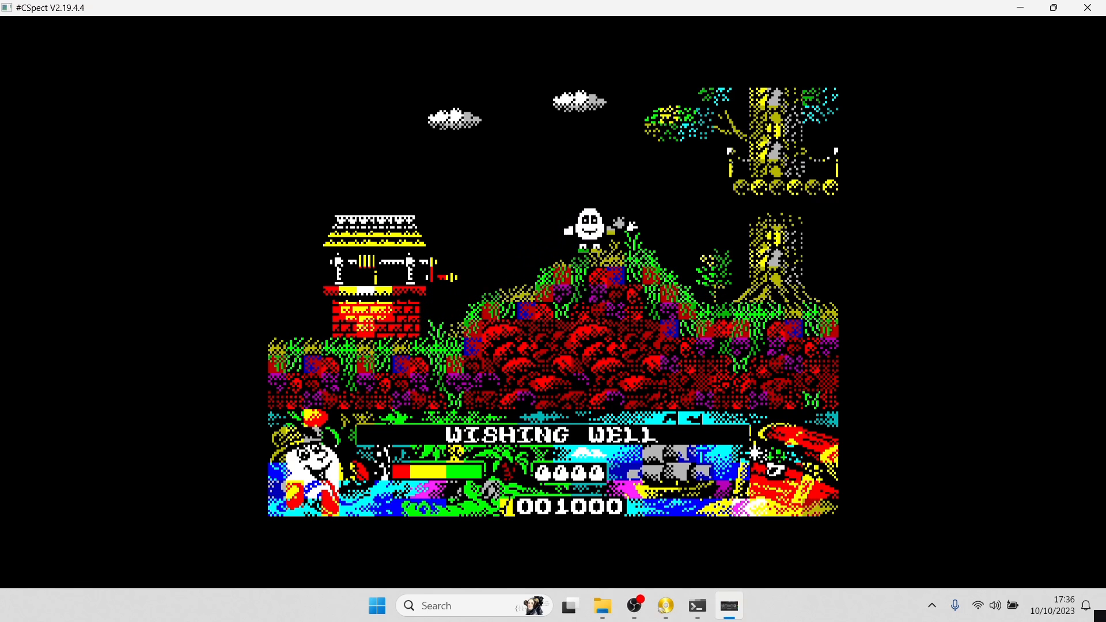
key("Right")
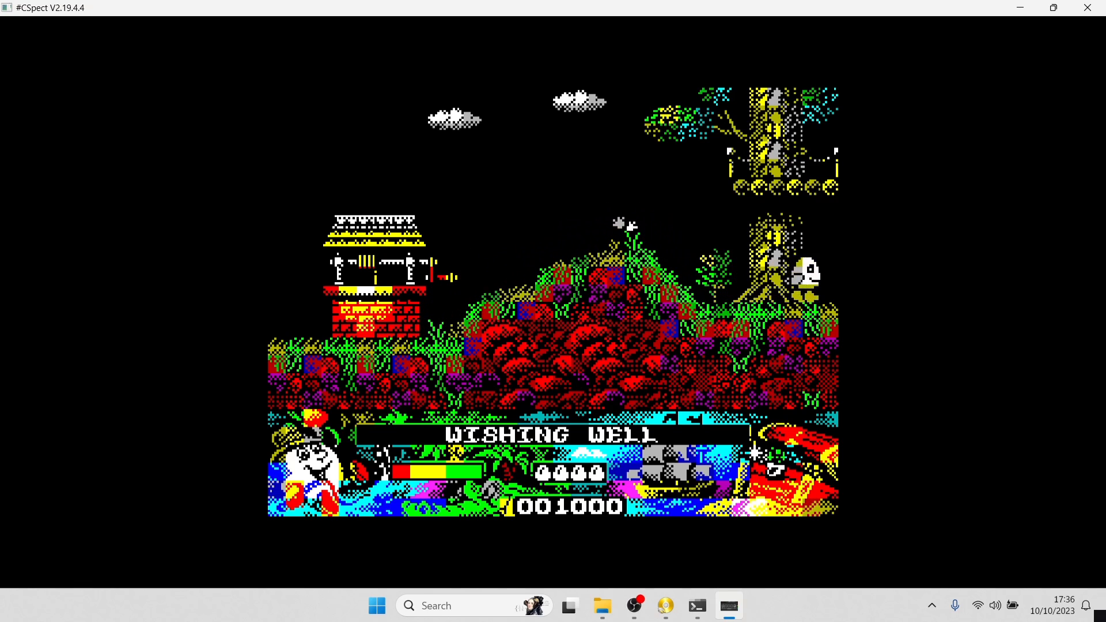
key("Right")
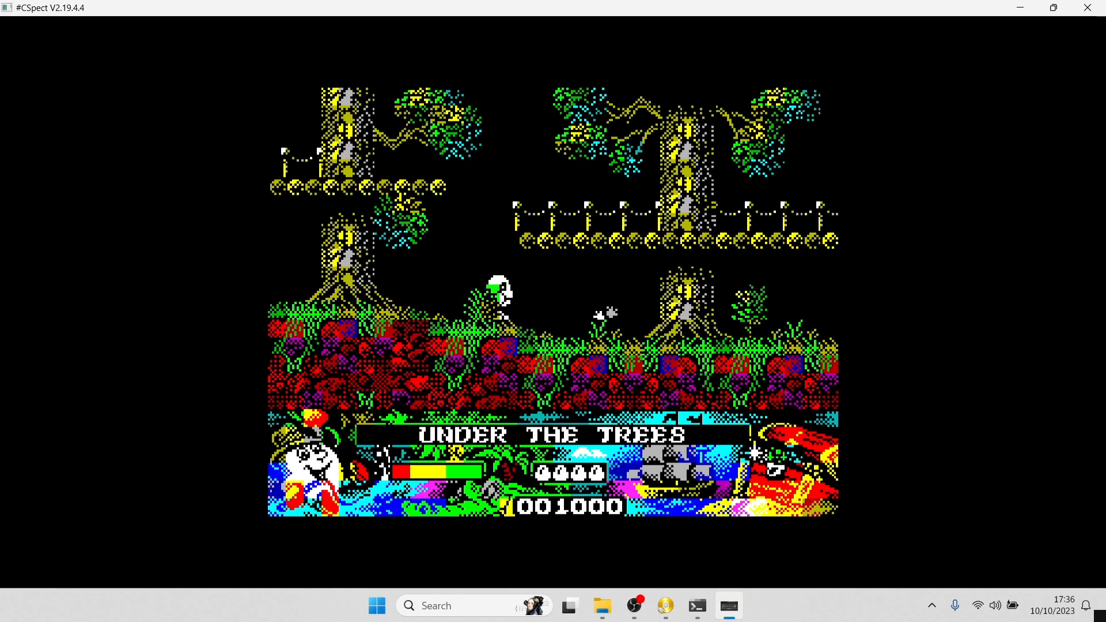
key("Right")
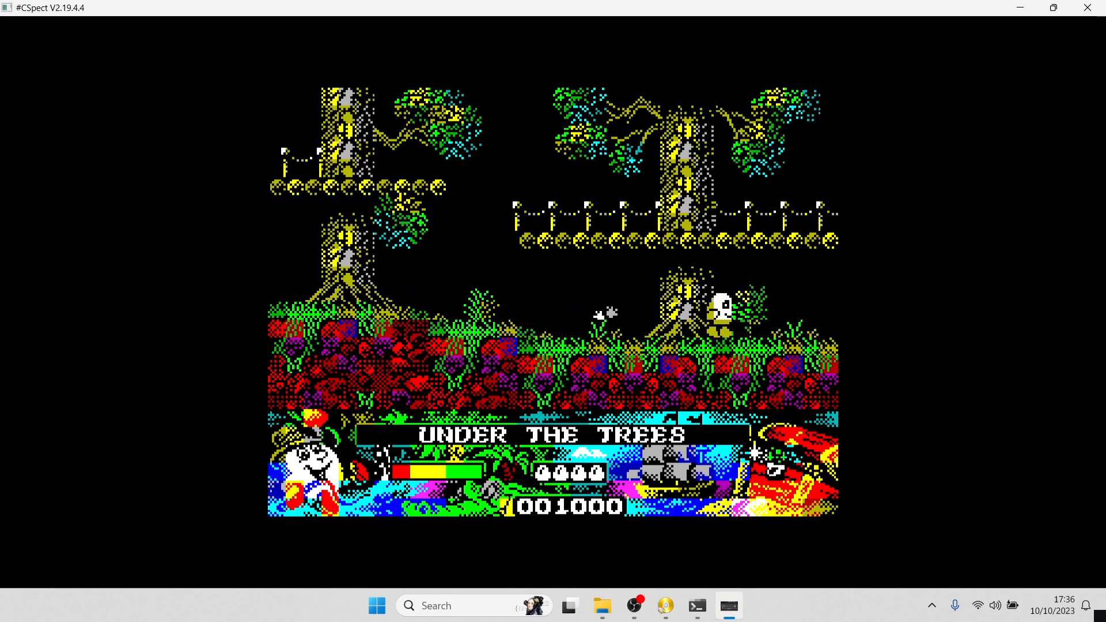
key("Right")
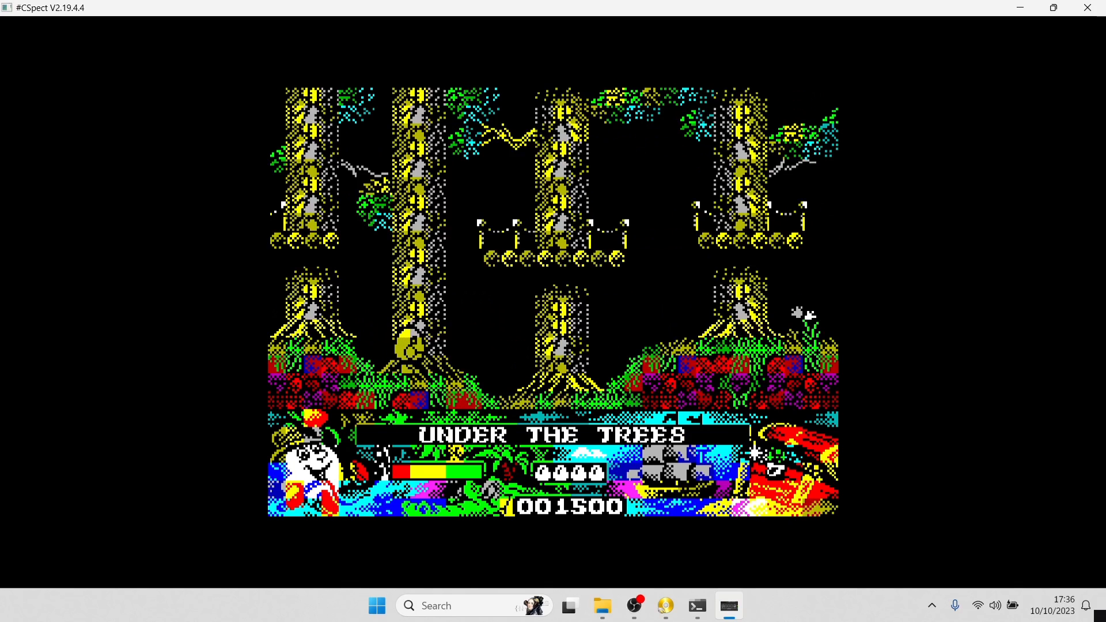
key("Right")
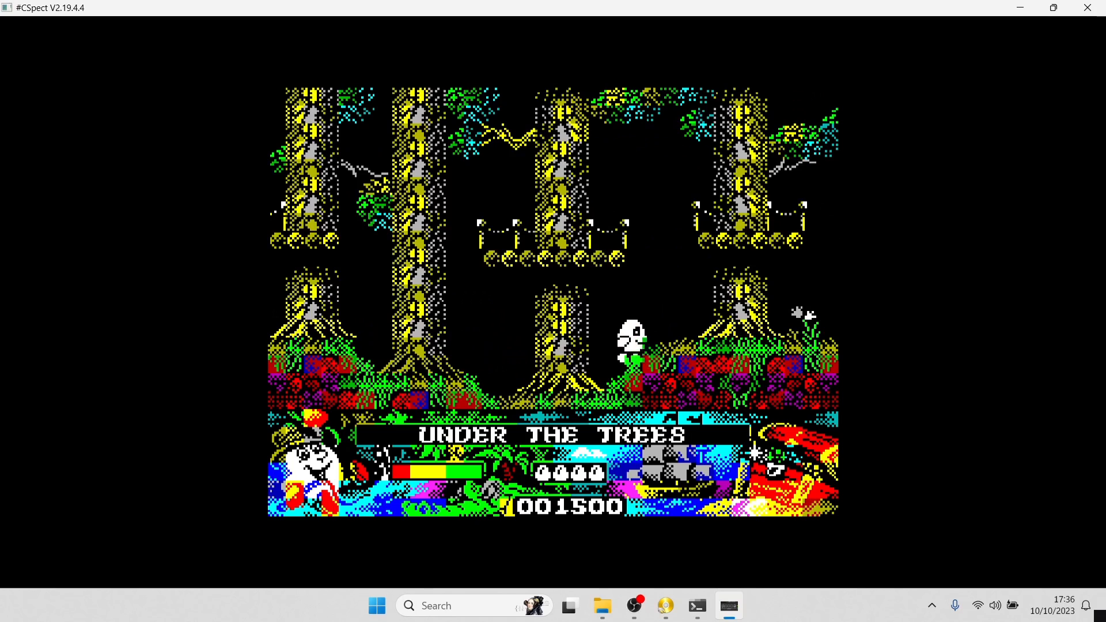
key("Right")
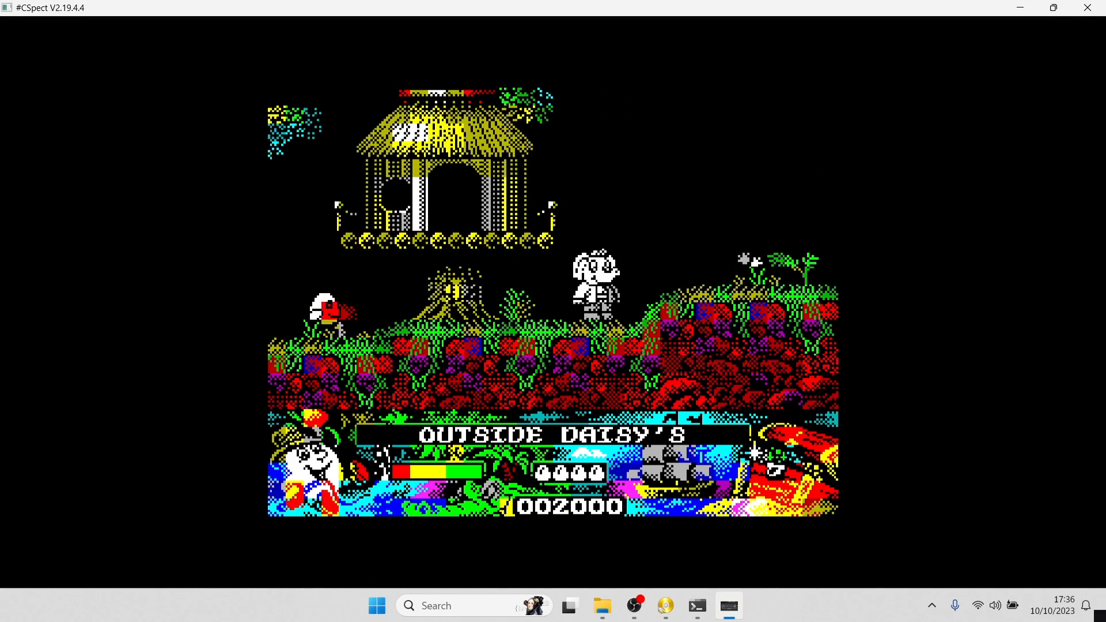
key("Right")
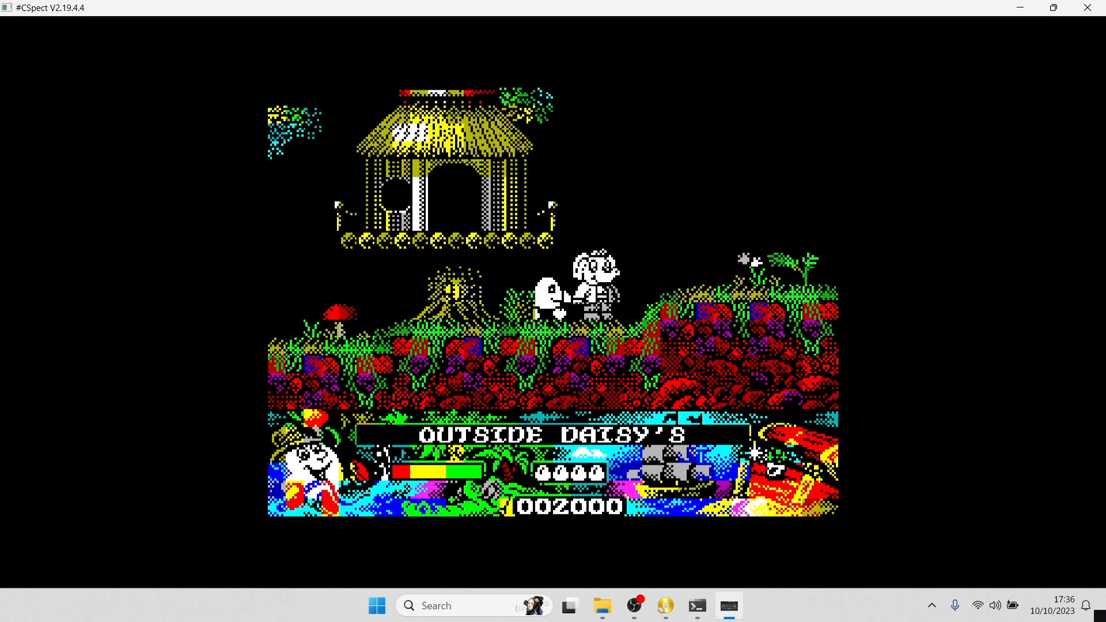
key("Right")
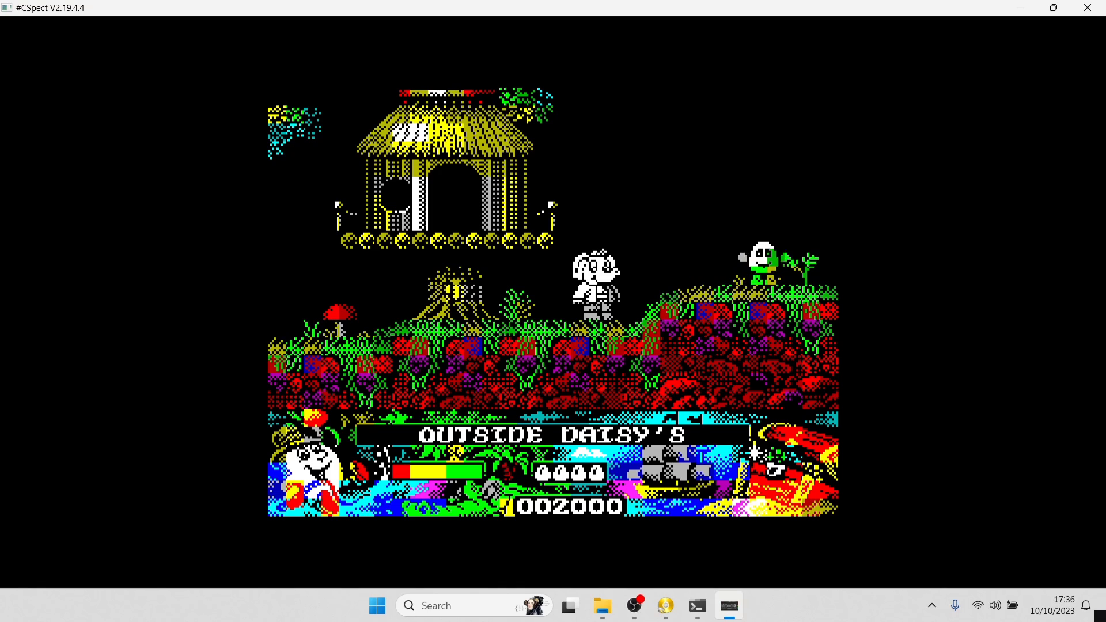
key("Right")
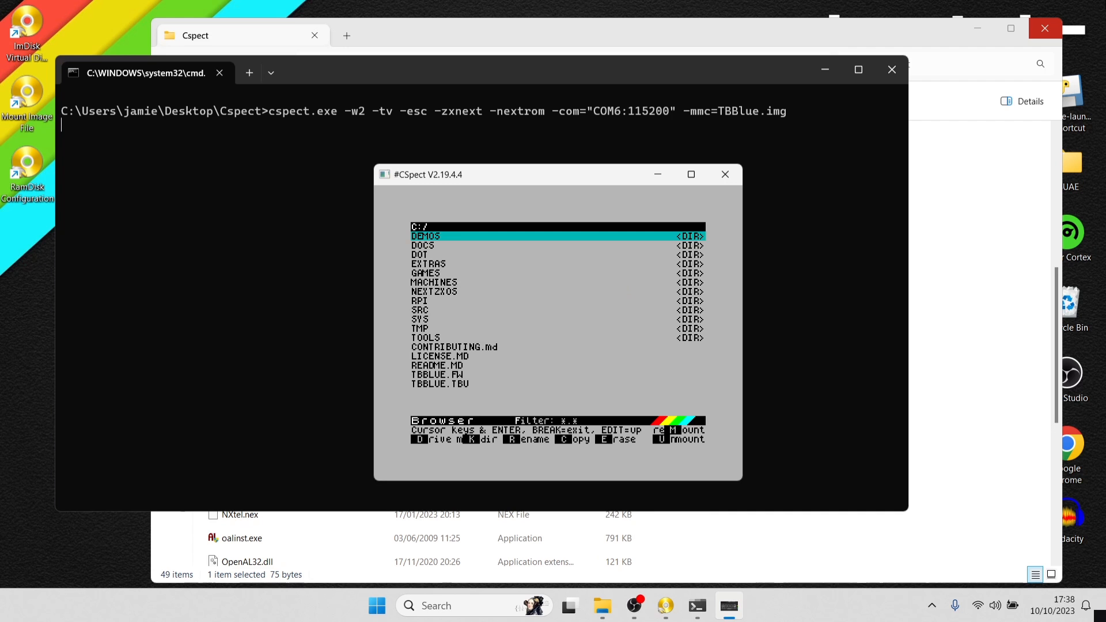
Open the GAMES directory from the C:/ root and enter its Next folder.
key("Down")
key("Down")
key("Down")
key("Down")
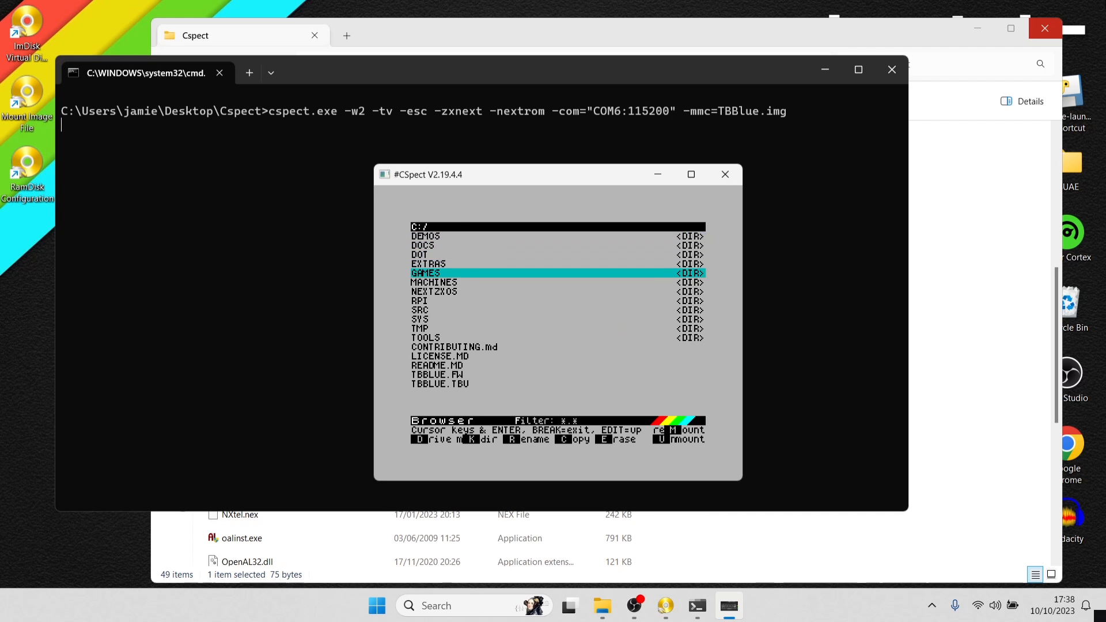
key("Return")
key("Down")
key("Down")
key("Down")
key("Down")
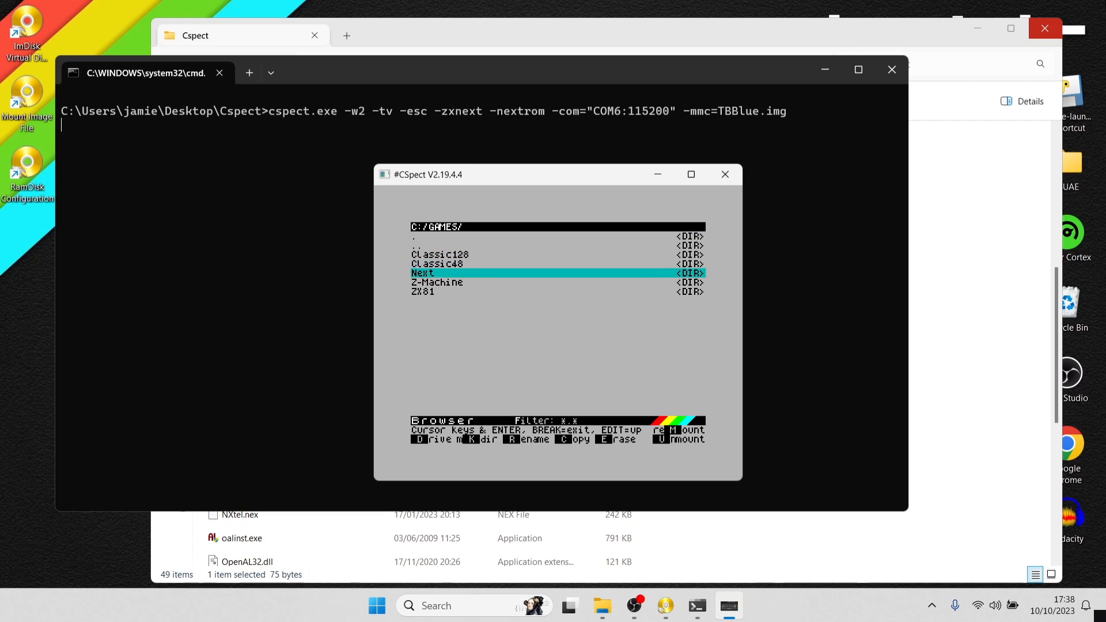
key("Return")
Open the Warhawk folder inside the C:/GAMES/NEXT directory.
key("Down")
key("Down")
key("Down")
key("Down")
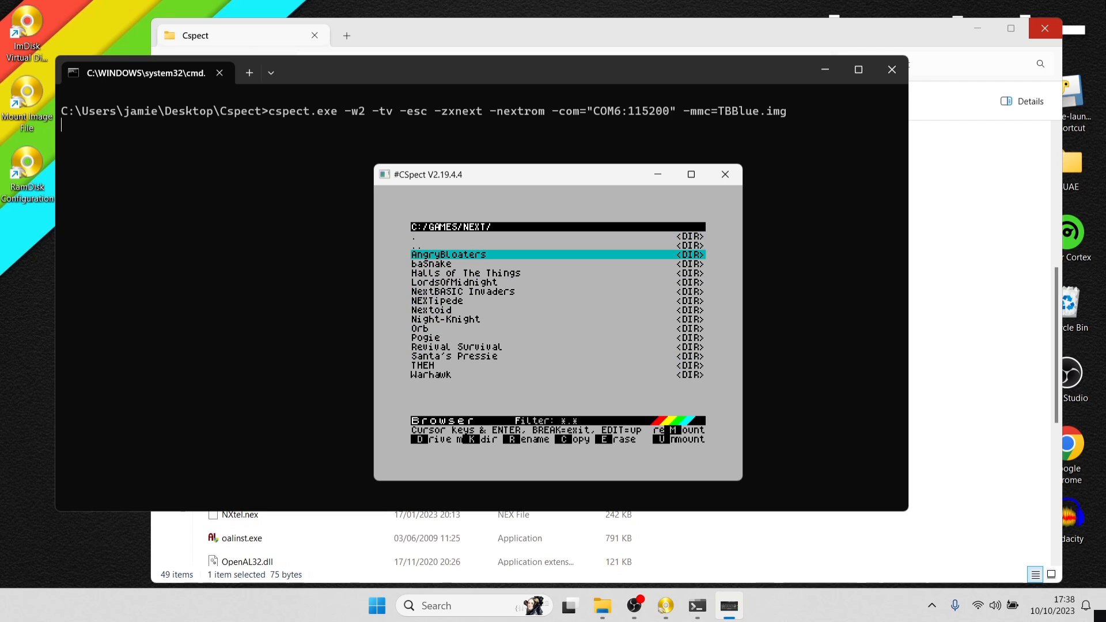
key("Down")
key("Down")
key("Down")
key("Down")
key("Down")
key("Down")
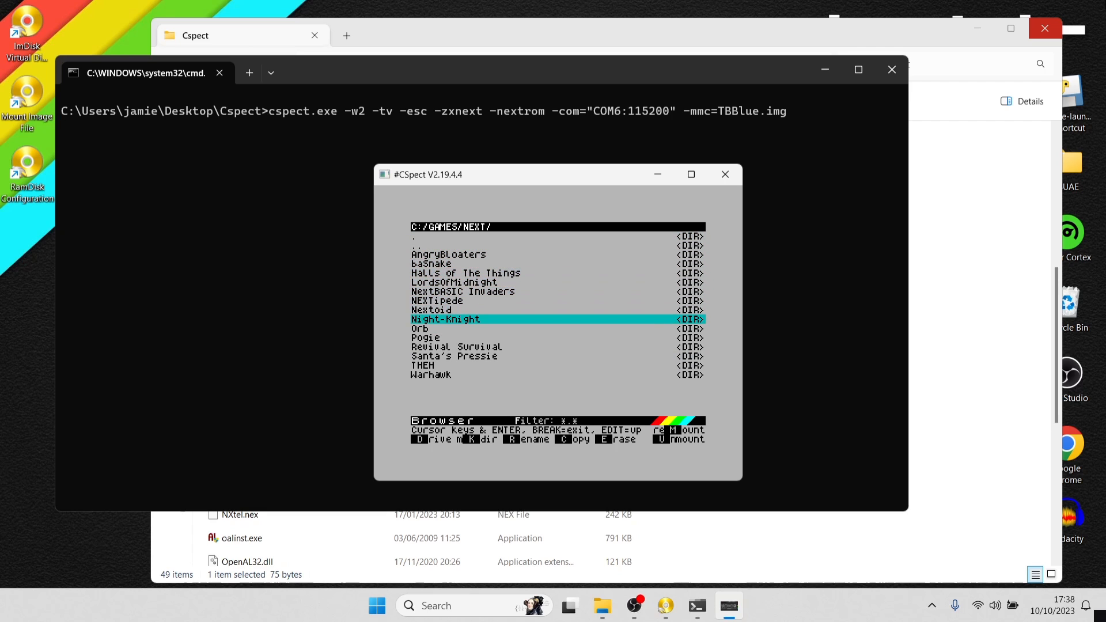
key("Down")
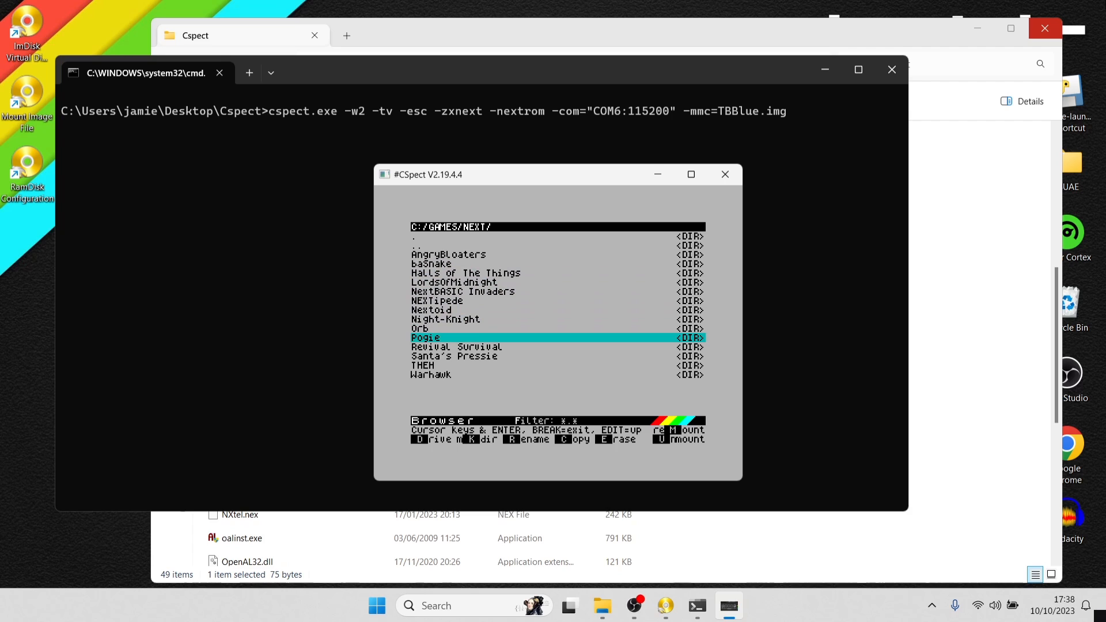
key("Down")
key("Down")
key("Down")
key("Down")
key("Return")
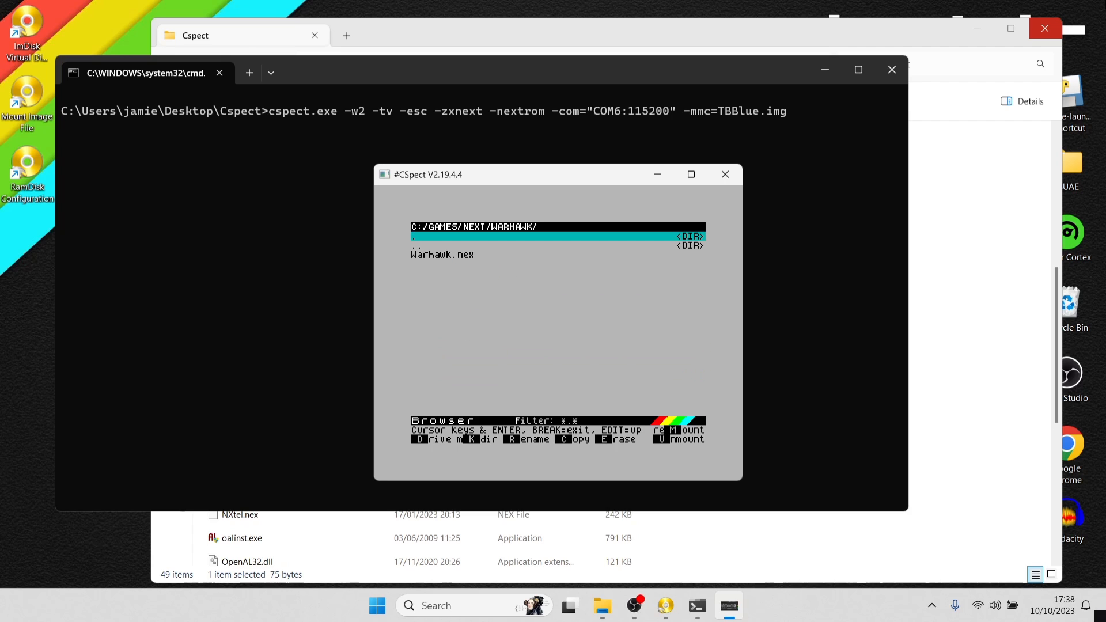
Launch Warhawk.nex and maximize the emulator window.
key("Down")
key("Down")
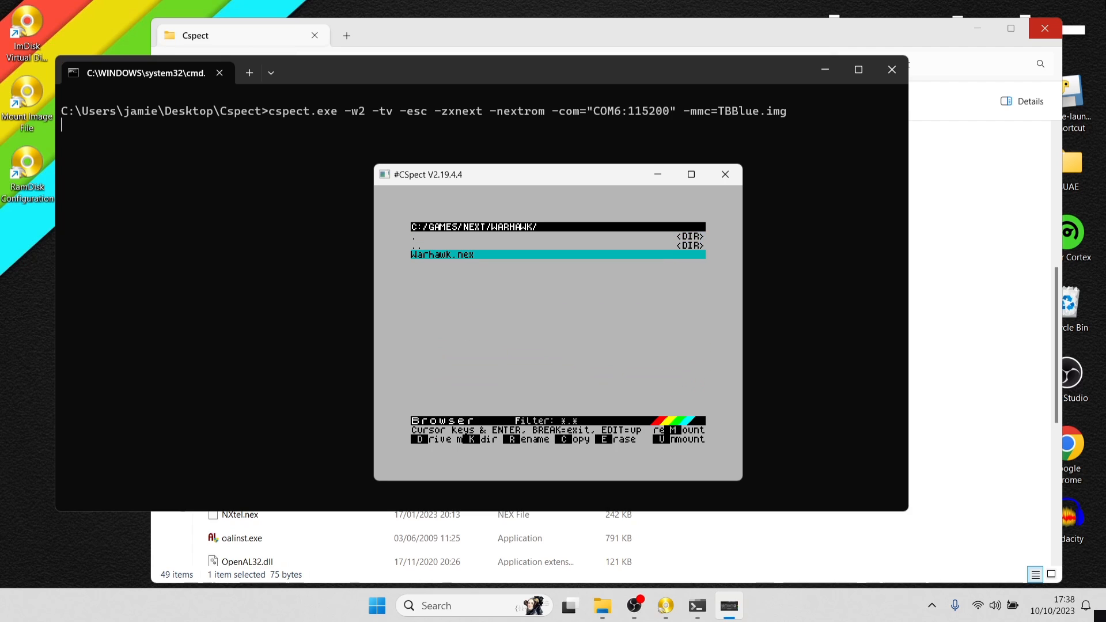
key("Return")
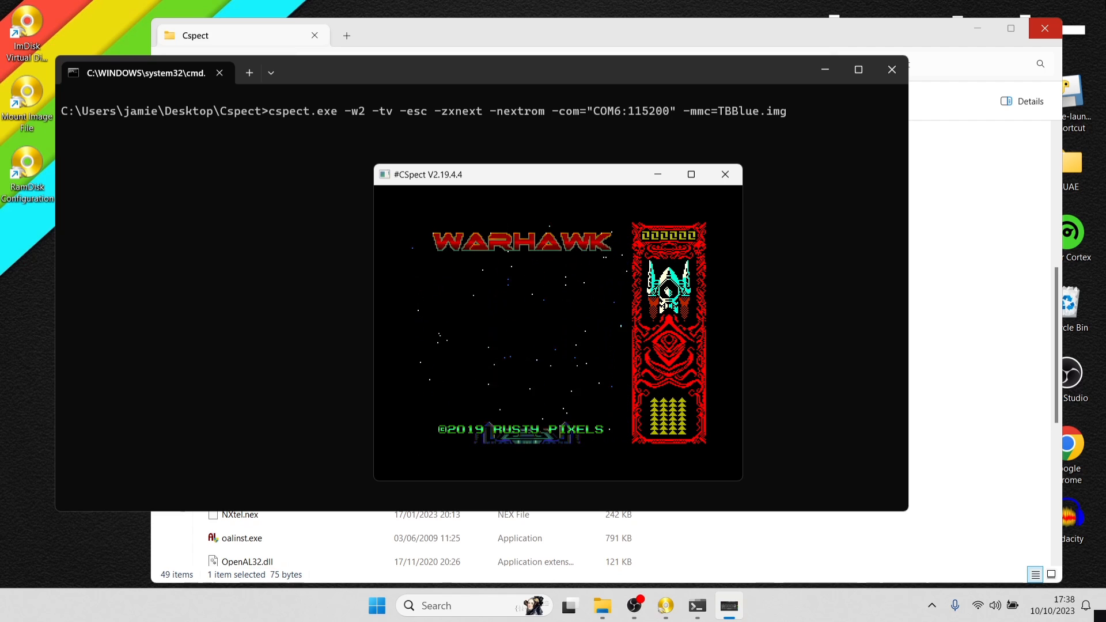
left_click(692, 174)
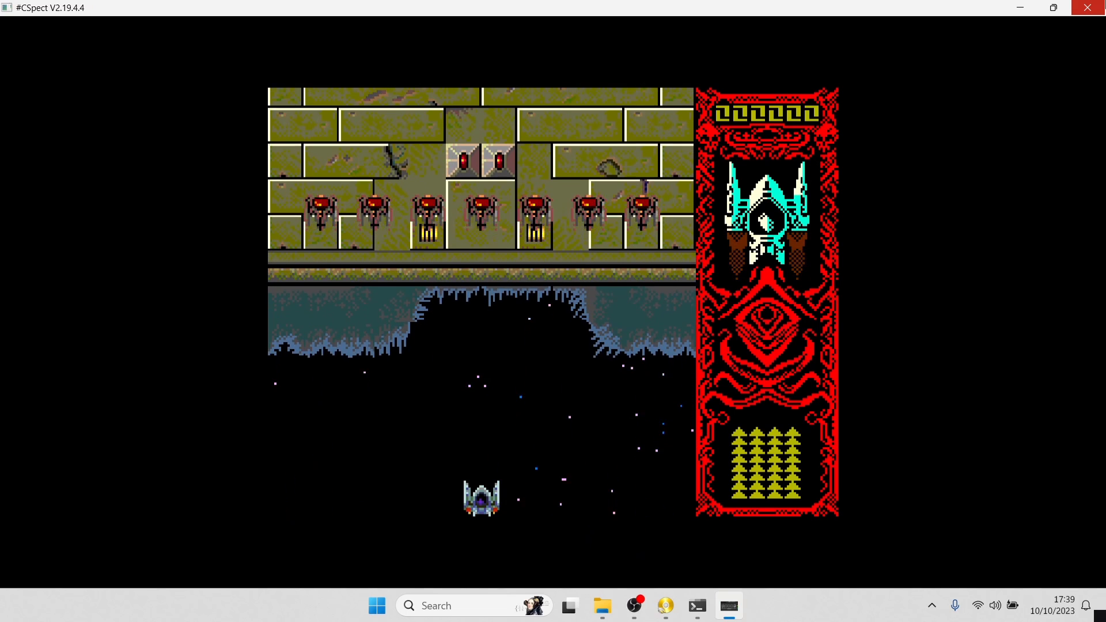
Fly the Warhawk ship over the first stone platform, shooting the two red-gem tiles and dodging asteroids.
key("Right")
key("Left")
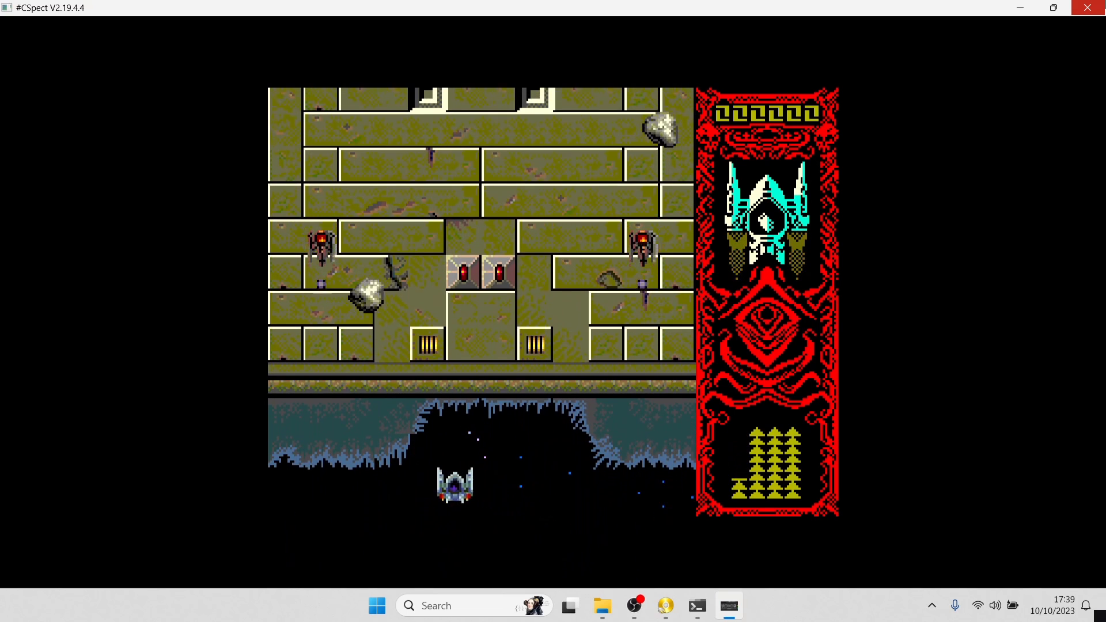
key("Right")
key("space")
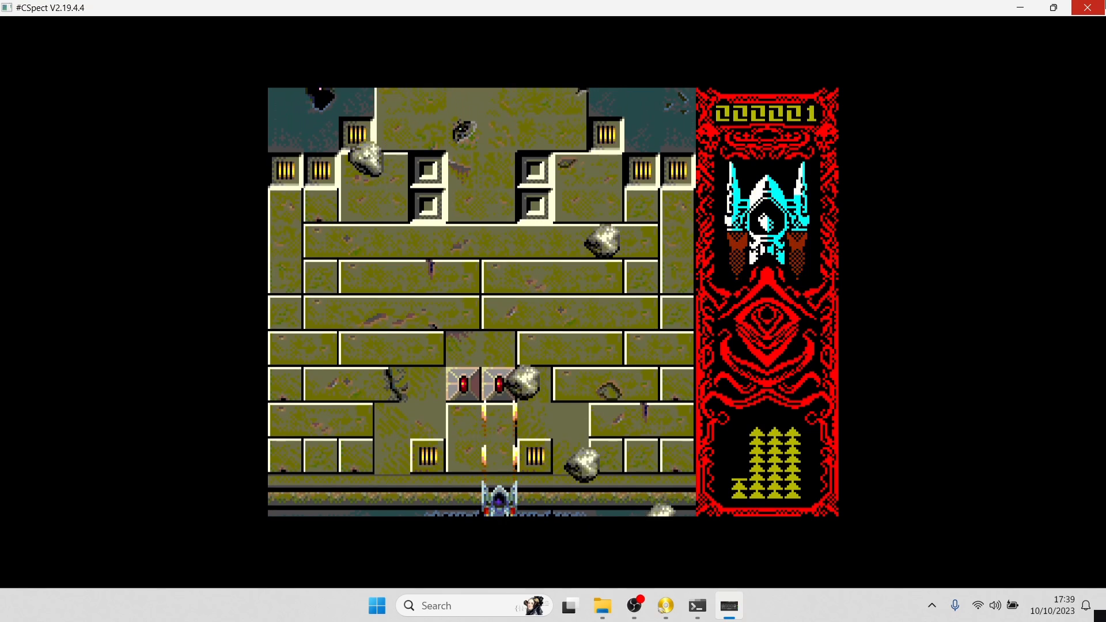
key("Left")
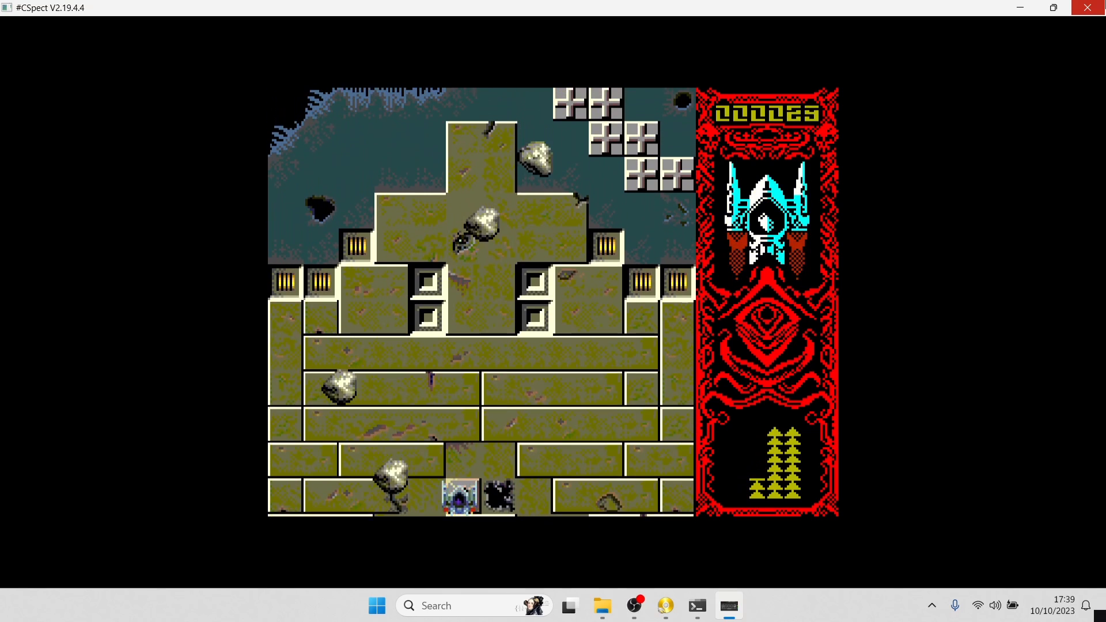
key("Right")
key("Up")
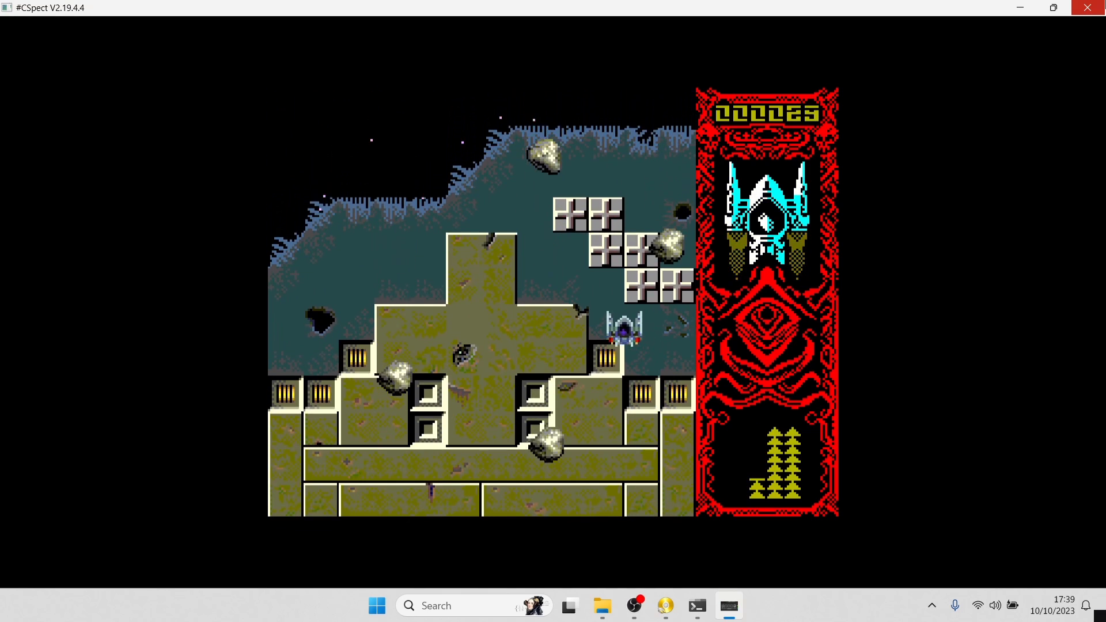
Shoot the grey cross-marked tiles beyond the stone platform while weaving between the asteroids.
key("Left")
key("Down")
key("Right")
key("space")
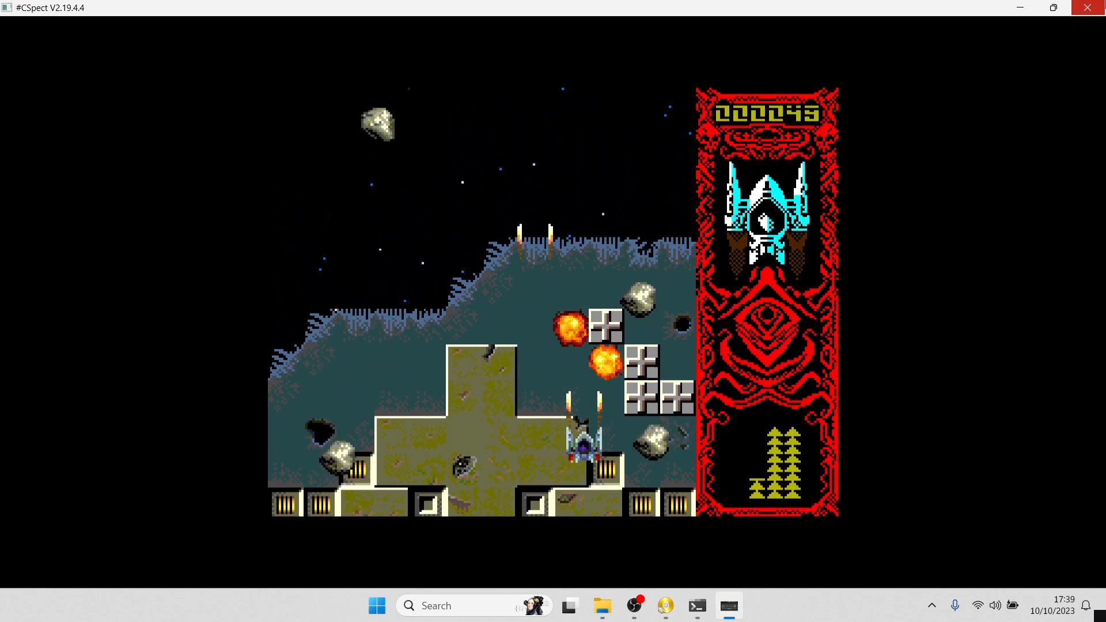
key("Left")
key("Right")
key("space")
key("Down")
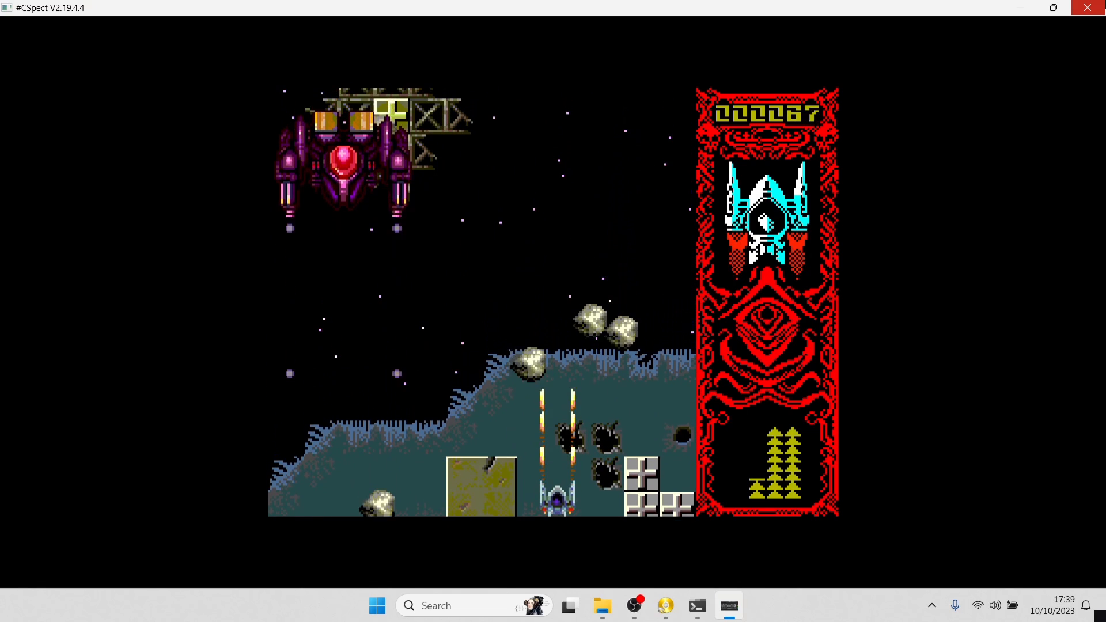
Fire at the large purple ships around the girder station while dodging their shots.
key("Up")
key("space")
key("Left")
key("space")
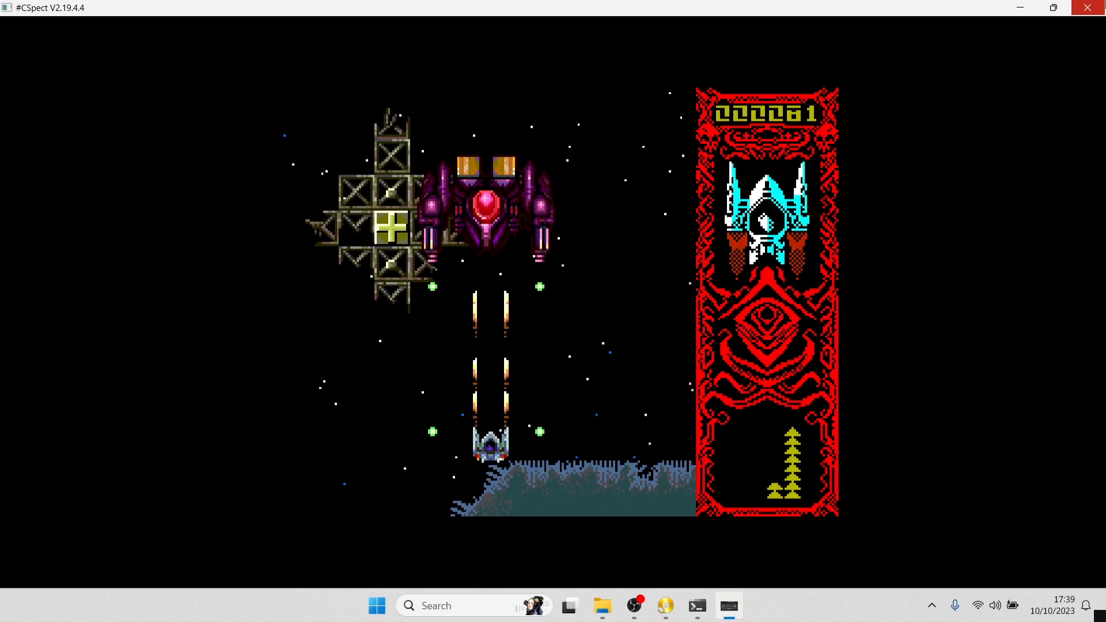
key("Down")
key("Right")
key("space")
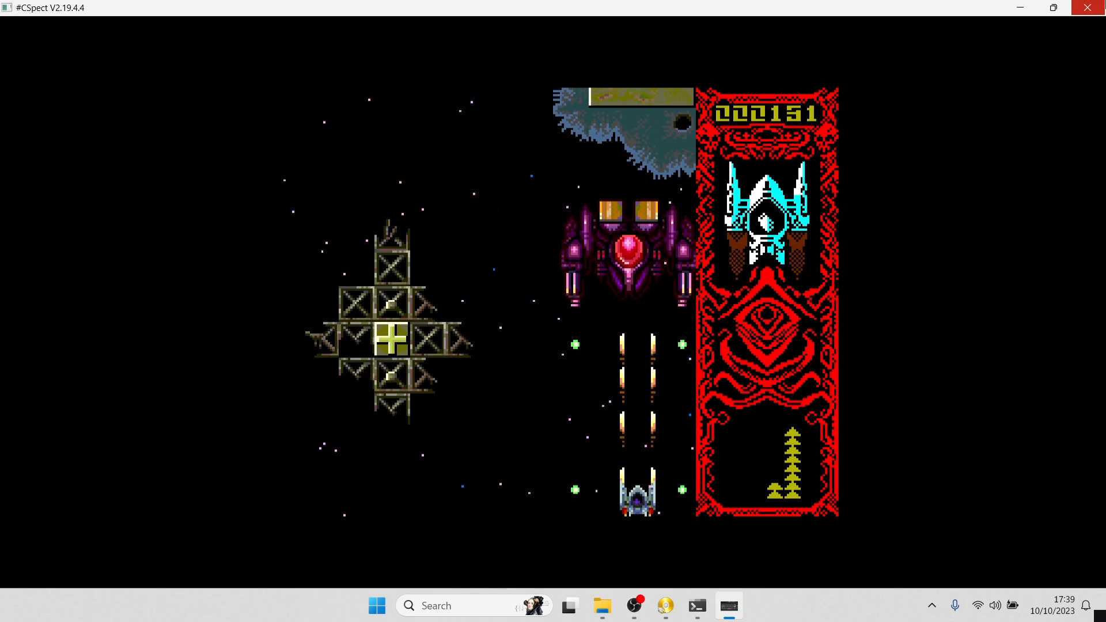
key("Left")
key("Left")
key("space")
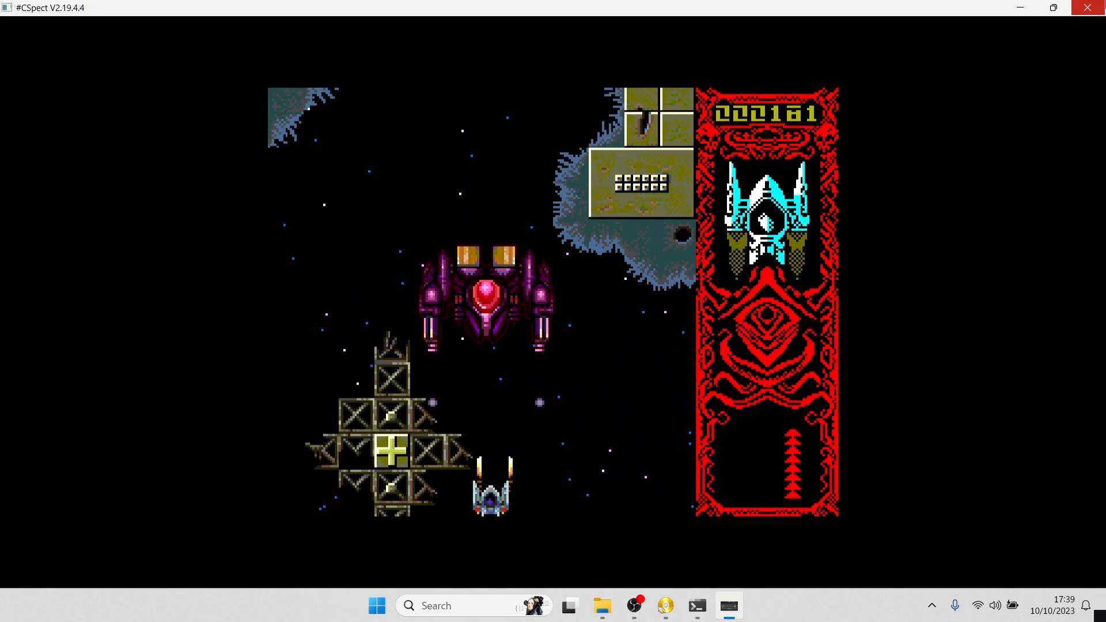
key("Right")
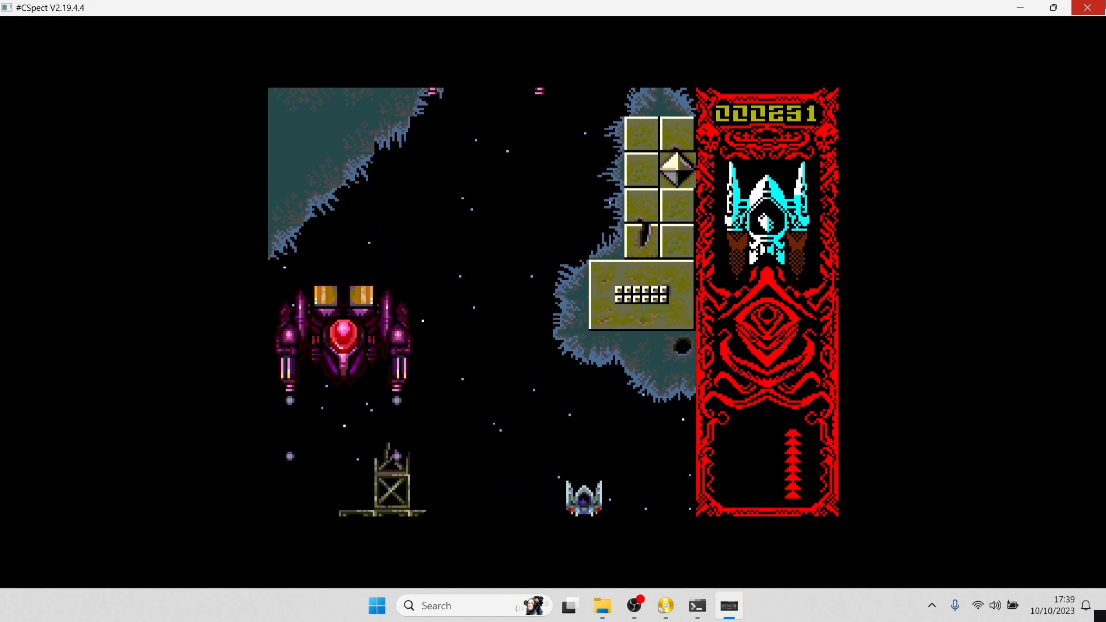
Destroy the pyramid tile on the small tiled island and shoot down the purple ship beside it.
key("space")
key("space")
key("Up")
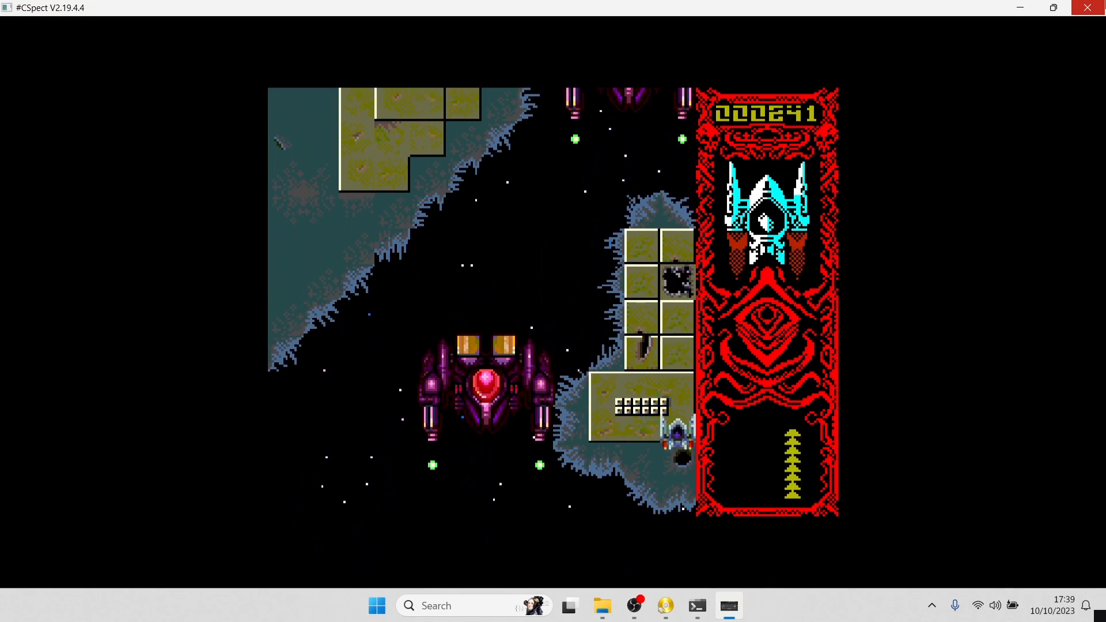
key("Left")
key("Down")
key("Right")
key("Down")
key("Right")
key("space")
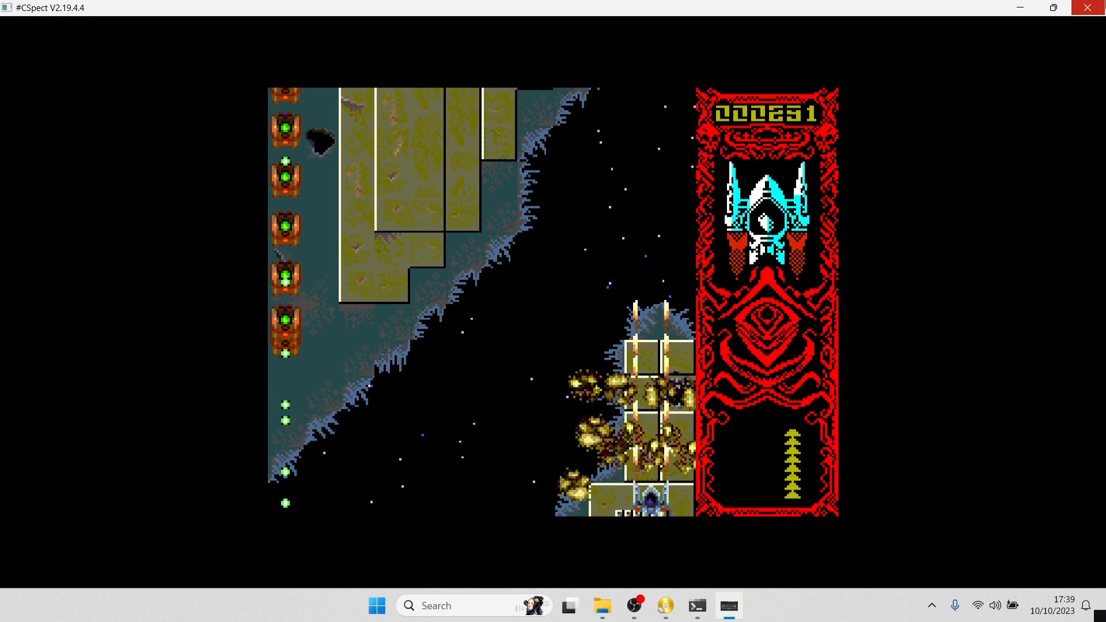
Shoot at the orange ship formations over the large base and destroy yellow cross tiles there.
key("Left")
key("Right")
key("space")
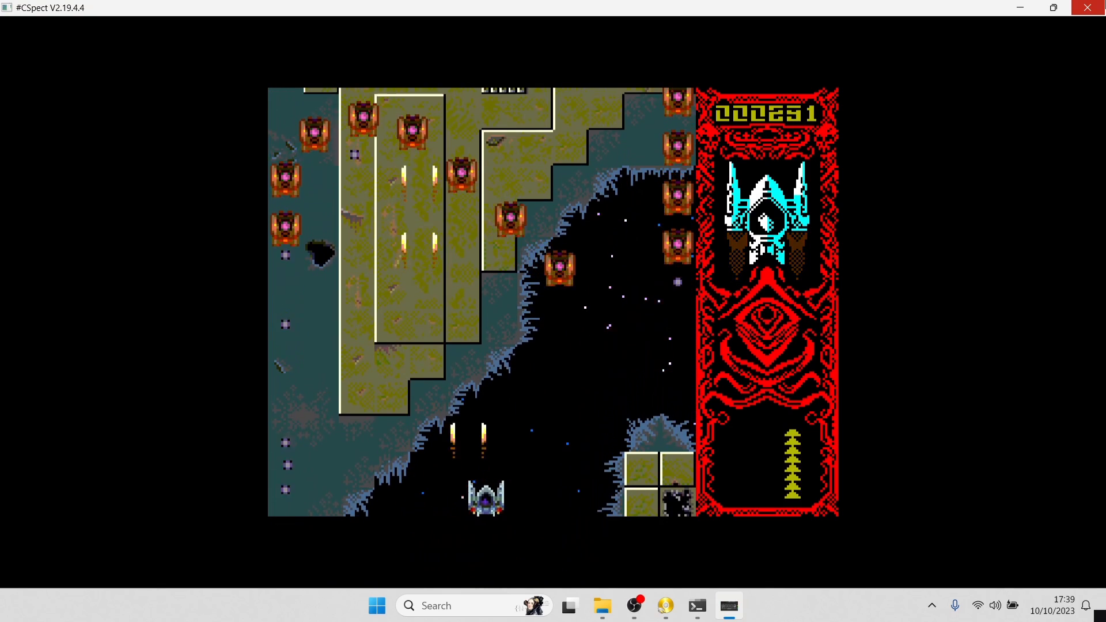
key("space")
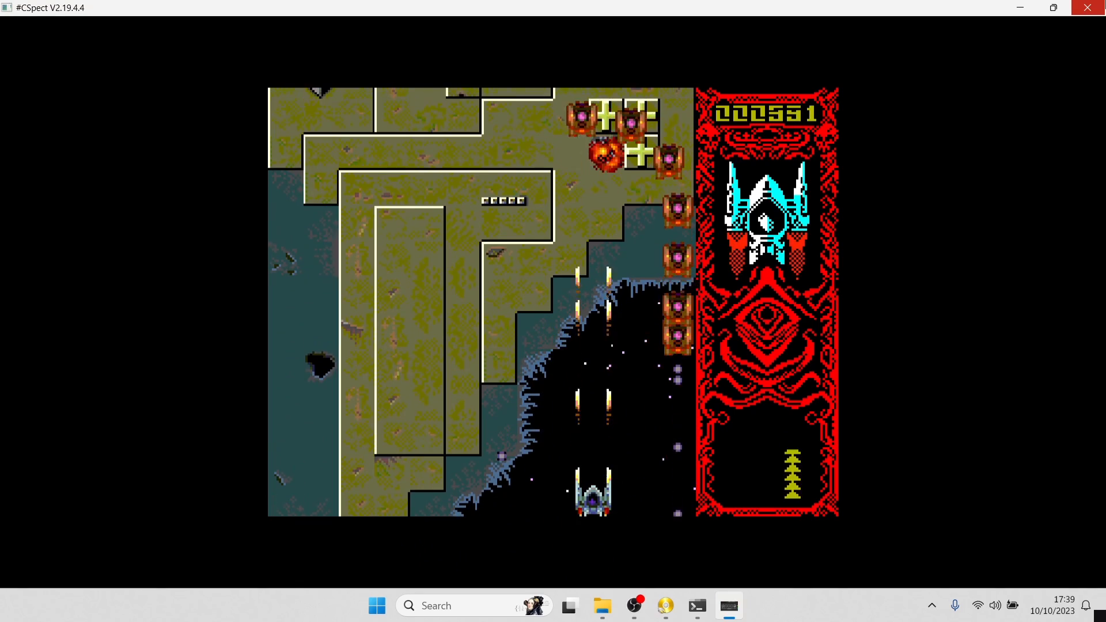
key("Left")
key("Right")
key("Left")
key("space")
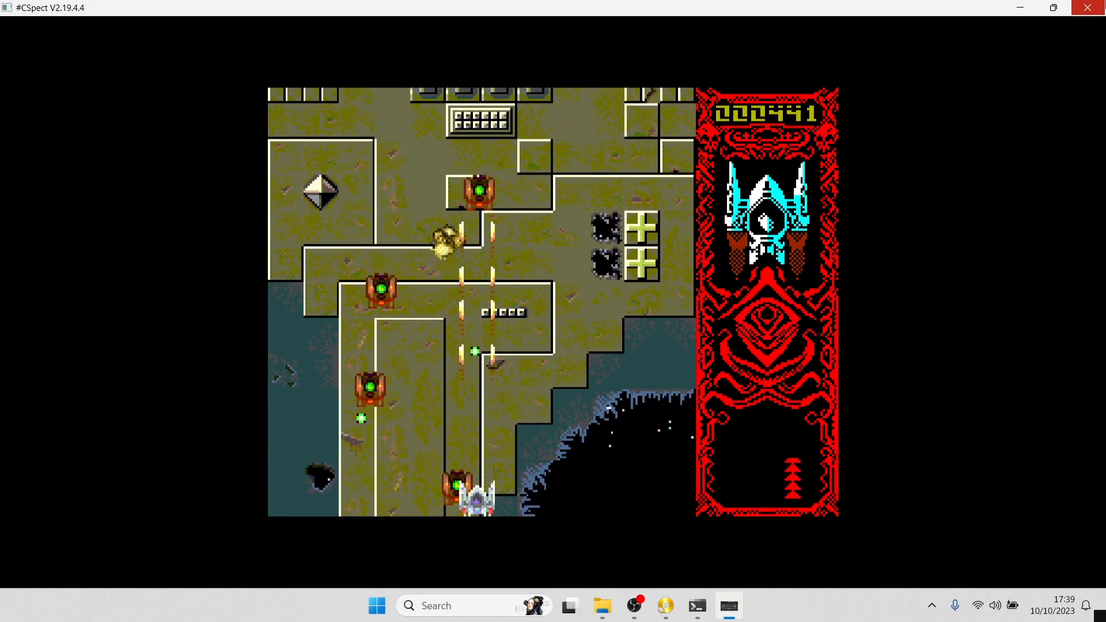
key("Right")
key("Left")
key("space")
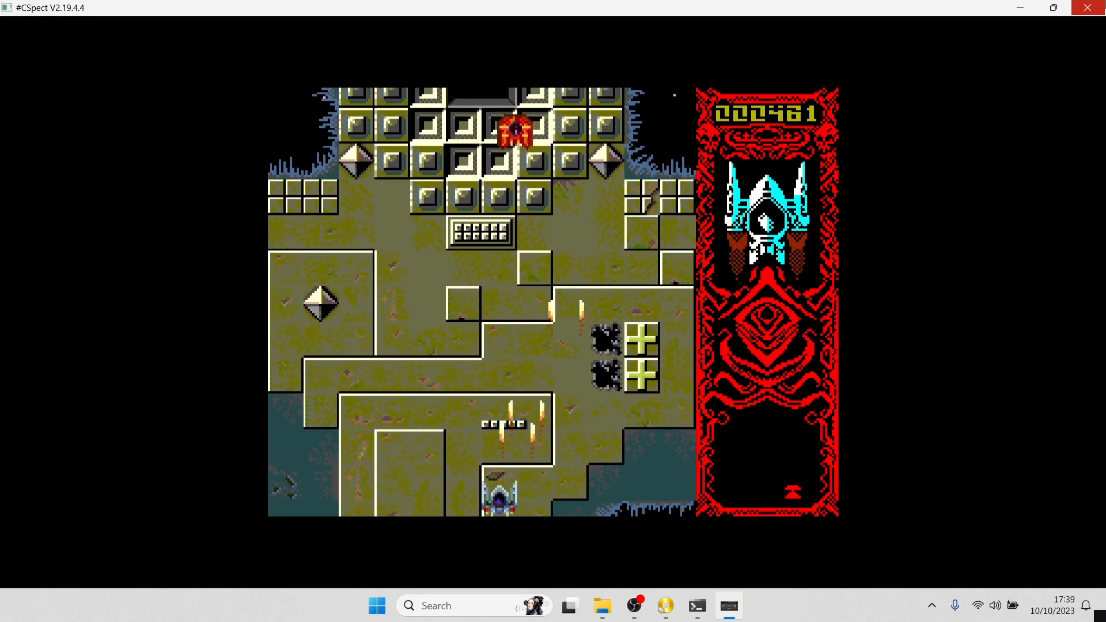
Shoot red ships and pyramid tiles while flying past the studded blocks around the square pit.
key("Right")
key("space")
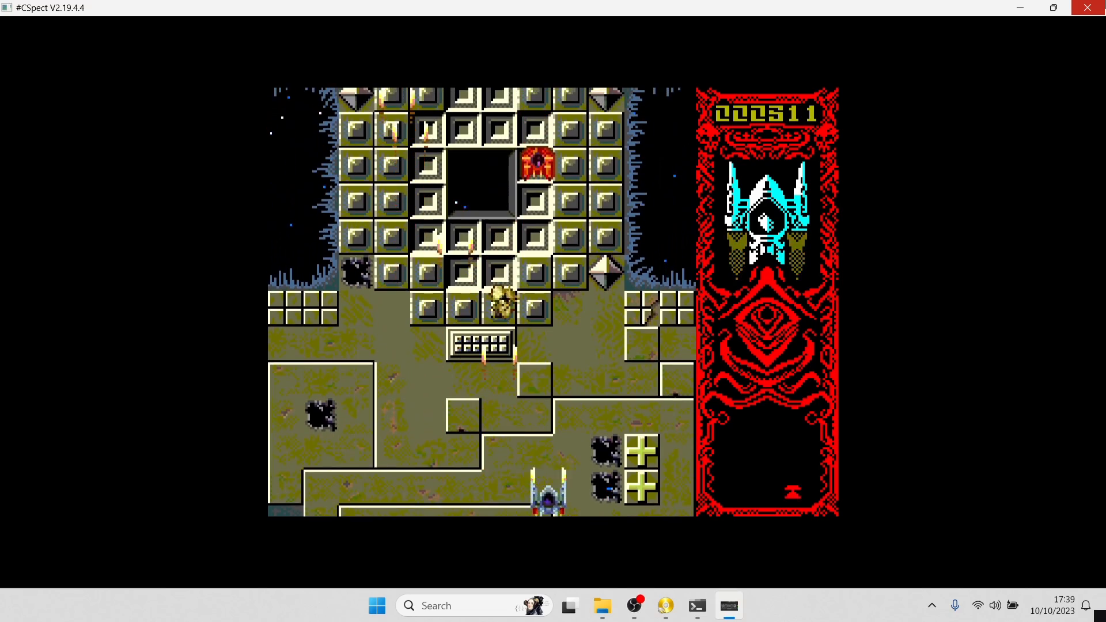
key("Left")
key("space")
key("Right")
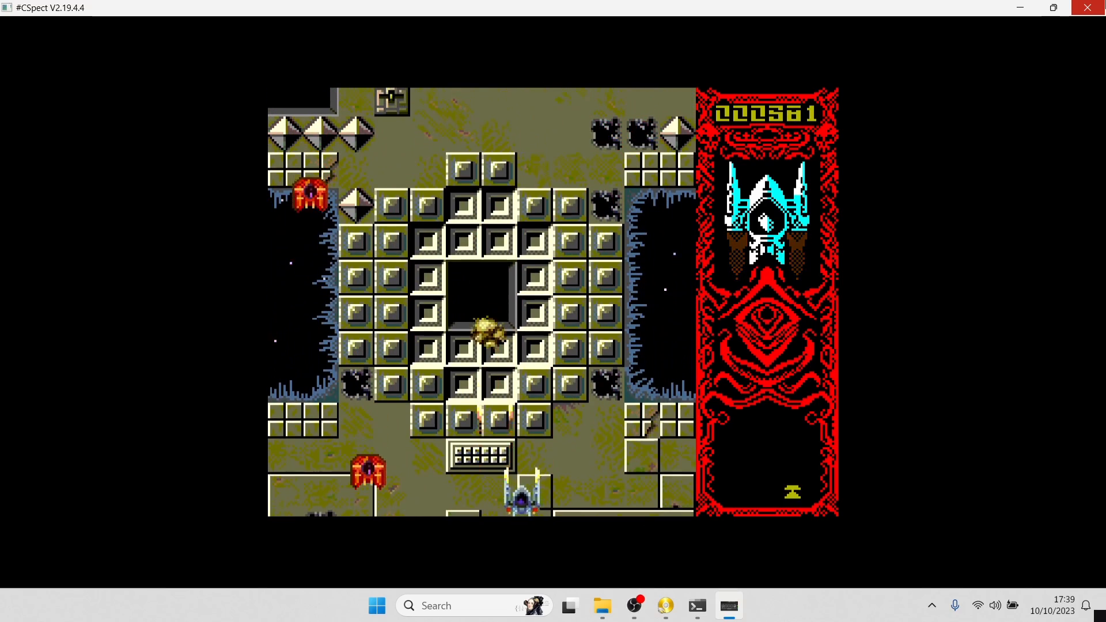
key("Up")
key("Up")
key("space")
key("Left")
key("Down")
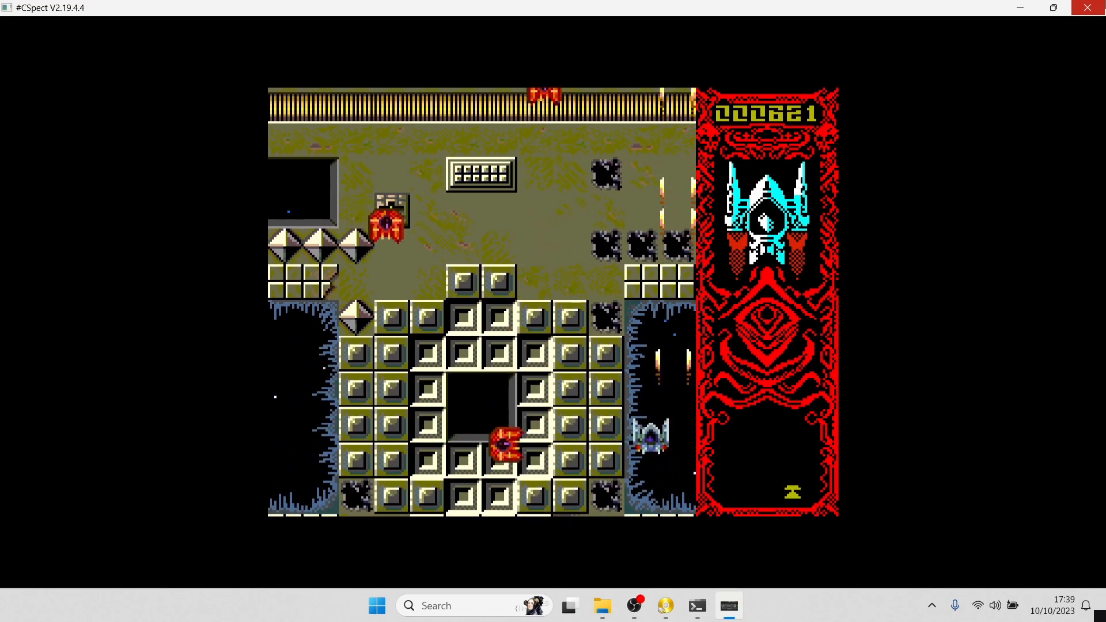
Fly toward the ribbed barrier, shooting at the remaining red ships and the yellow ships beyond it.
key("Right")
key("space")
key("Up")
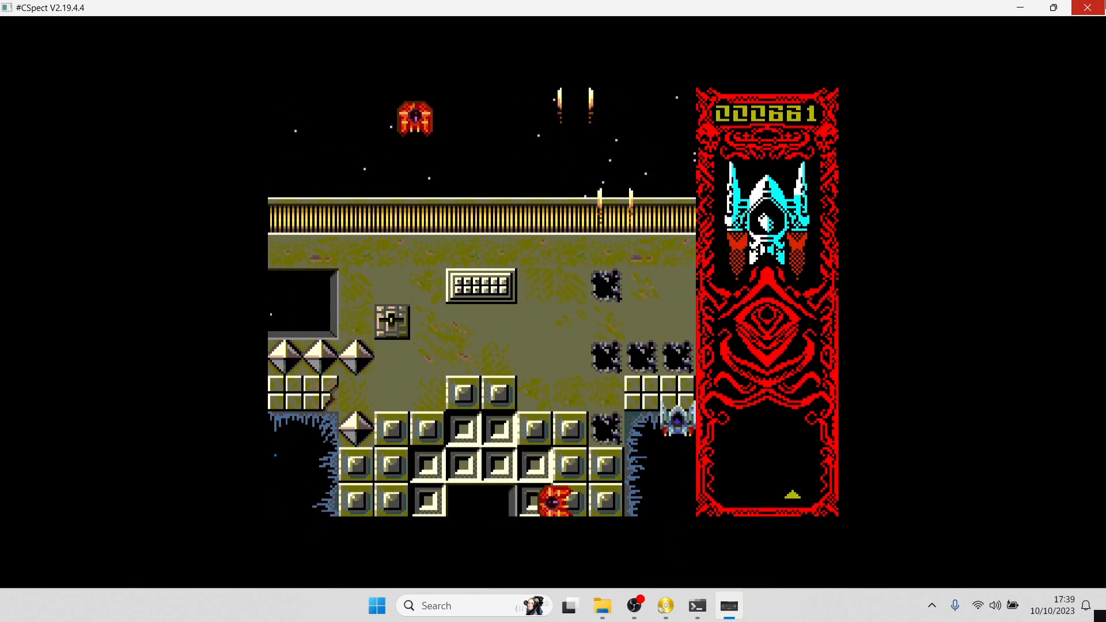
key("space")
key("Left")
key("Down")
key("Left")
key("space")
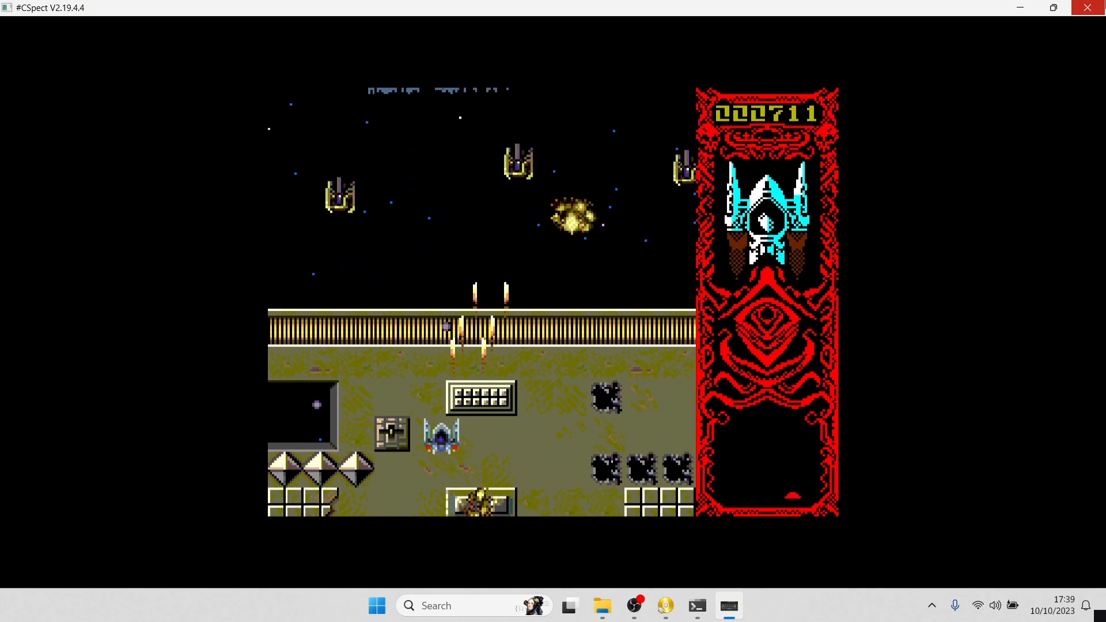
key("Right")
key("Right")
key("Down")
key("space")
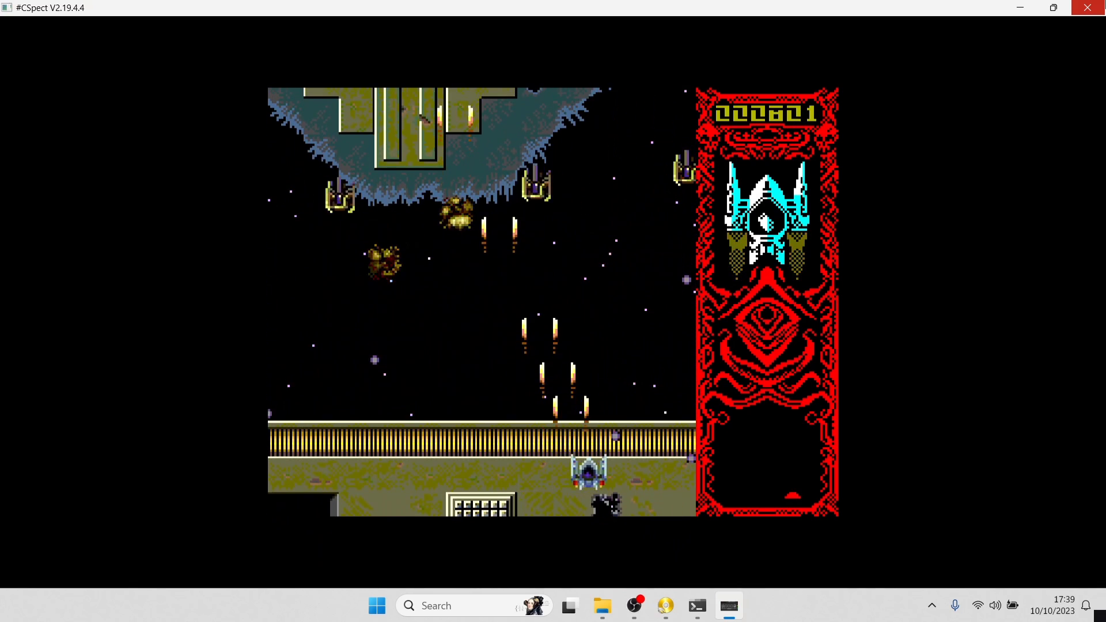
Finish firing on the yellow ships and engage the purple ship over the next rocky base.
key("Left")
key("space")
key("Right")
key("Right")
key("Left")
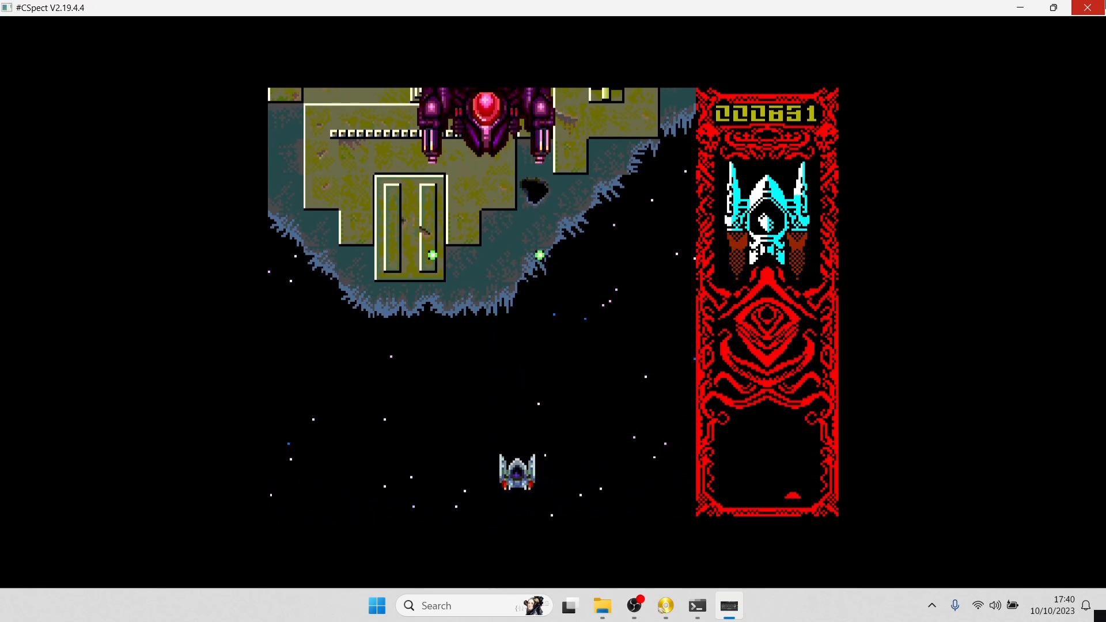
key("space")
key("Right")
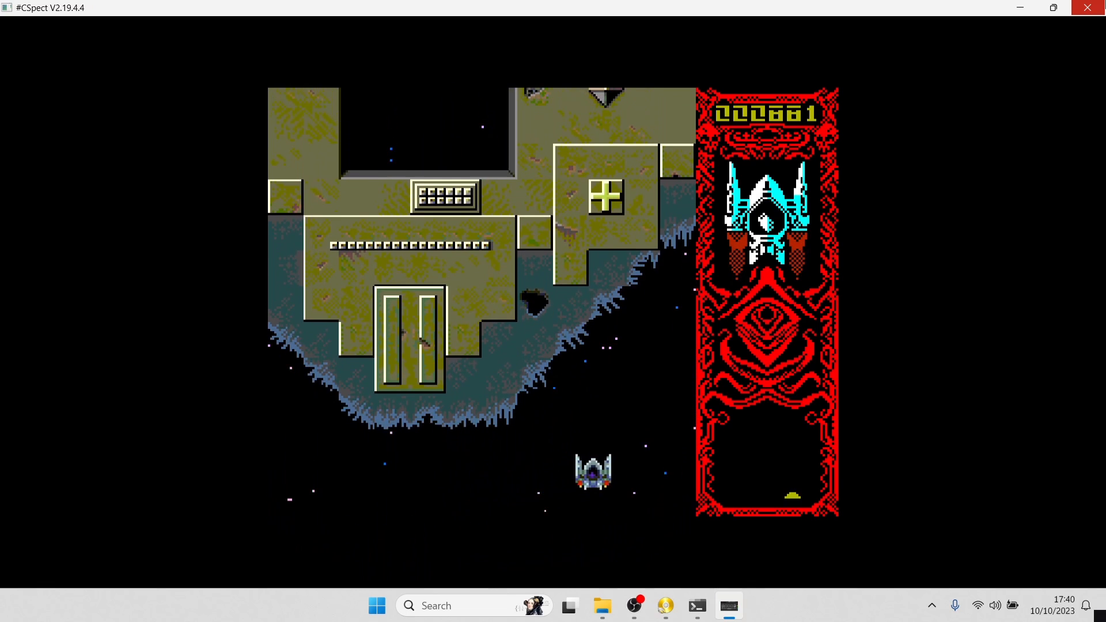
Destroy the yellow cross tile on the next base and move away from the purple ship and asteroids.
key("space")
key("Left")
key("Up")
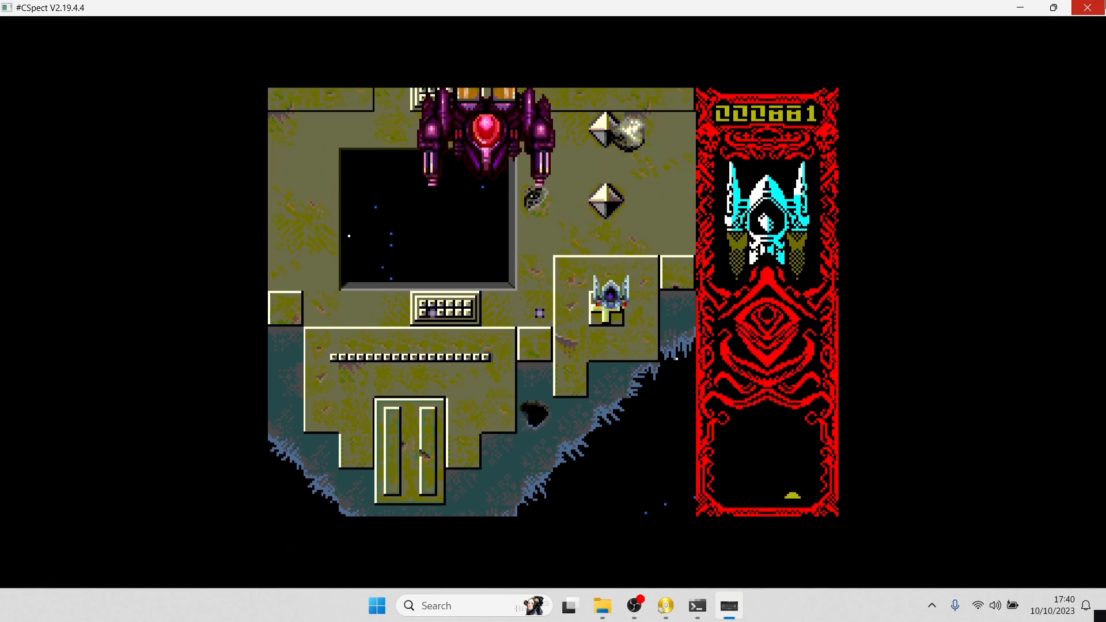
key("Down")
key("space")
key("Right")
key("space")
key("space")
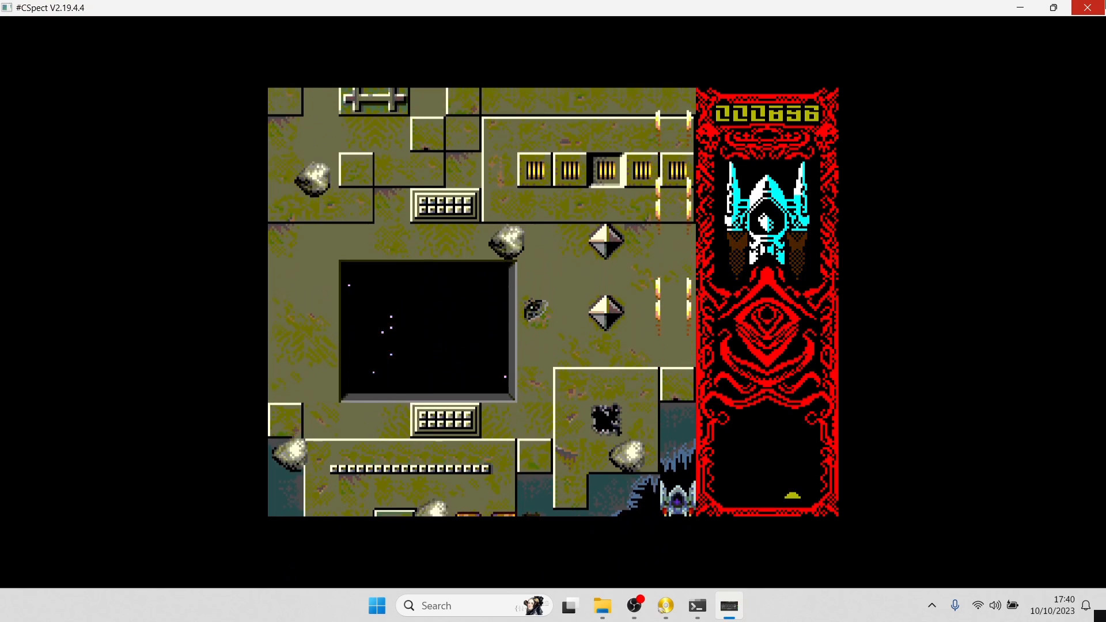
Shoot the two pyramid tiles beside the large pit while avoiding the asteroids.
key("Up")
key("Left")
key("space")
key("Left")
key("space")
key("space")
key("space")
key("Down")
key("Right")
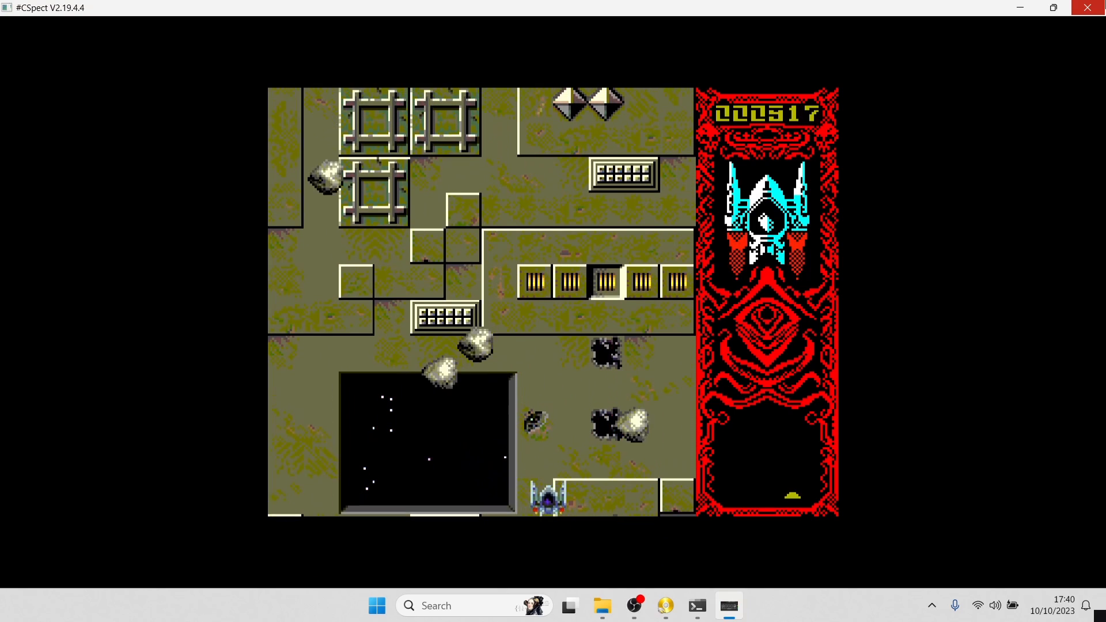
Fire at the pair of pyramid tiles beyond the row of five grates and steer clear of the asteroids.
key("space")
key("space")
key("space")
key("Right")
key("Right")
key("space")
key("space")
key("space")
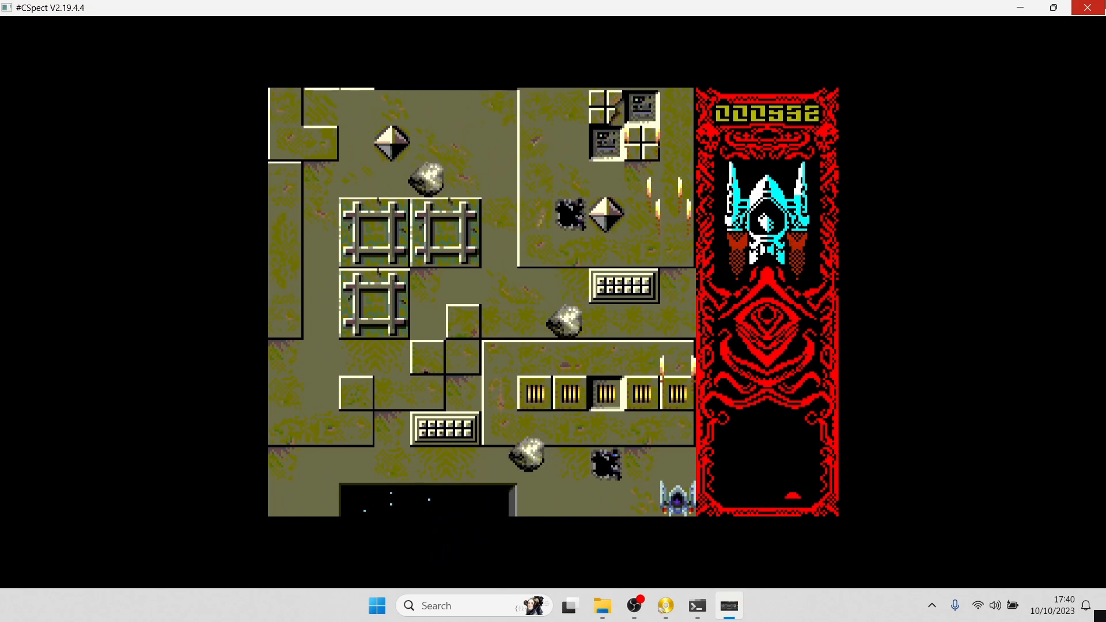
Move the ship left toward the middle grate and shoot the pyramid tile beside the crater.
key("Left")
key("space")
key("space")
key("space")
key("space")
key("space")
key("space")
key("Left")
key("space")
key("space")
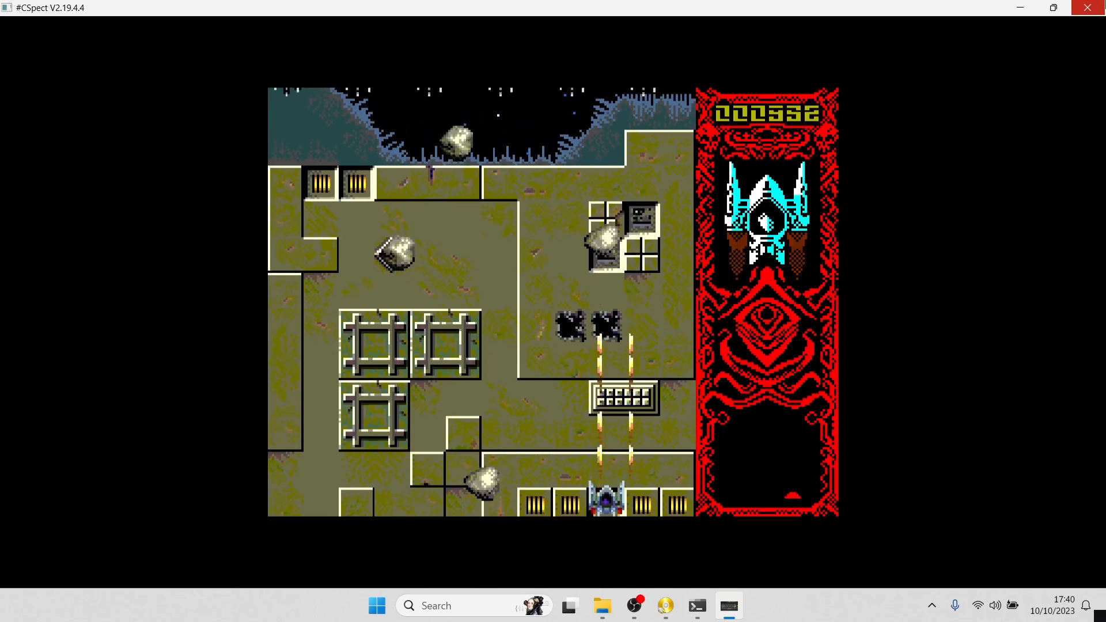
Steer the ship further left past the row of five grates and keep firing across the base.
key("Left")
key("space")
key("space")
key("Left")
key("space")
key("space")
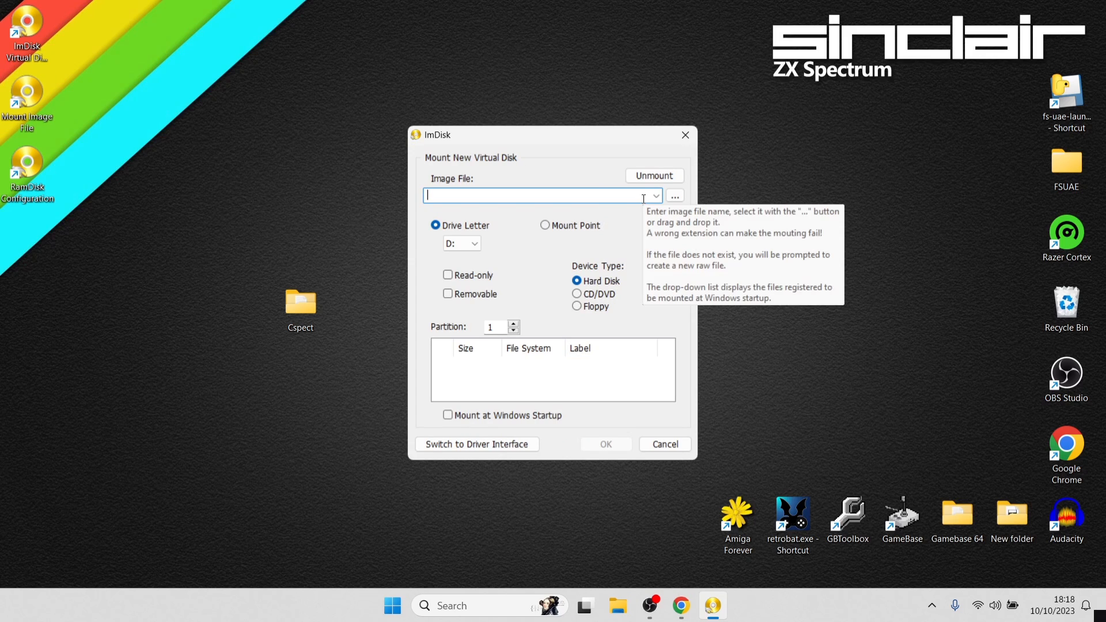
Select TBBlue.img from the Cspect folder on the desktop as the image file for the new virtual disk in ImDisk.
left_click(674, 198)
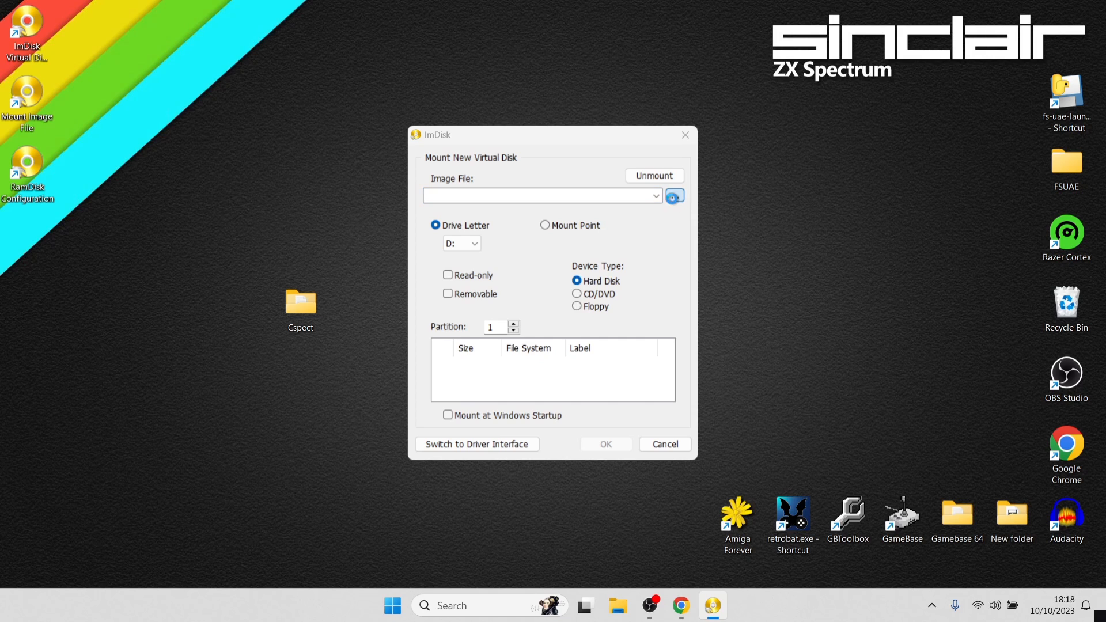
left_click(469, 287)
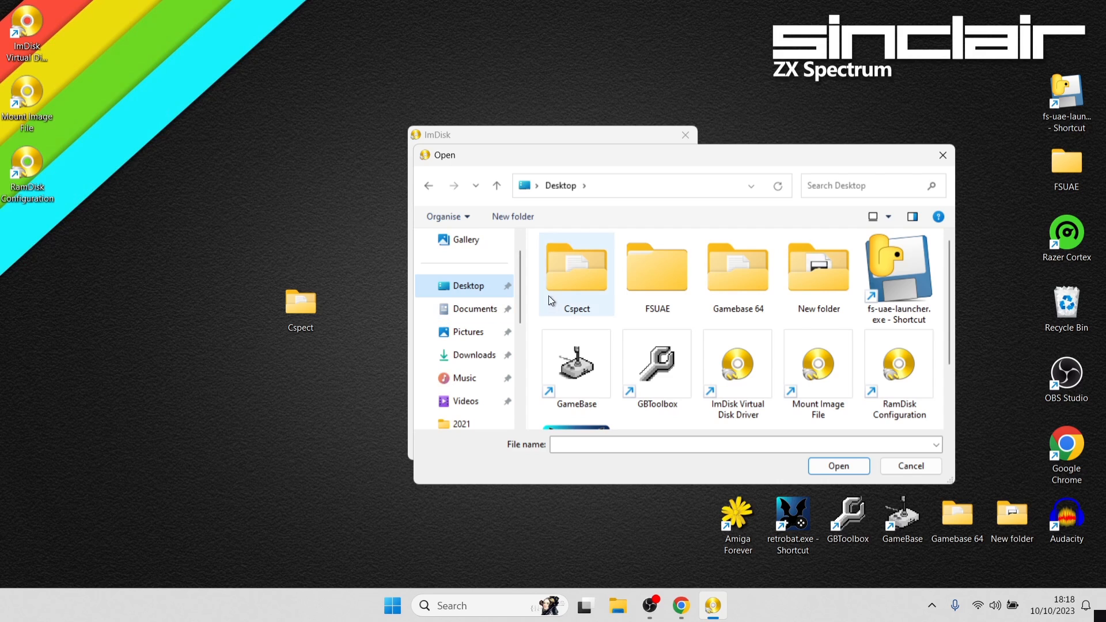
double_click(573, 279)
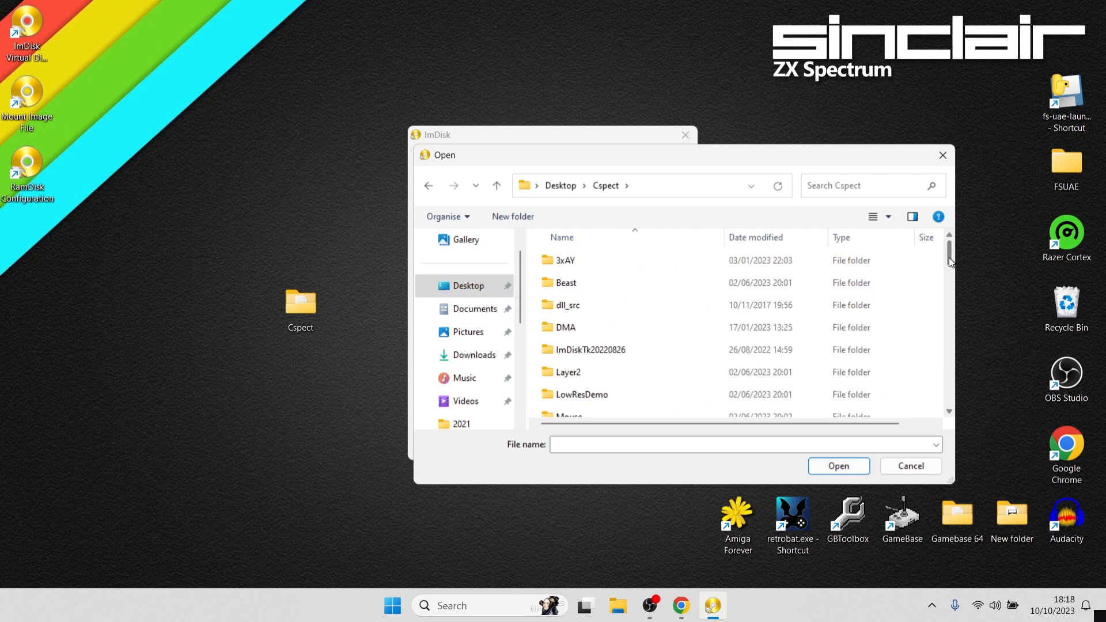
left_click_drag(949, 258, 954, 408)
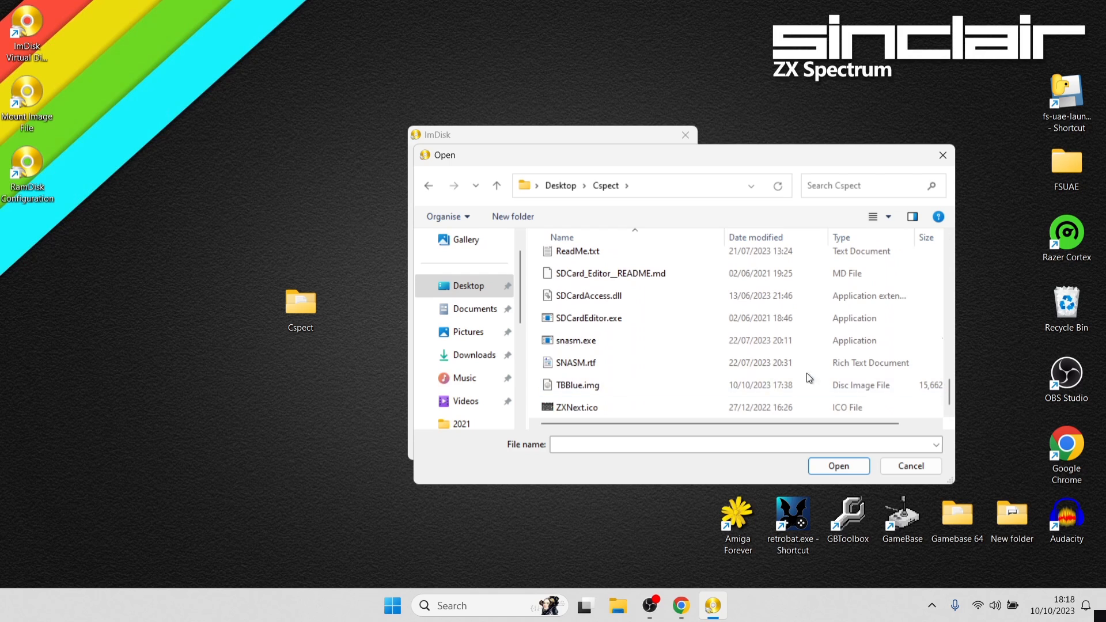
double_click(640, 388)
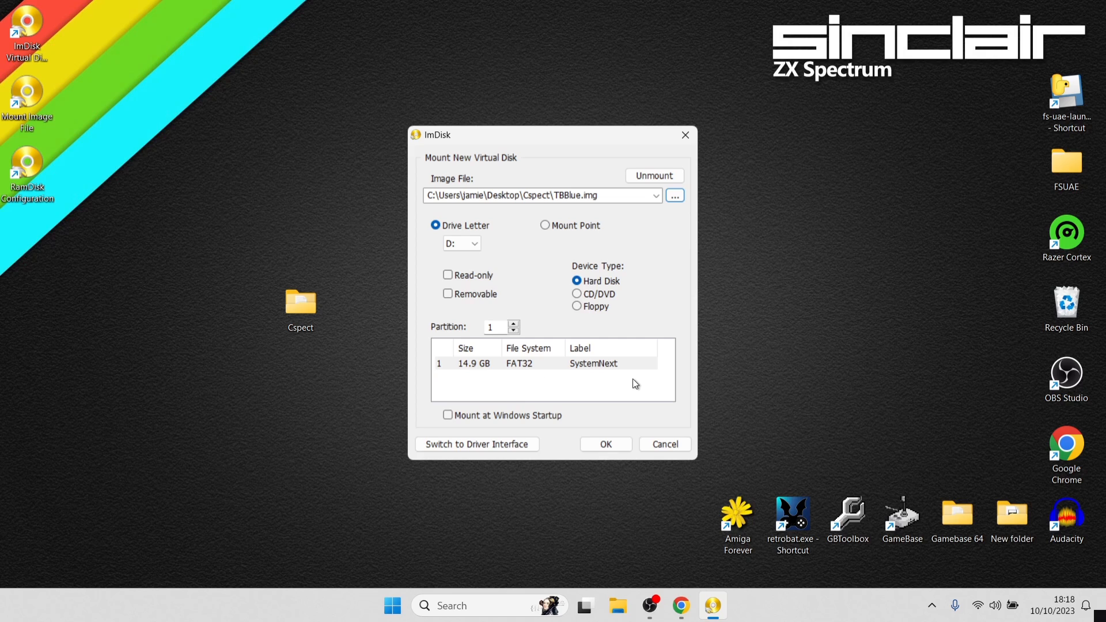
Assign drive letter L: to the virtual disk, toggle mounting at Windows startup, and mount it.
left_click(473, 247)
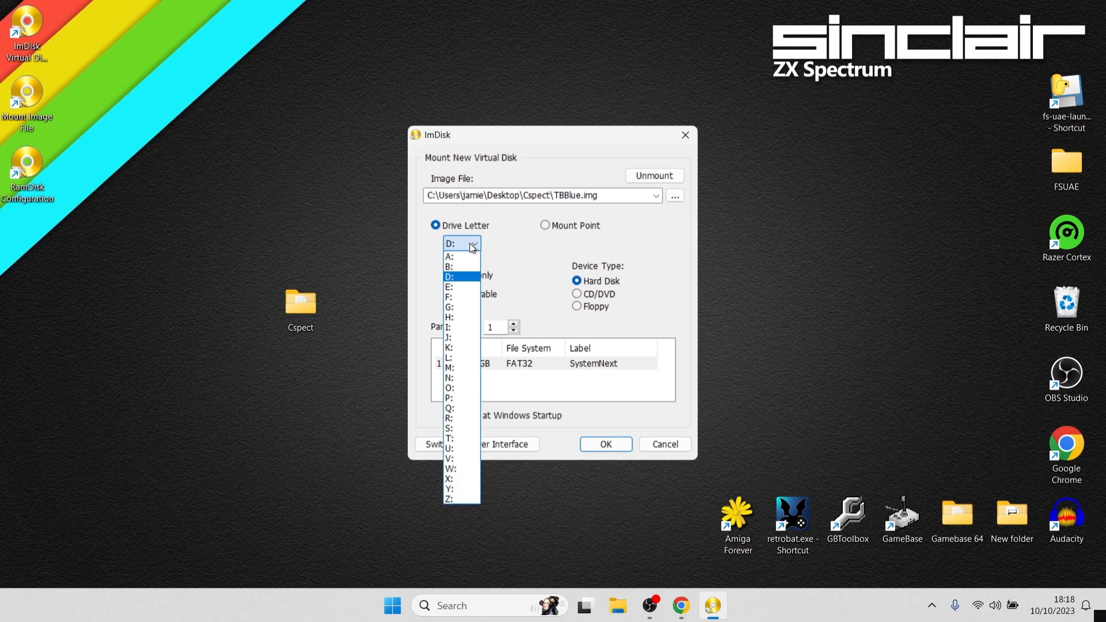
left_click(464, 358)
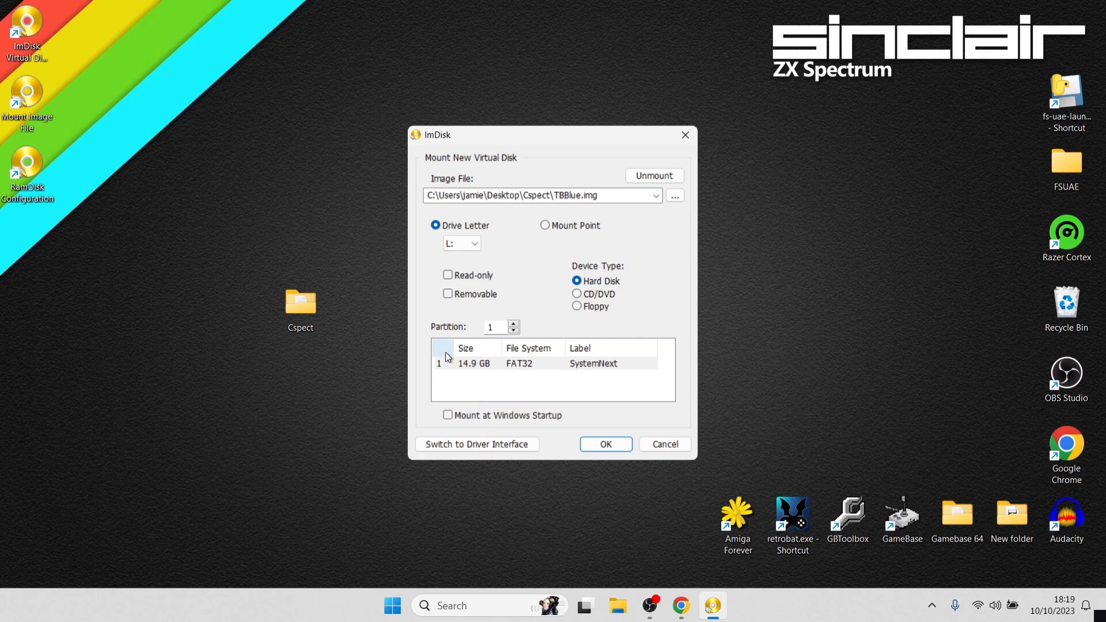
left_click(449, 416)
left_click(607, 450)
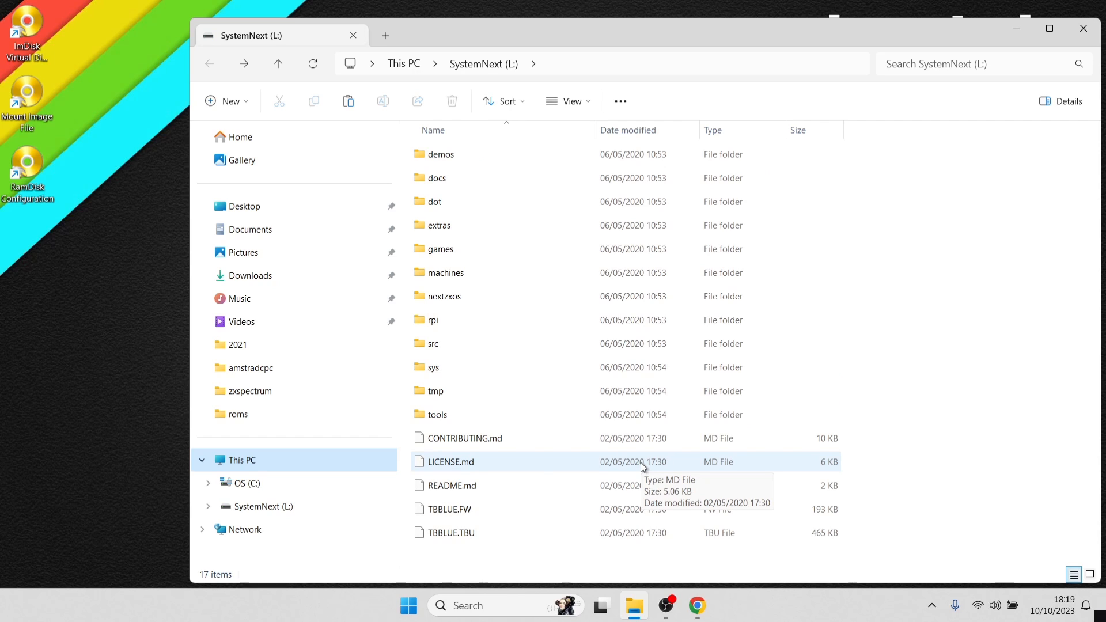
Open the Next subfolder of the games folder on the SystemNext (L:) drive.
left_click(257, 461)
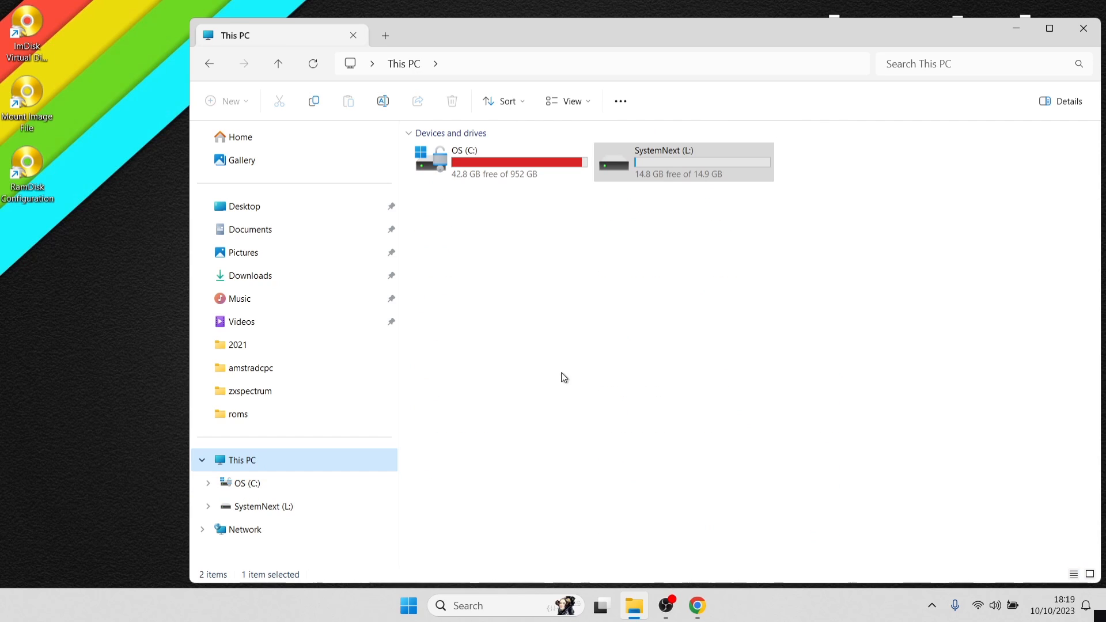
left_click(726, 158)
double_click(690, 167)
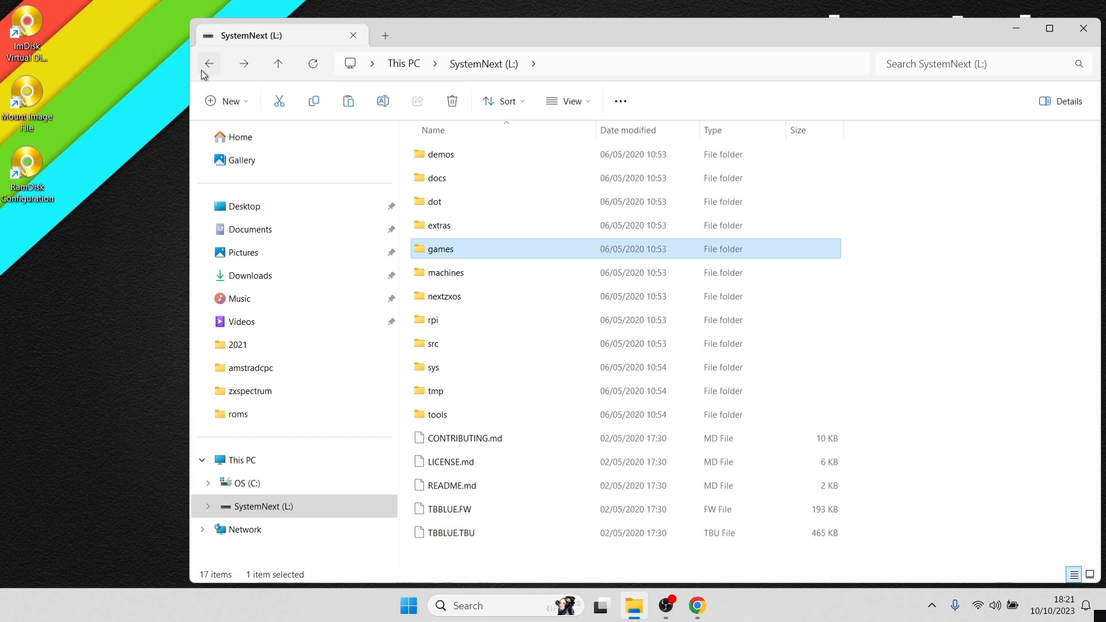
left_click(931, 240)
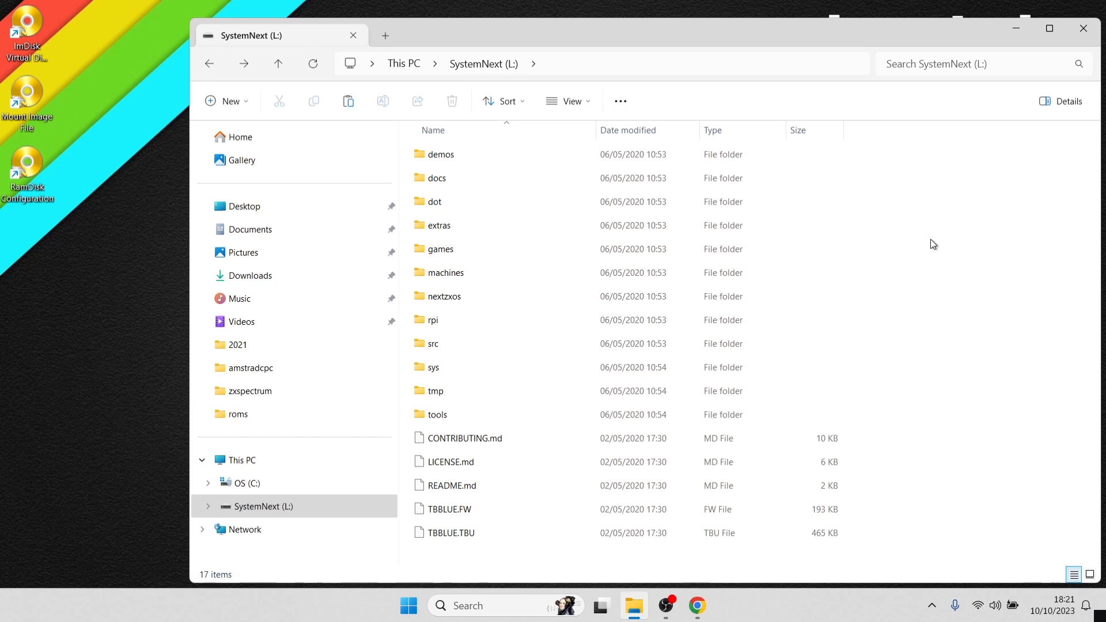
double_click(490, 249)
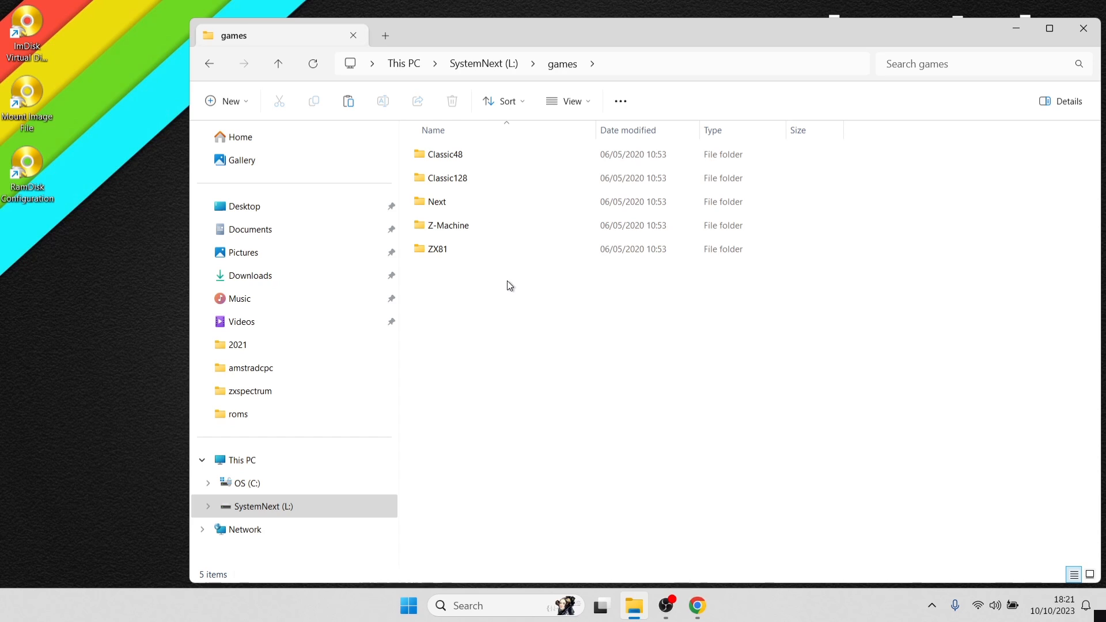
double_click(455, 202)
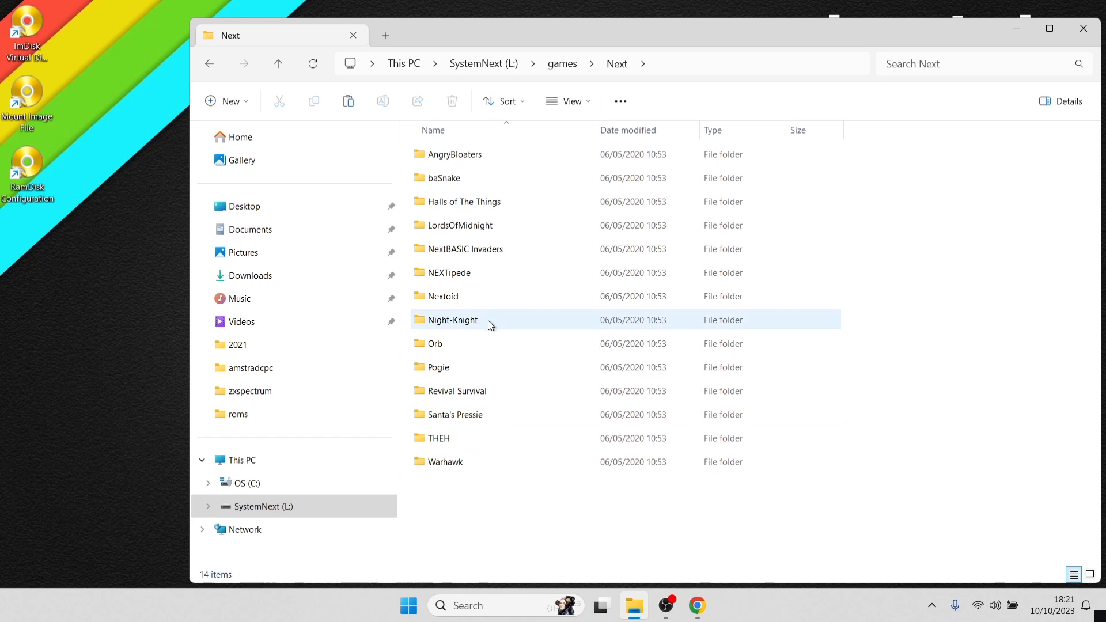
Examine the files inside the baSnake and Warhawk game folders and return to the Next folder.
left_click(493, 179)
double_click(494, 177)
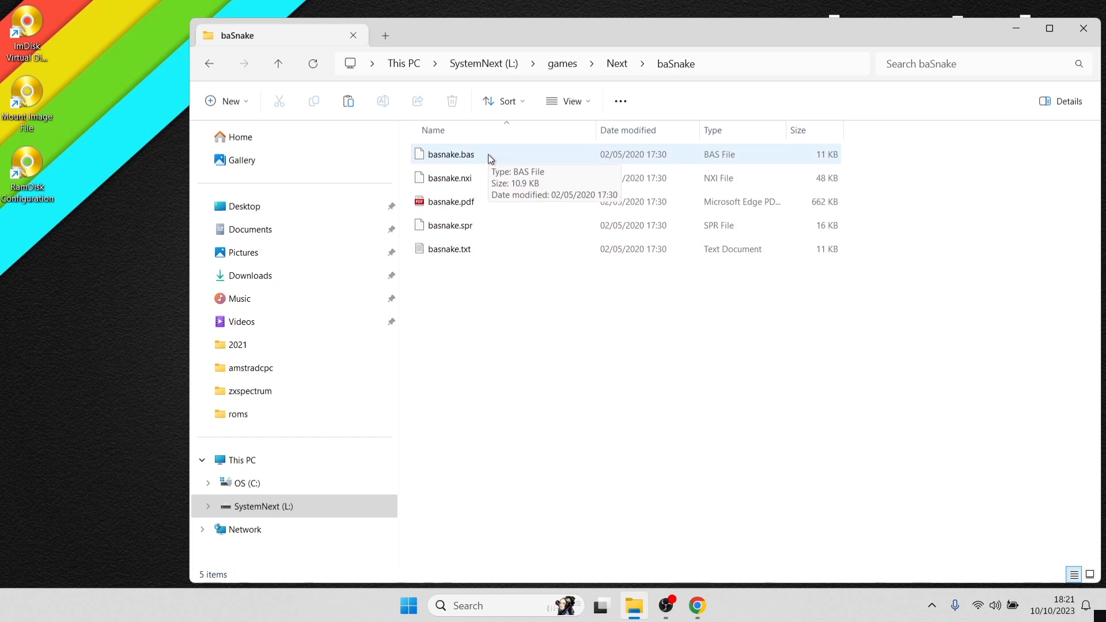
left_click(211, 66)
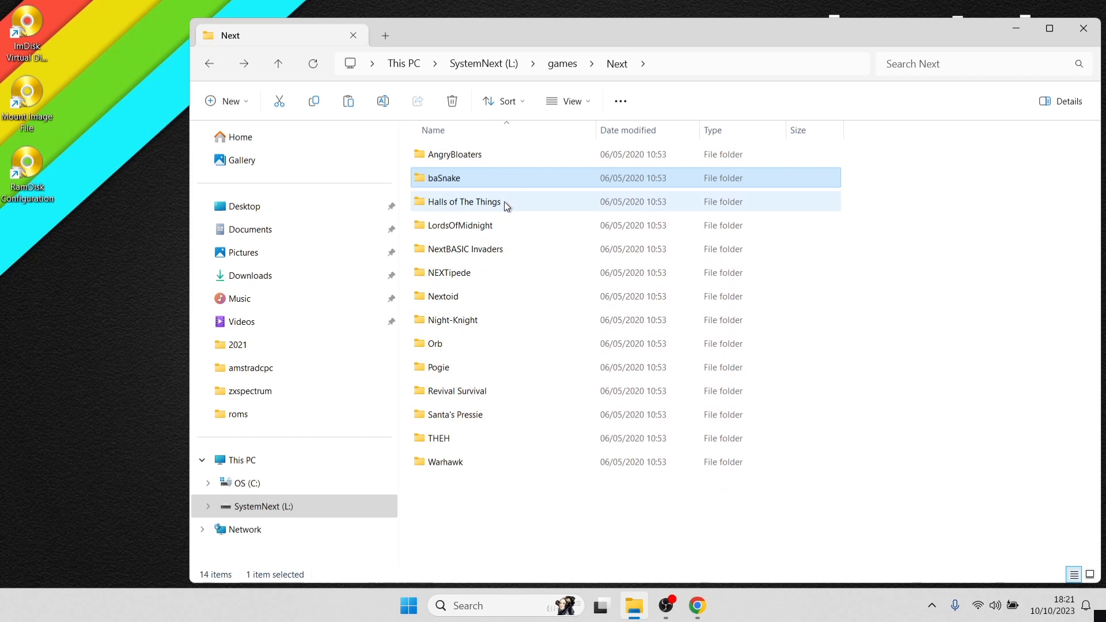
double_click(470, 467)
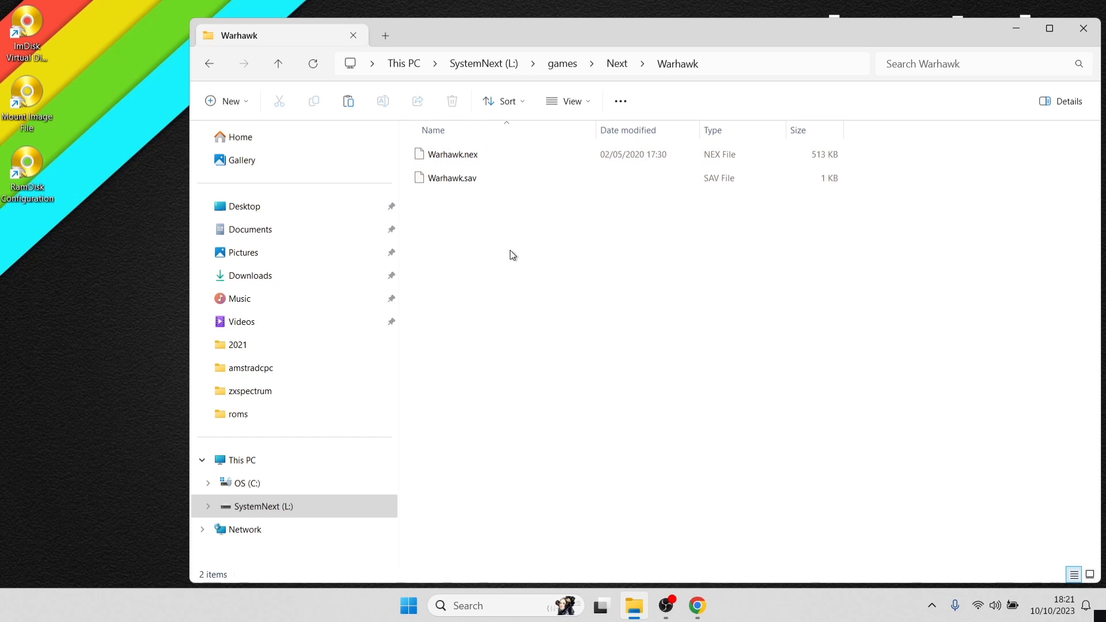
left_click(213, 67)
left_click(213, 67)
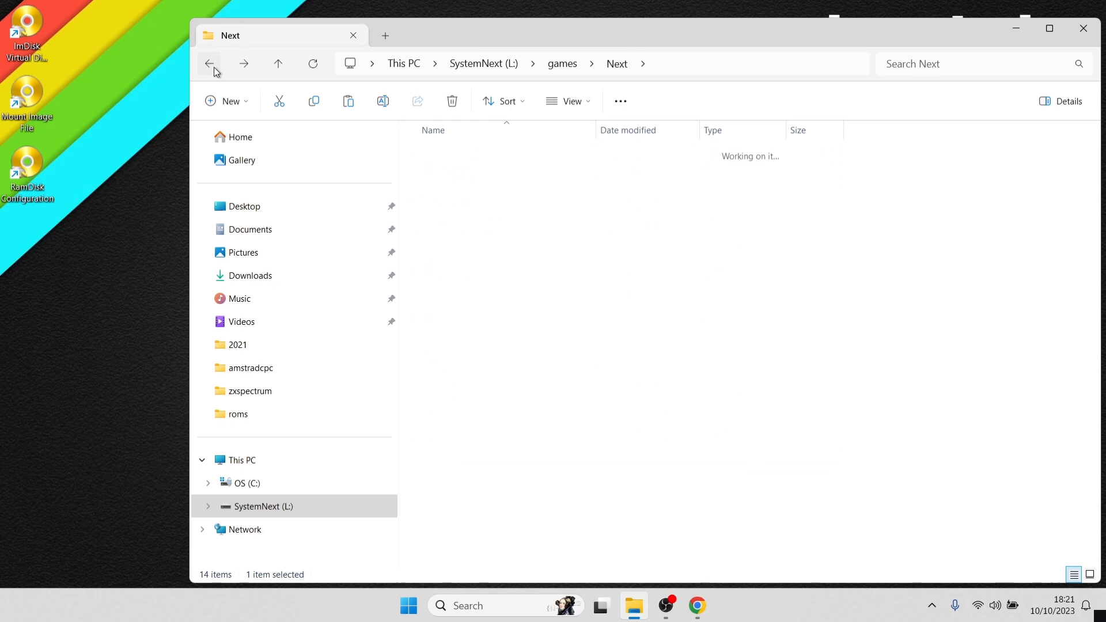
double_click(427, 202)
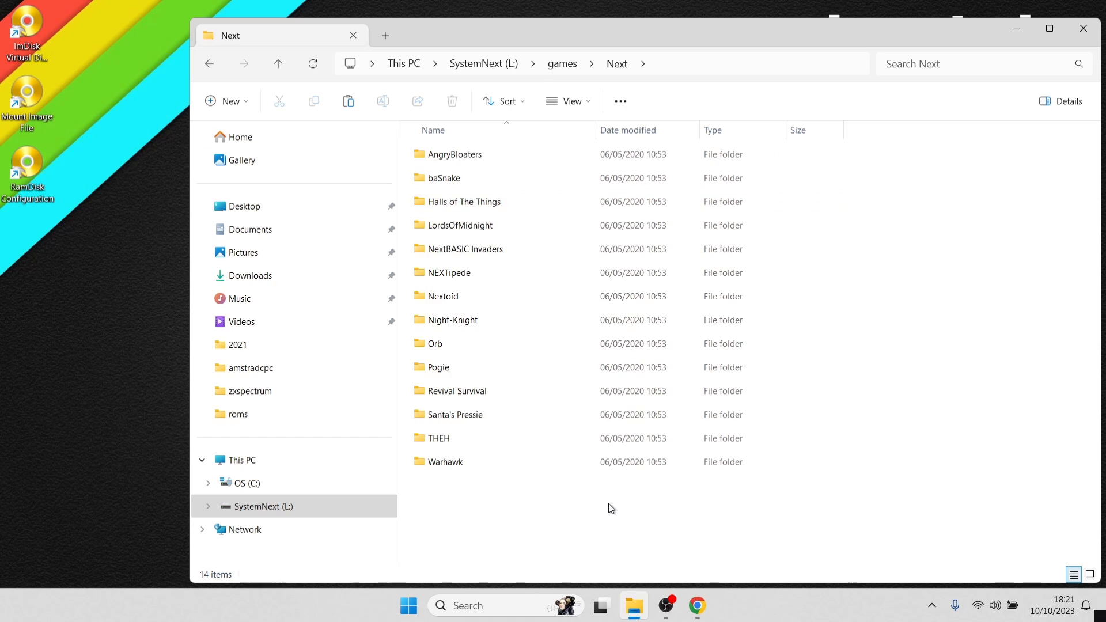
Switch to Chrome and open the Bomb Jack ZX Spectrum Next / N-GO page from itch.io's 'spectrum next' search results.
left_click(697, 606)
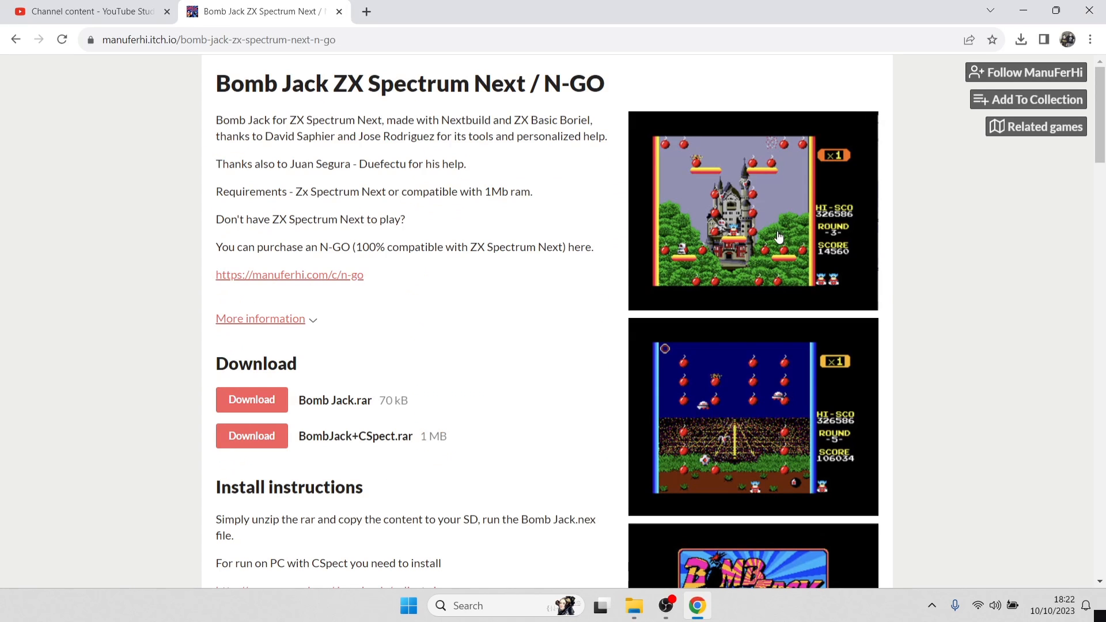
left_click(17, 41)
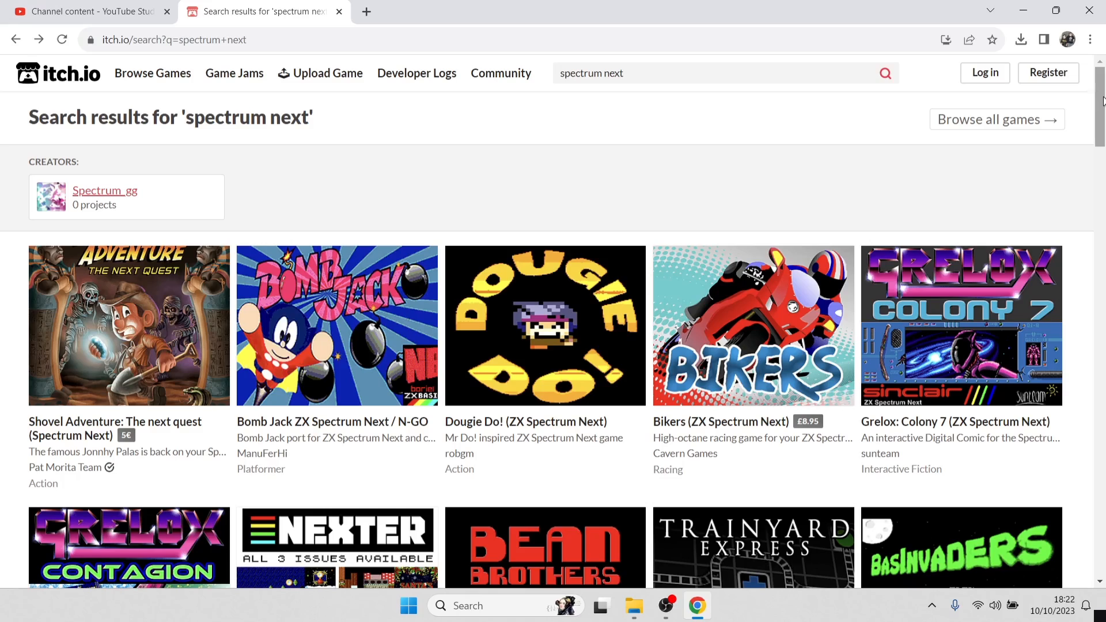
mouse_move(1104, 101)
left_mouse_down()
mouse_move(1104, 177)
mouse_move(1102, 92)
left_mouse_up()
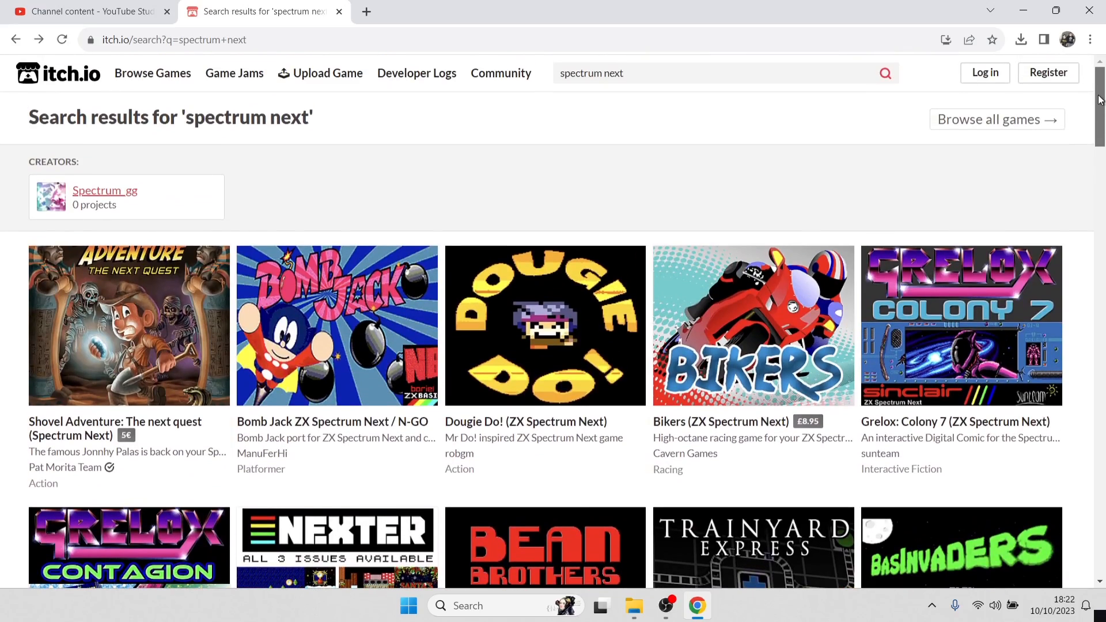
left_click(320, 326)
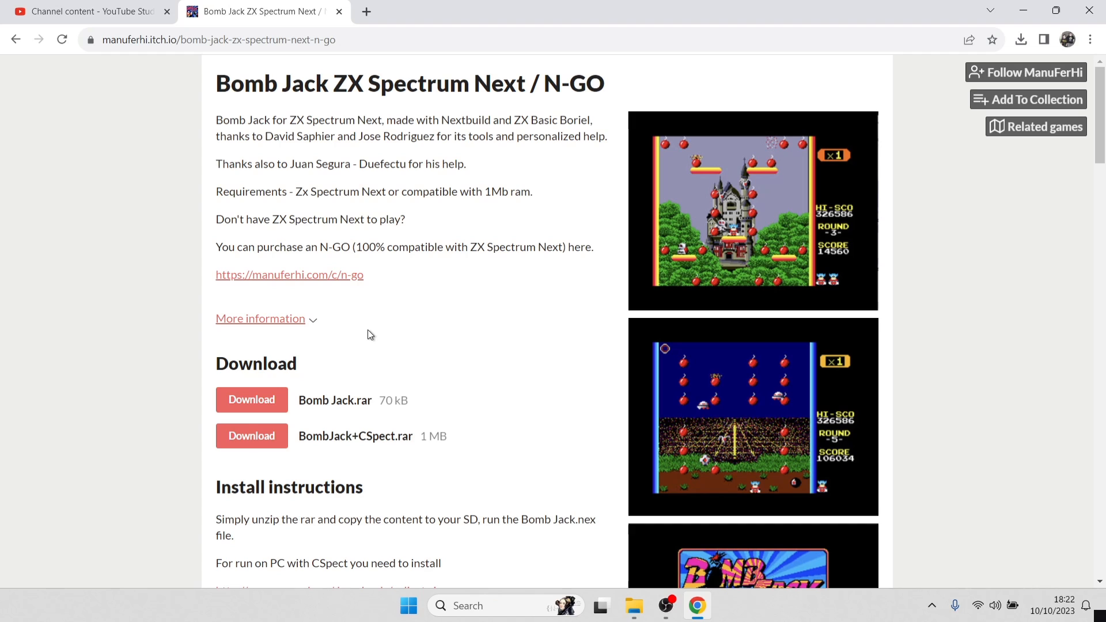
Download Bomb Jack.rar and open the downloaded archive in WinRAR.
left_click(260, 402)
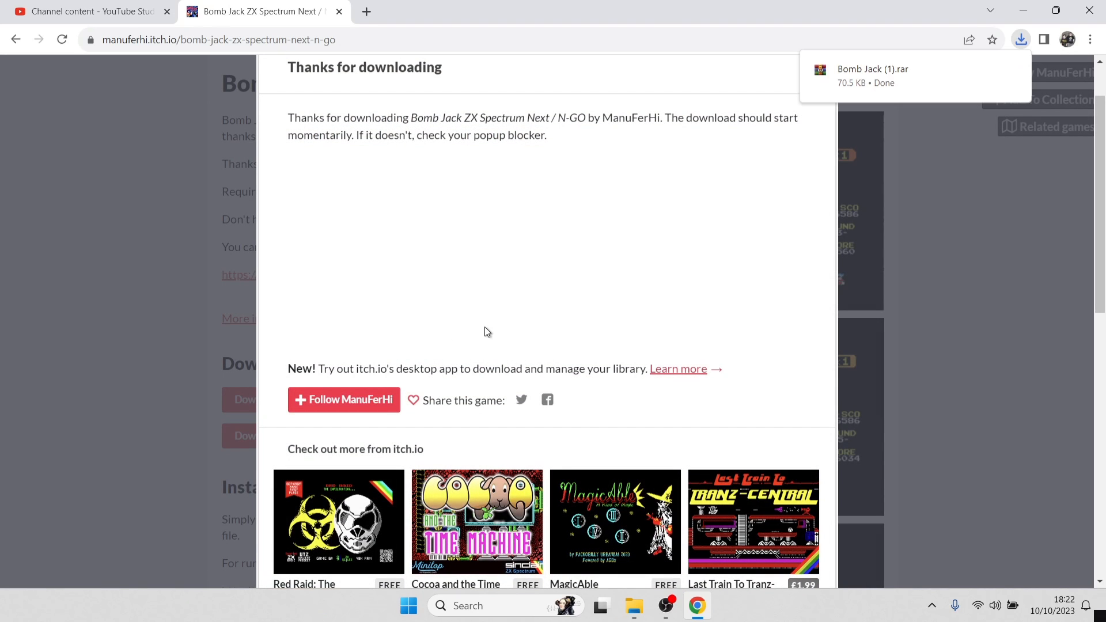
left_click(867, 74)
left_click(819, 73)
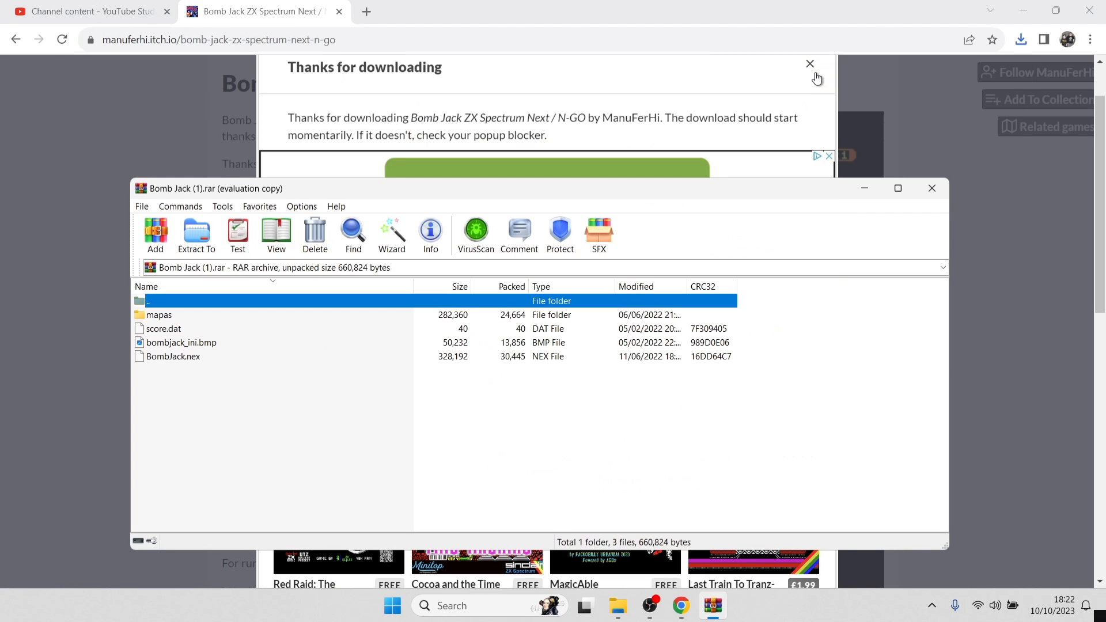
Clear the browser out of the way and create a desktop folder named Bomb Jack.
left_click(1024, 10)
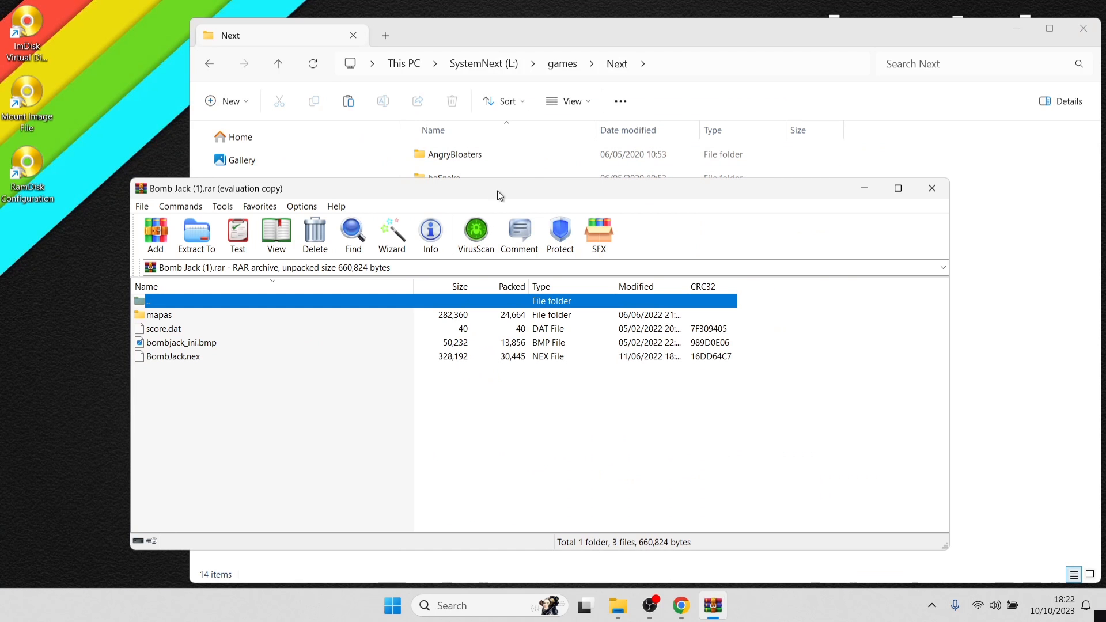
left_click_drag(496, 192, 617, 133)
left_click(81, 382)
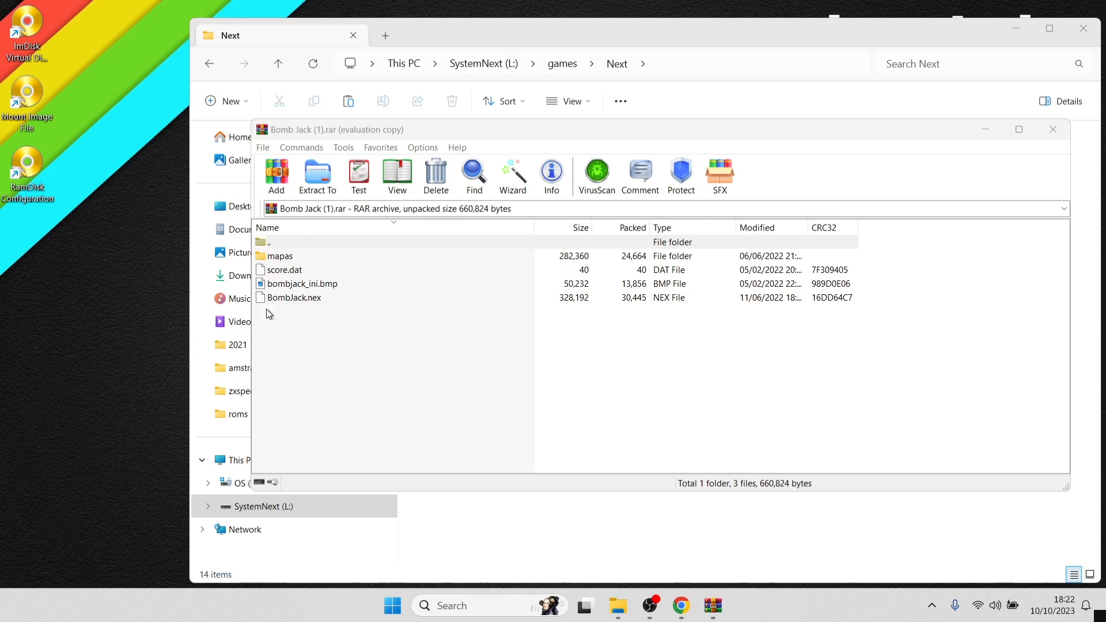
right_click(84, 341)
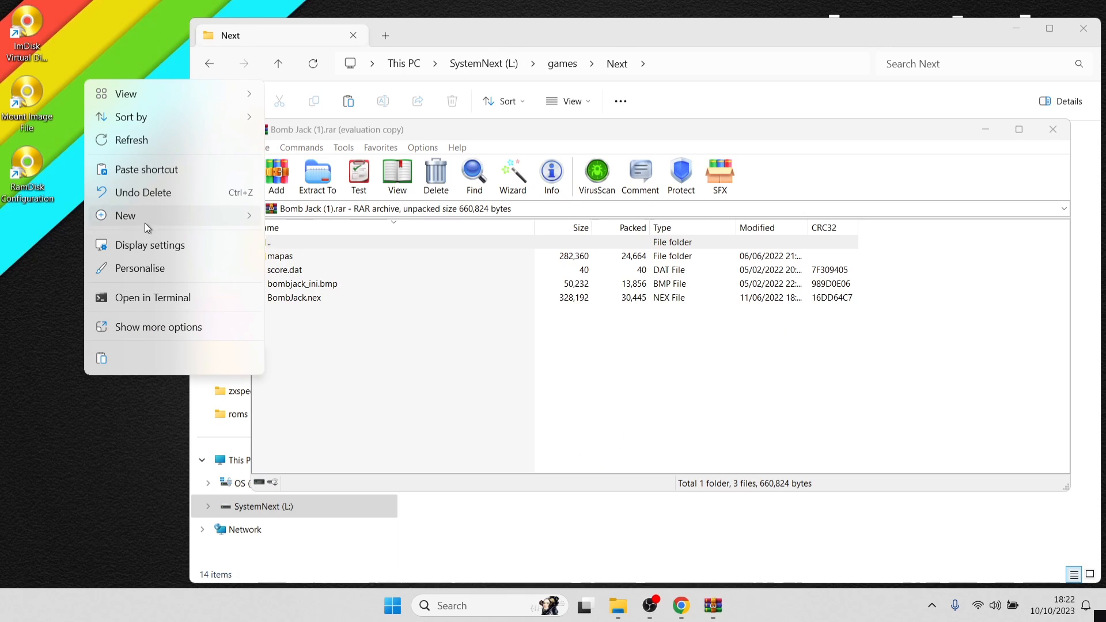
mouse_move(146, 216)
left_click(323, 218)
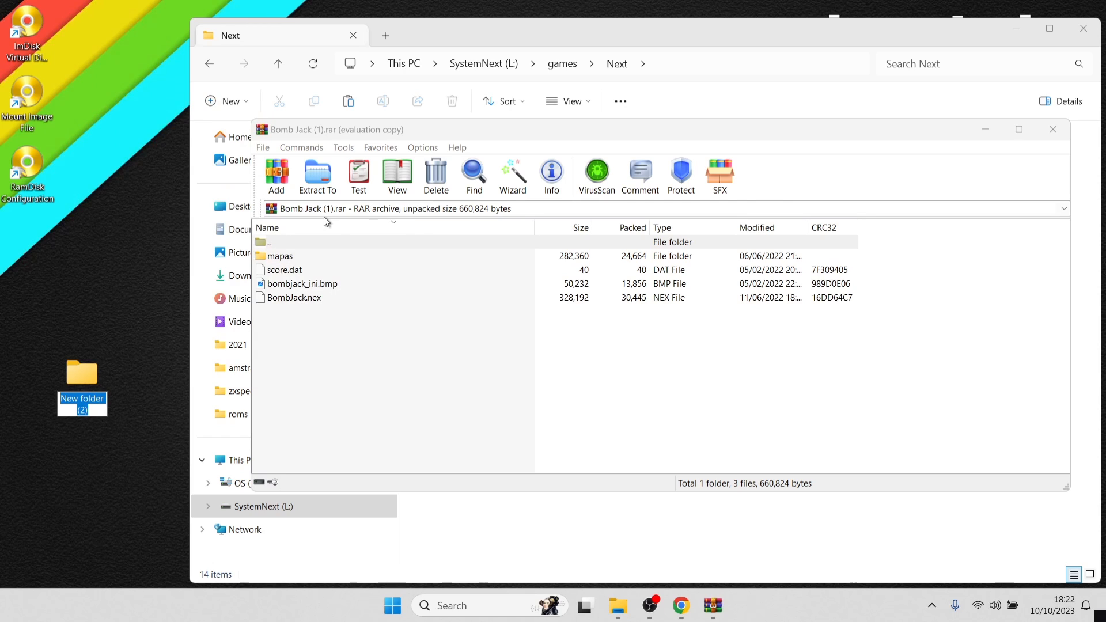
type("Bomb JA")
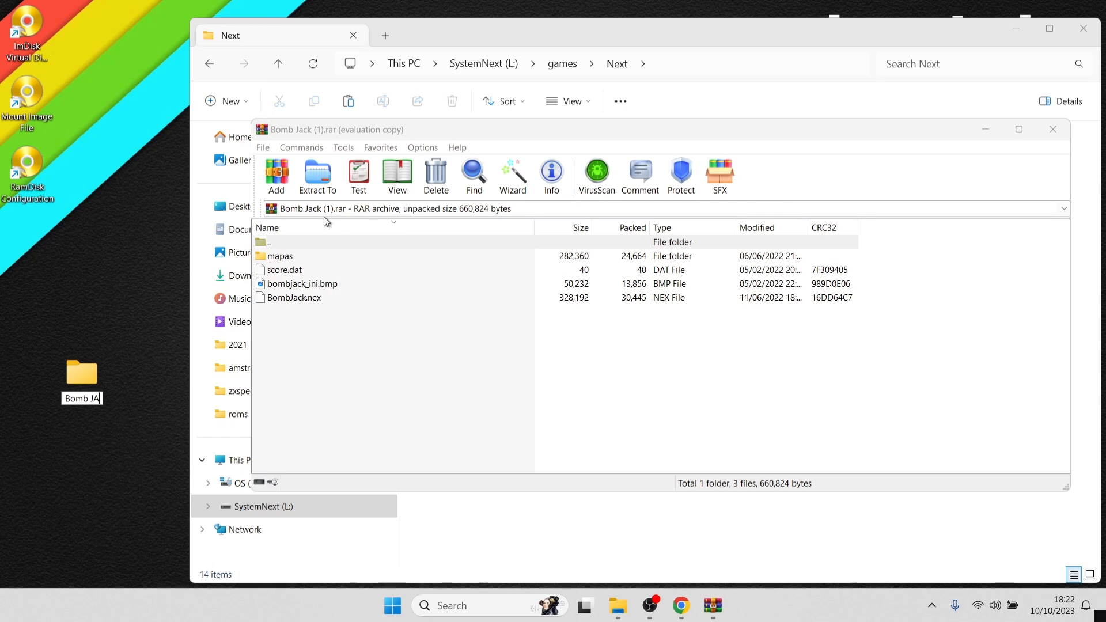
type("ck")
Extract the mapas folder, score.dat, bombjack_ini.bmp and BombJack.nex into the desktop's Bomb Jack folder and minimise the archive window.
left_click(298, 318)
left_click_drag(298, 319, 133, 358)
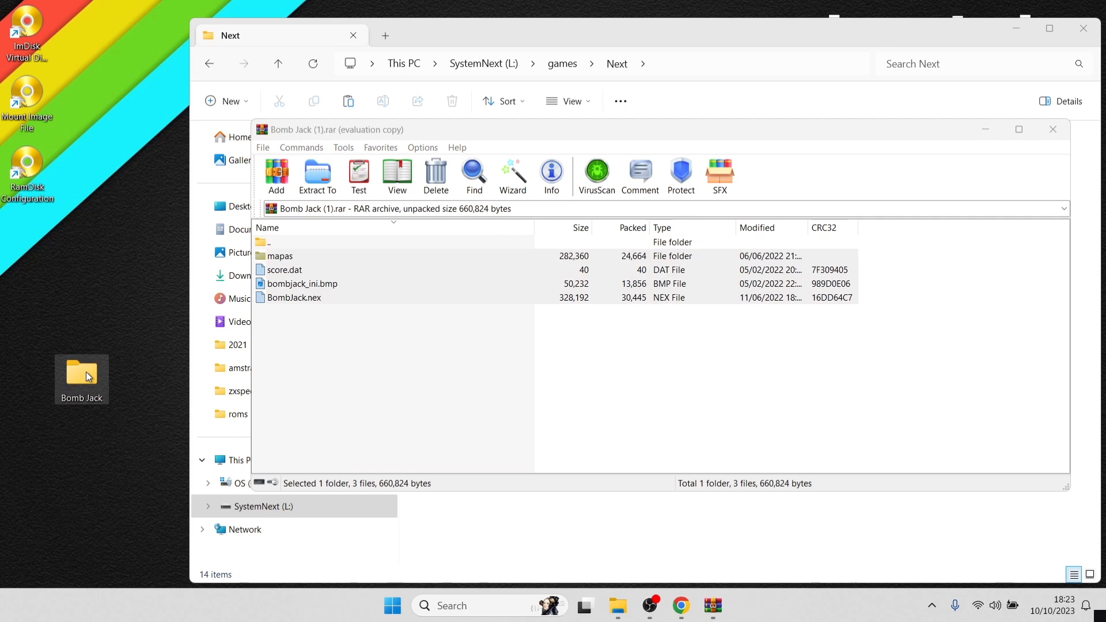
left_click(986, 130)
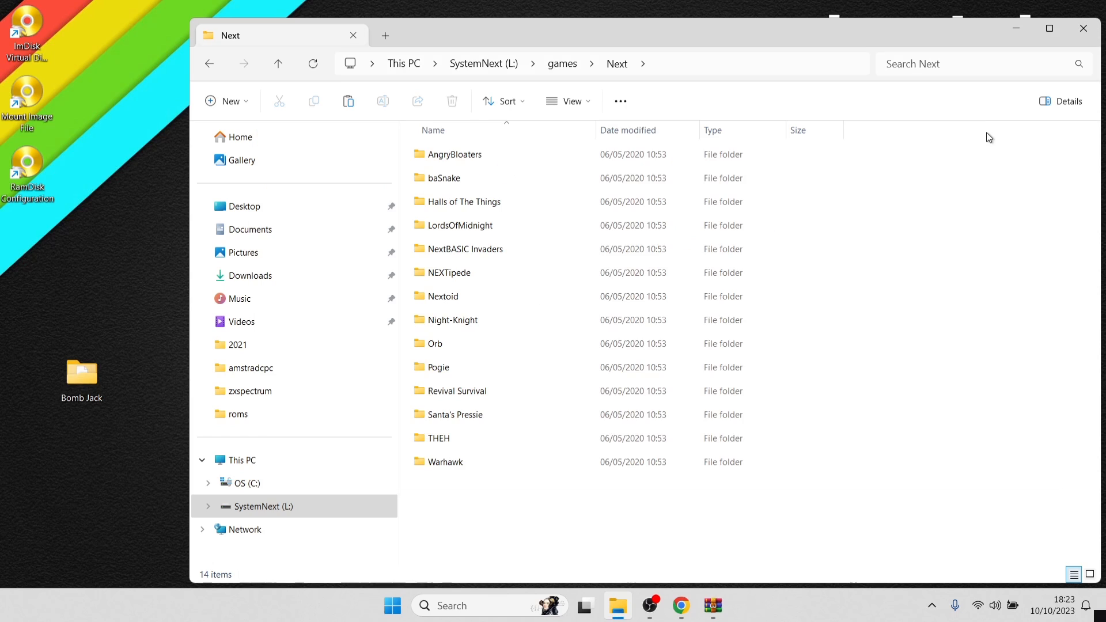
Copy the Bomb Jack folder from the desktop into games\Next on the SystemNext (L:) drive and open the copy.
left_click_drag(81, 371, 531, 521)
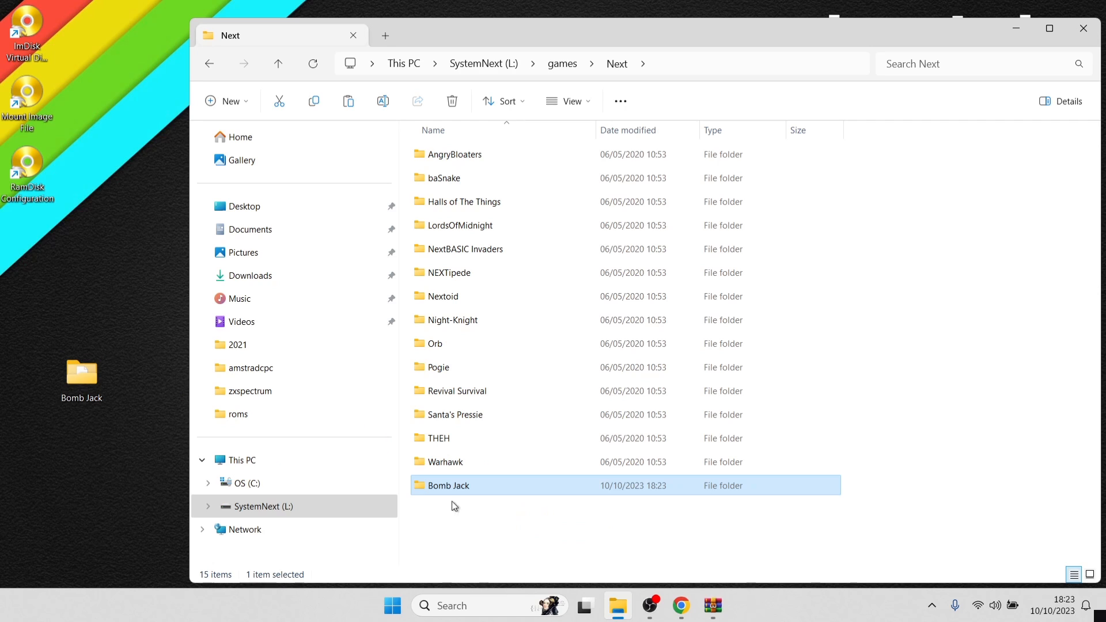
double_click(486, 489)
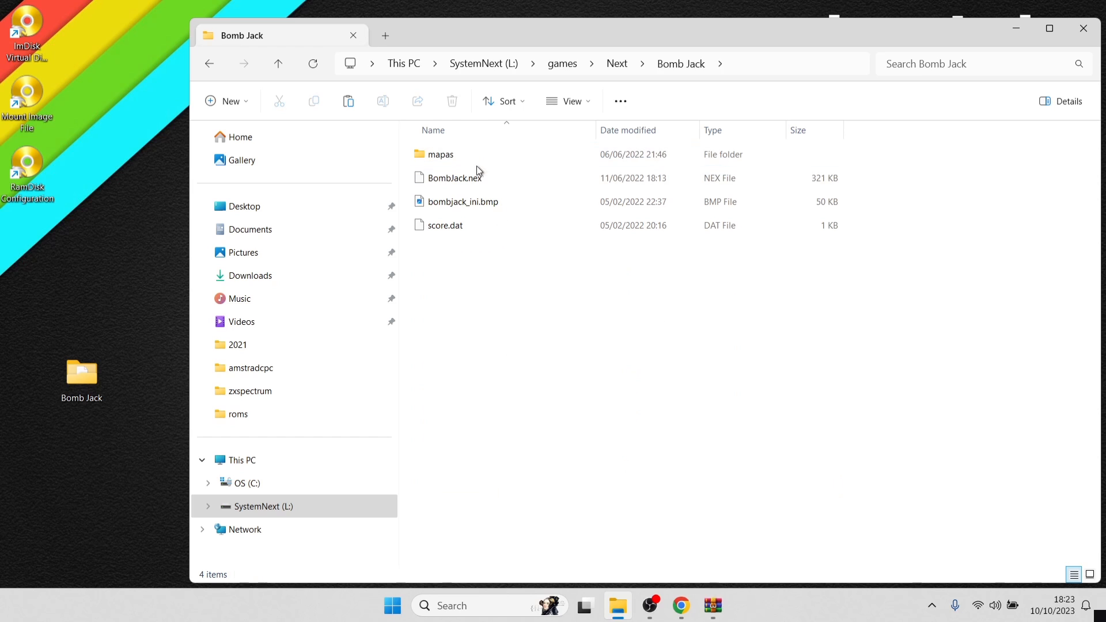
Unmount the SystemNext (L:) ImDisk virtual disk, suppressing further volume-in-use warnings and continuing with the dismount.
left_click(209, 64)
left_click(209, 64)
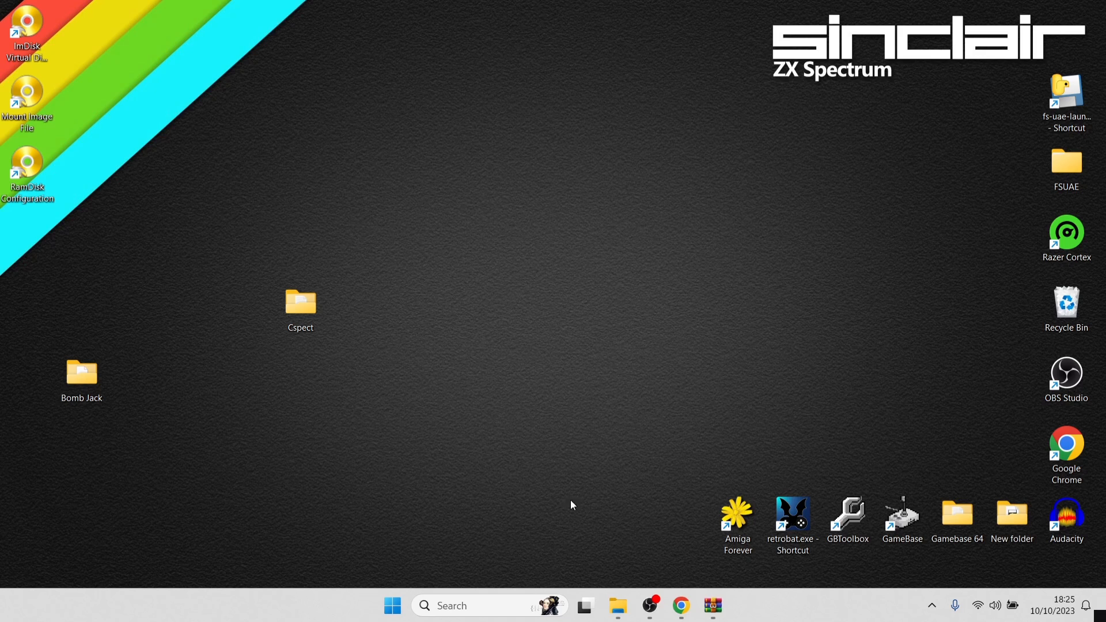
left_click(618, 605)
left_click(60, 437)
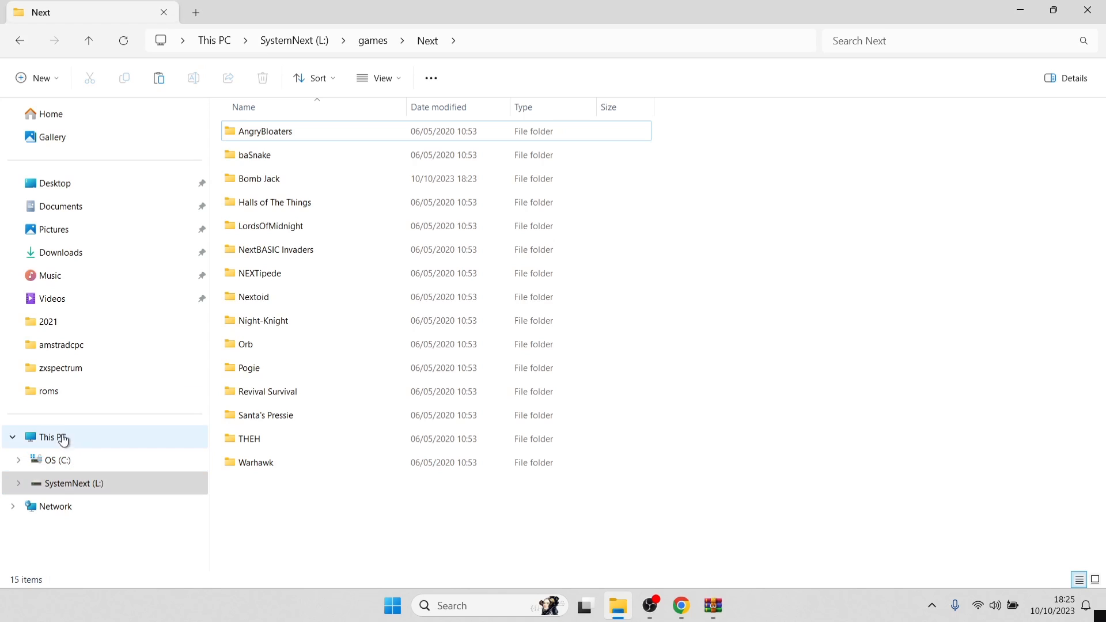
right_click(465, 148)
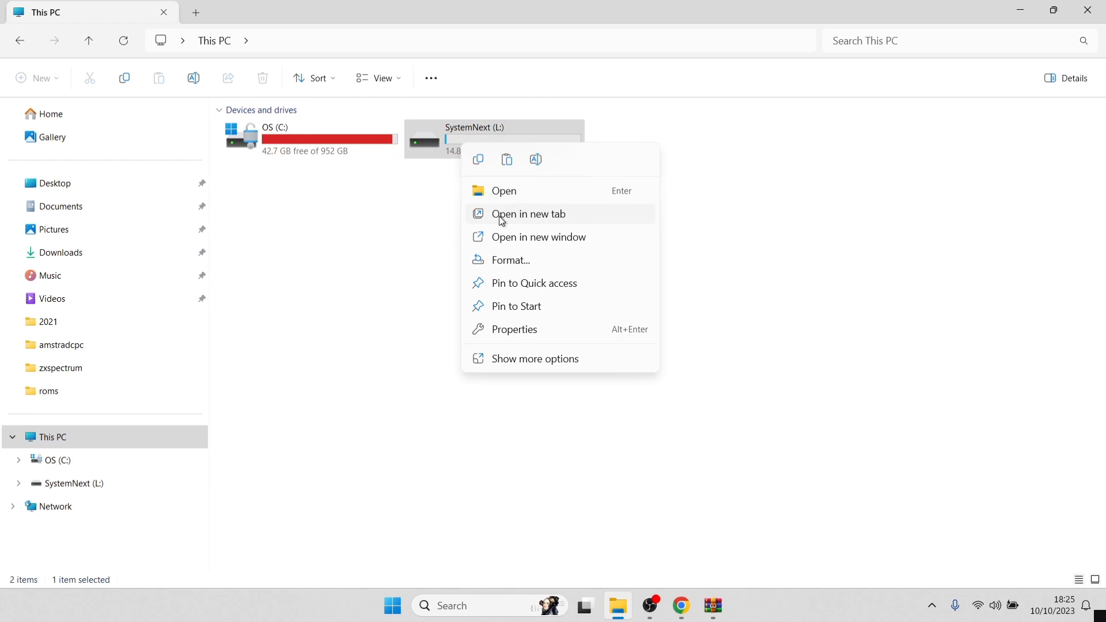
left_click(521, 361)
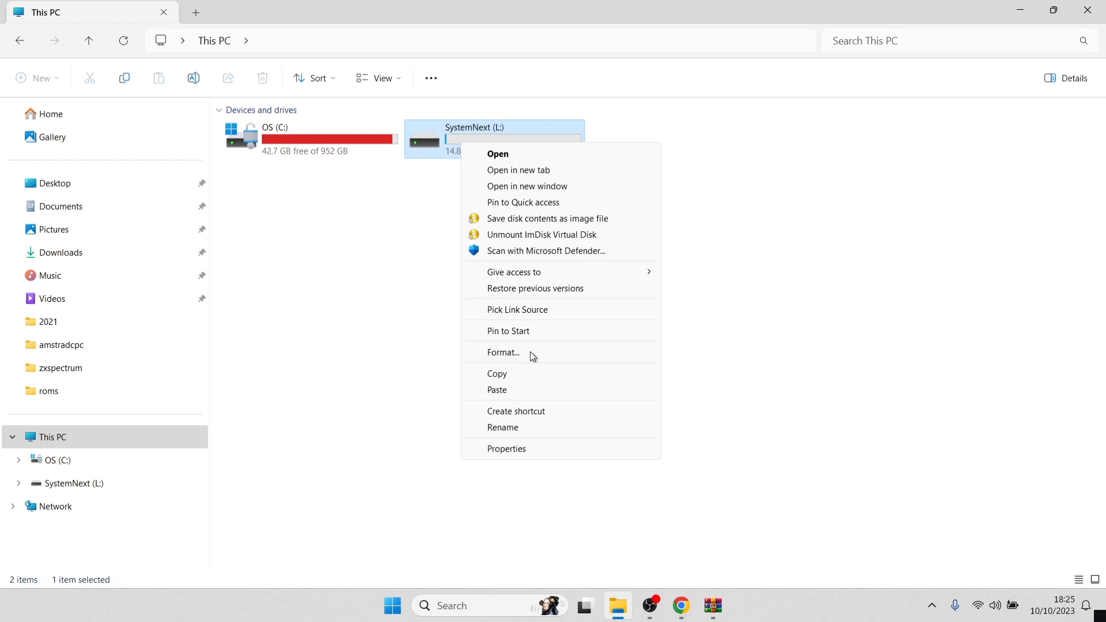
left_click(614, 243)
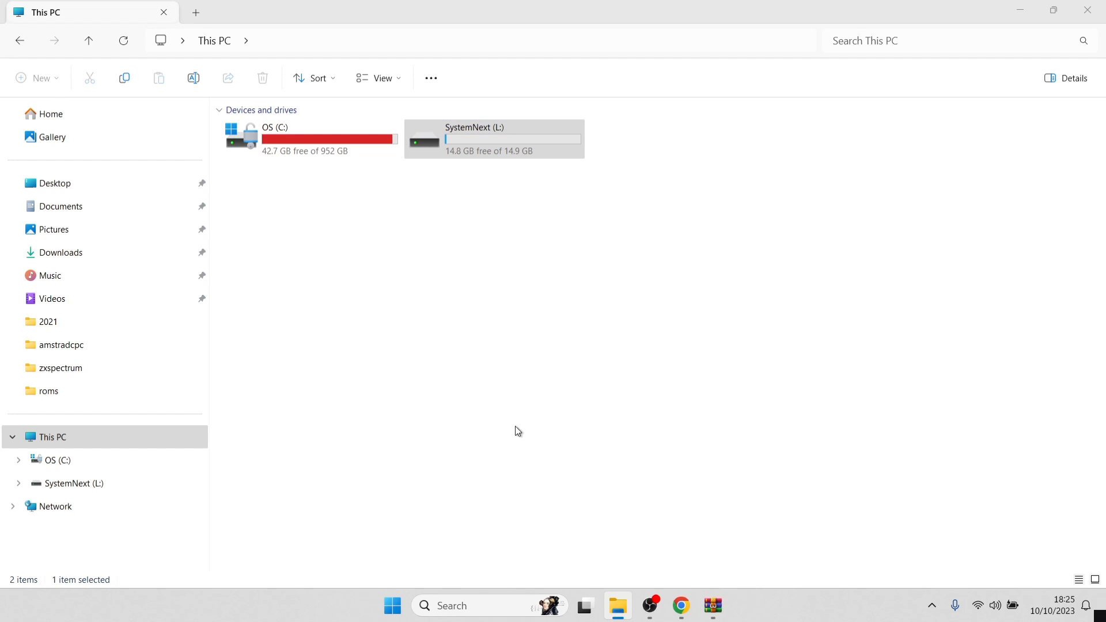
left_click(543, 355)
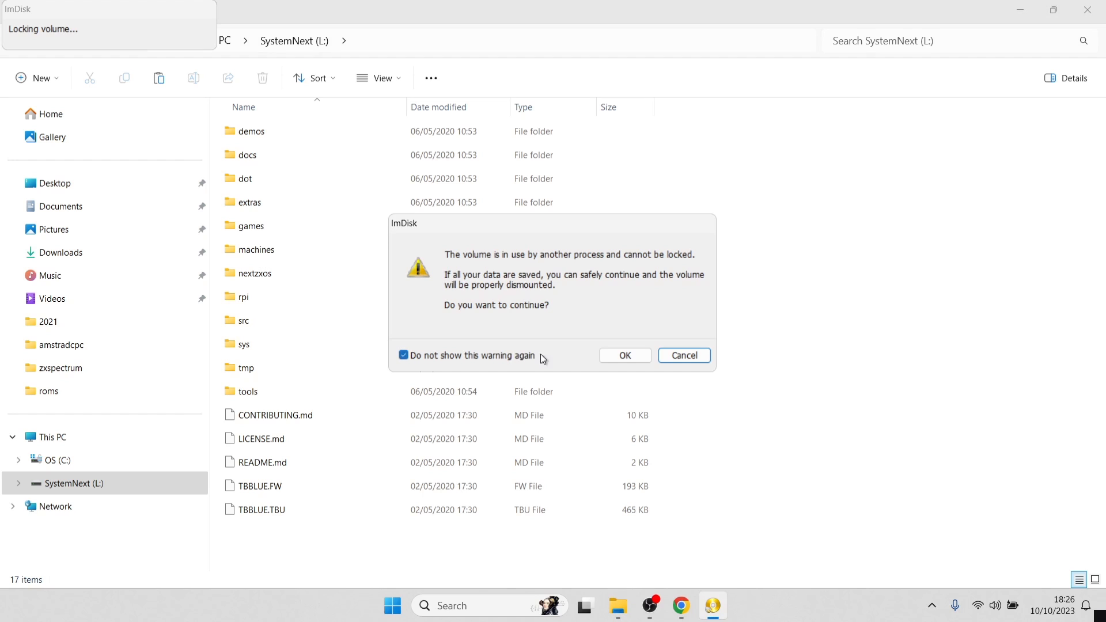
left_click(607, 356)
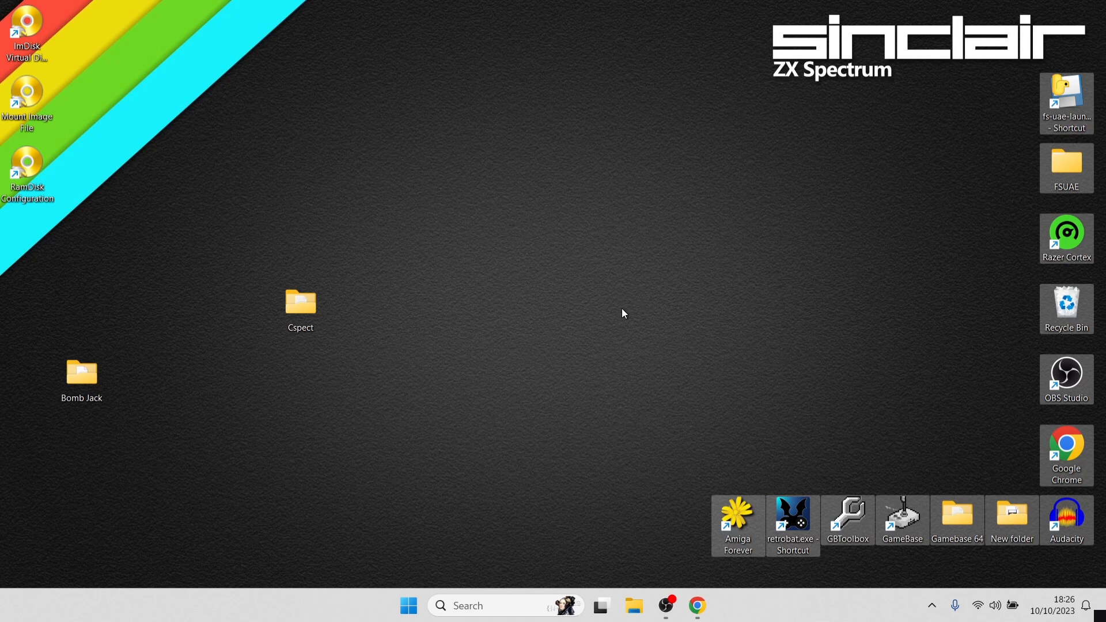
Open the Cspect folder on the desktop and launch the emulator with NextOS.bat.
double_click(305, 309)
scroll(271, 168, "down", 8)
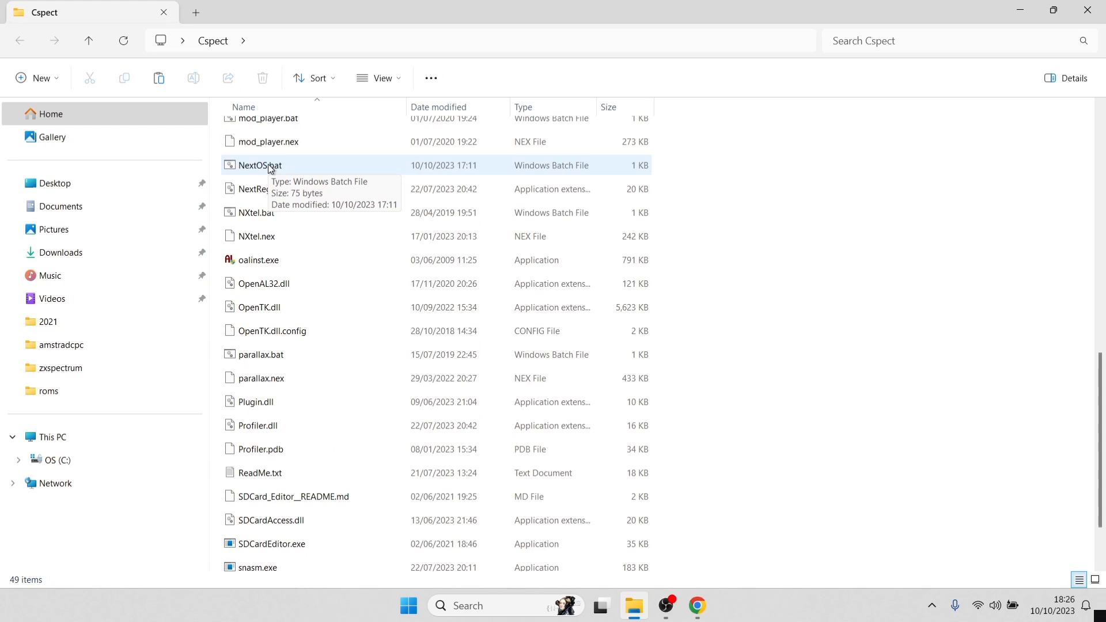
double_click(291, 167)
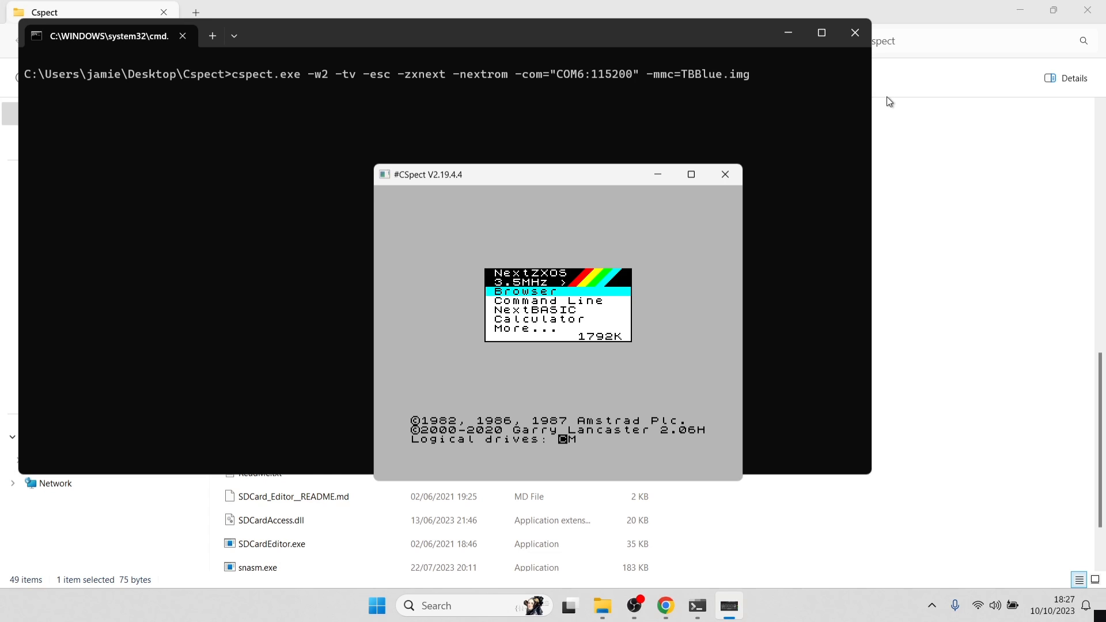
Start the NextZXOS Browser and go into the Next folder inside GAMES.
key("Return")
key("Down")
key("Down")
key("Down")
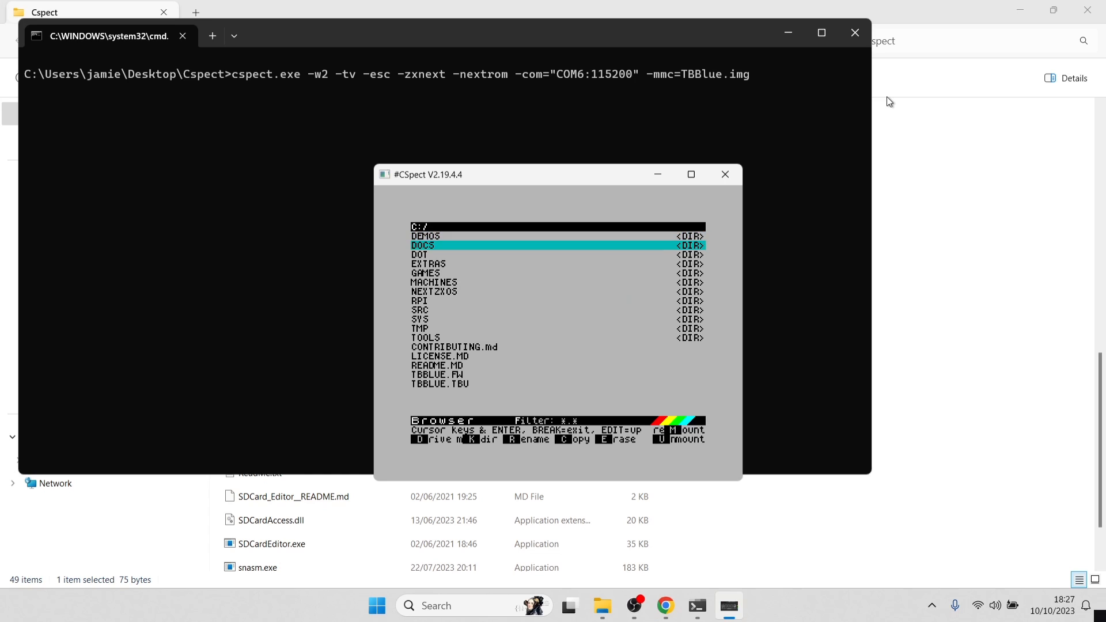
key("Down")
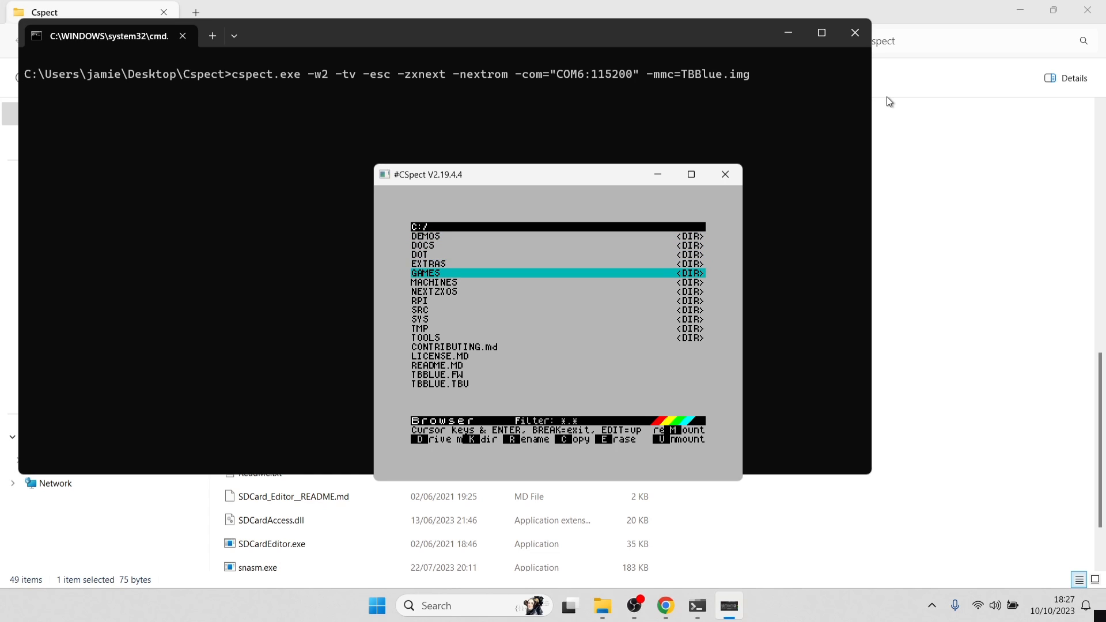
key("Return")
key("Down")
key("Down")
key("Down")
key("Down")
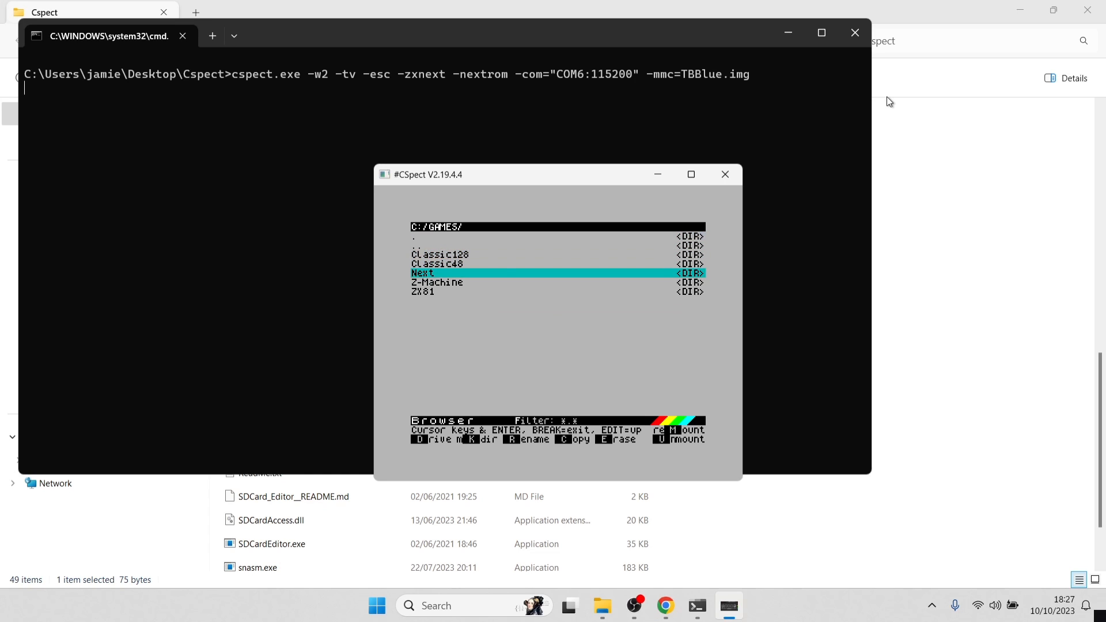
key("Return")
Open the Bomb Jack folder, run BombJack.nex and maximise the emulator window.
key("Down")
key("Down")
key("Down")
key("Down")
key("Down")
key("Down")
key("Down")
key("Down")
key("Down")
key("Down")
key("Down")
key("Down")
key("Down")
key("Down")
key("Down")
key("Down")
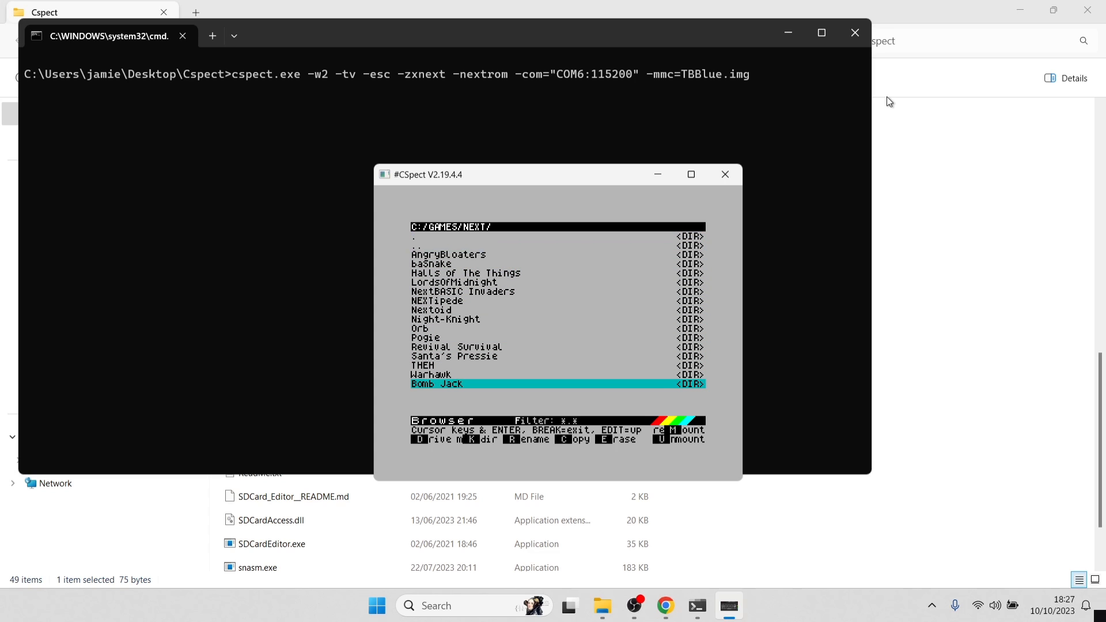
key("Return")
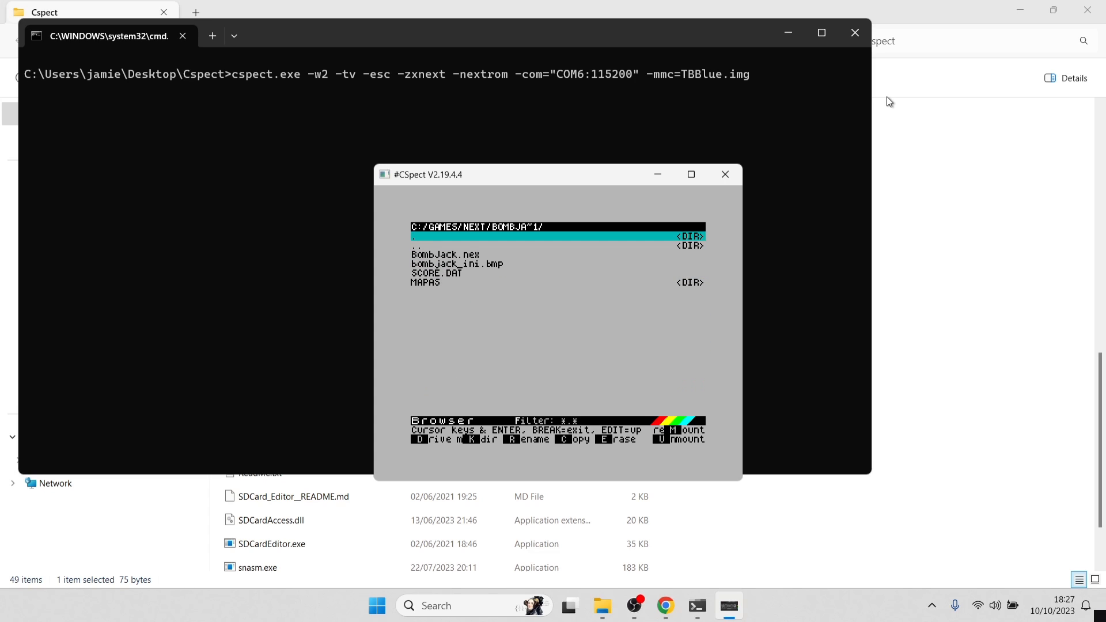
key("Down")
key("Down")
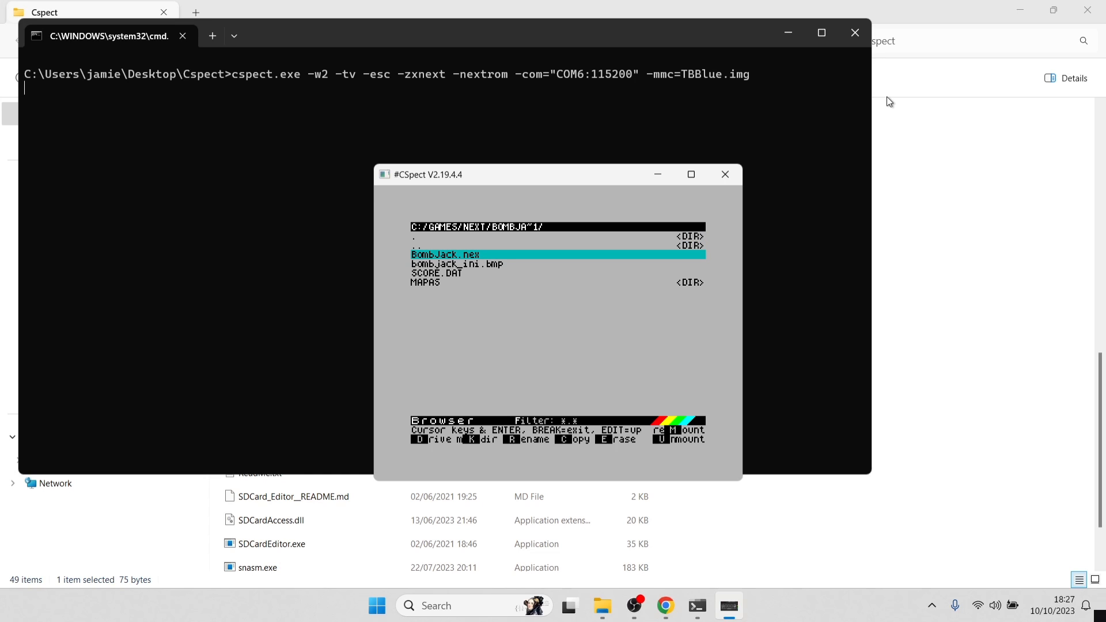
key("Return")
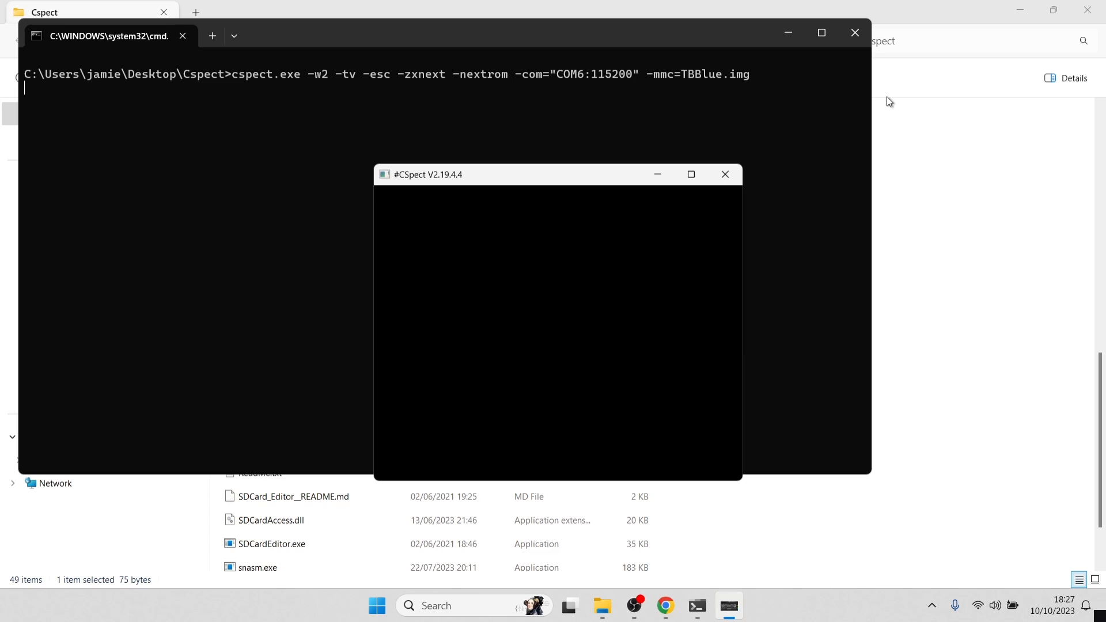
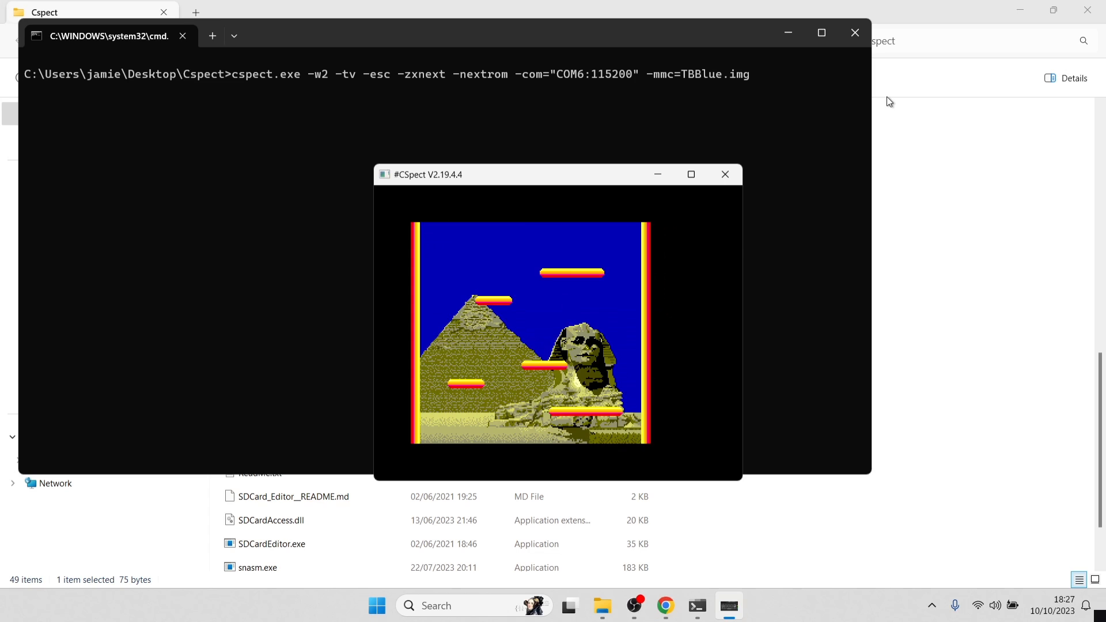
left_click(691, 175)
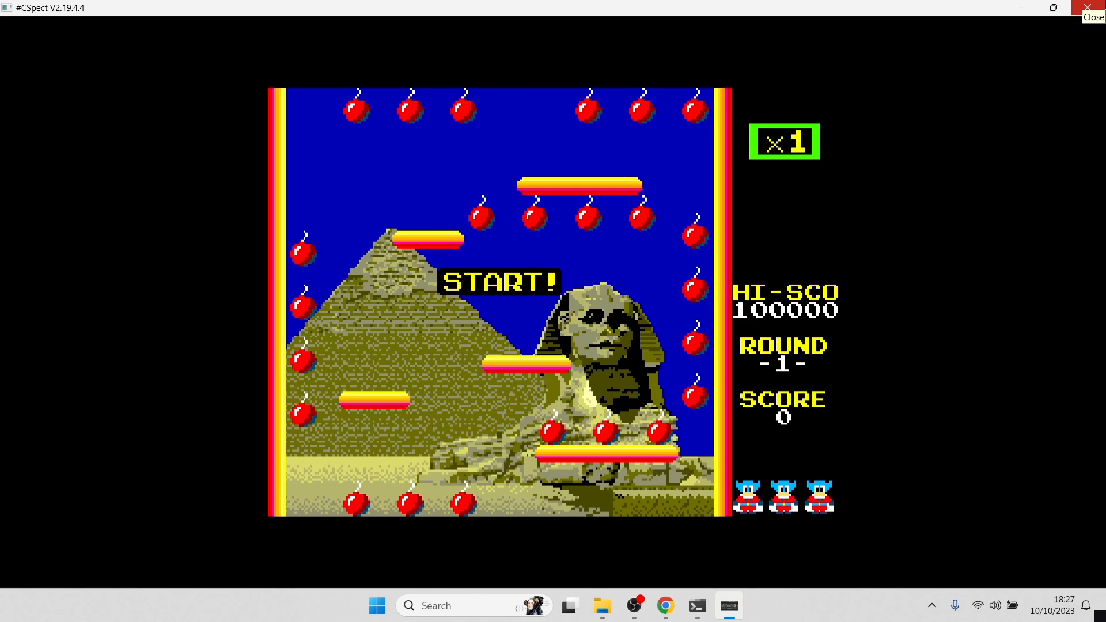
Play round 1 of Bomb Jack to test it, moving and jumping between the platforms to collect bombs and avoid enemies.
key("Right")
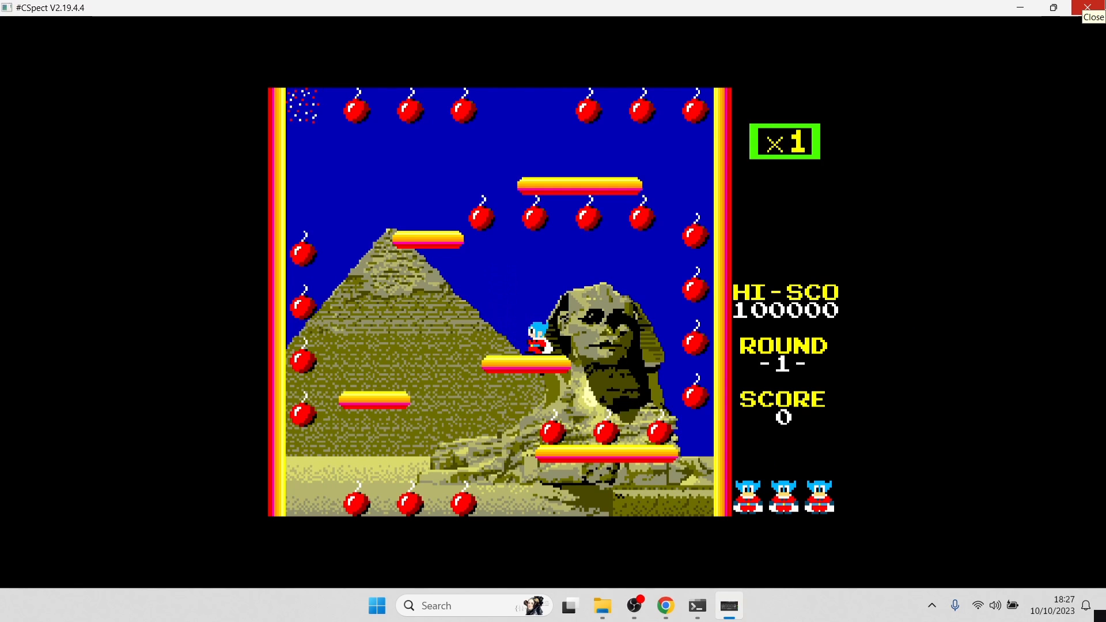
key("Right")
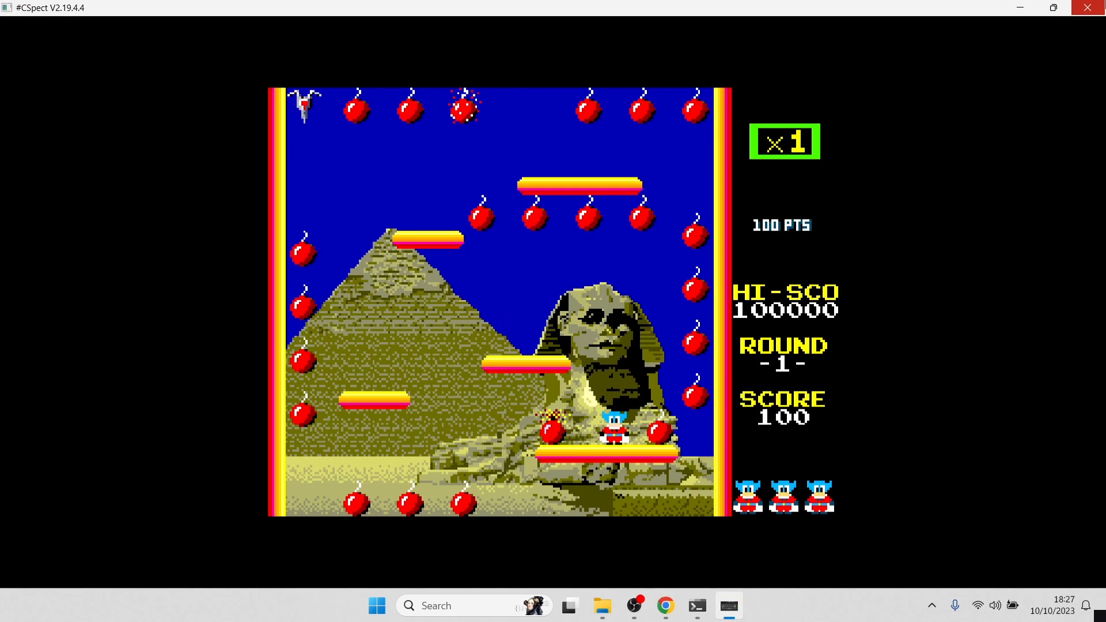
key("Up")
key("Left")
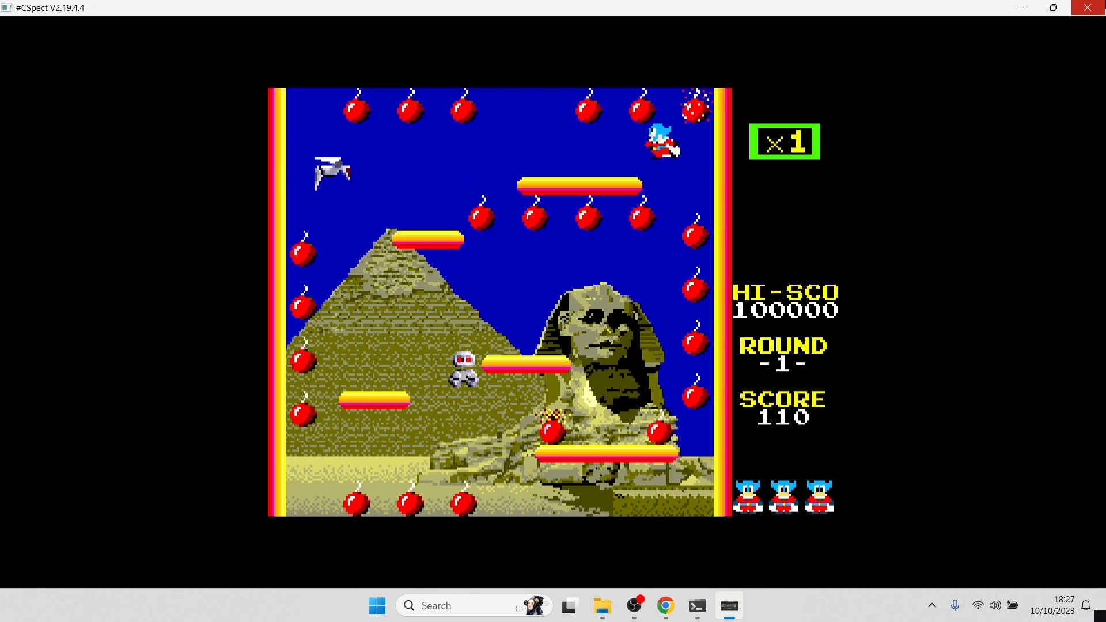
key("Right")
key("Right")
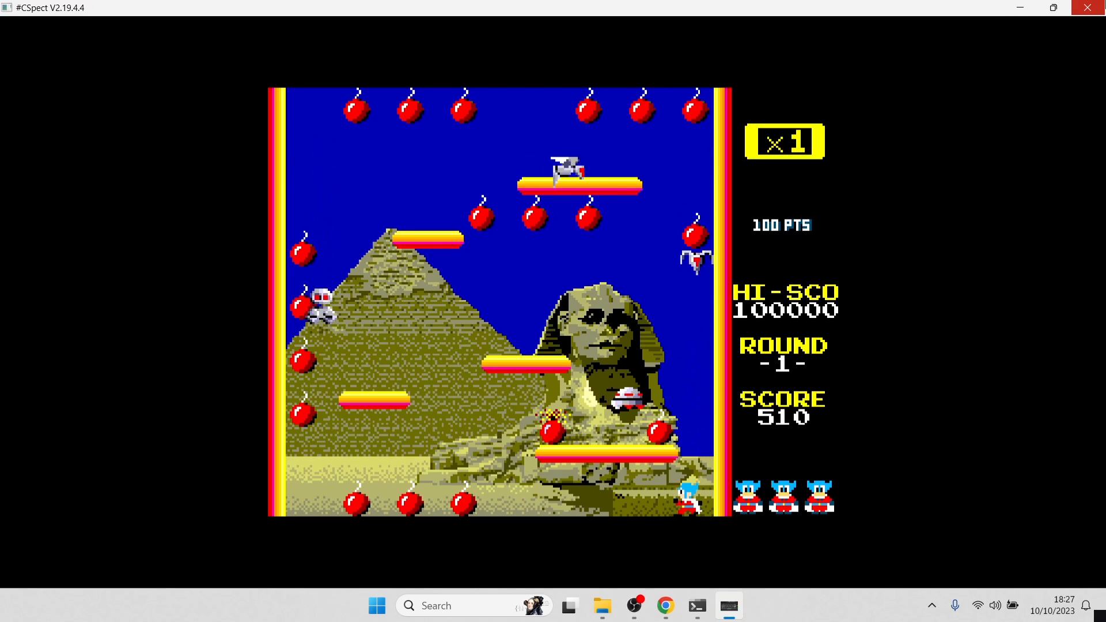
key("Left")
key("Up")
key("Left")
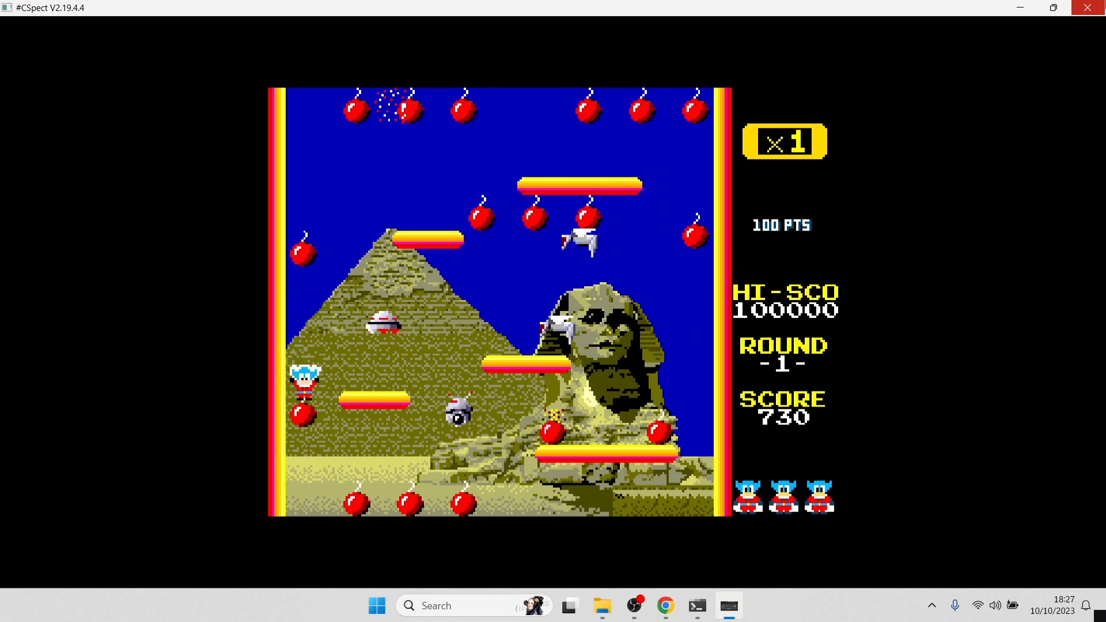
key("Right")
key("Right")
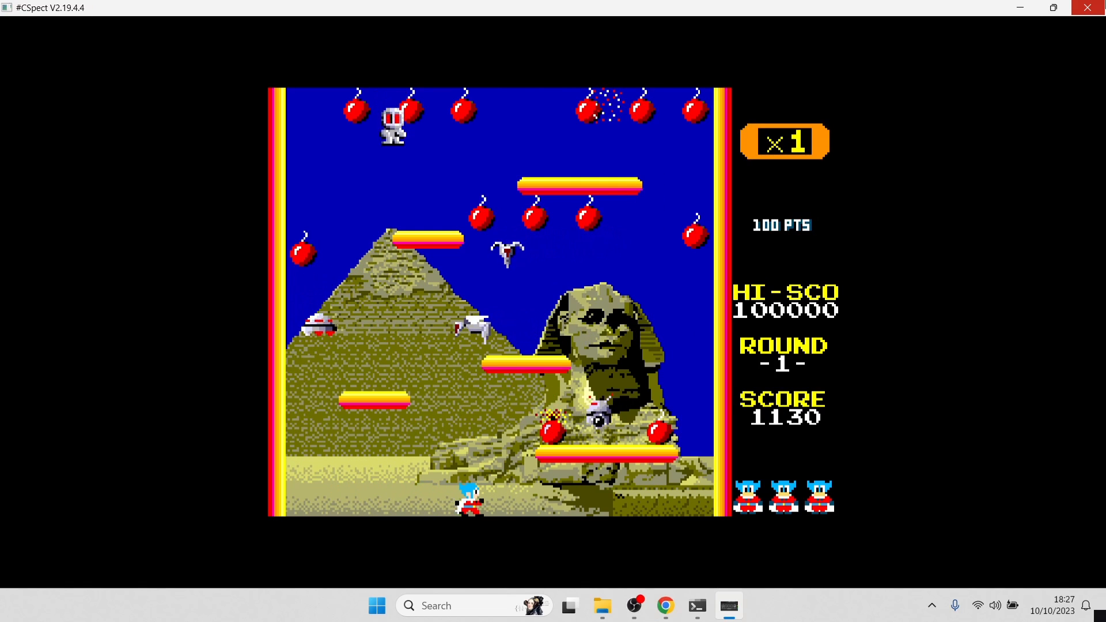
key("Up")
key("Right")
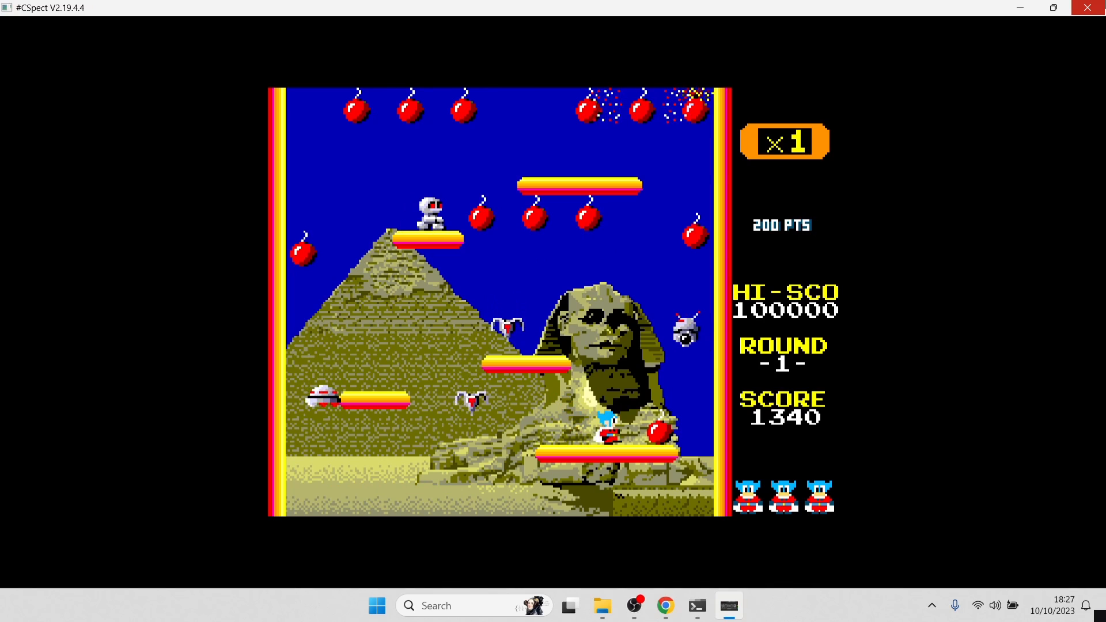
key("Up")
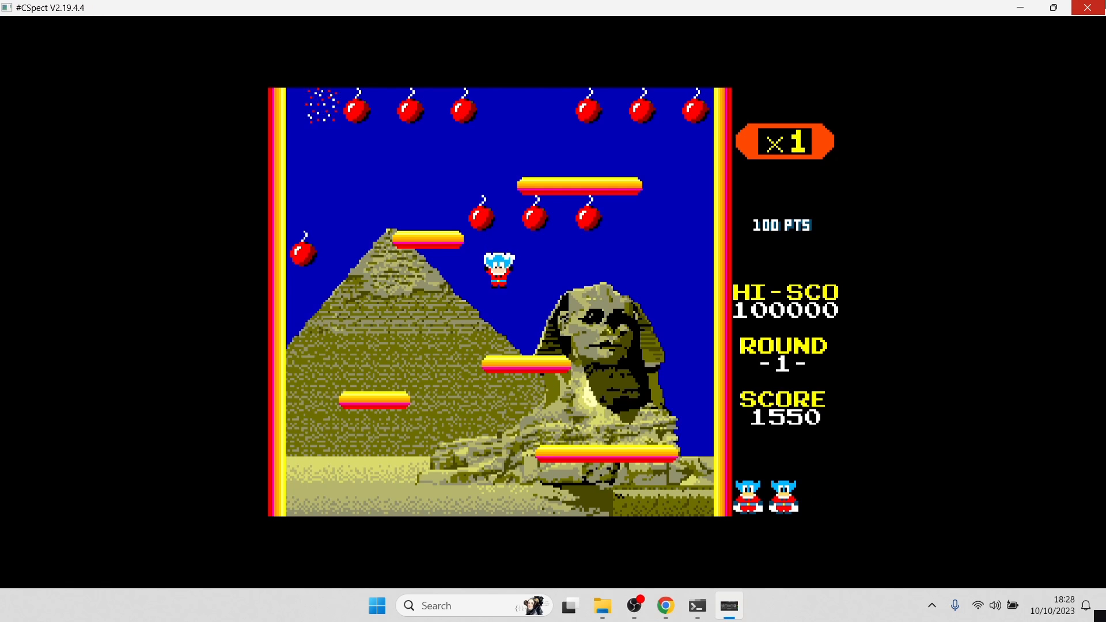
key("Right")
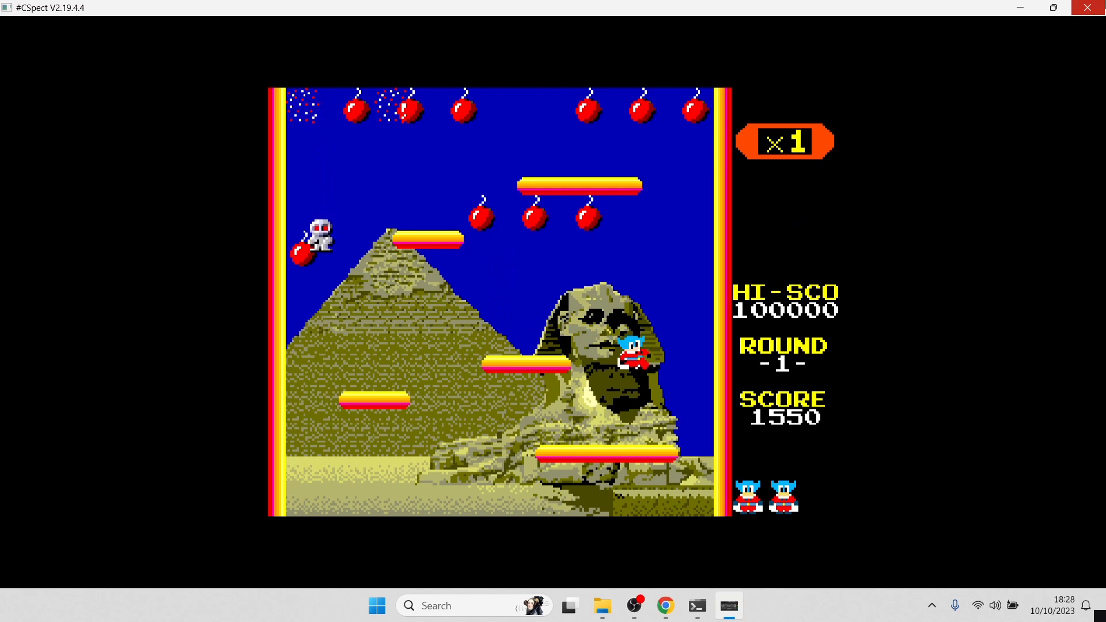
key("space")
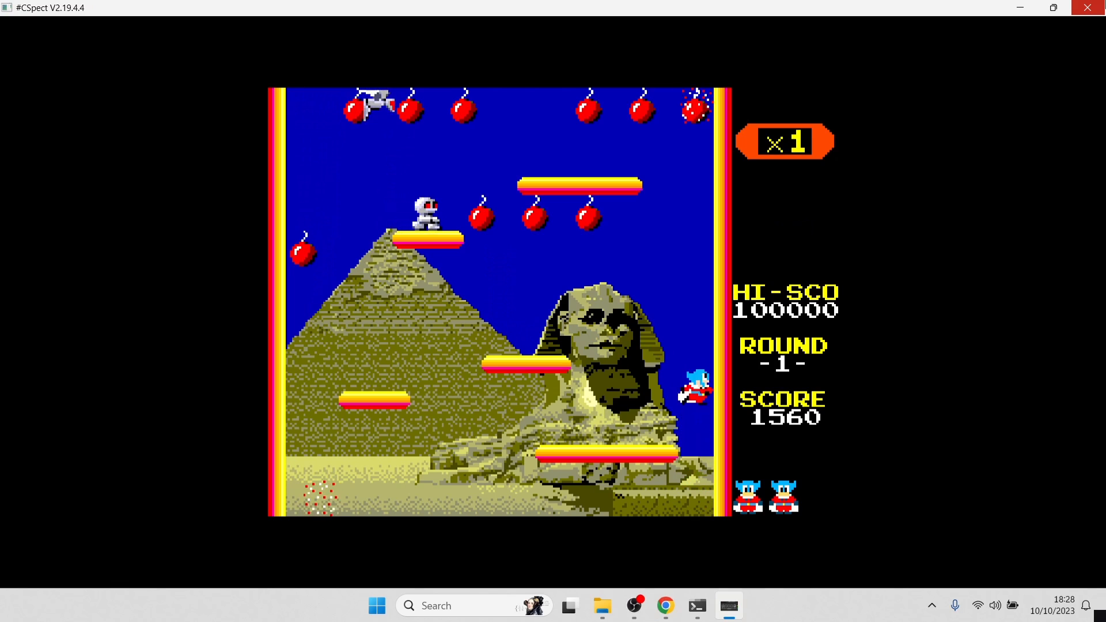
key("Left")
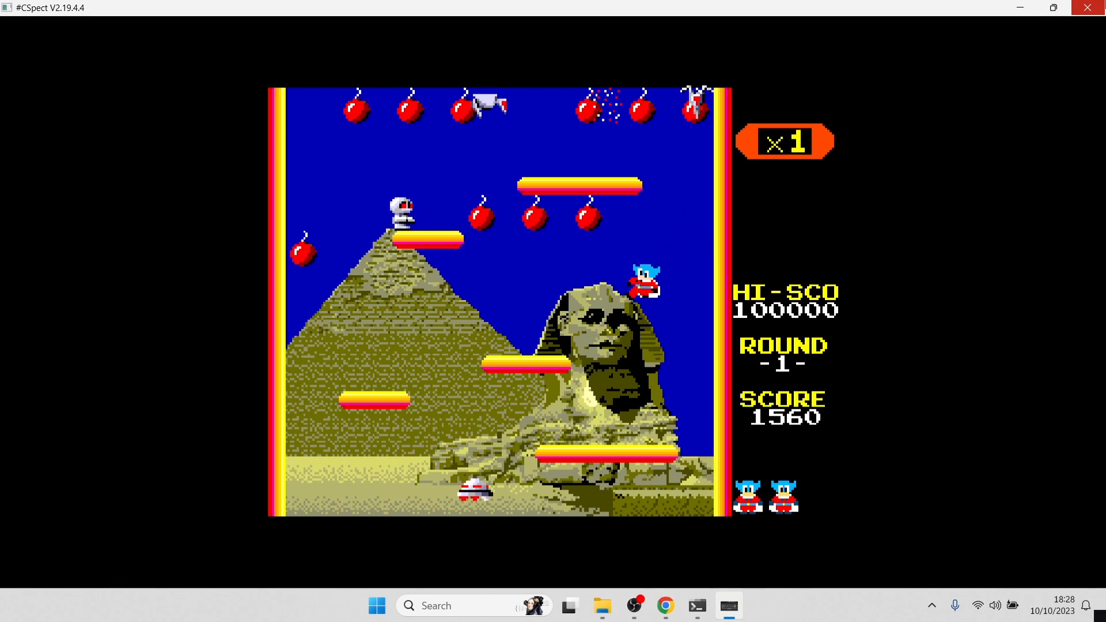
key("space")
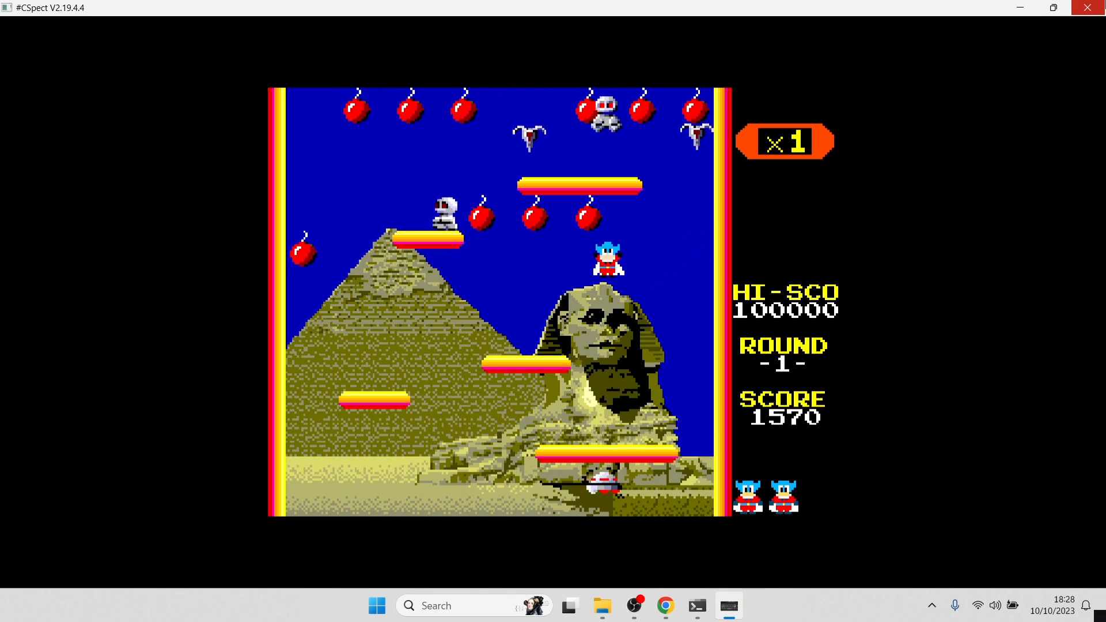
key("Left")
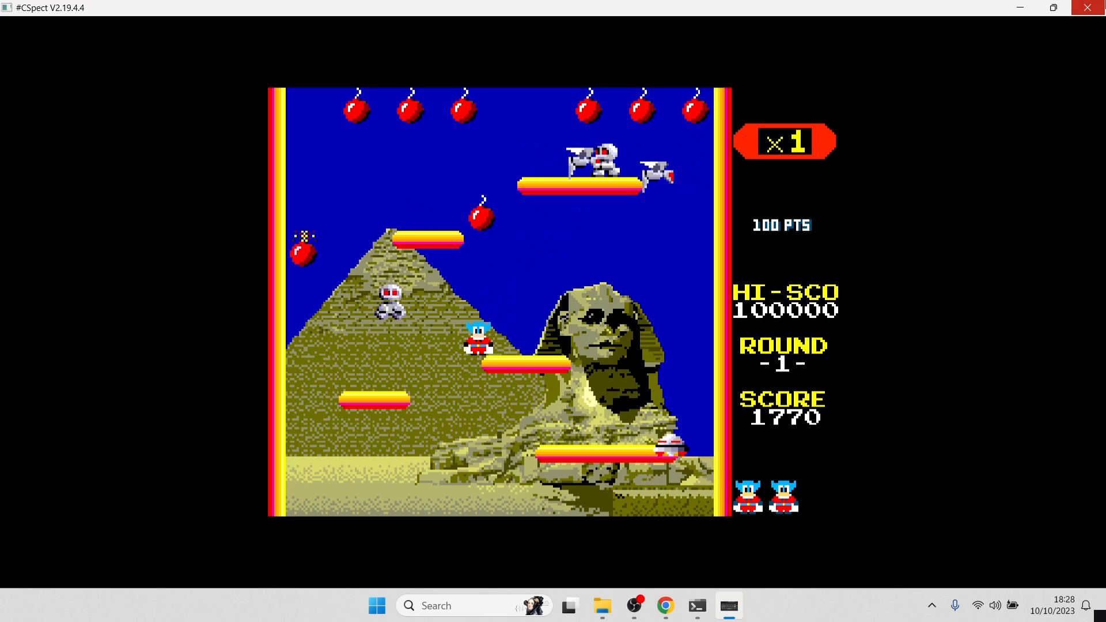
key("space")
key("Left")
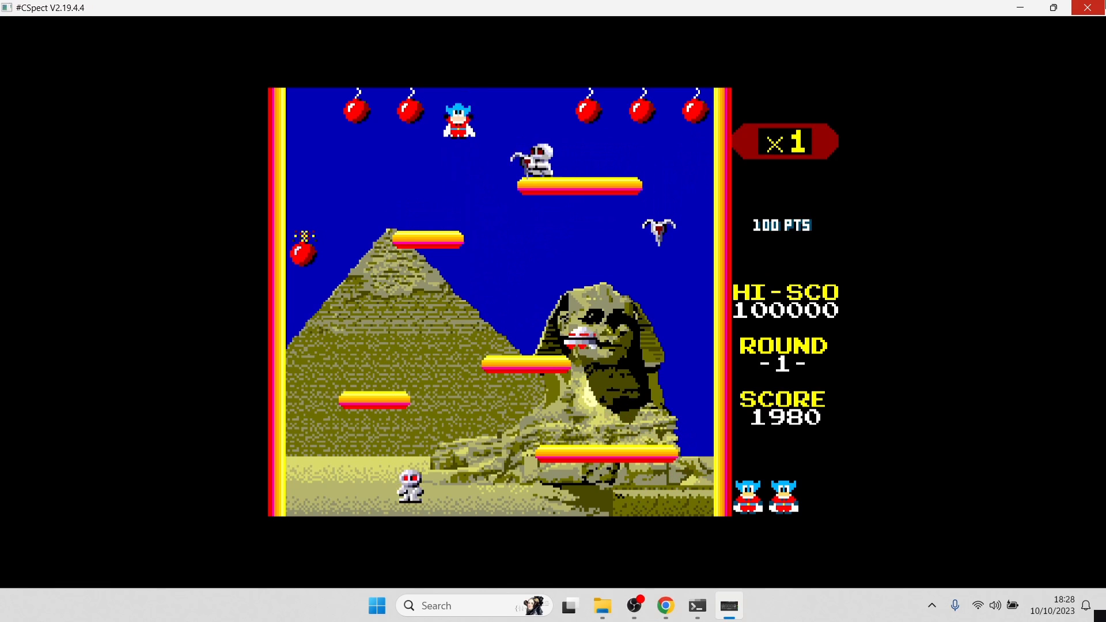
key("Right")
key("space")
key("Left")
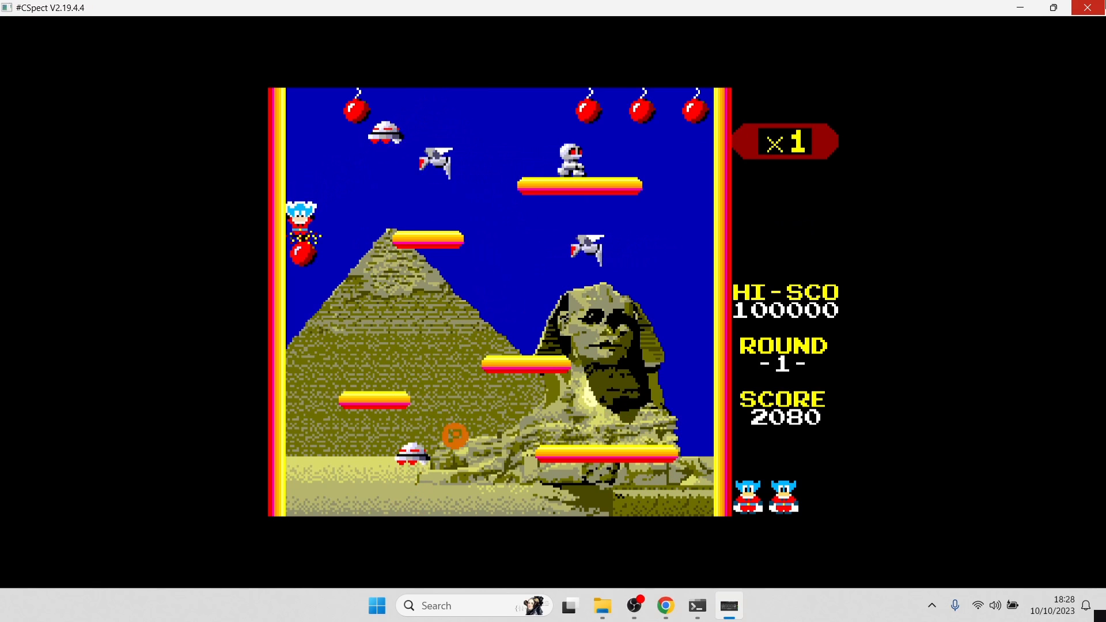
key("Right")
key("Right")
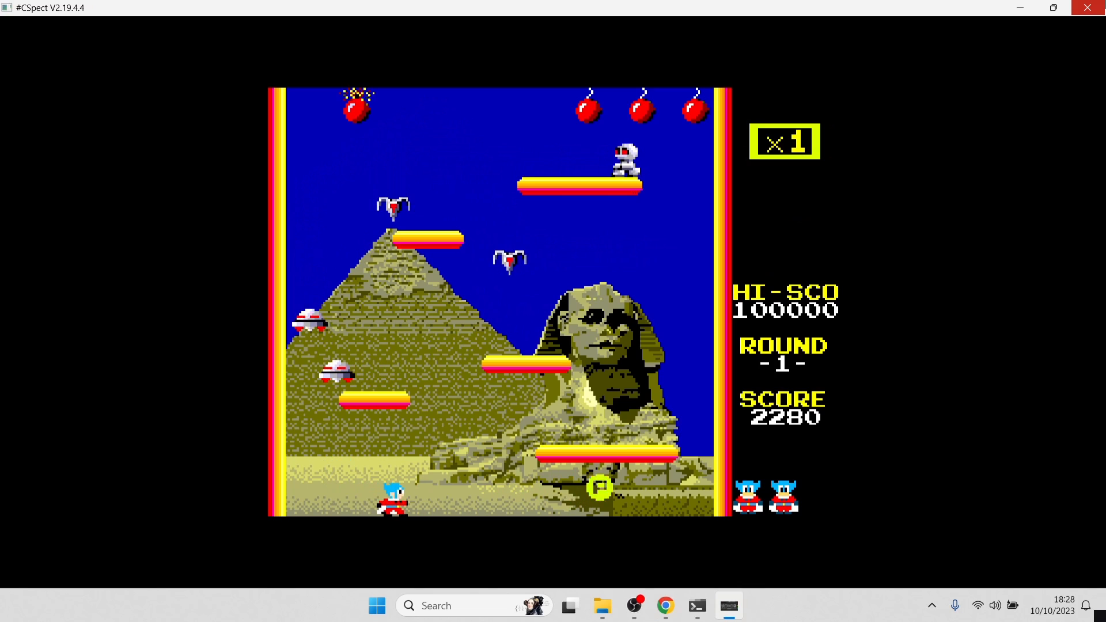
key("Right")
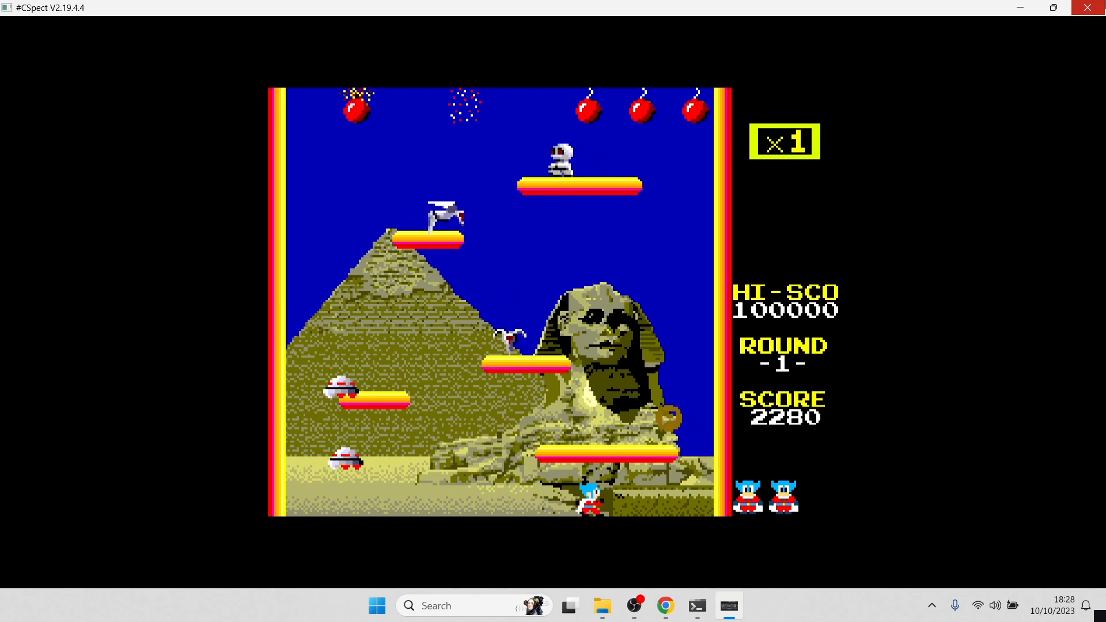
key("space")
key("Left")
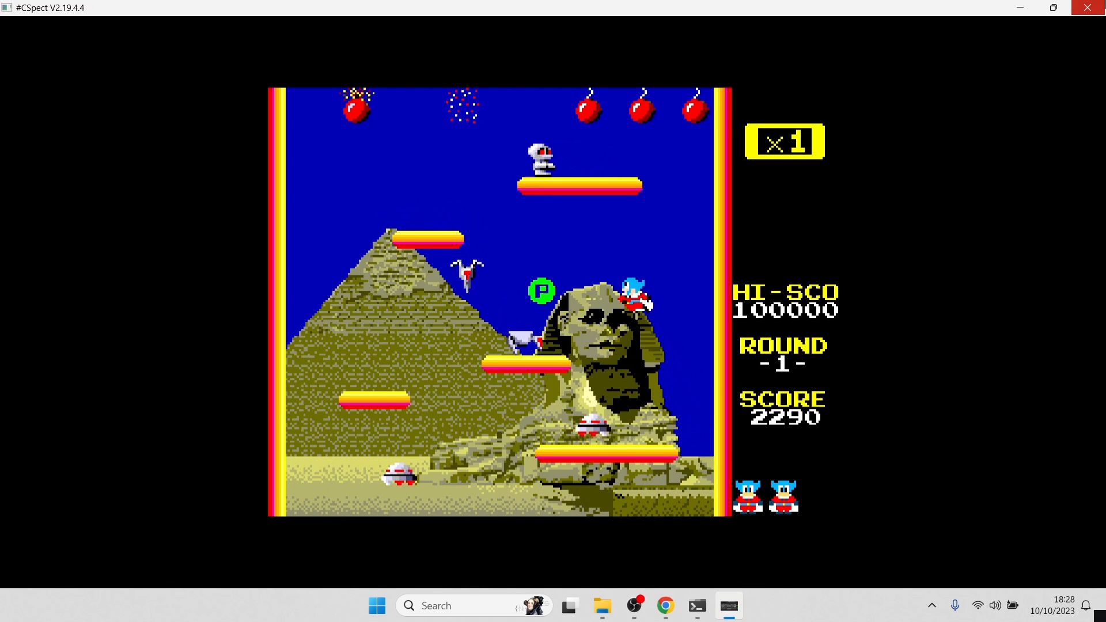
key("Right")
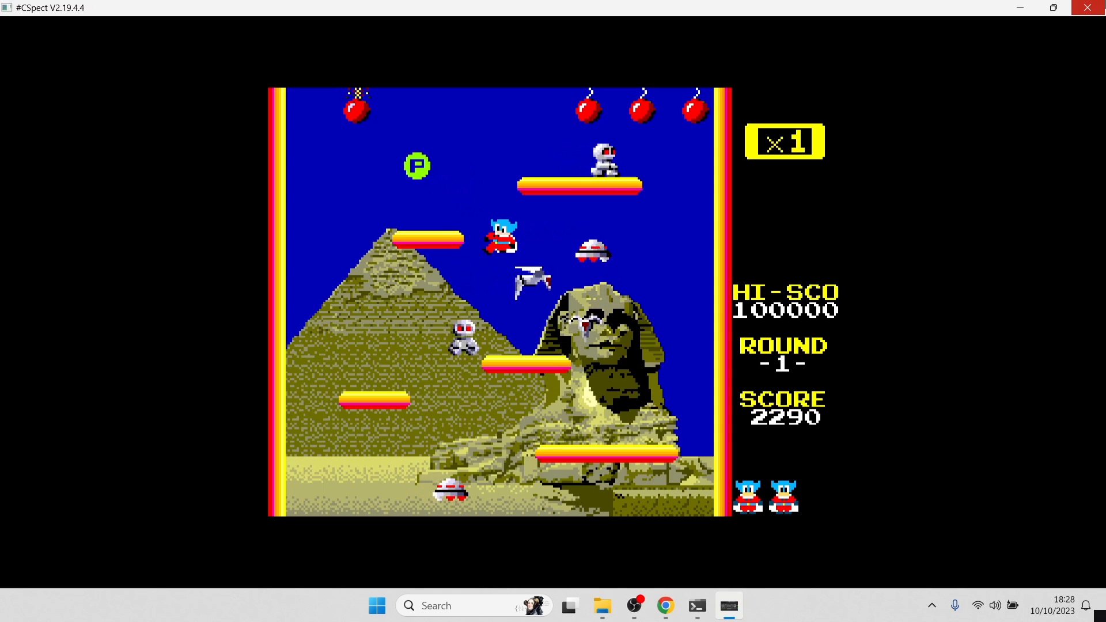
key("Left")
key("Left")
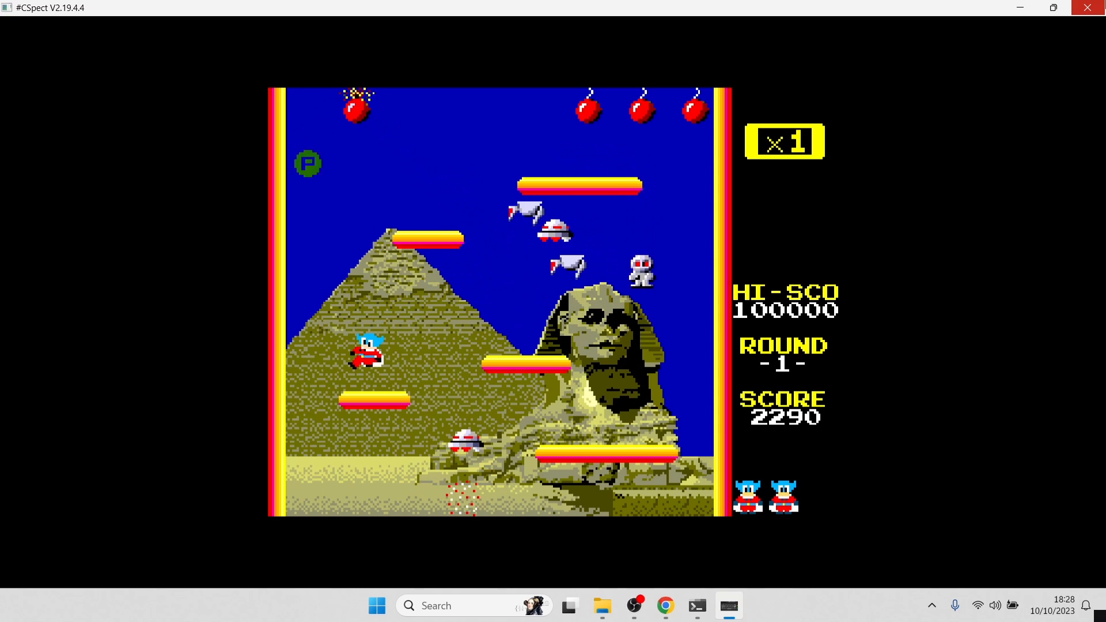
key("space")
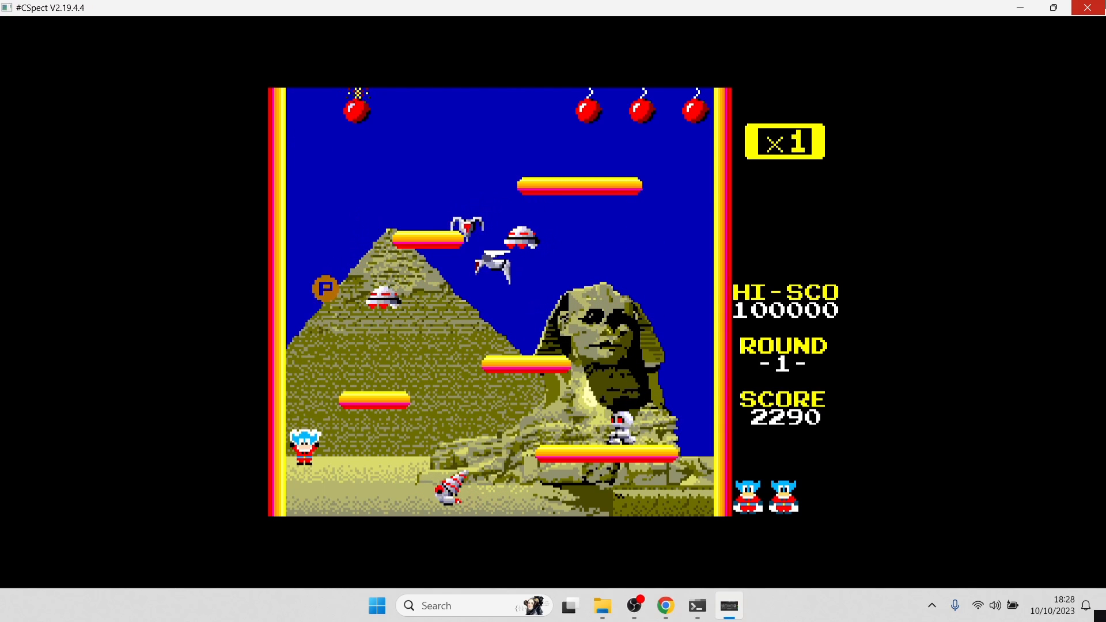
key("space")
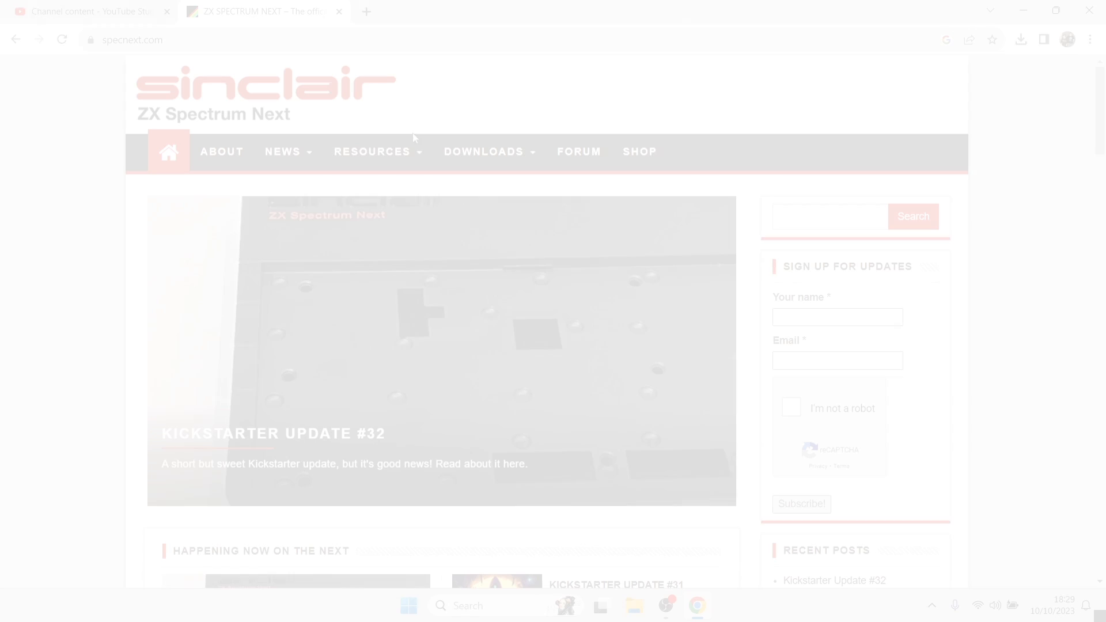
Open the Software Library on specnext.com and browse the list of Spectrum Next titles.
mouse_move(407, 153)
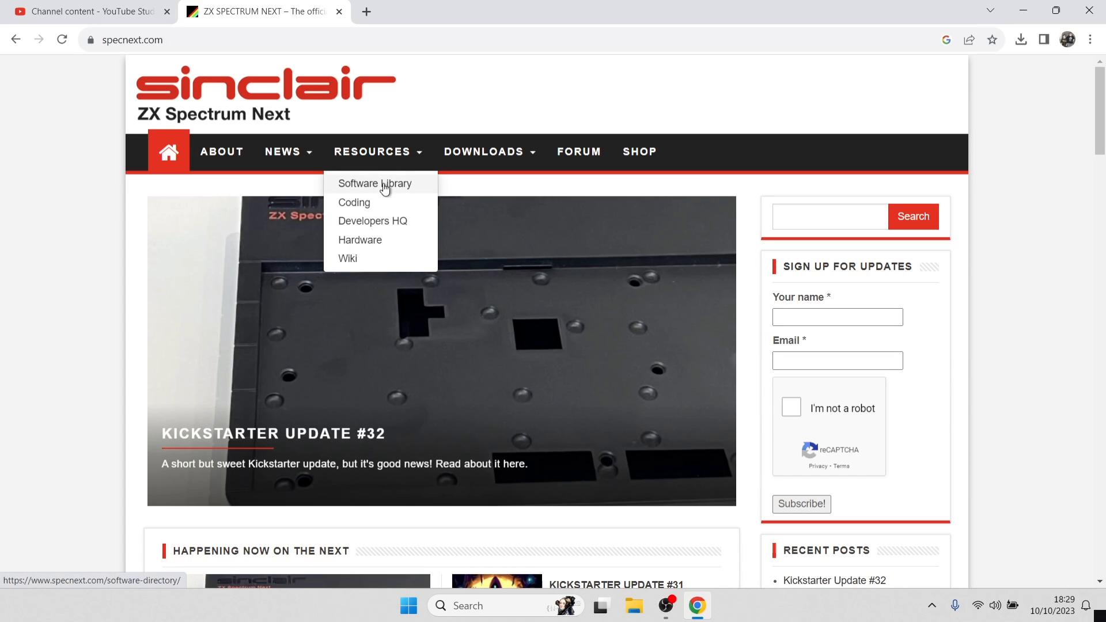
left_click(383, 183)
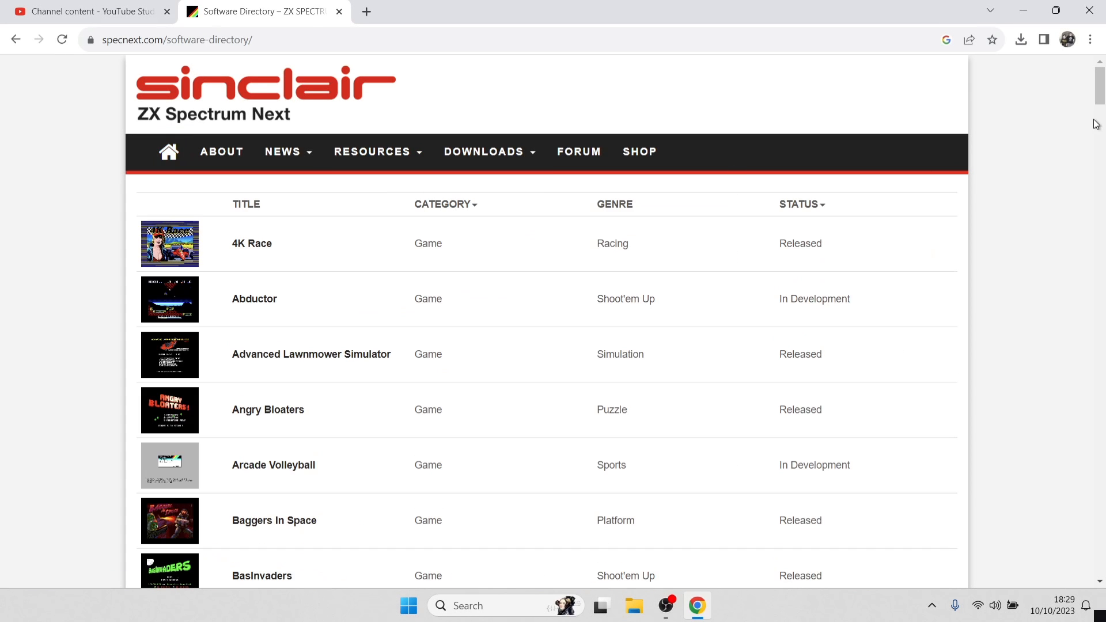
left_click_drag(1102, 97, 1103, 167)
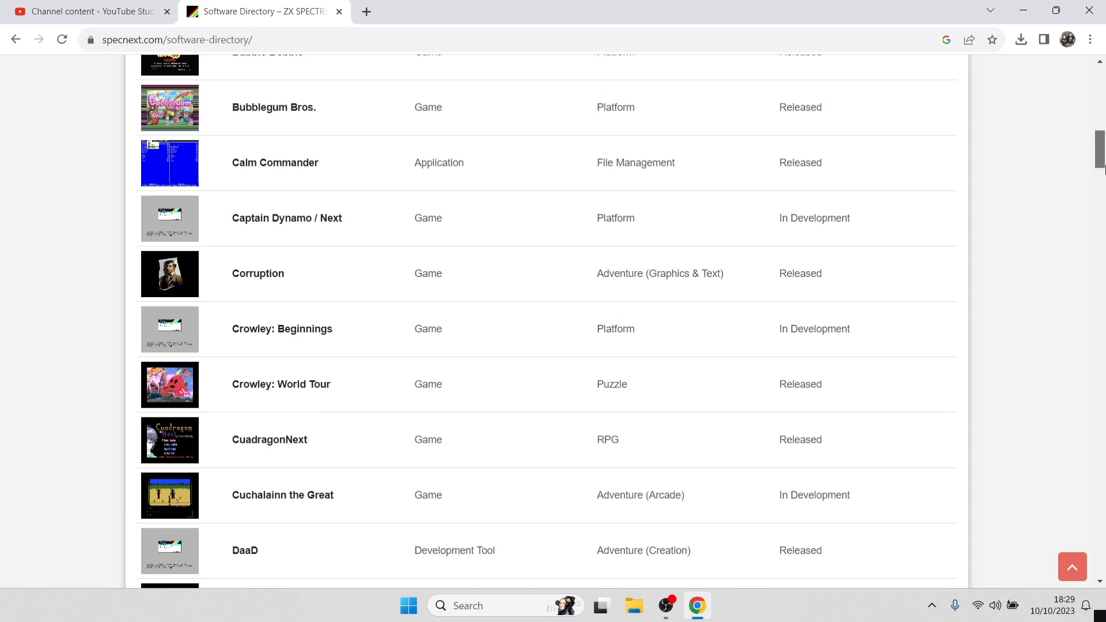
left_click_drag(1104, 167, 1105, 287)
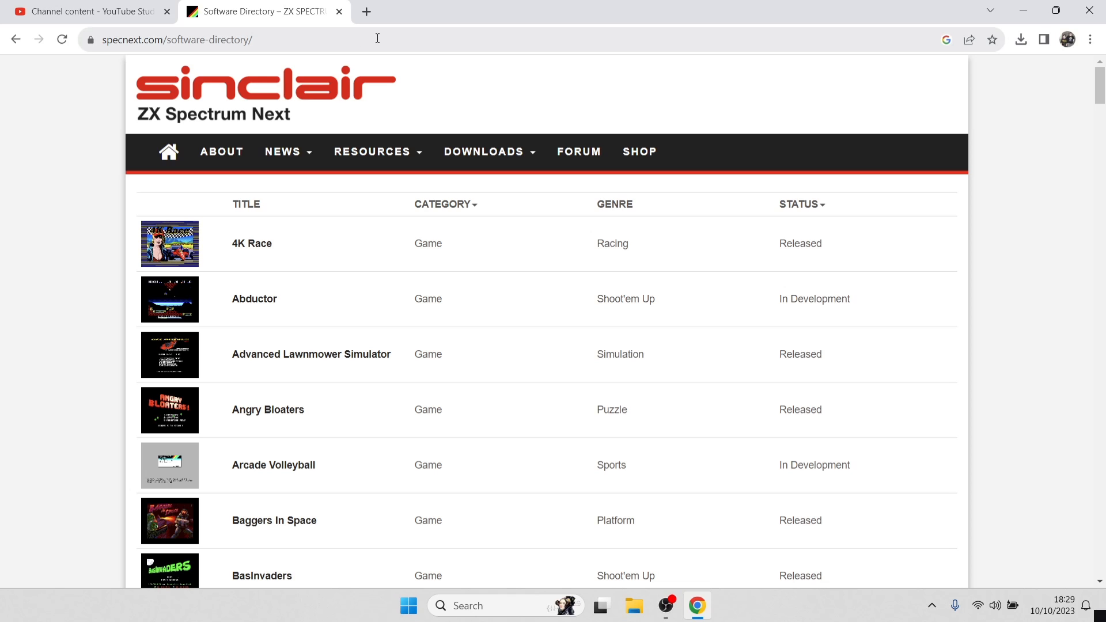
Go to itch.io and search the site for "aliens neoplasma".
left_click(378, 38)
type("itch.io")
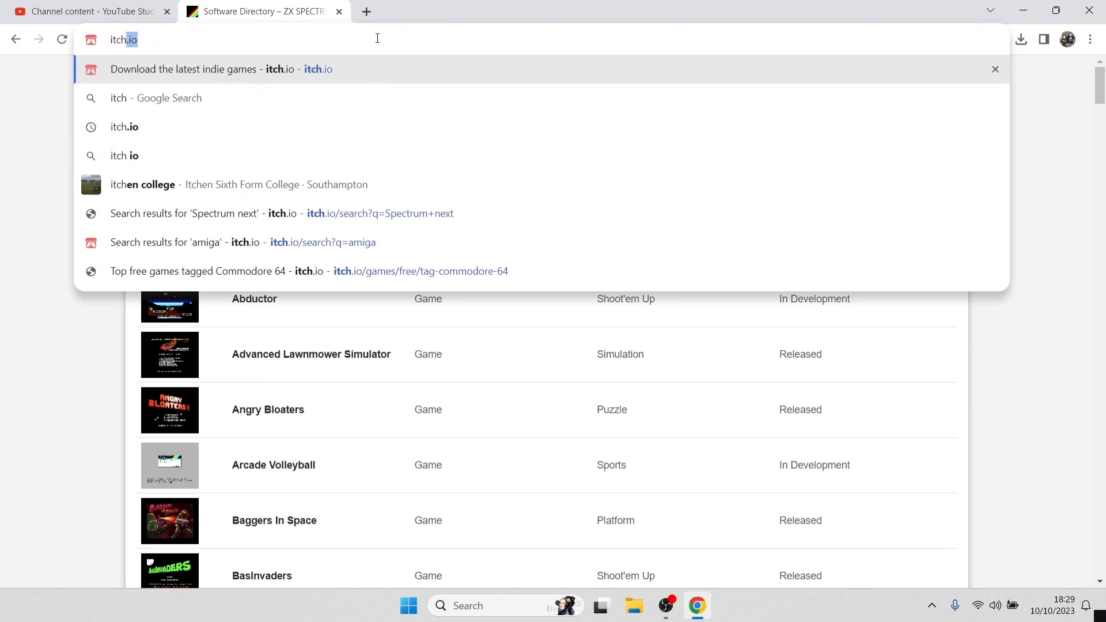
key("Return")
left_click(676, 73)
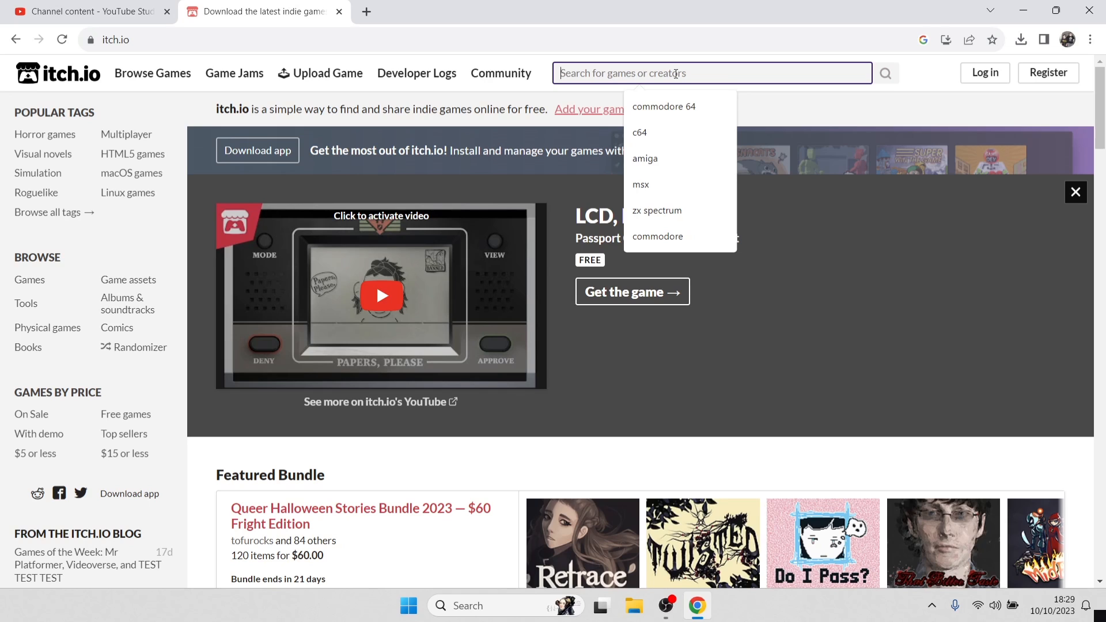
type("aliens neoplasma")
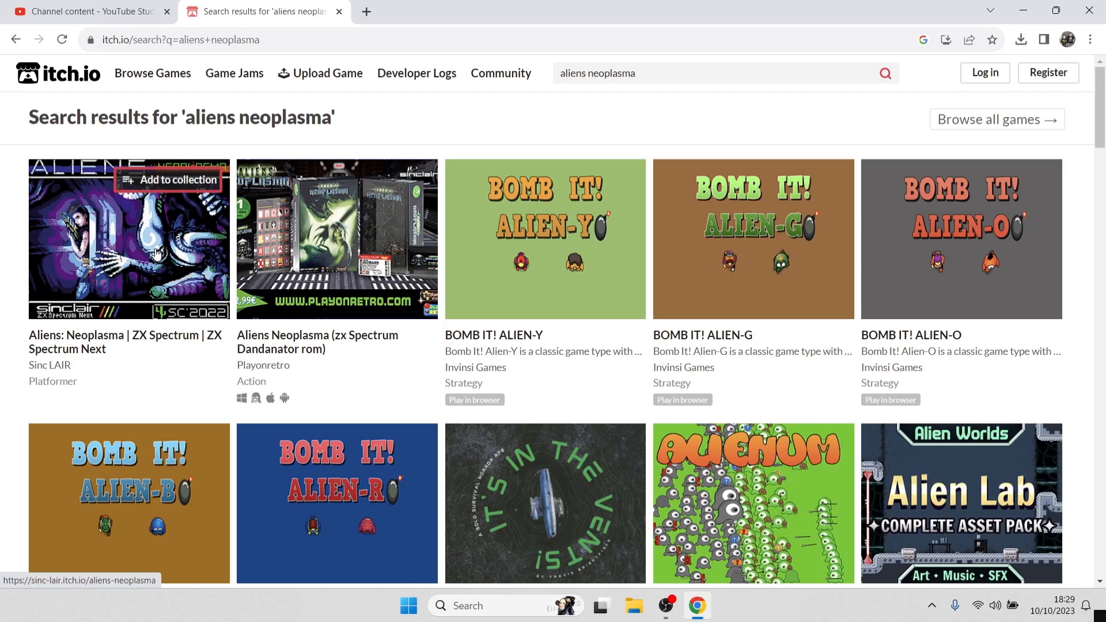
Open the Aliens: Neoplasma game page for ZX Spectrum Next and download Aliens_Neoplasma_1_3.zip without paying.
left_click(162, 254)
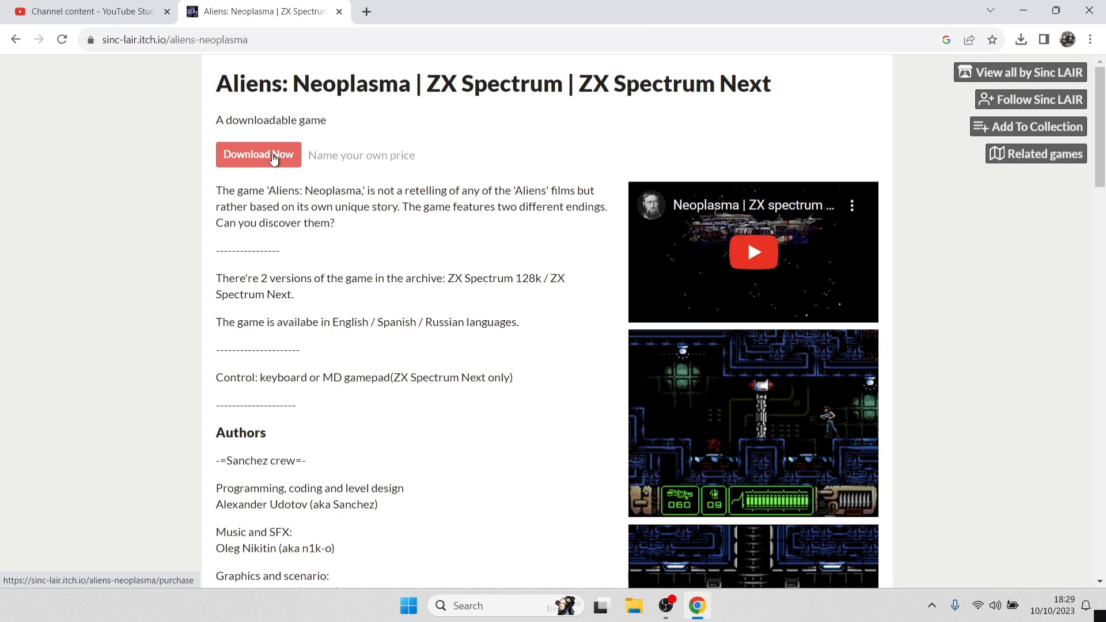
left_click(271, 154)
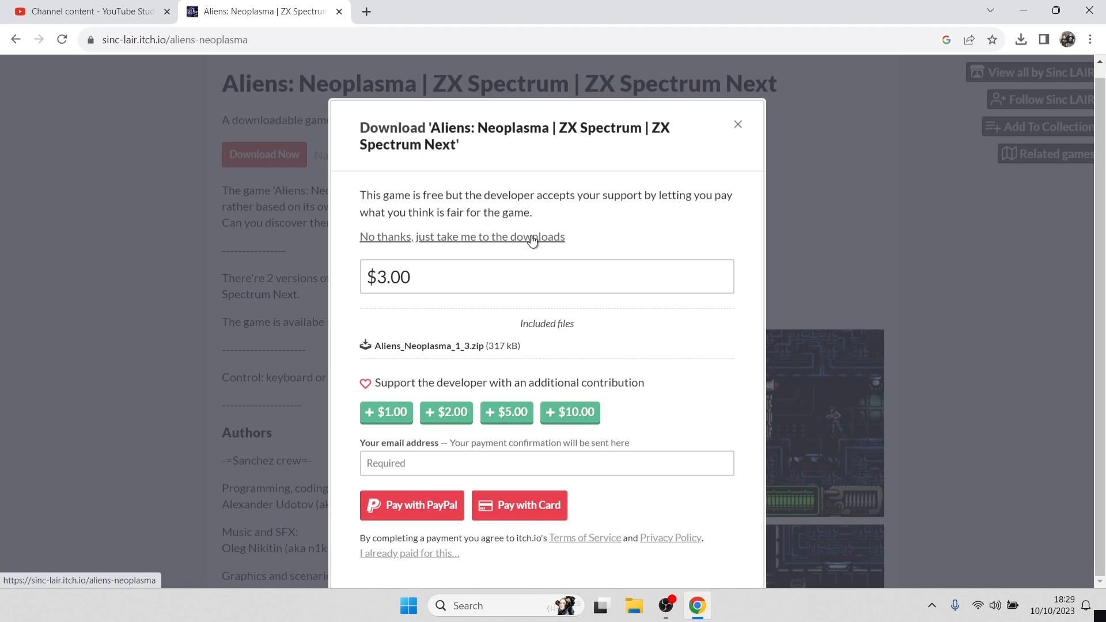
left_click(533, 238)
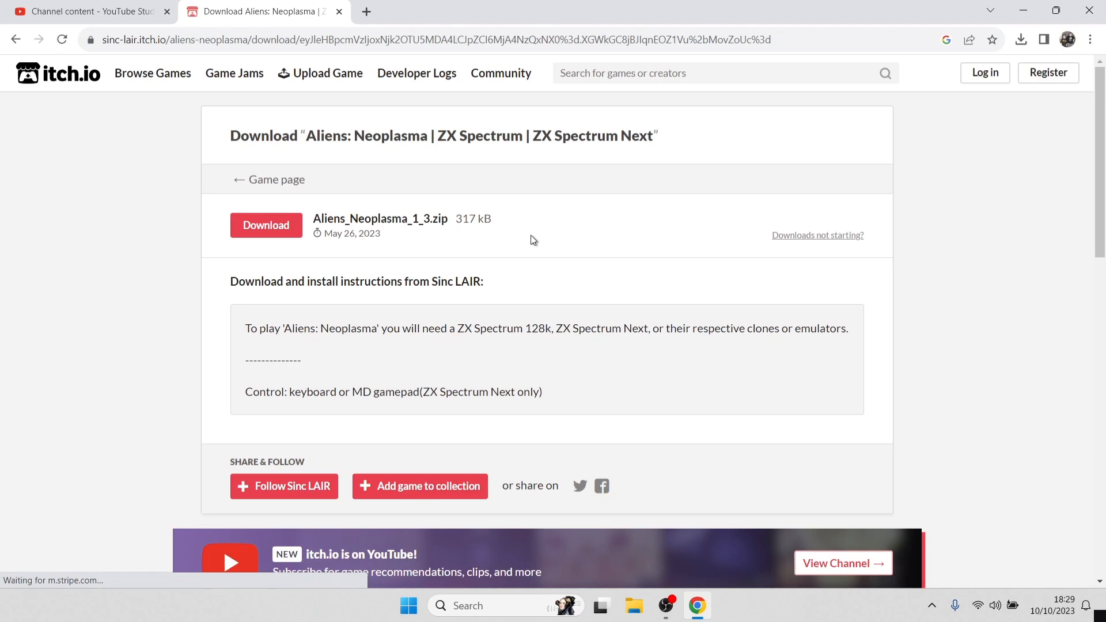
left_click(277, 230)
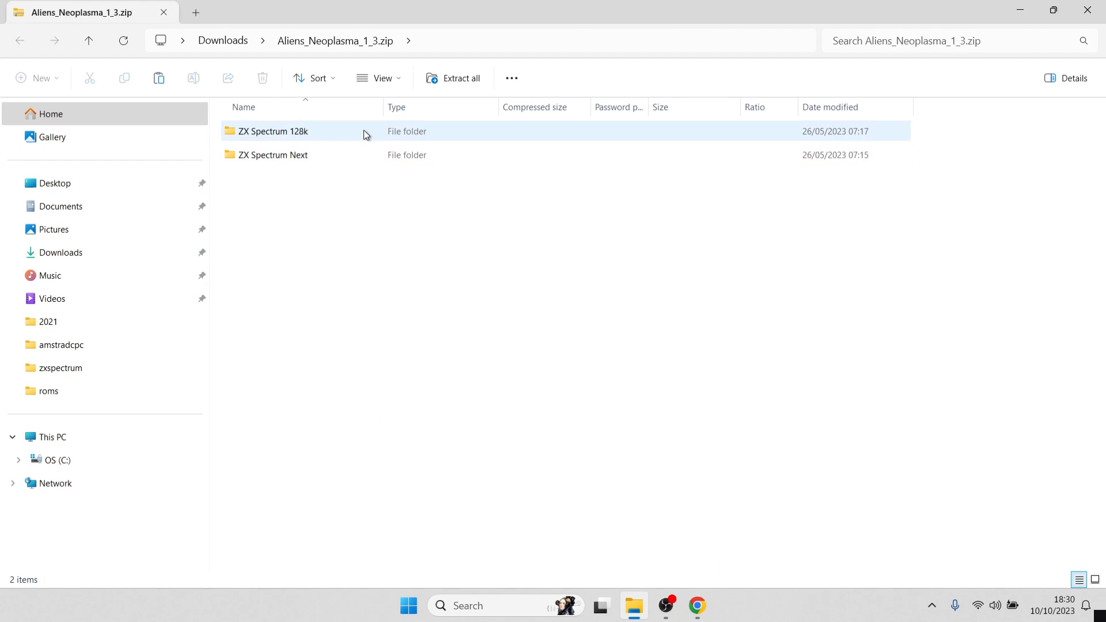
Open the ZX Spectrum Next folder inside Aliens_Neoplasma_1_3.zip and restore its window to a smaller size.
double_click(333, 156)
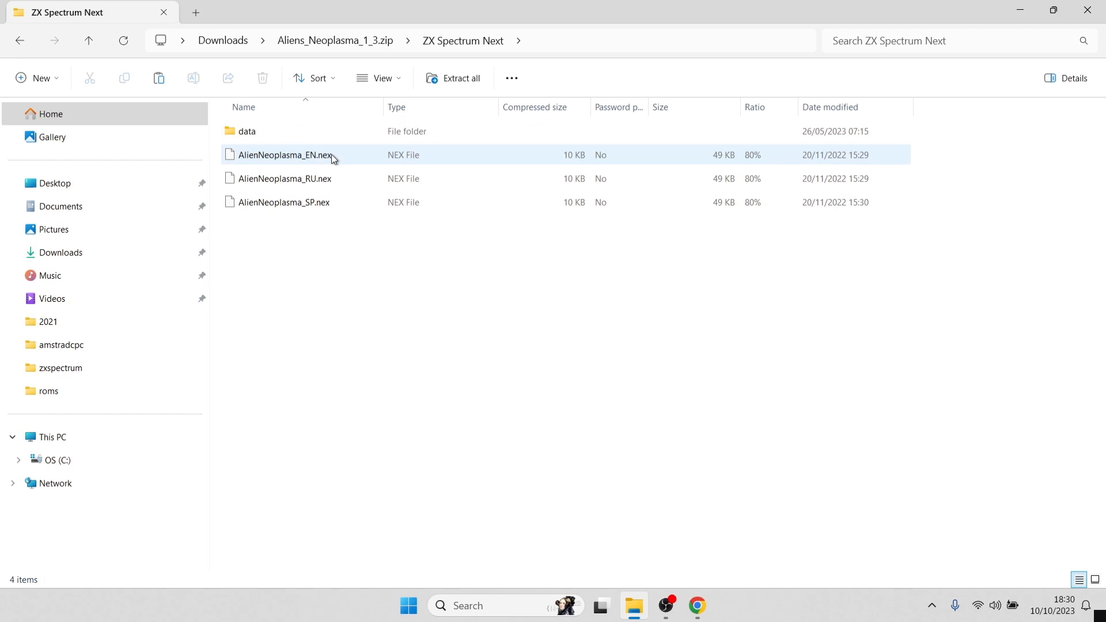
double_click(853, 10)
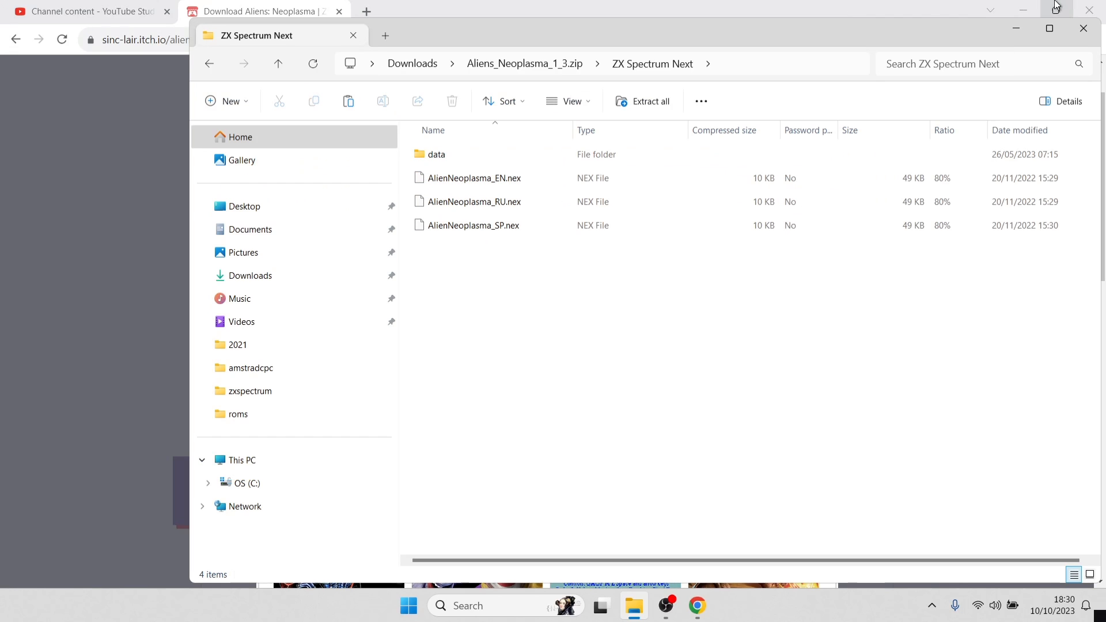
Minimise the browser and create a desktop folder named Alien Neoplasma.
left_click(1024, 10)
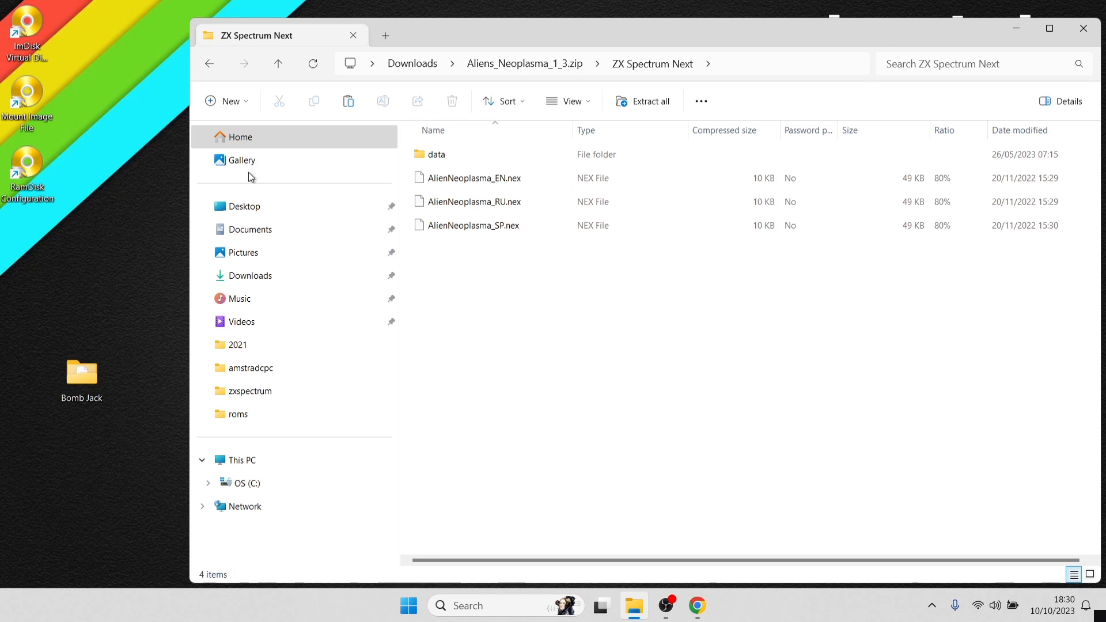
right_click(103, 222)
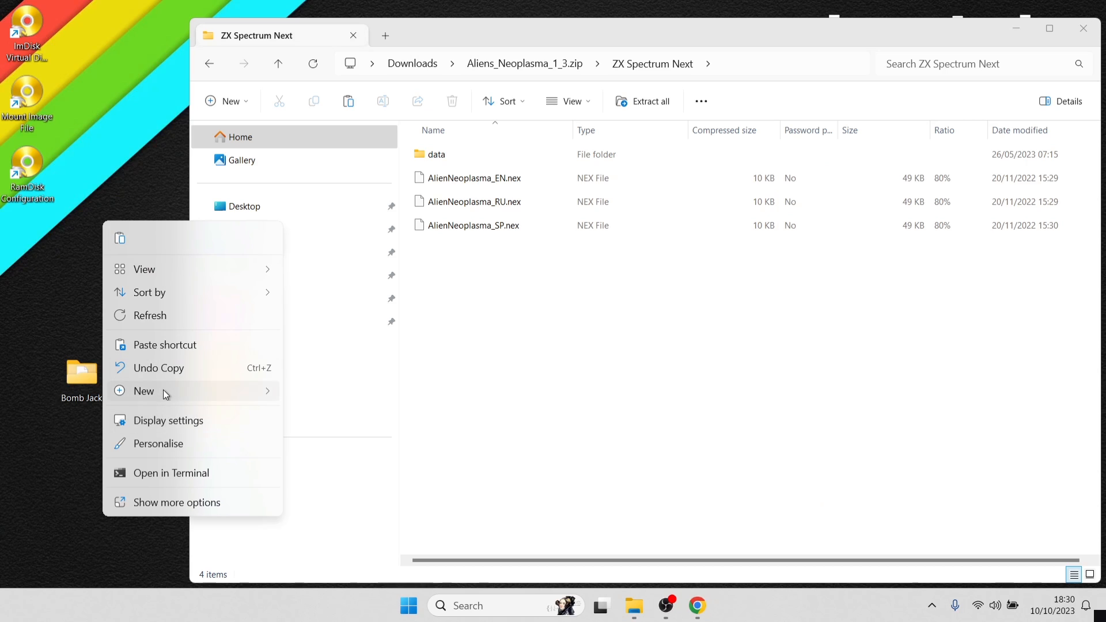
mouse_move(163, 390)
left_click(377, 392)
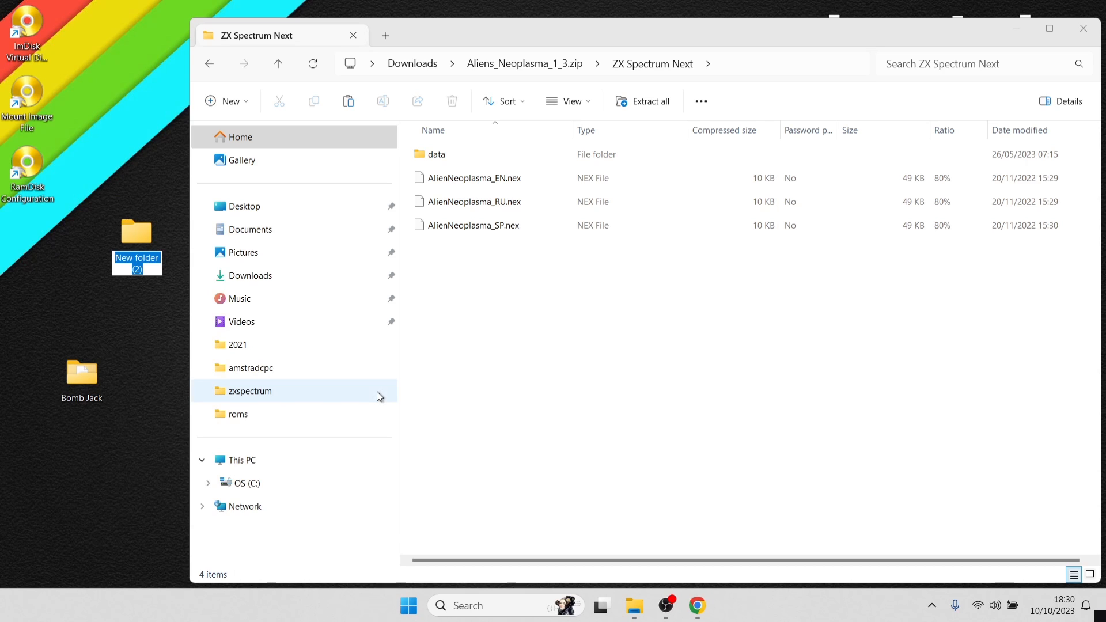
type("Aliens")
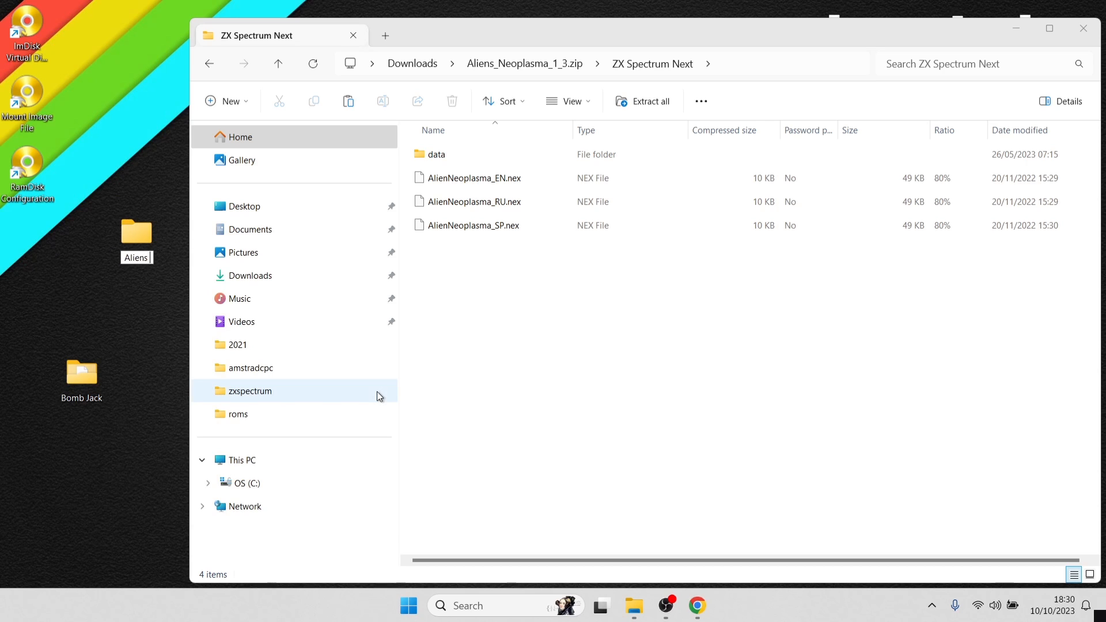
key("BackSpace")
type("Neoplasma")
key("Return")
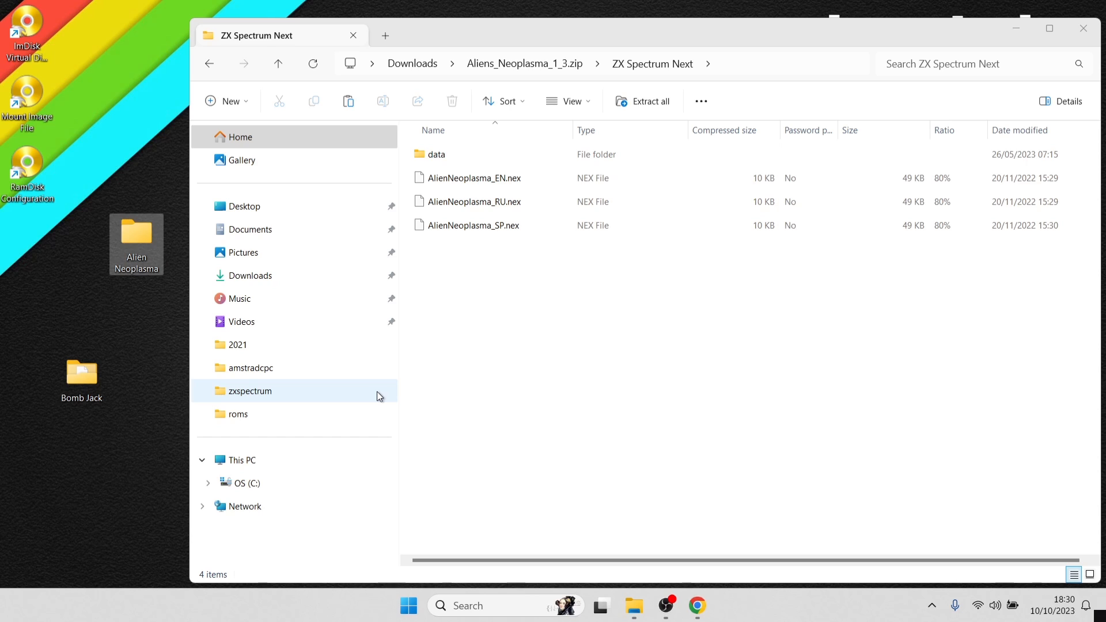
Copy the data folder and all three .nex files from the zip into the desktop's Alien Neoplasma folder, and close the zip window.
left_click(483, 297)
left_click_drag(482, 296, 132, 244)
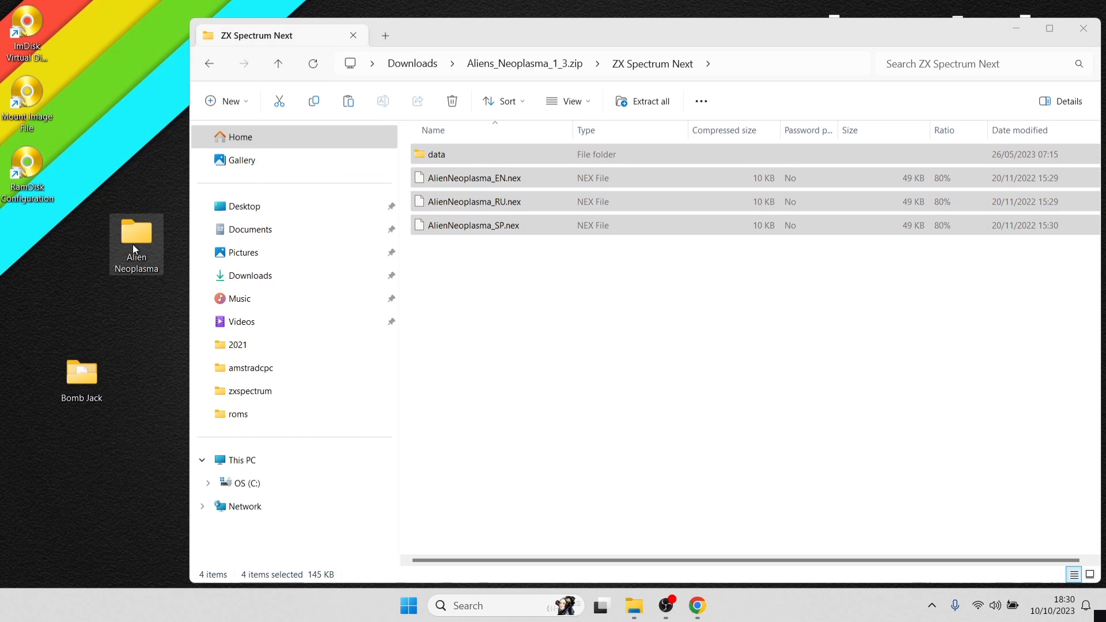
left_click(1084, 28)
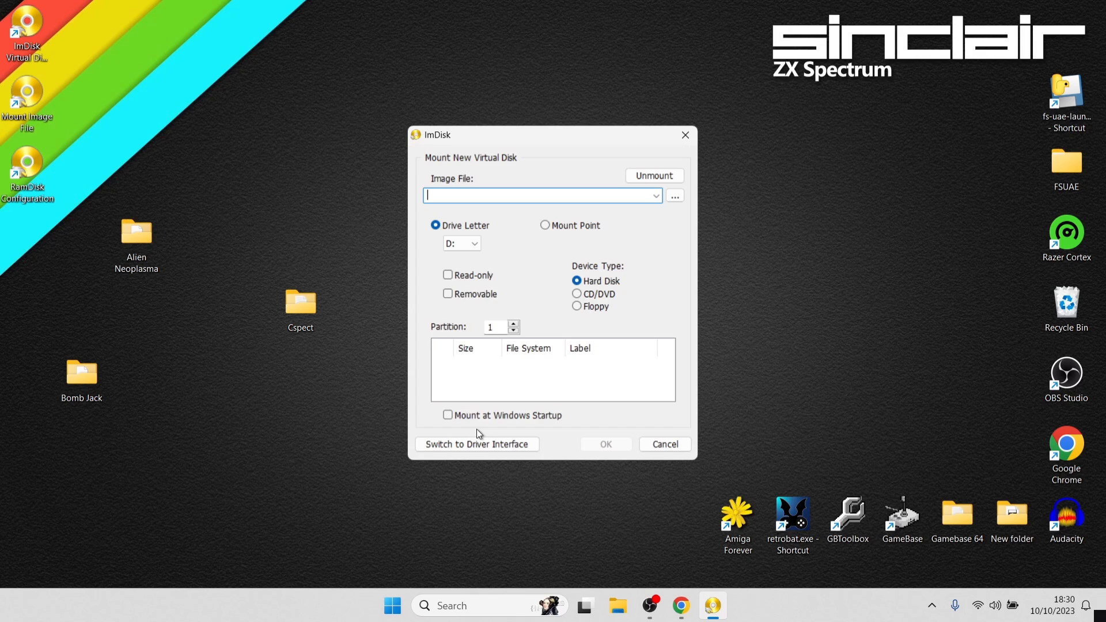
Mount TBBlue.img from the Cspect folder as virtual hard disk L: with ImDisk.
left_click(676, 197)
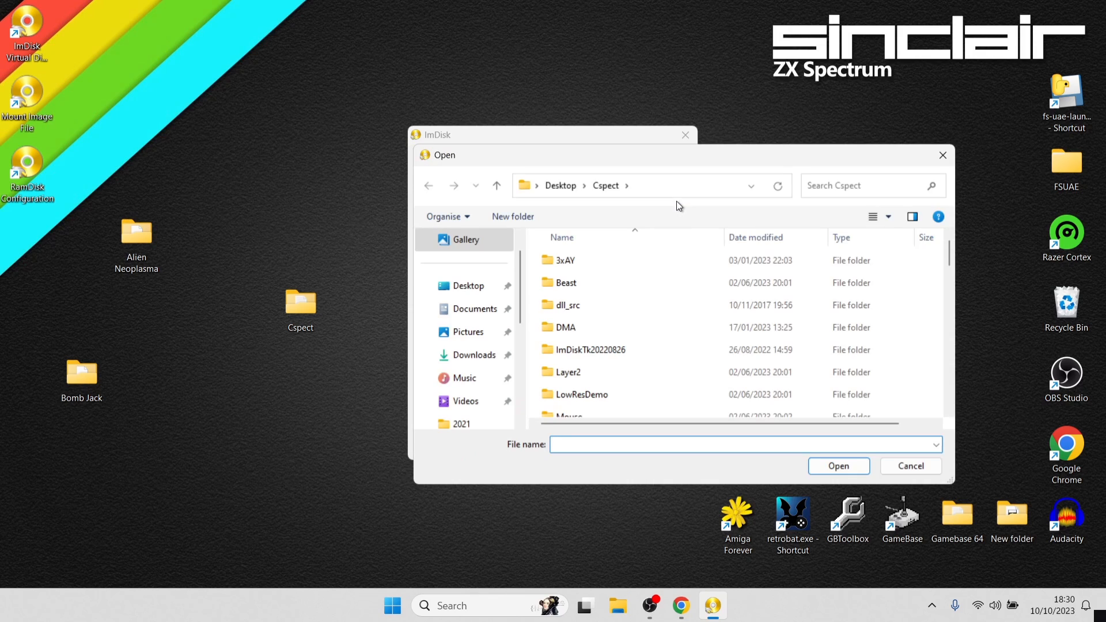
left_click_drag(952, 259, 970, 399)
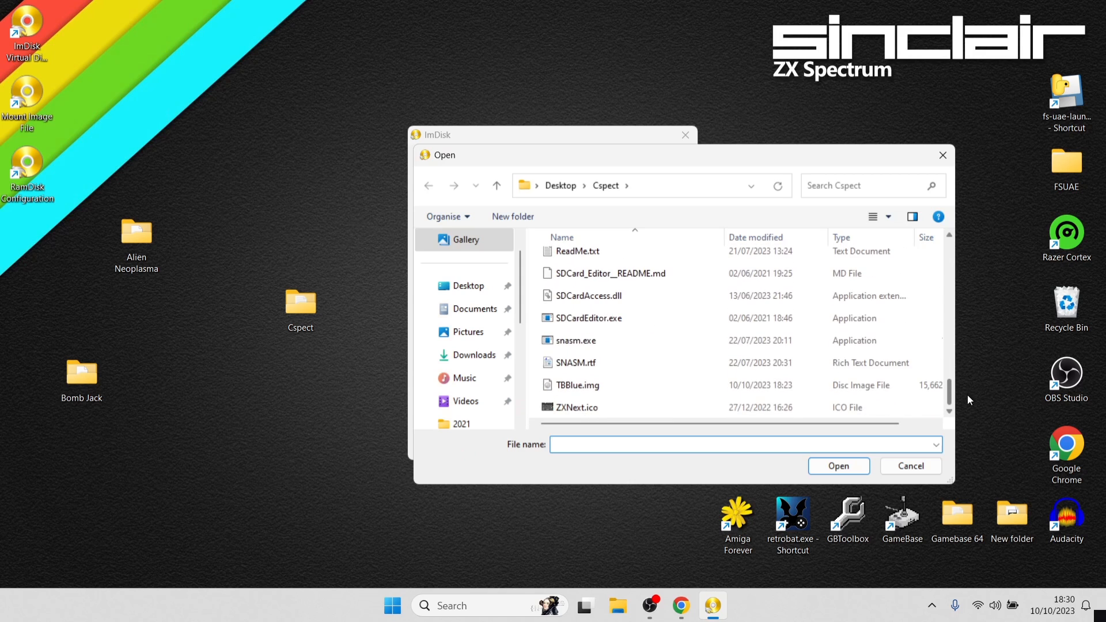
double_click(623, 388)
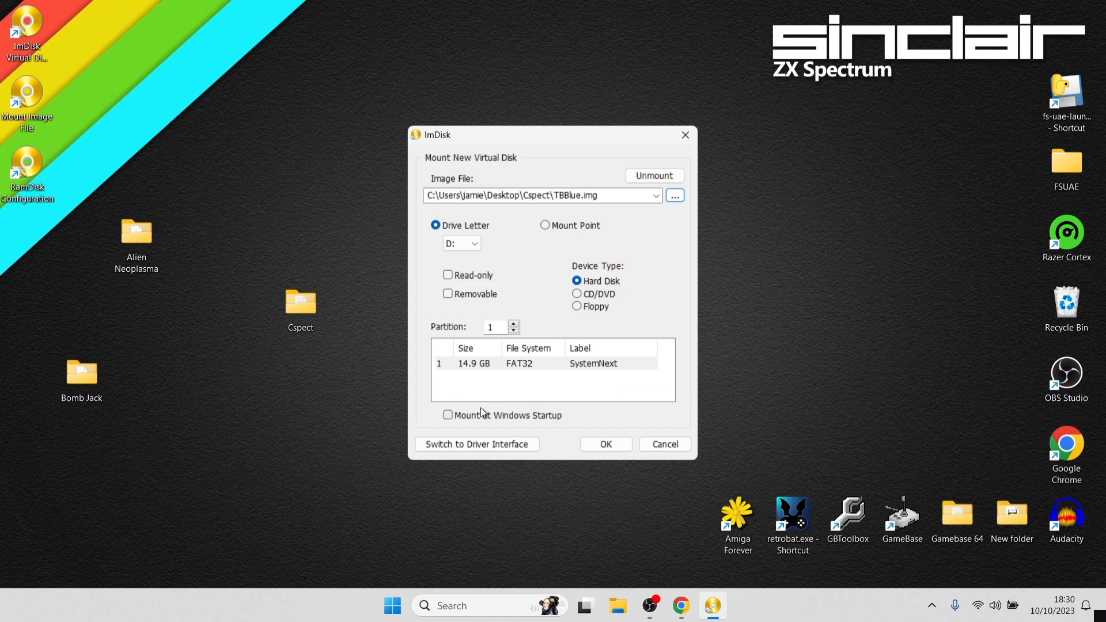
left_click(468, 243)
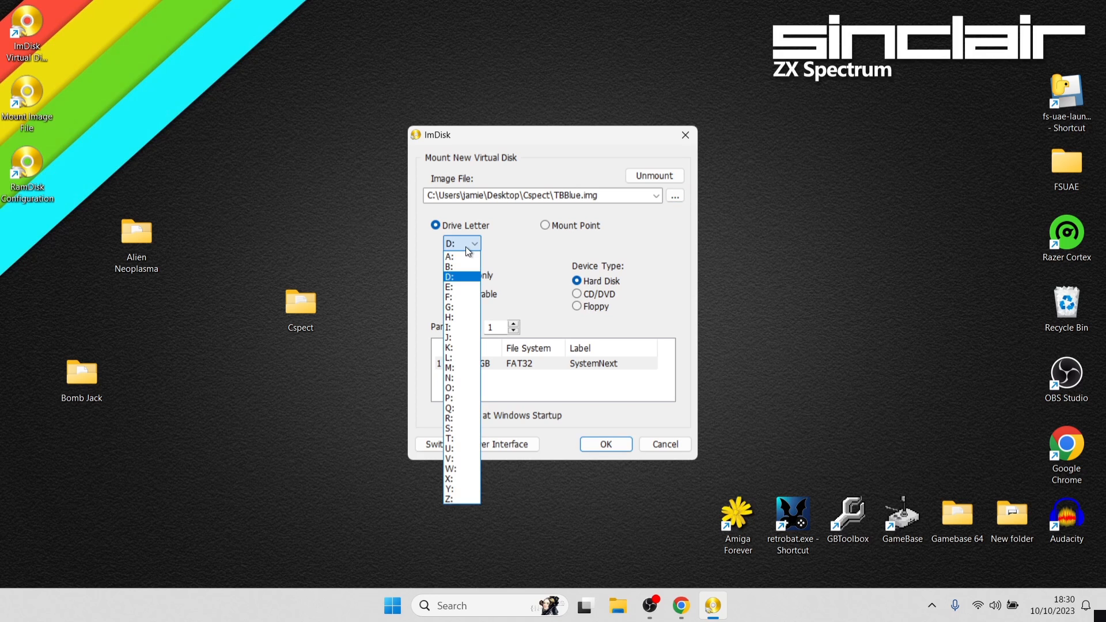
left_click(456, 361)
left_click(603, 446)
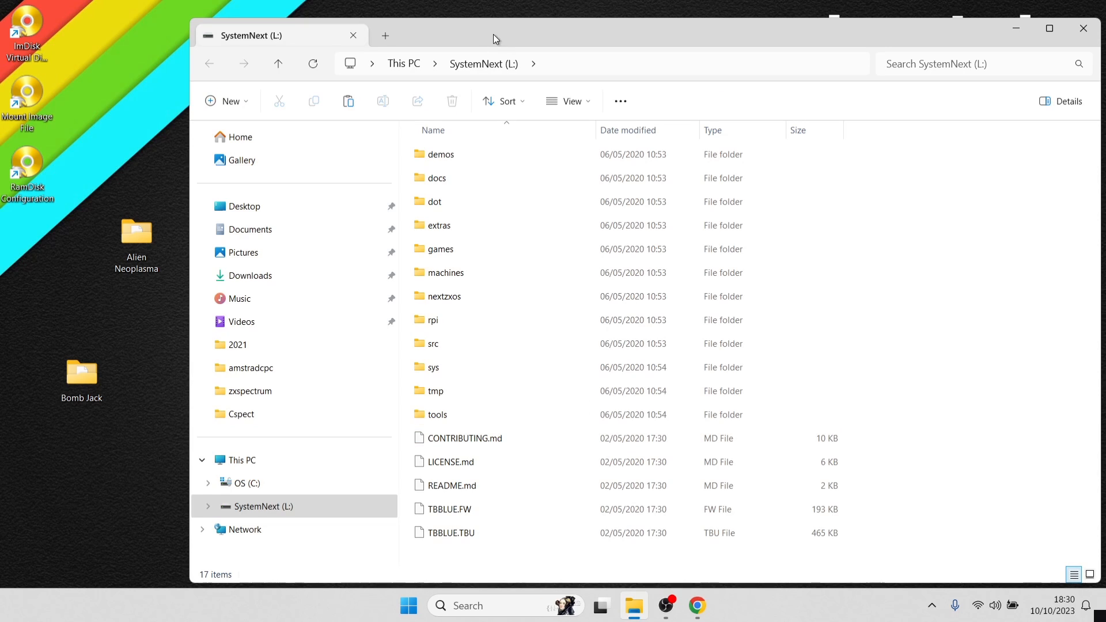
Copy the desktop's Alien Neoplasma folder into games\Next on the SystemNext (L:) drive.
left_click_drag(494, 37, 719, 46)
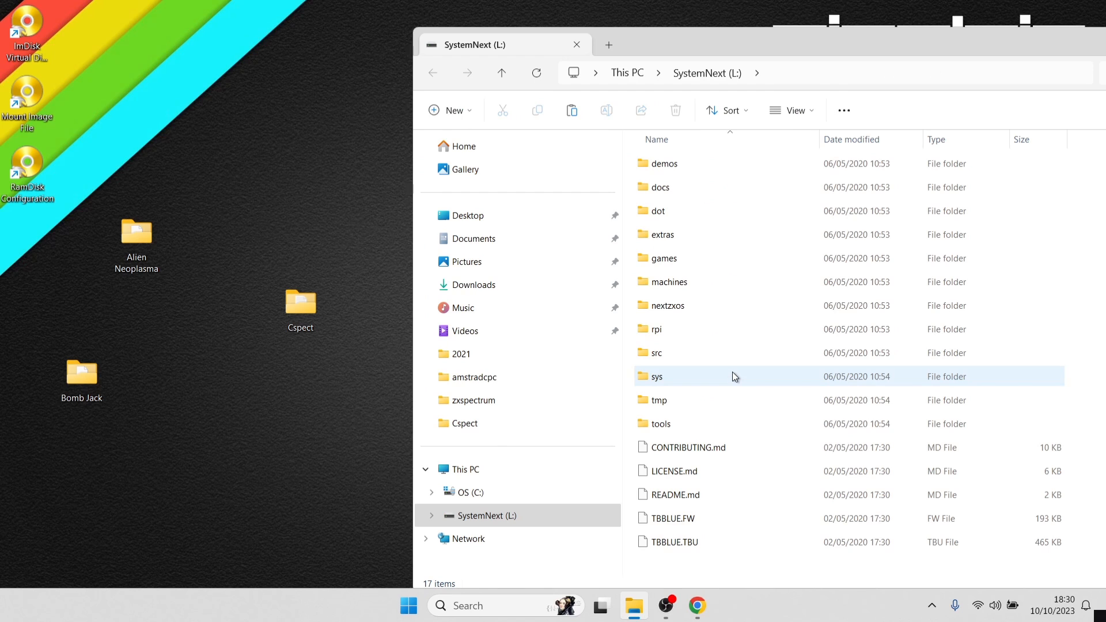
double_click(675, 260)
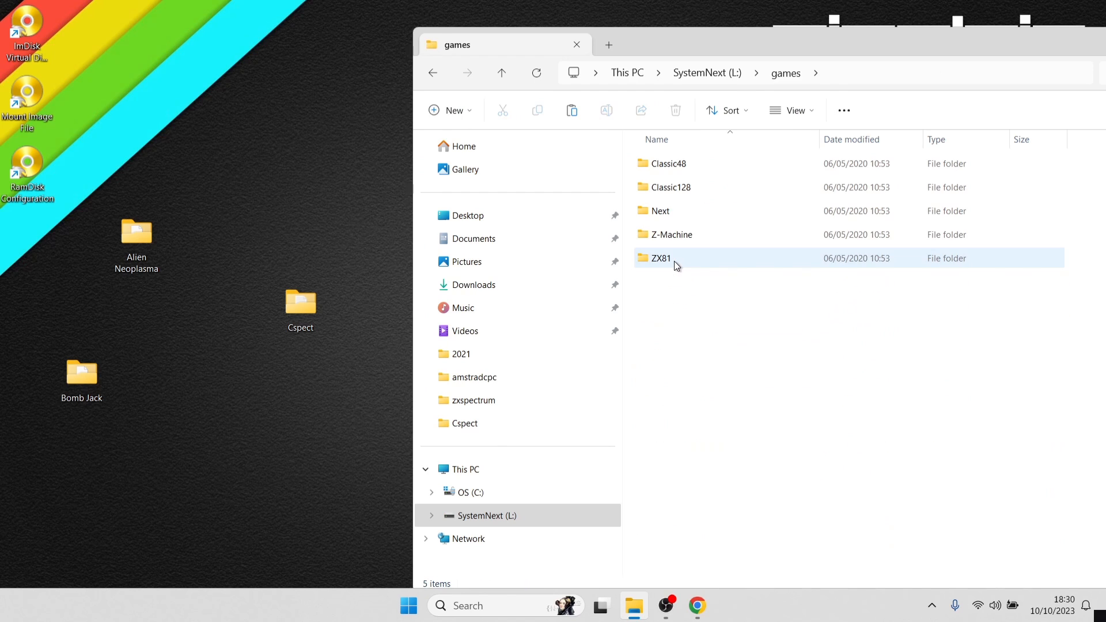
double_click(675, 213)
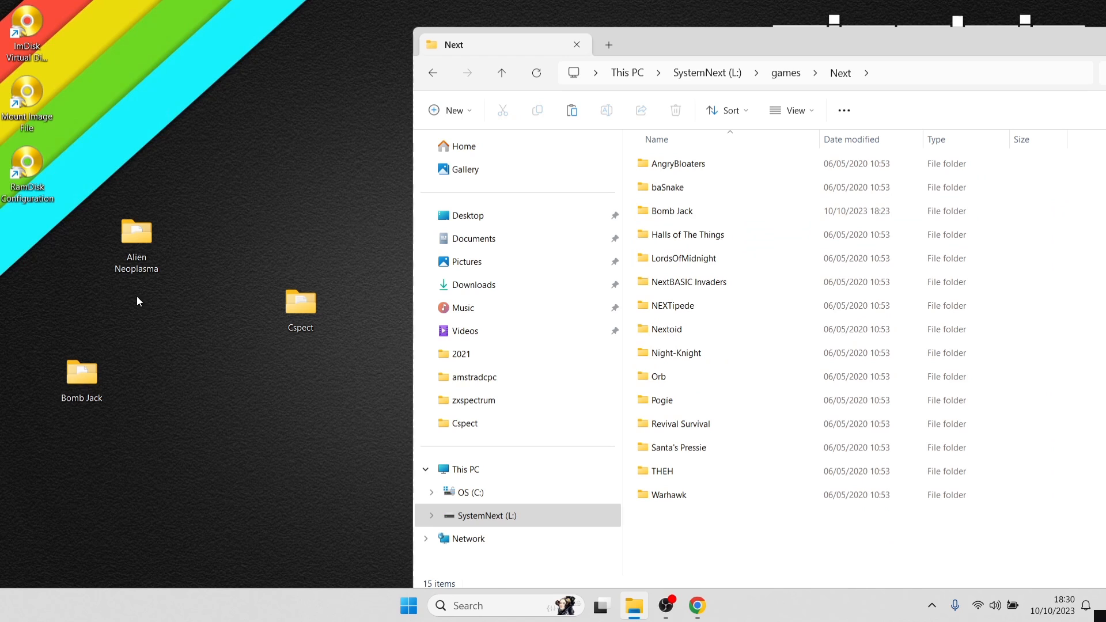
left_click_drag(137, 229, 813, 532)
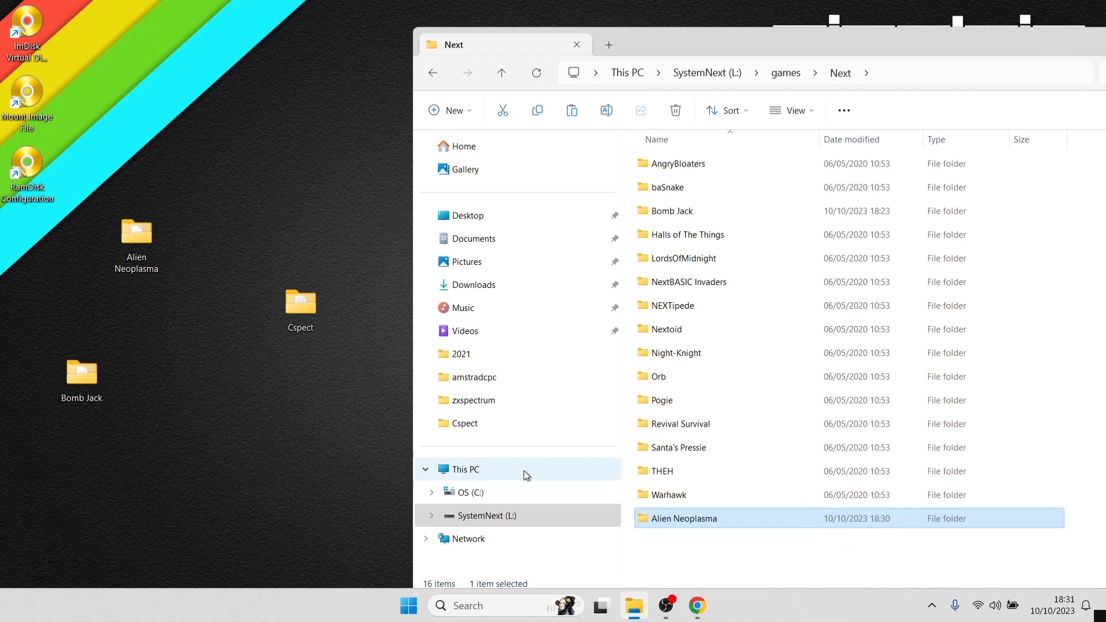
Unmount the SystemNext (L:) ImDisk virtual disk from This PC and close the file window.
left_click(477, 471)
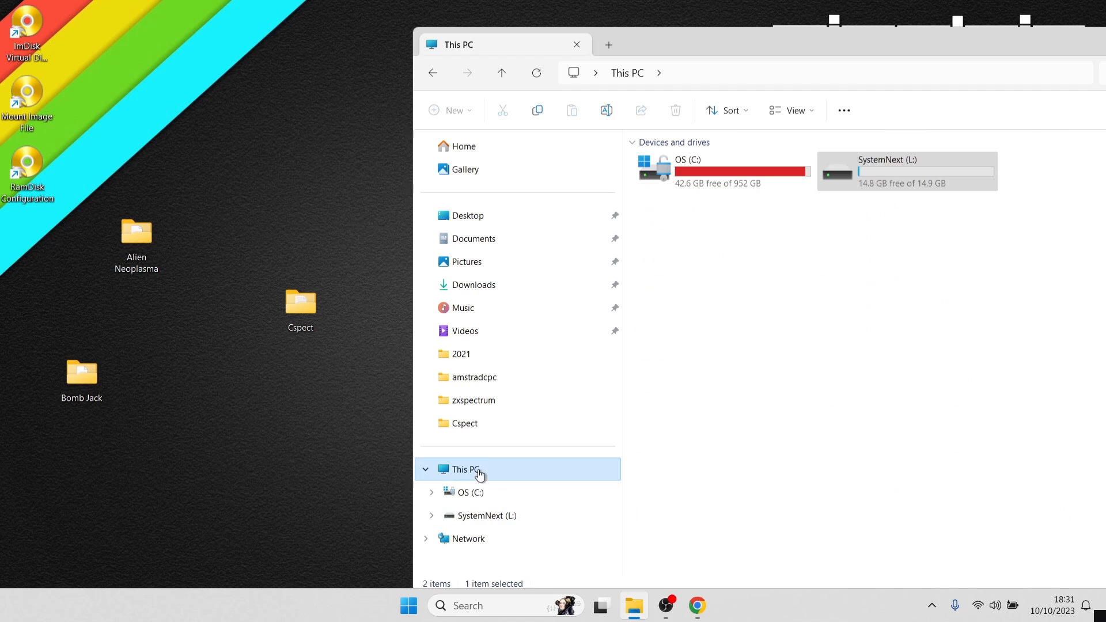
right_click(871, 179)
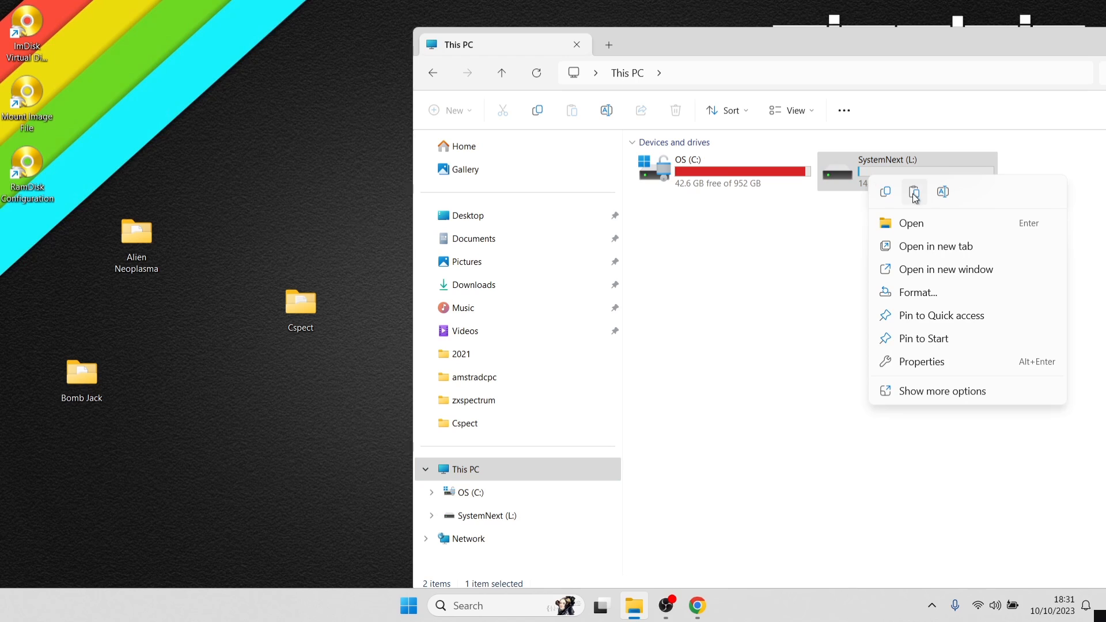
left_click(925, 395)
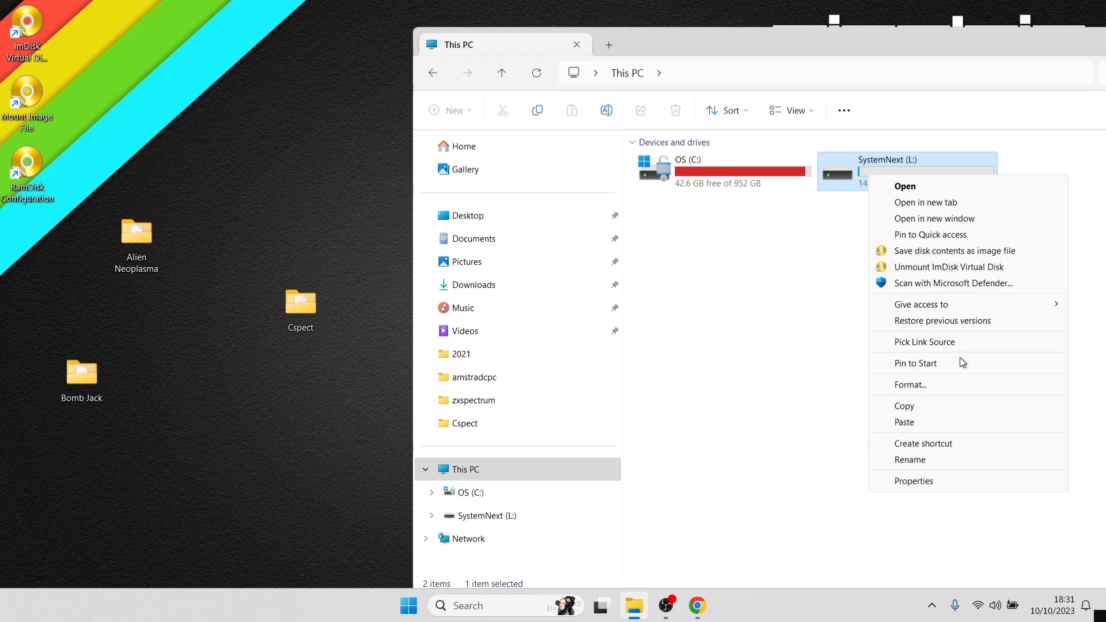
left_click(995, 269)
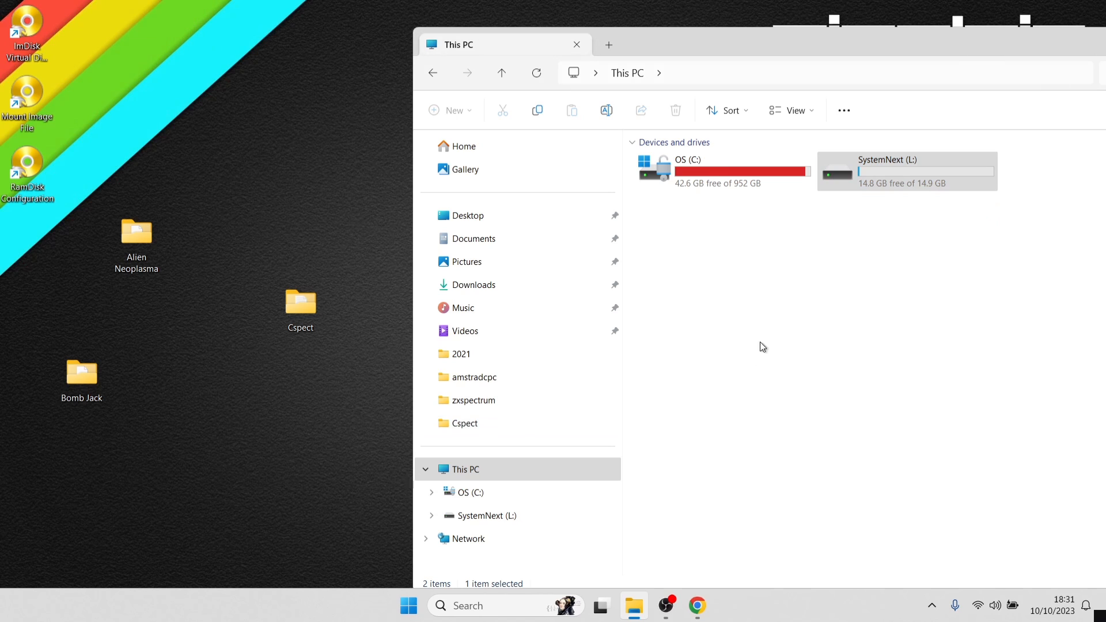
left_click_drag(1067, 42, 814, 74)
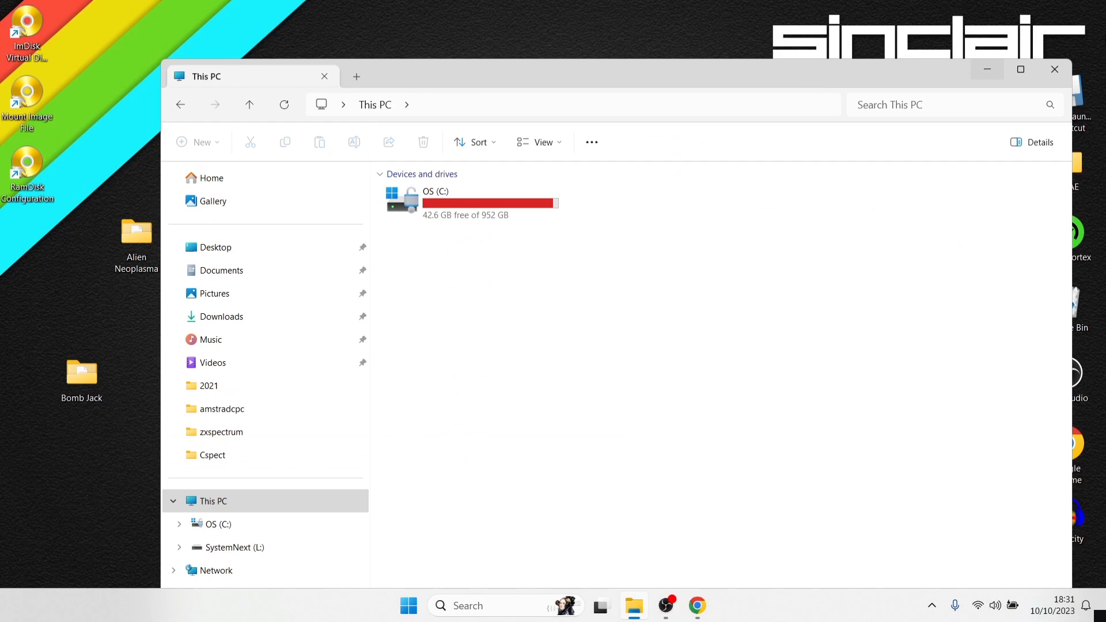
left_click(1055, 69)
Open the Cspect folder on the desktop and launch the emulator with NextOS.bat.
double_click(318, 310)
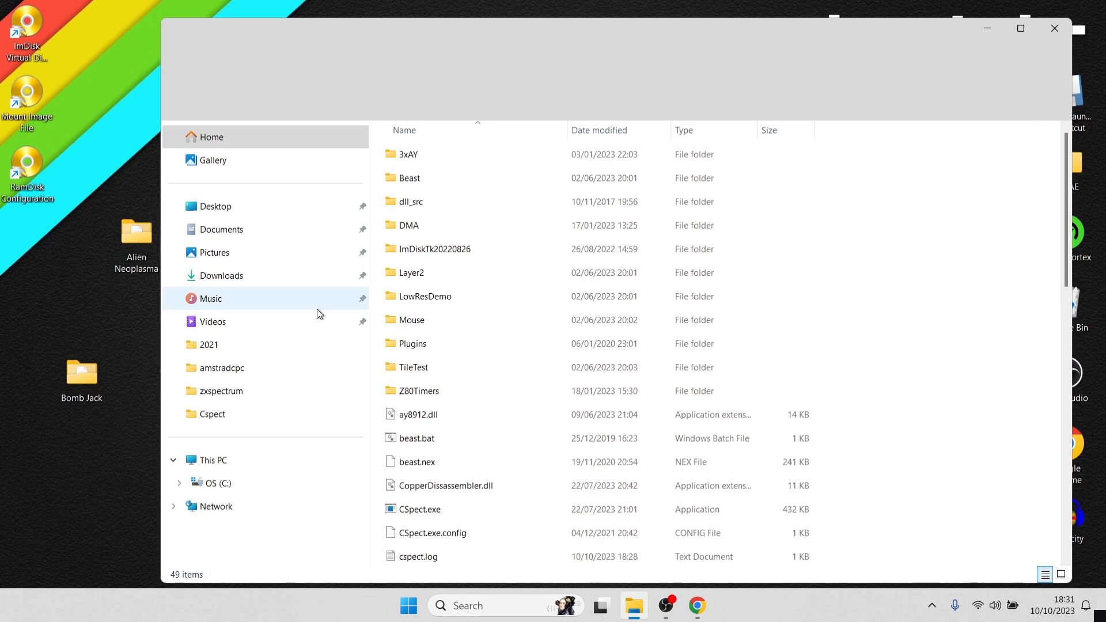
left_click_drag(1069, 207, 1102, 489)
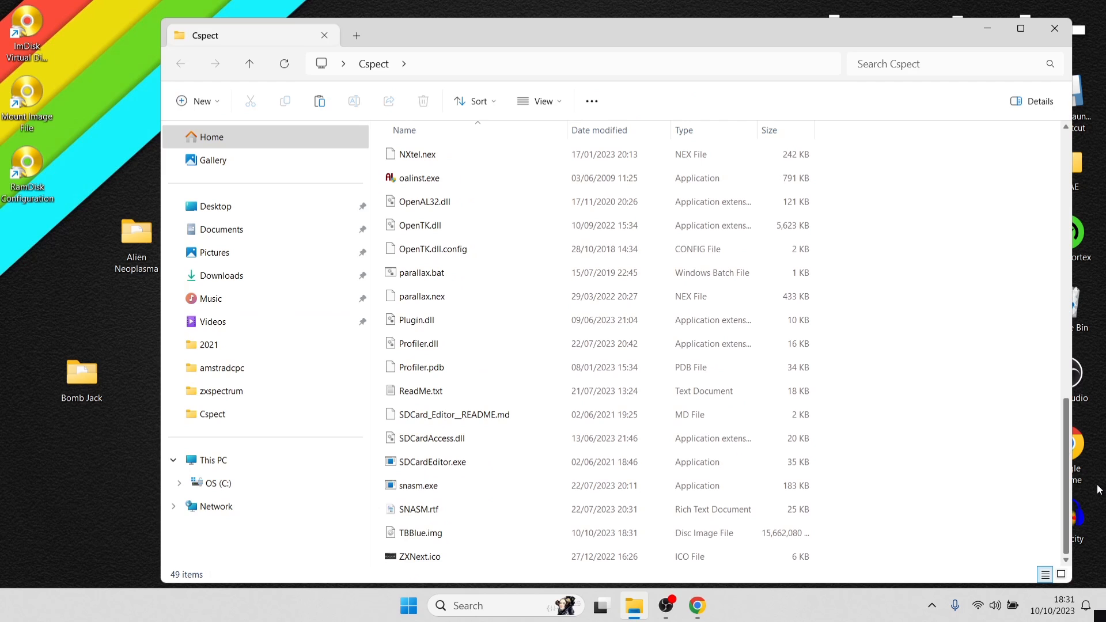
scroll(545, 263, "up", 3)
left_click(454, 259)
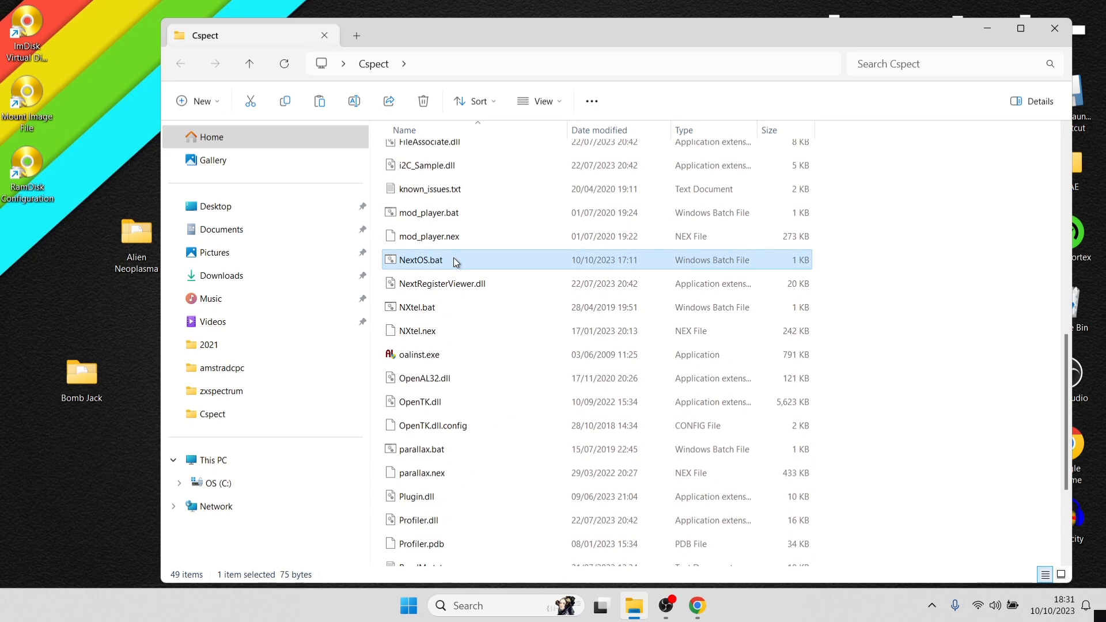
double_click(454, 259)
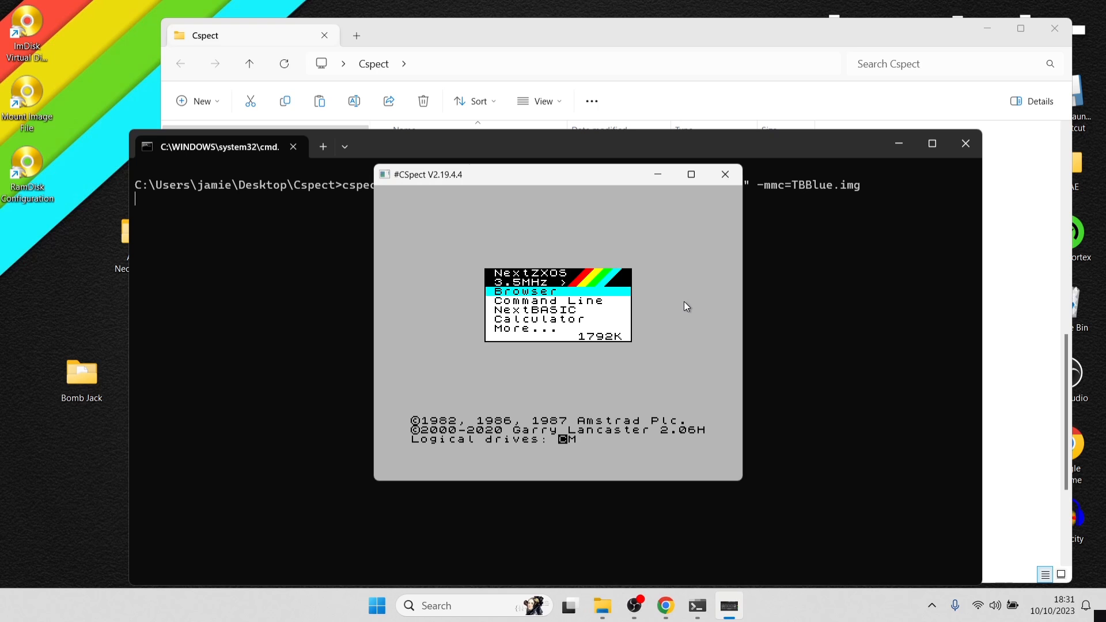
Open the NextZXOS Browser and go to the C:/GAMES/NEXT/ folder.
key("Down")
key("Up")
key("Return")
key("Down")
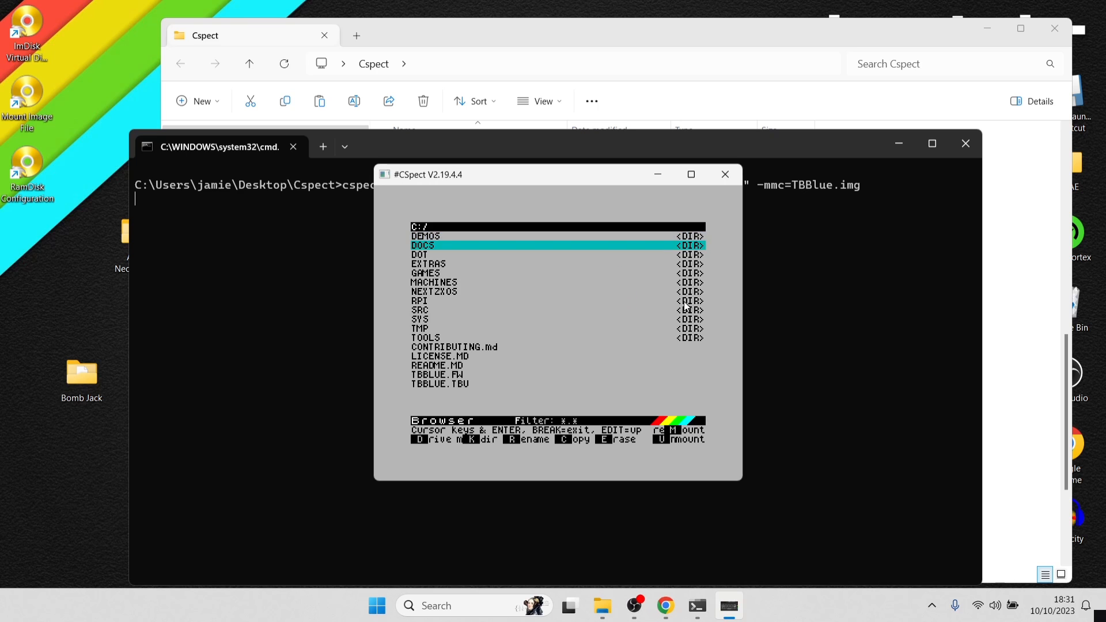
key("Down")
key("Down")
key("Down")
key("Return")
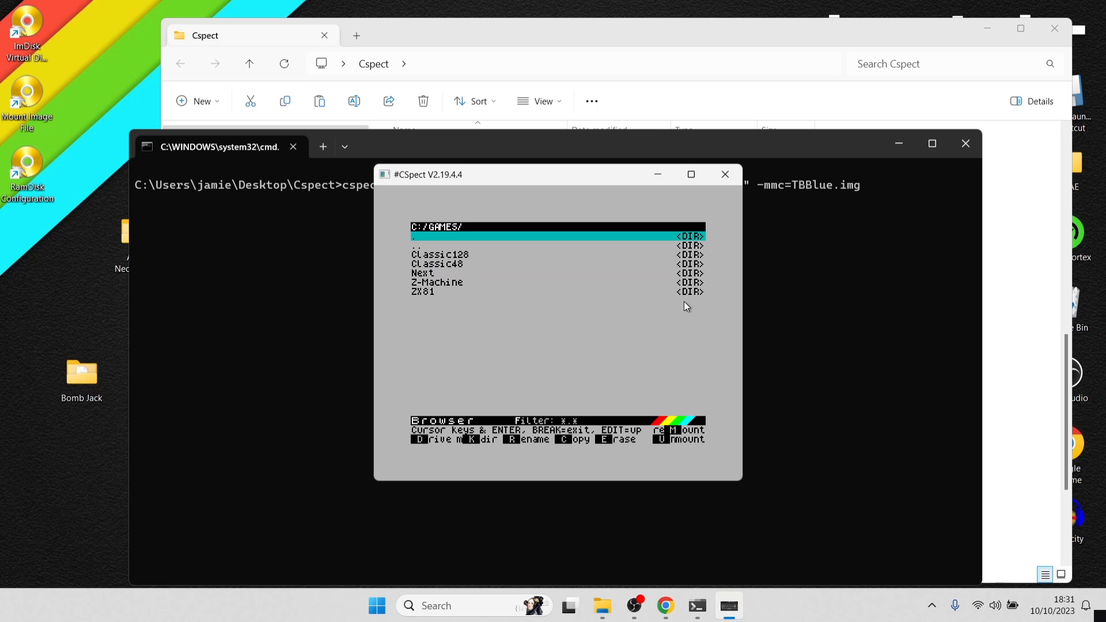
key("Down")
key("Down")
key("Down")
key("Down")
key("Return")
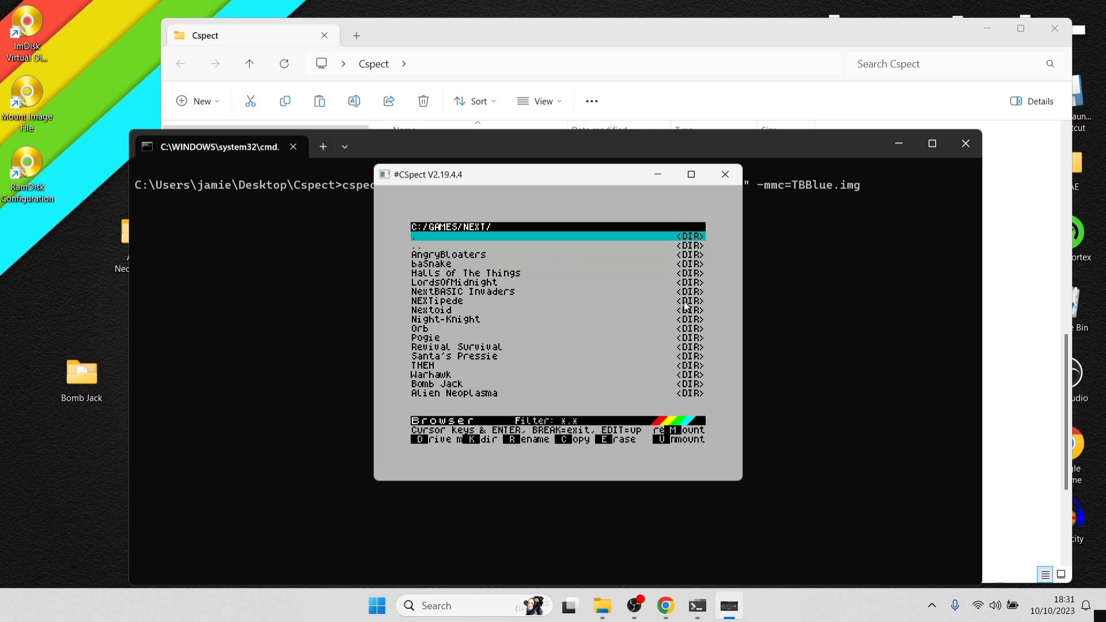
Open the Alien Neoplasma folder and run AlienNeoplasma_EN.nex.
key("Down")
key("Down")
key("Down")
key("Down")
key("Down")
key("Down")
key("Down")
key("Down")
key("Down")
key("Down")
key("Down")
key("Down")
key("Down")
key("Down")
key("Down")
key("Down")
key("Down")
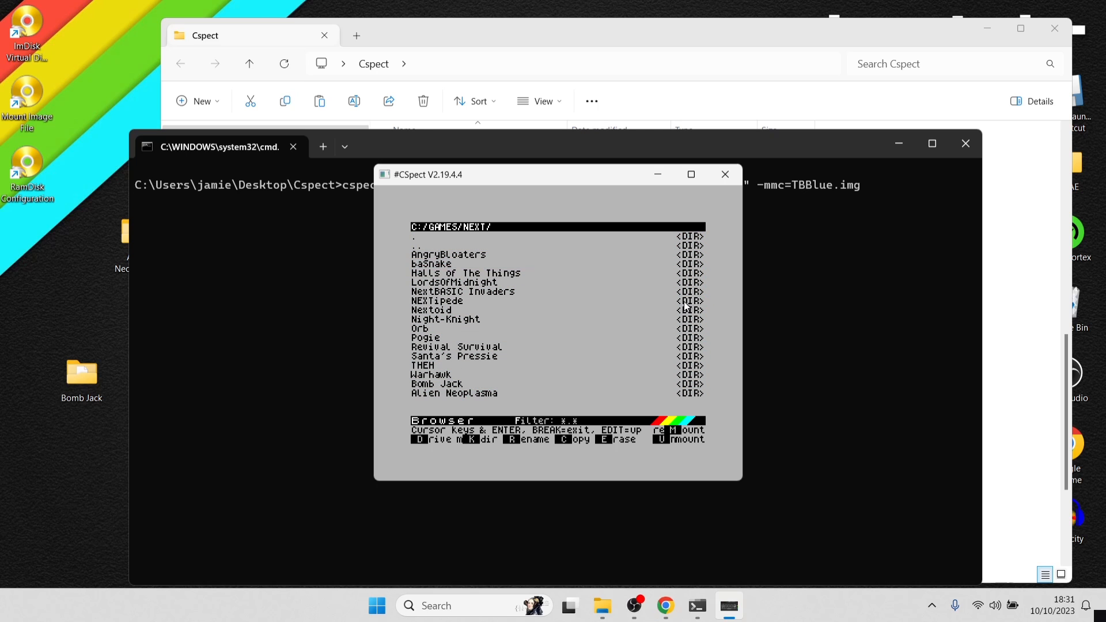
key("Return")
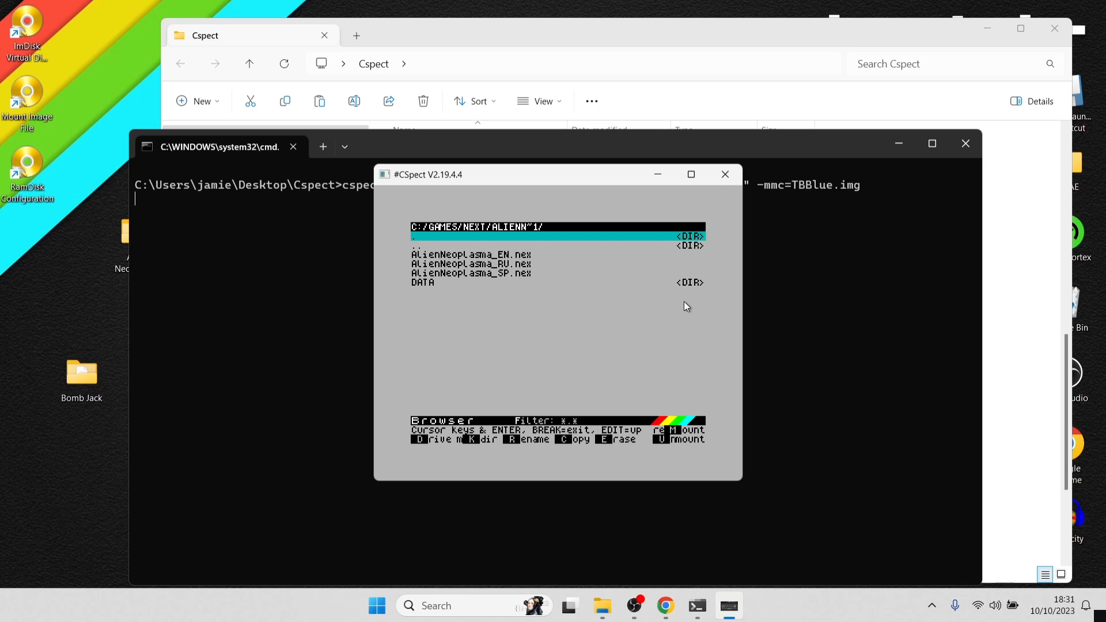
key("Down")
key("Down")
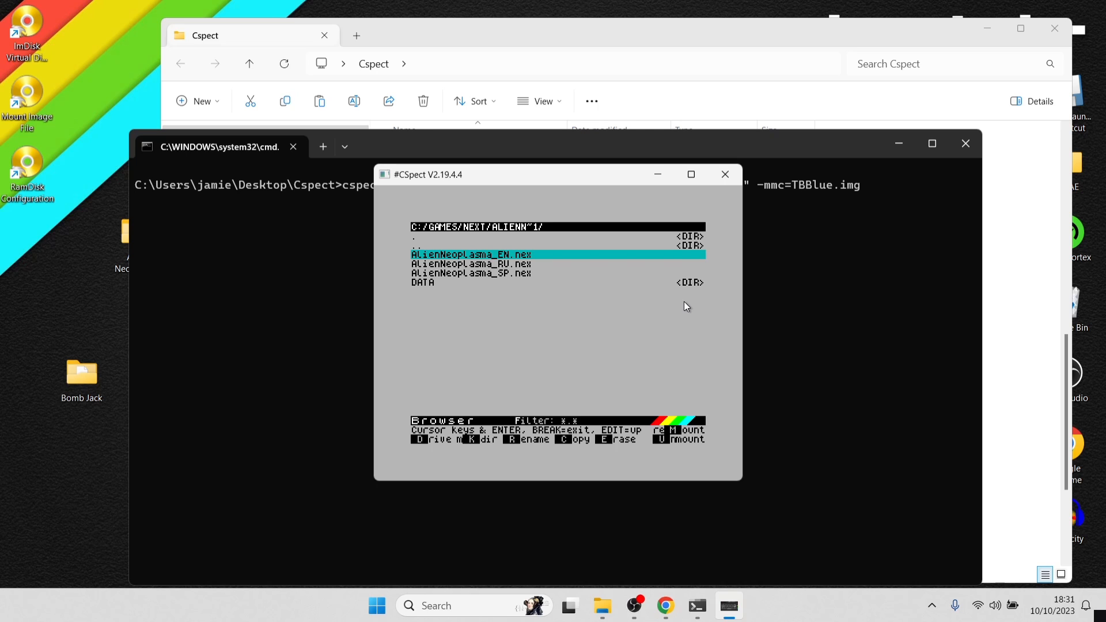
key("Return")
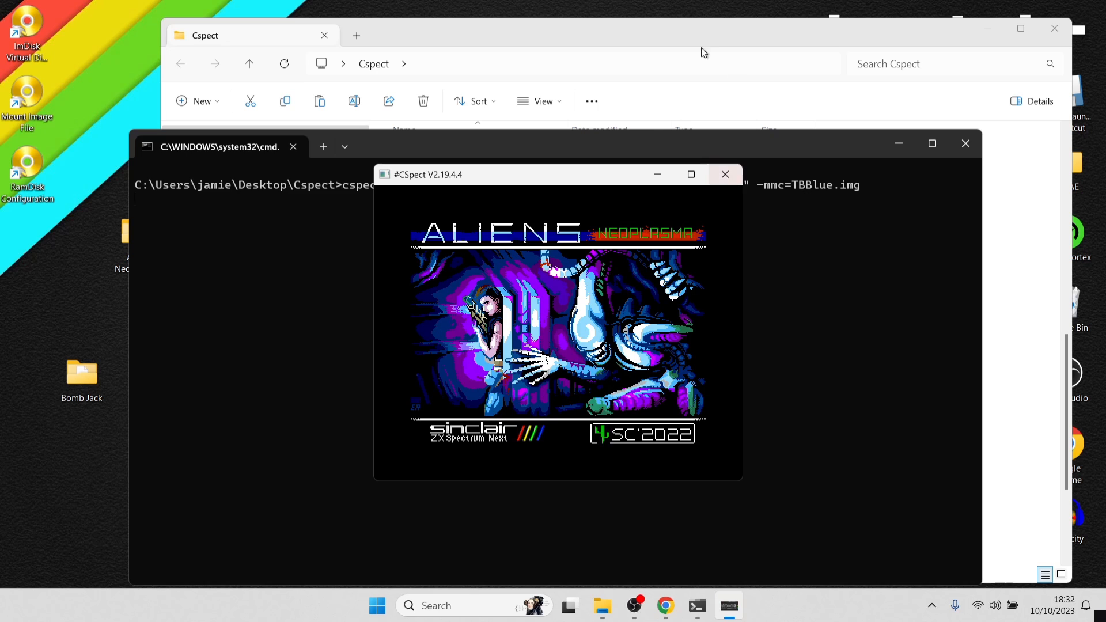
Maximise the emulator window, start a game of Aliens: Neoplasma and walk the character left.
left_click(691, 174)
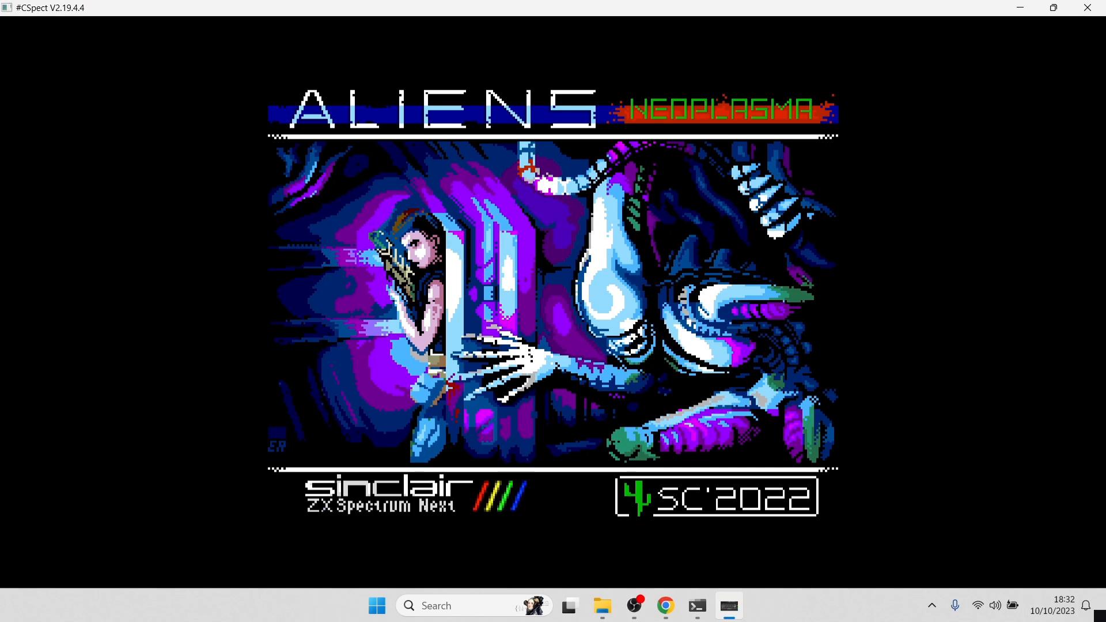
key("space")
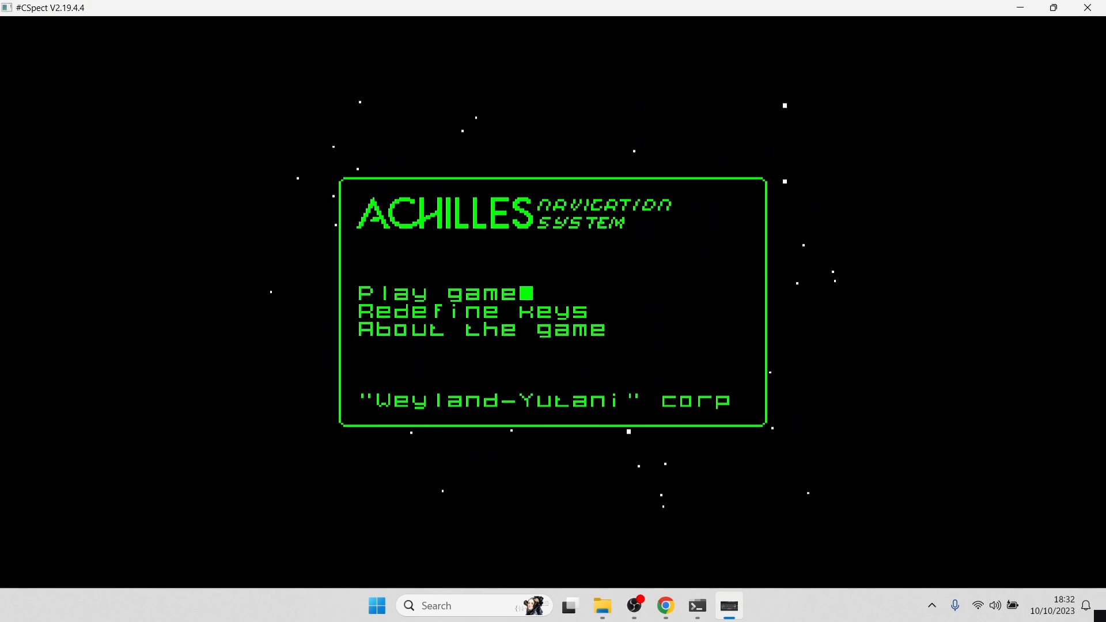
key("space")
key("Left")
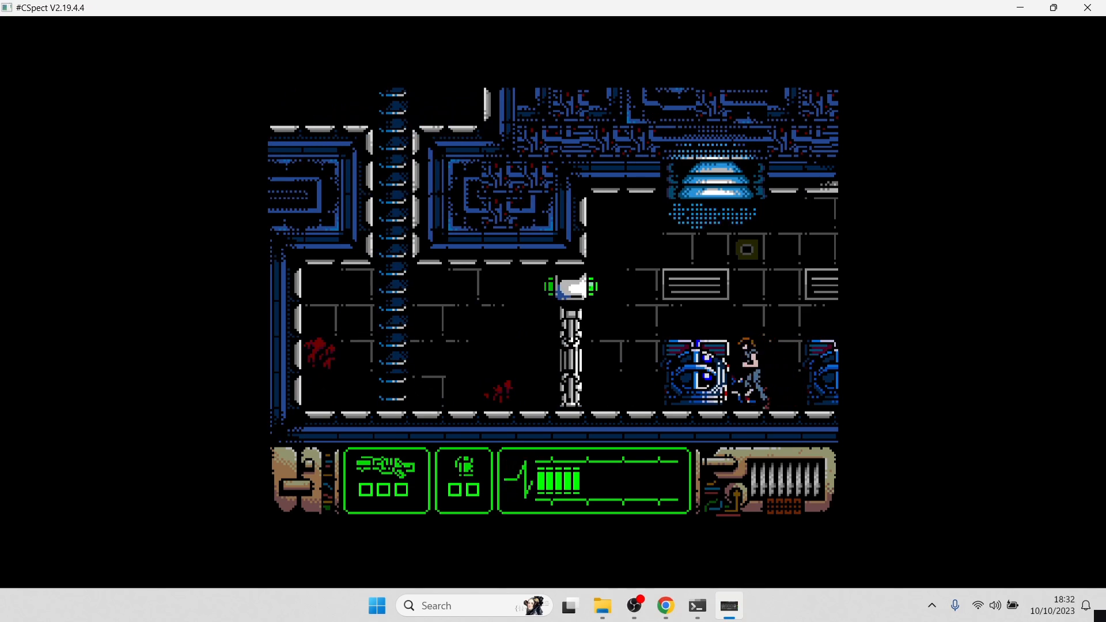
Walk the character left to the ladder, climb to the level above and take its next ladder up to the upper passage.
key("Left")
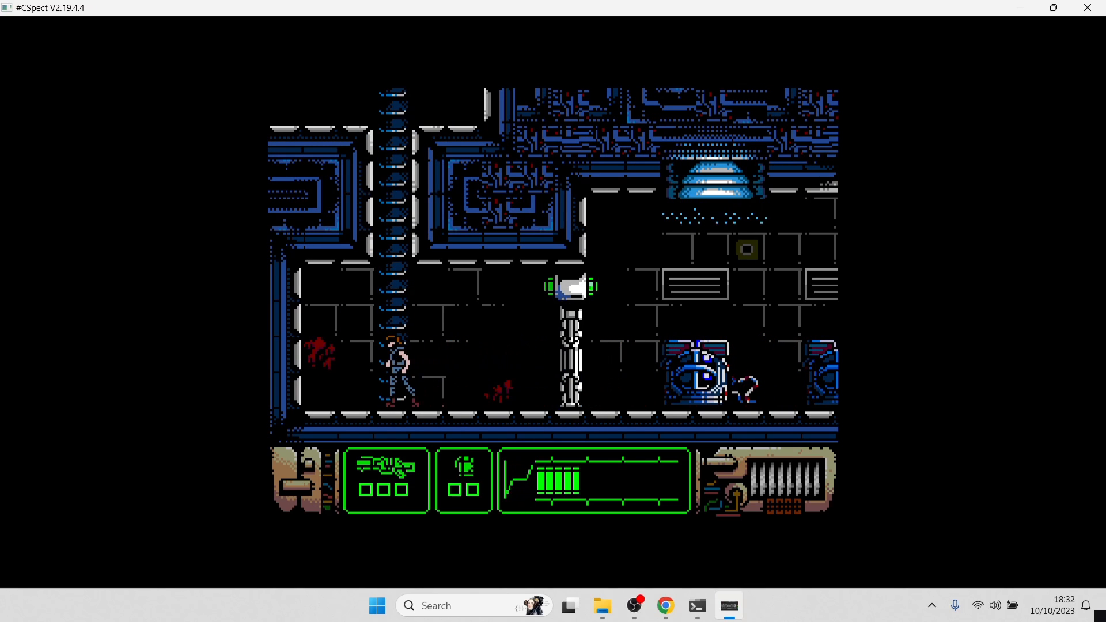
key("Up")
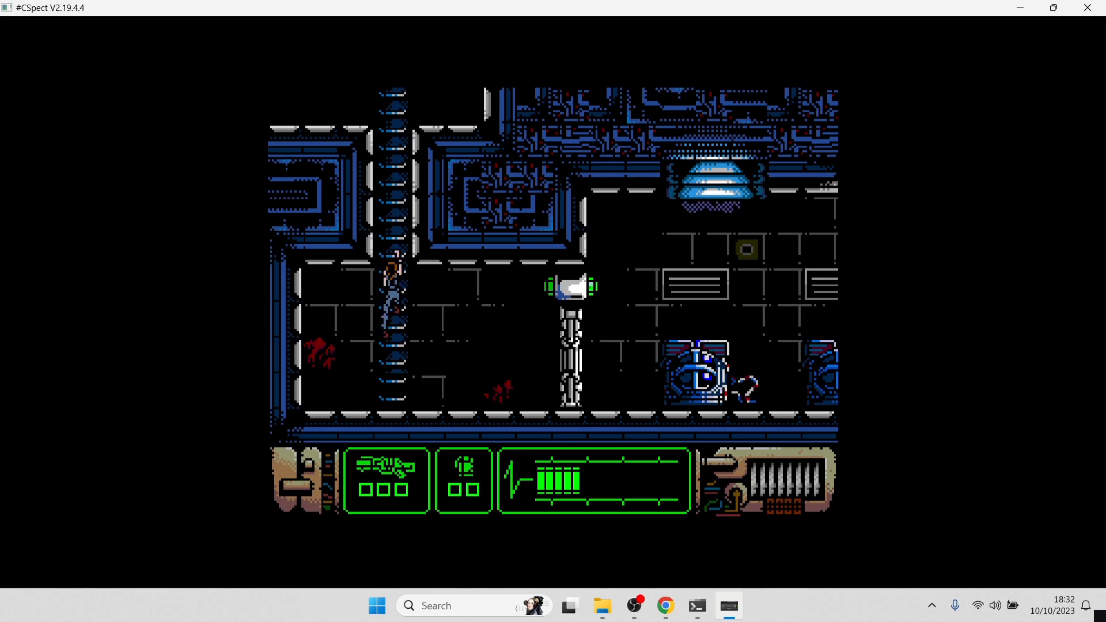
key("Up")
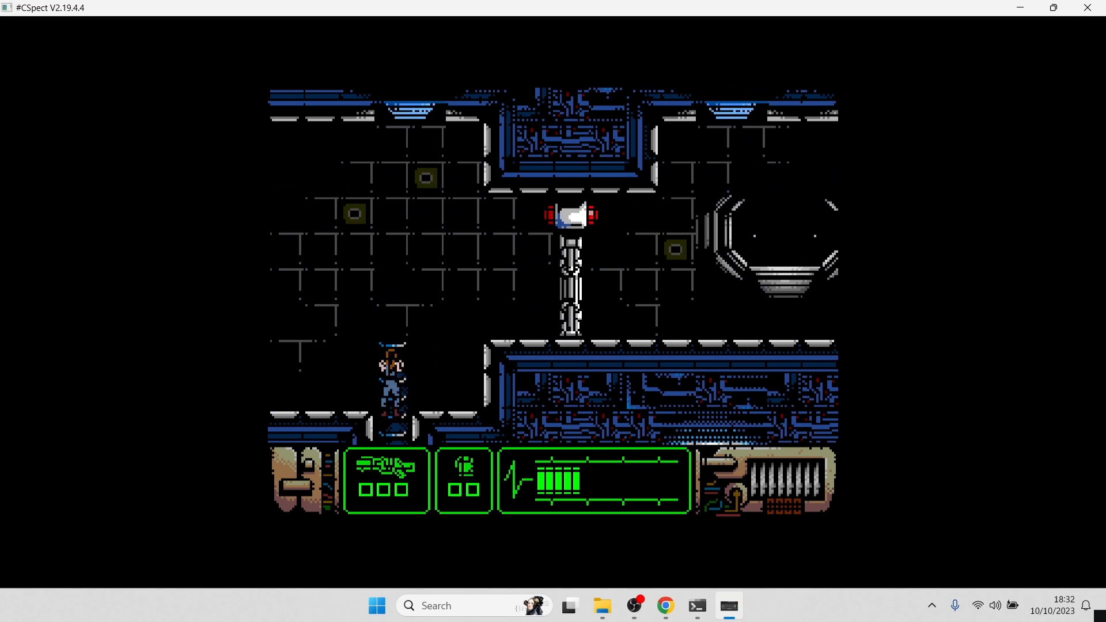
key("Left")
key("Up")
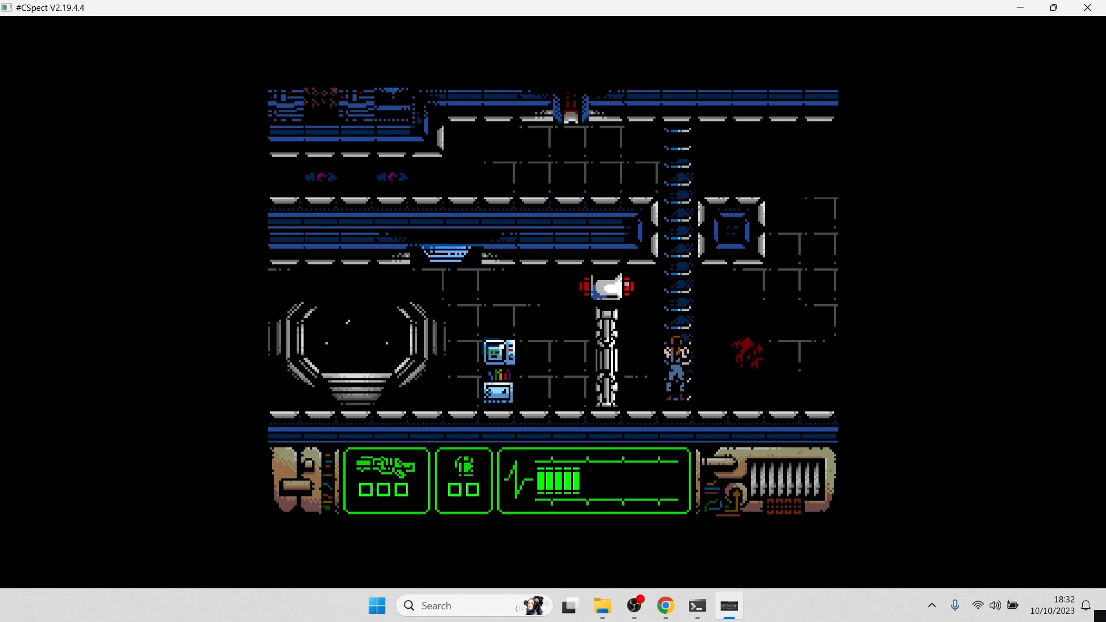
key("Up")
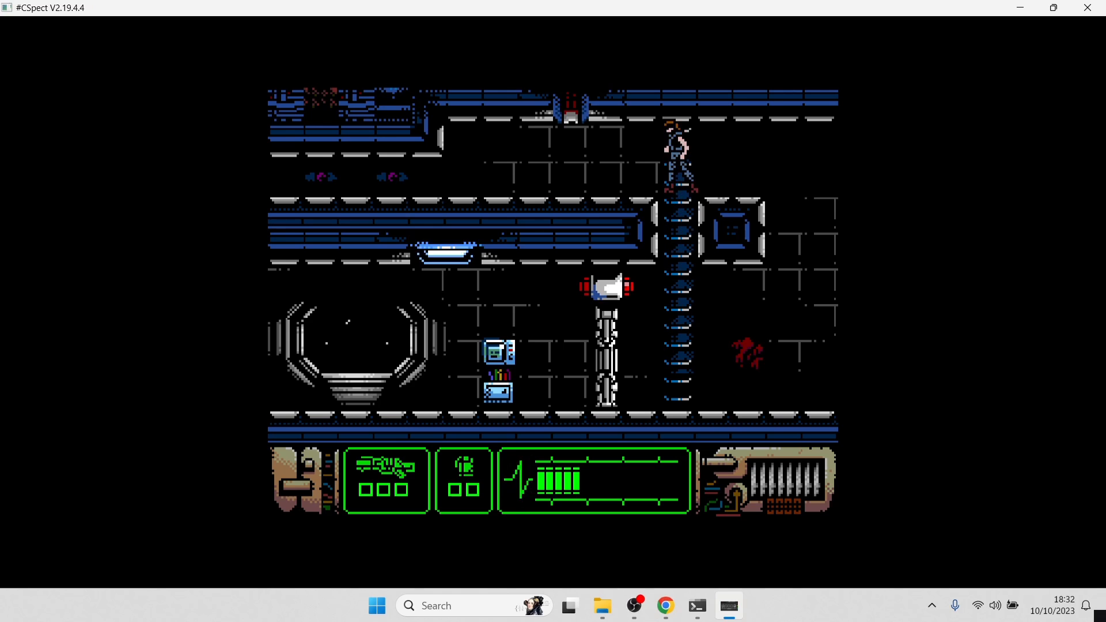
Crawl left through the low upper duct to its far end and drop down the shaft.
key("Left")
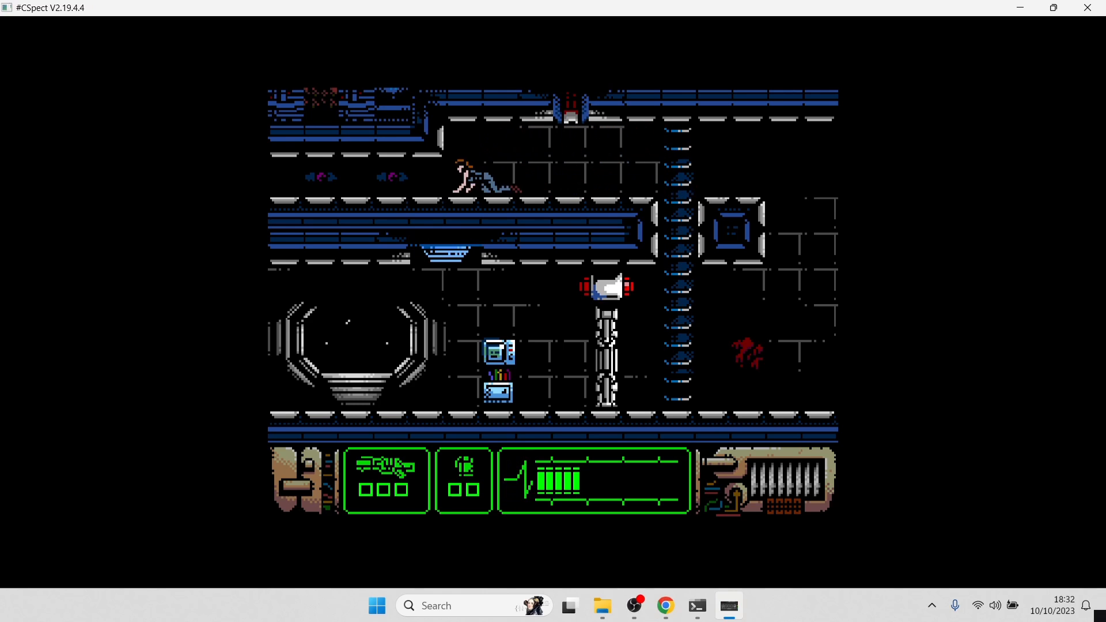
key("Left")
key("Down")
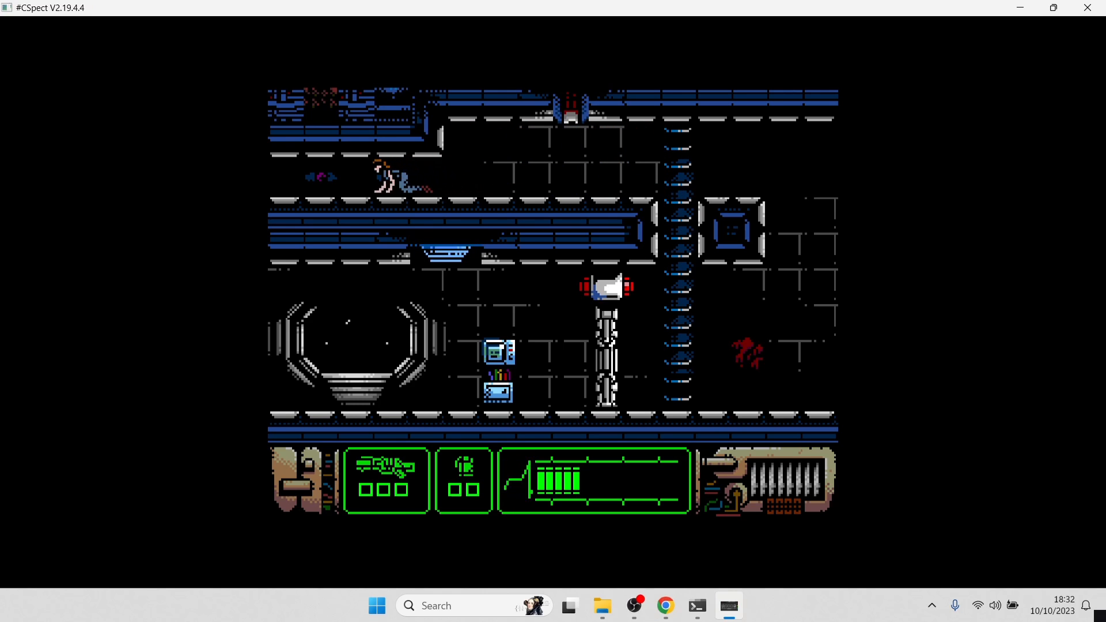
key("Left")
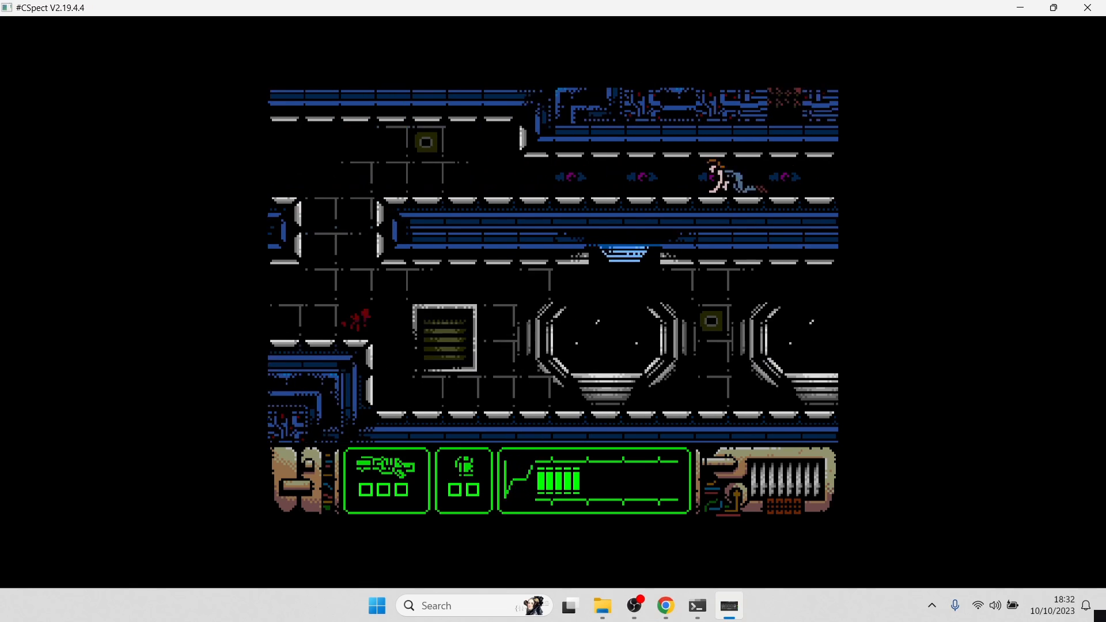
key("Left")
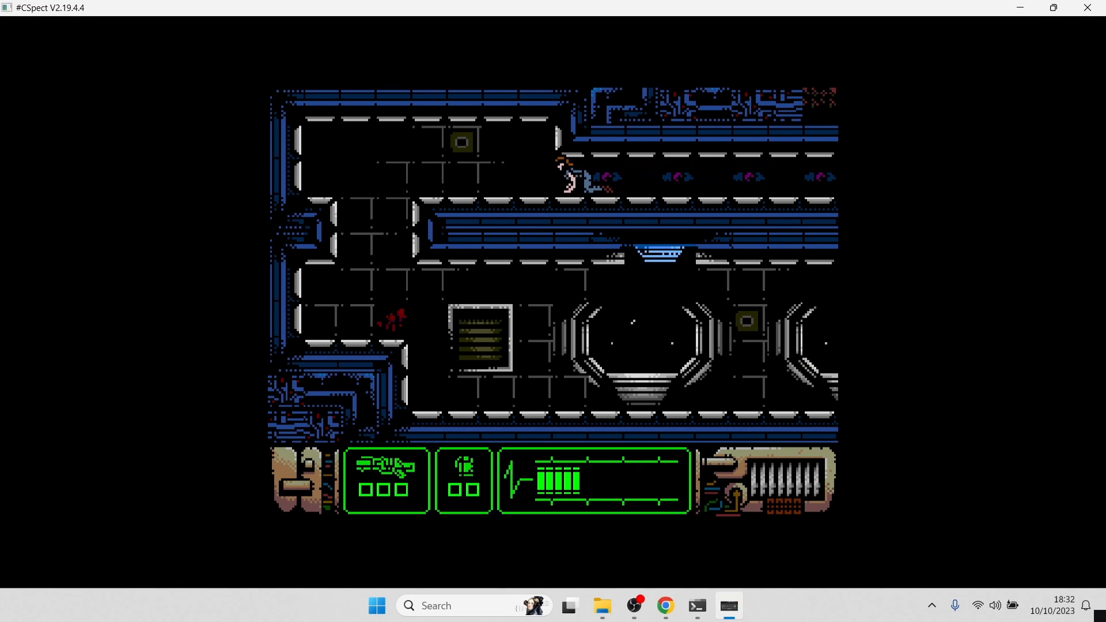
key("Left")
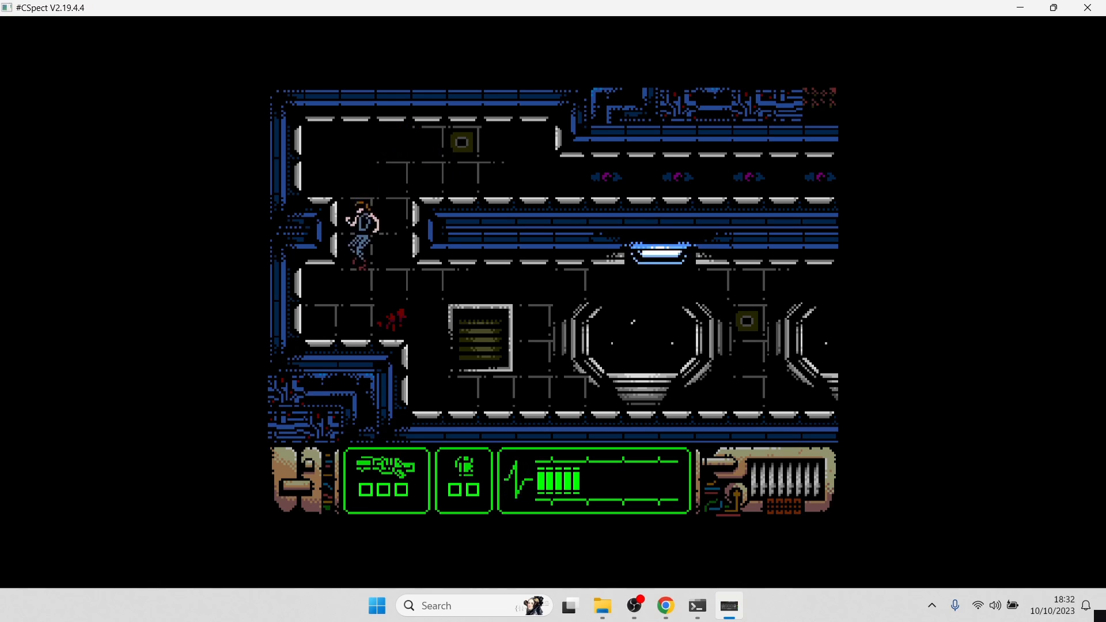
Run right along the lower corridor to the computer terminal and use it to unlock the red-lit door.
key("Right")
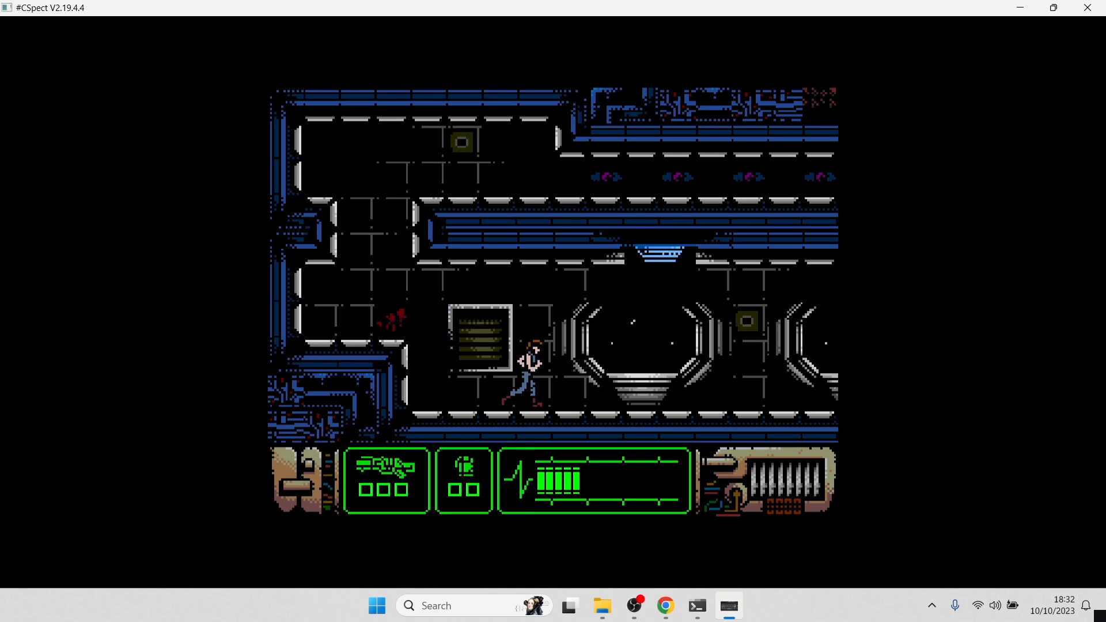
key("Right")
key("Right")
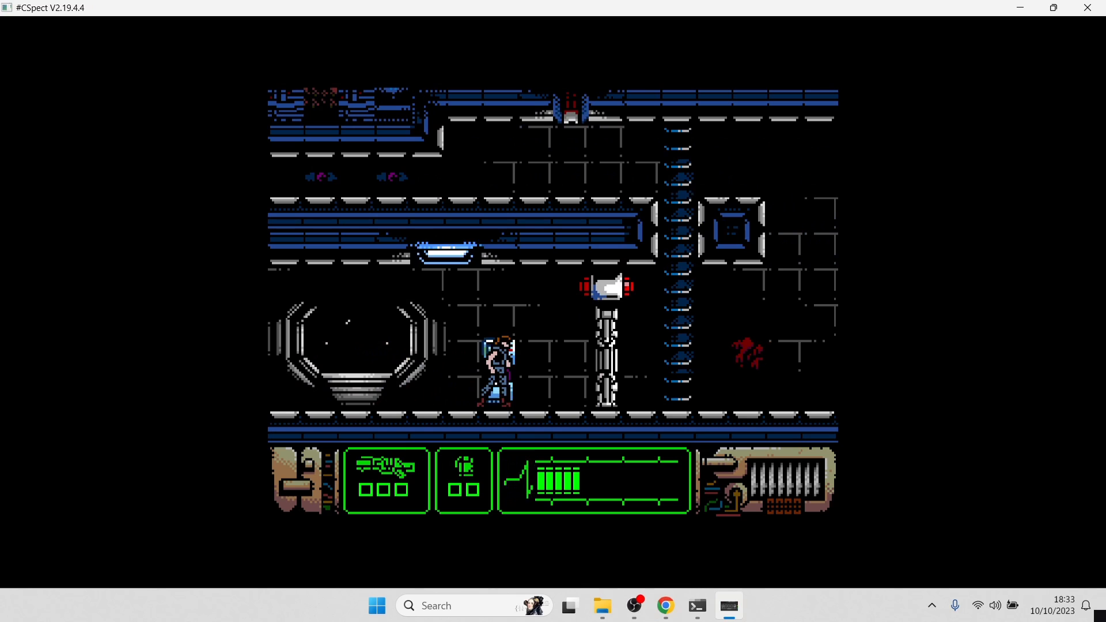
key("Right")
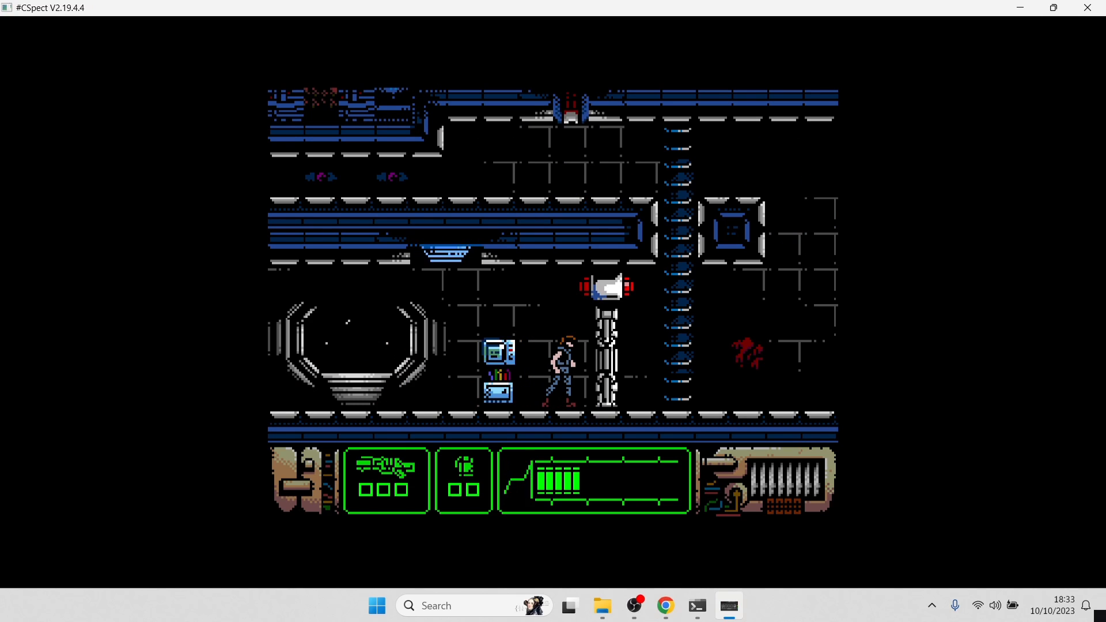
key("Left")
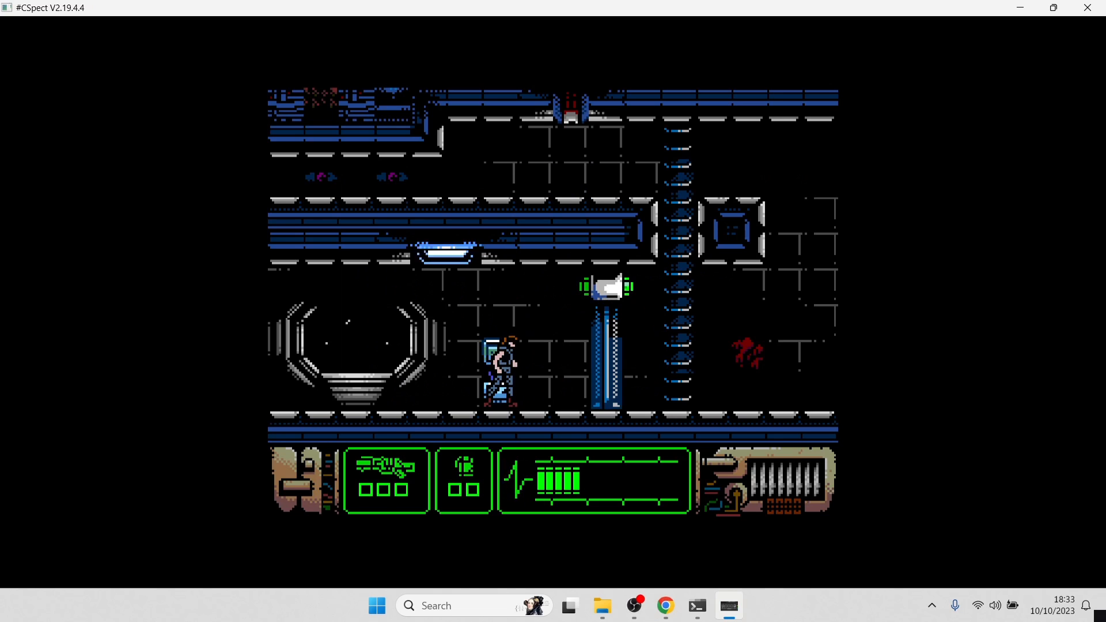
Go through the unlocked door and climb down the ladder in the next room to the lower level.
key("Right")
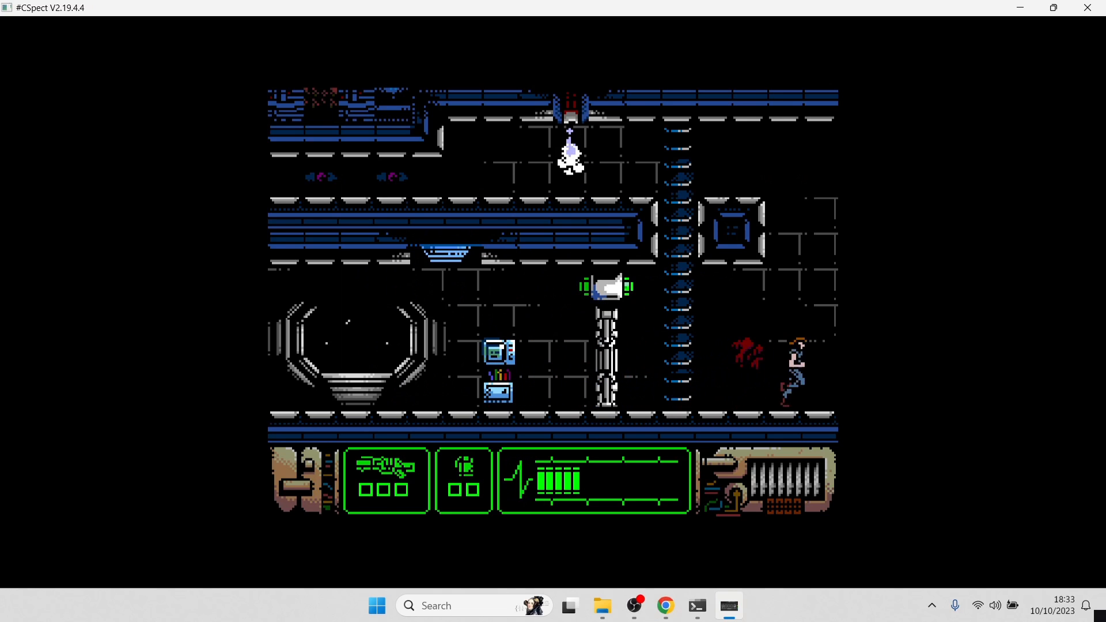
key("Right")
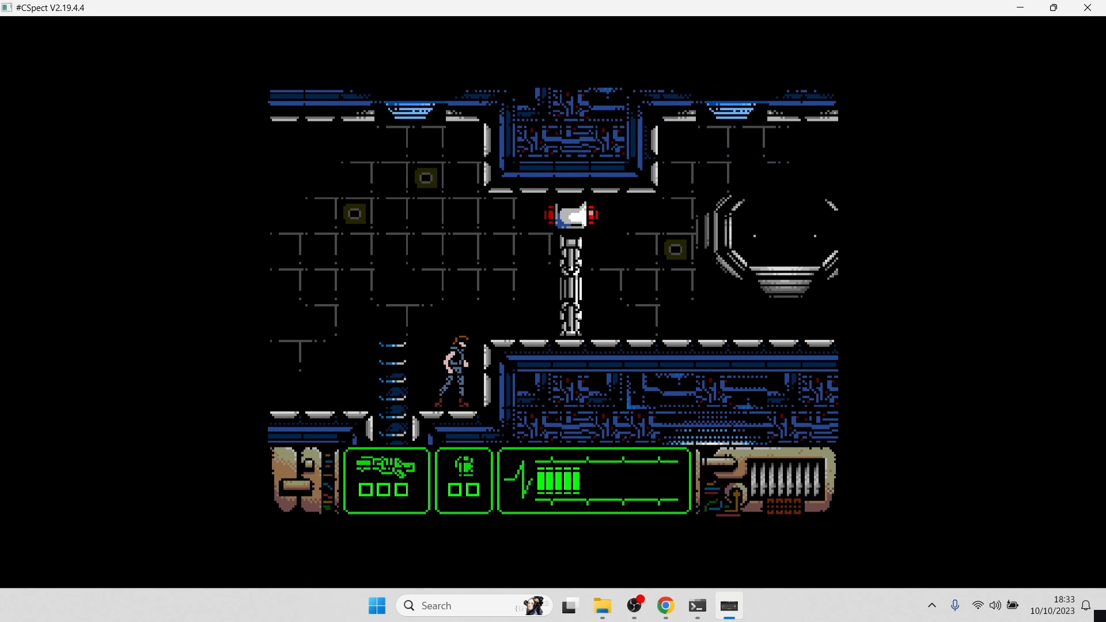
key("Left")
key("Down")
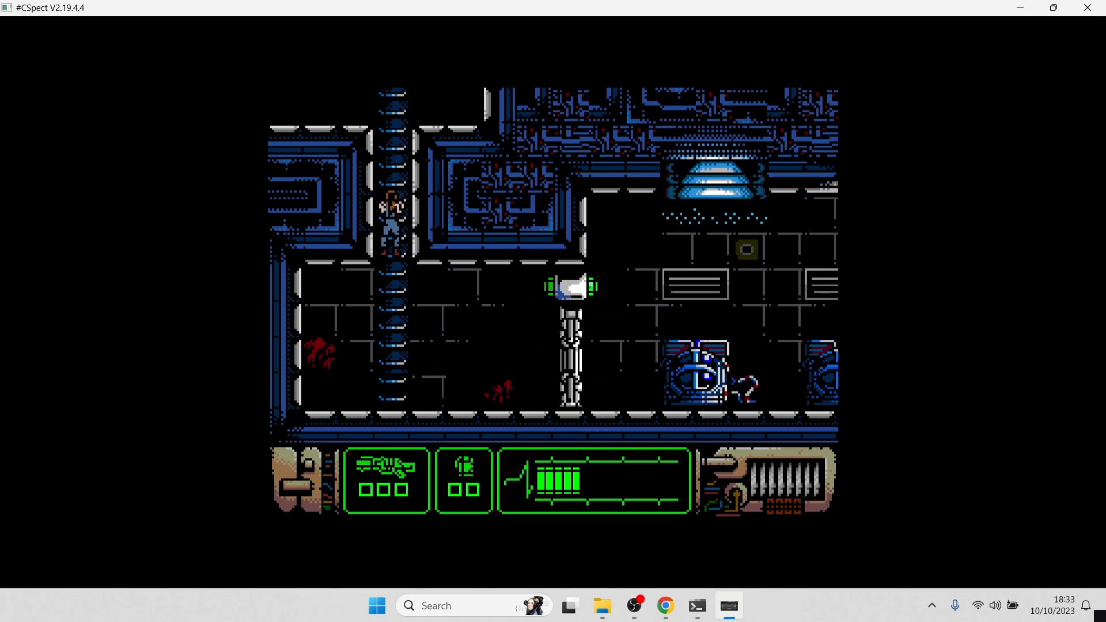
Run right through the room of blue machines and the green-lit doors, past the red-cross medical box.
key("Right")
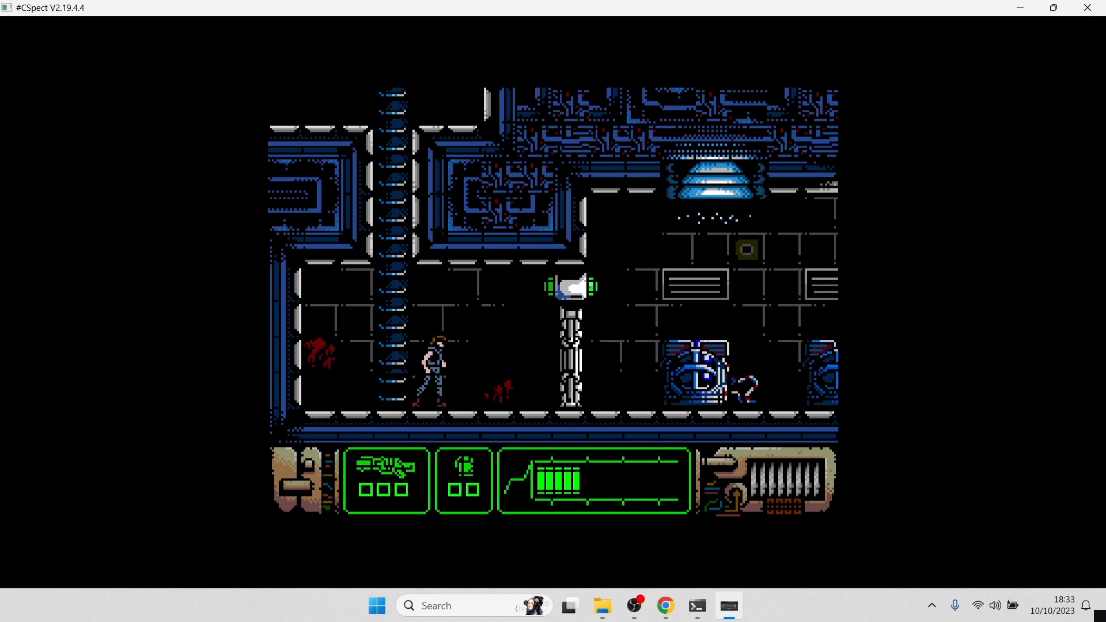
key("Right")
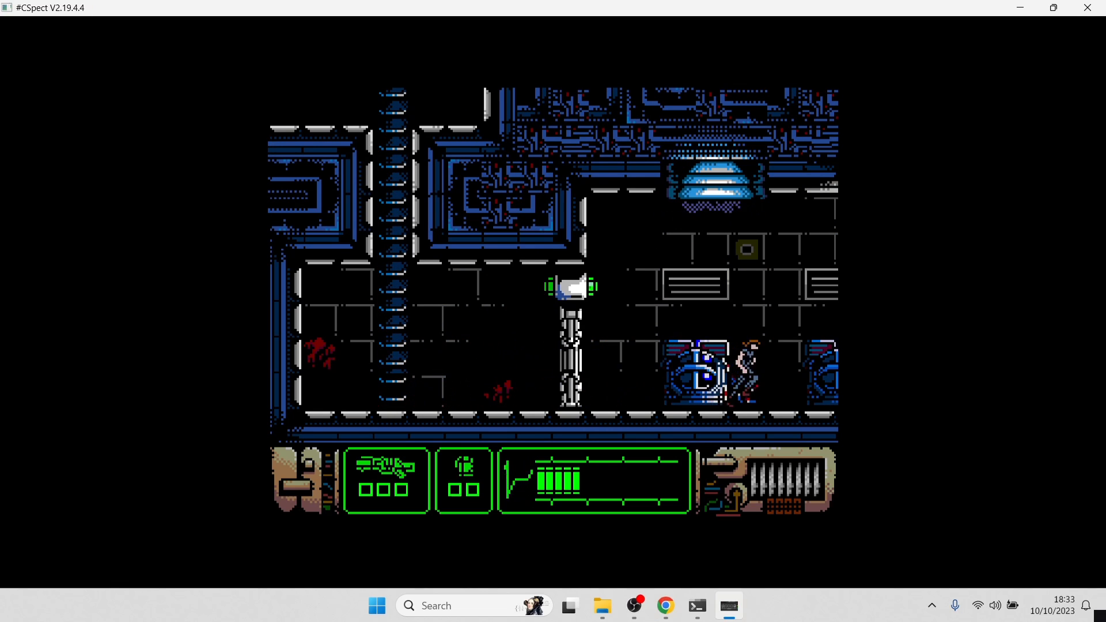
key("Right")
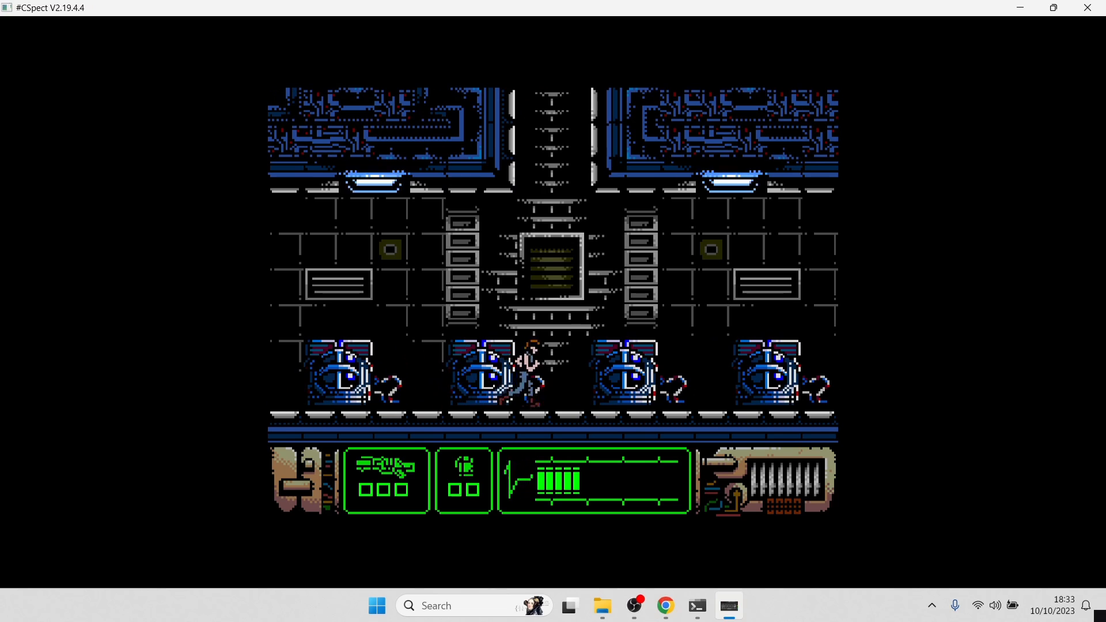
key("Right")
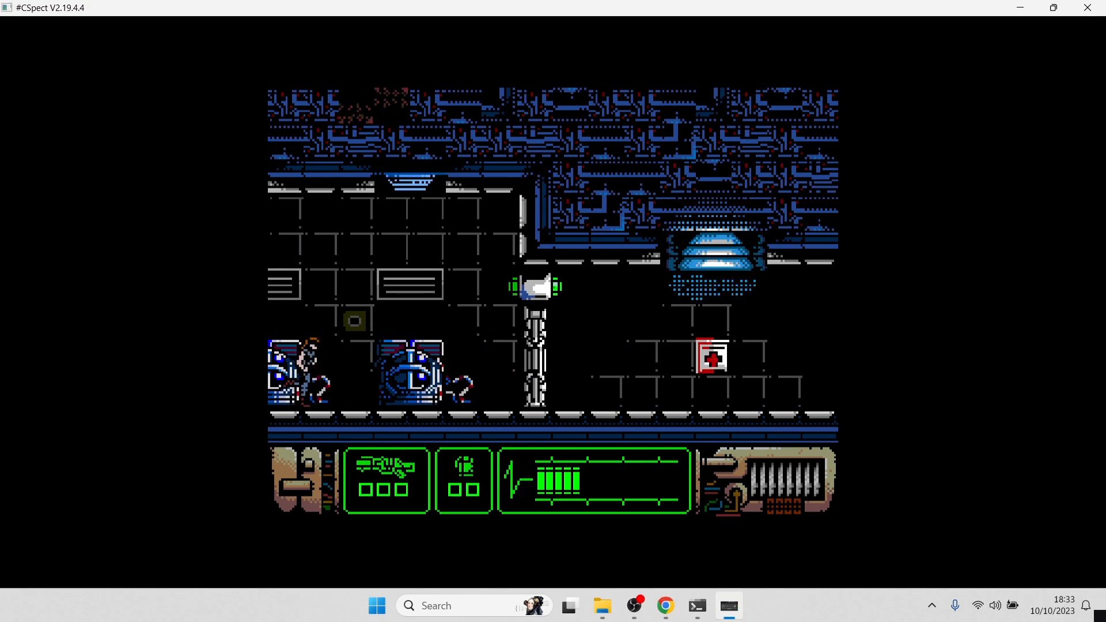
key("Right")
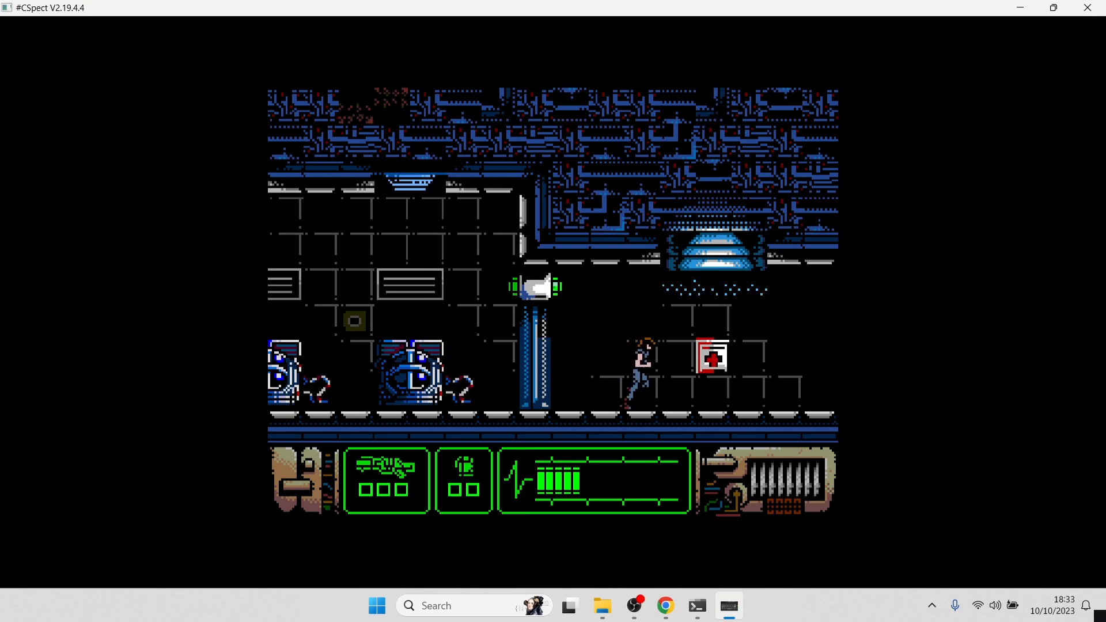
key("Right")
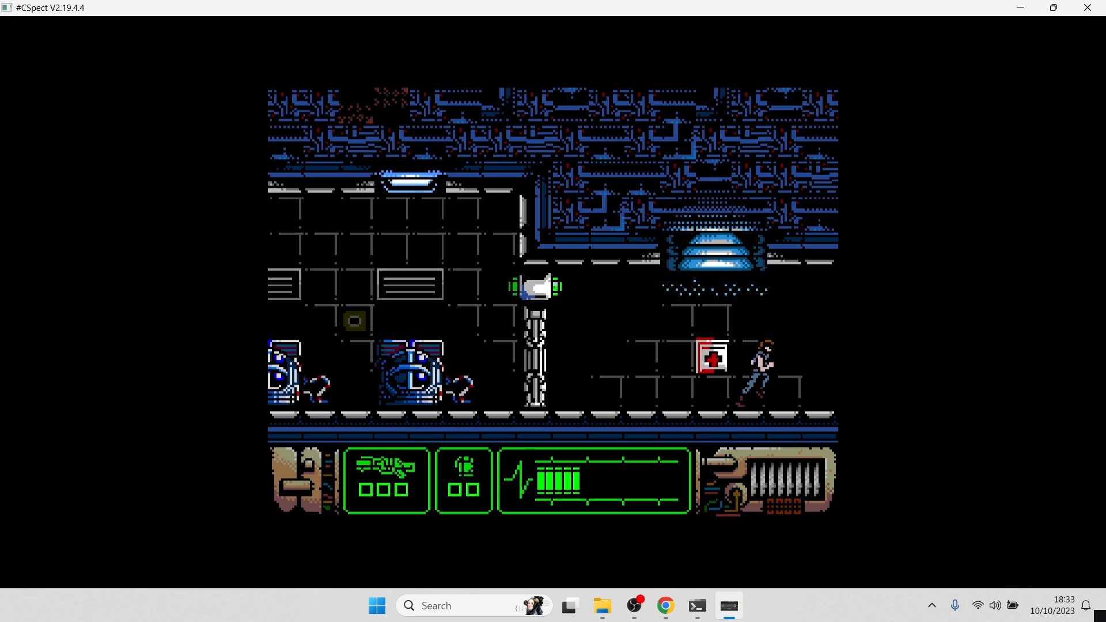
Try the downward ladder at the Deck 1 sign, return to the corridor and climb the ladder to the upper level.
key("Down")
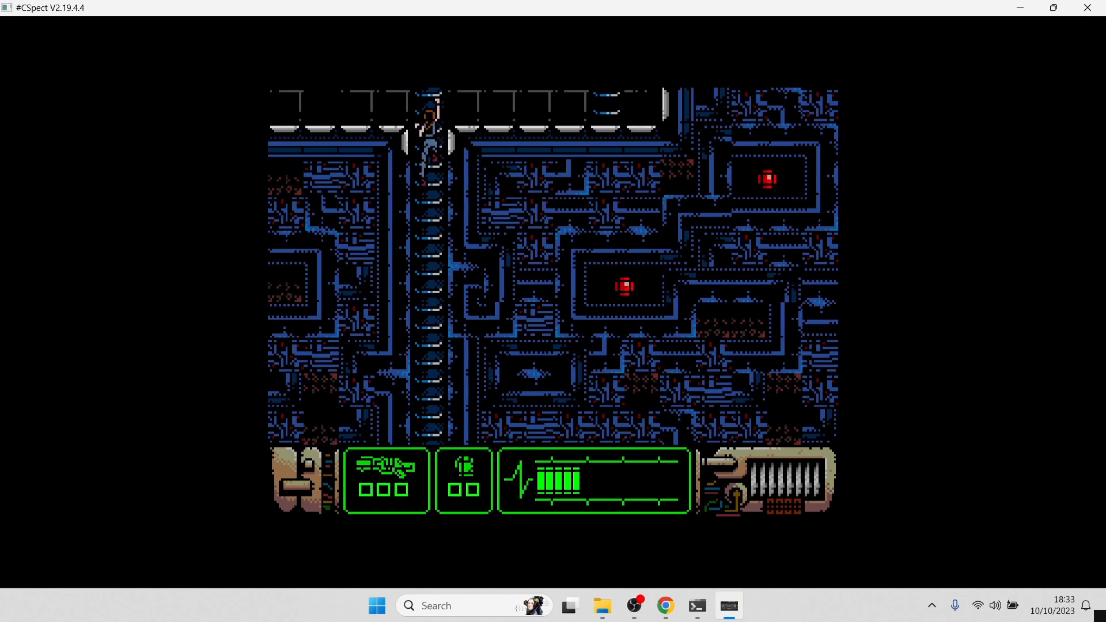
key("Up")
key("Right")
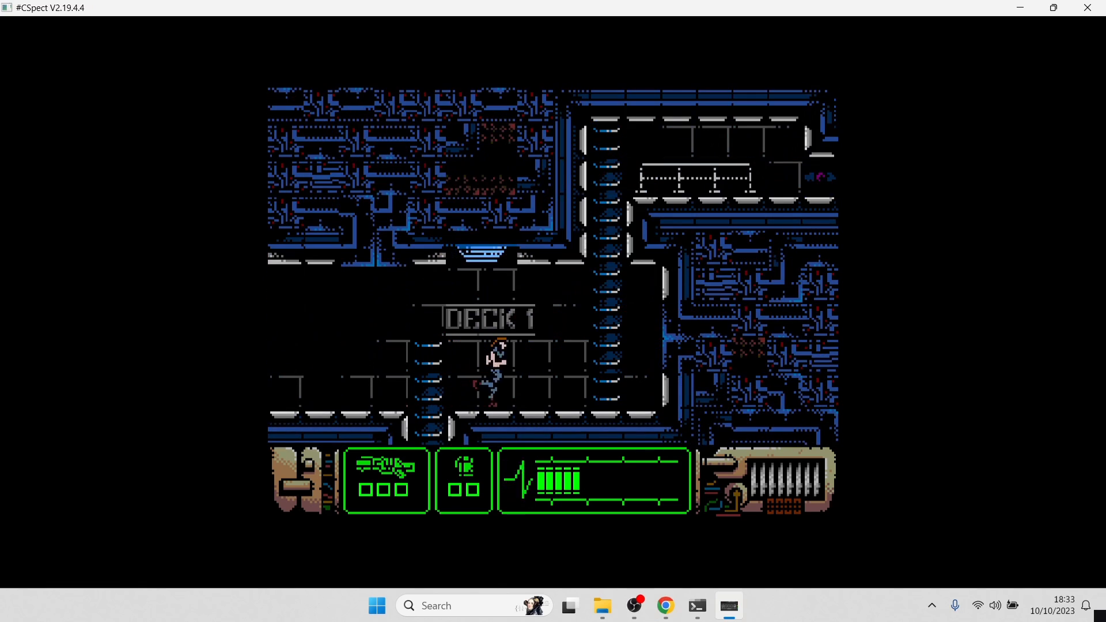
key("Up")
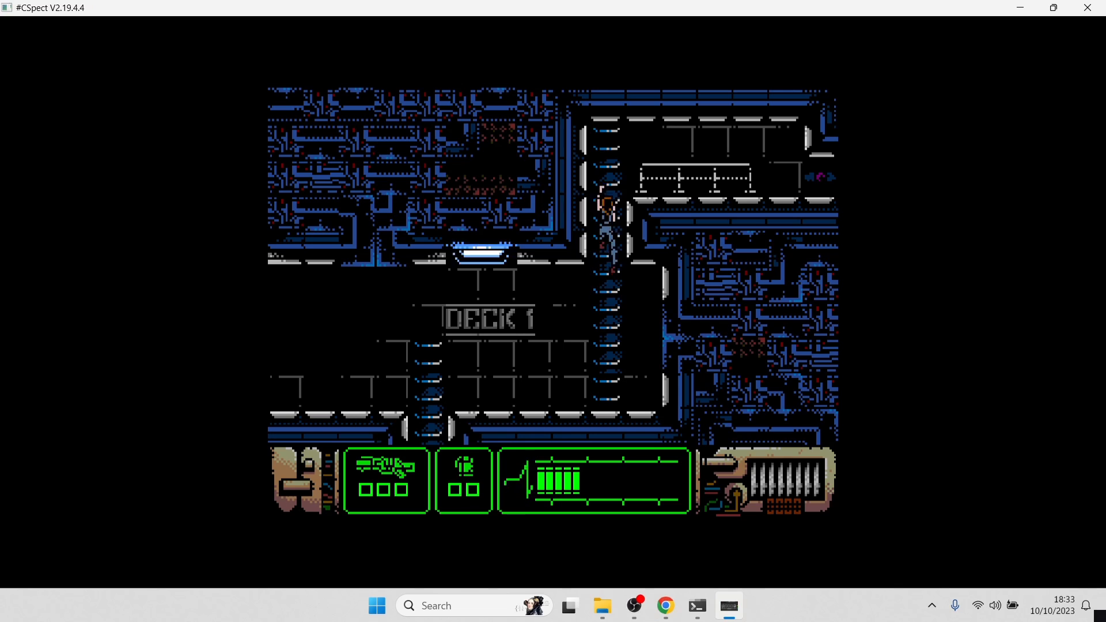
Crawl right through the duct above the Deck 1 corridor, passing over the roaming alien to the platform beyond.
key("Right")
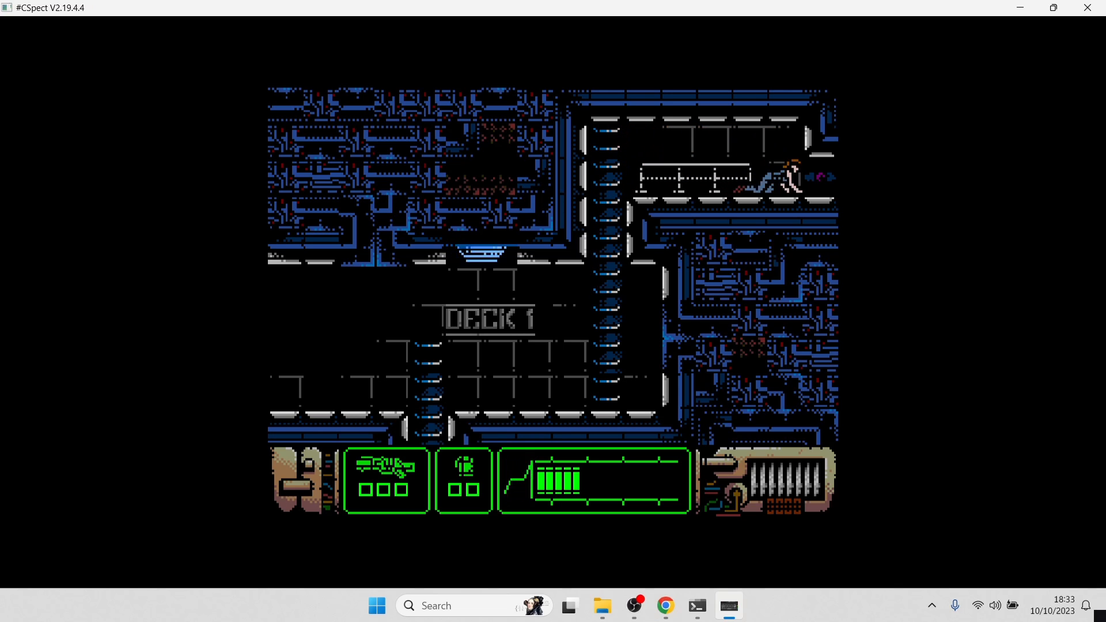
key("Right")
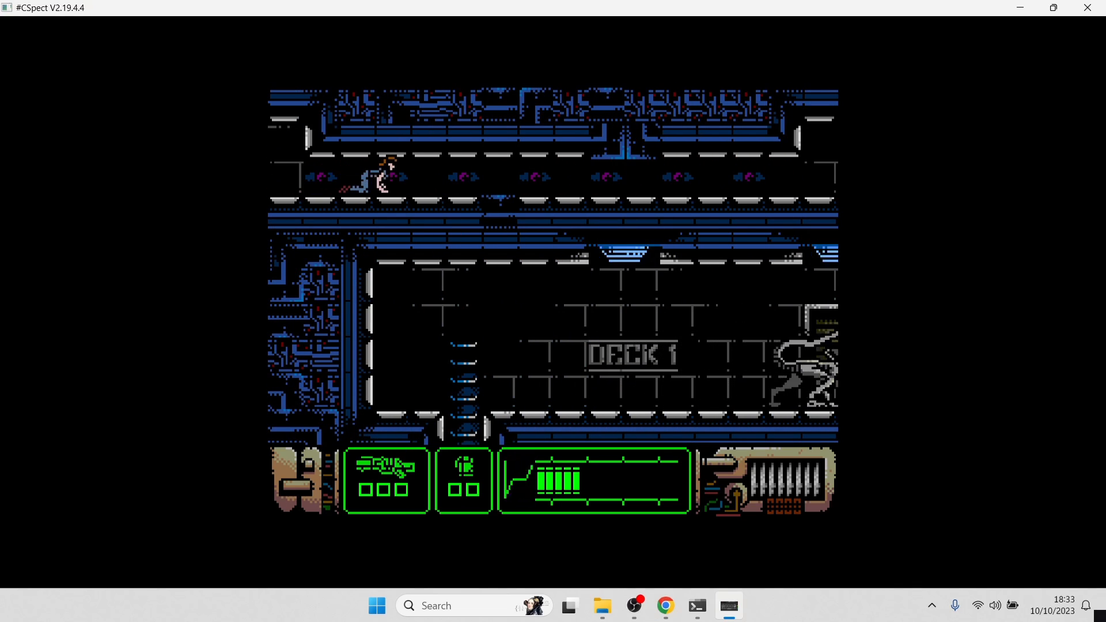
key("Right")
key("Right")
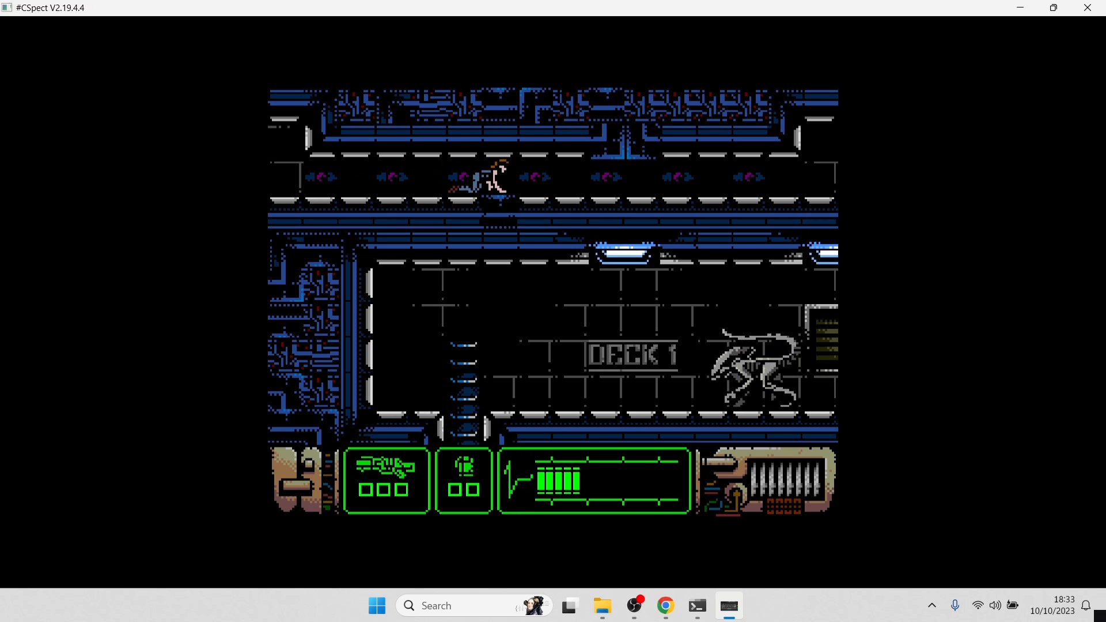
key("Right")
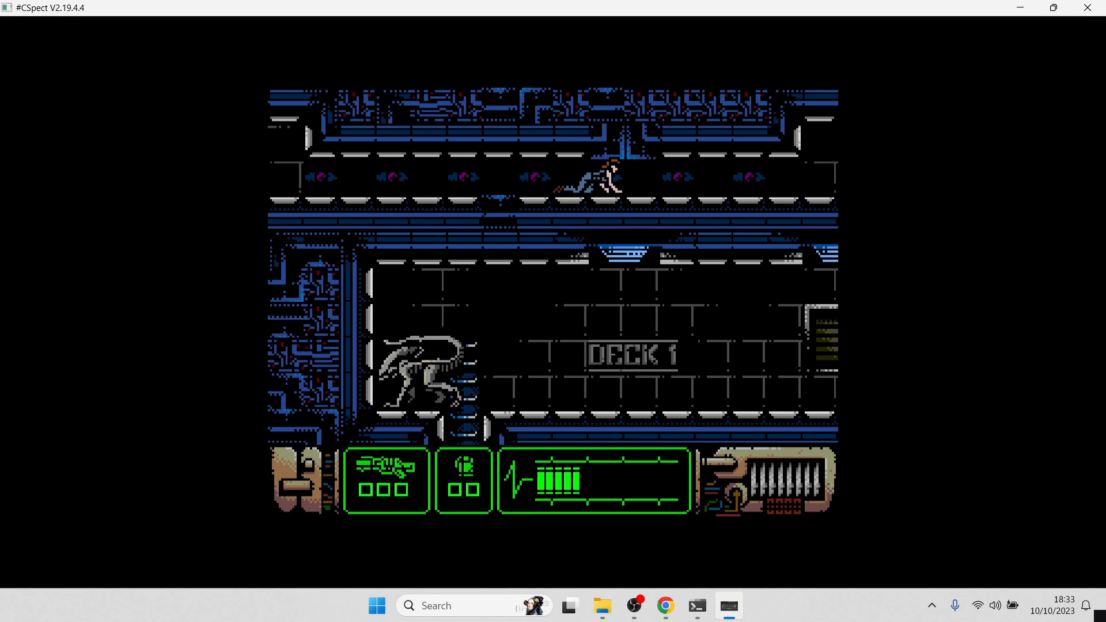
key("Right")
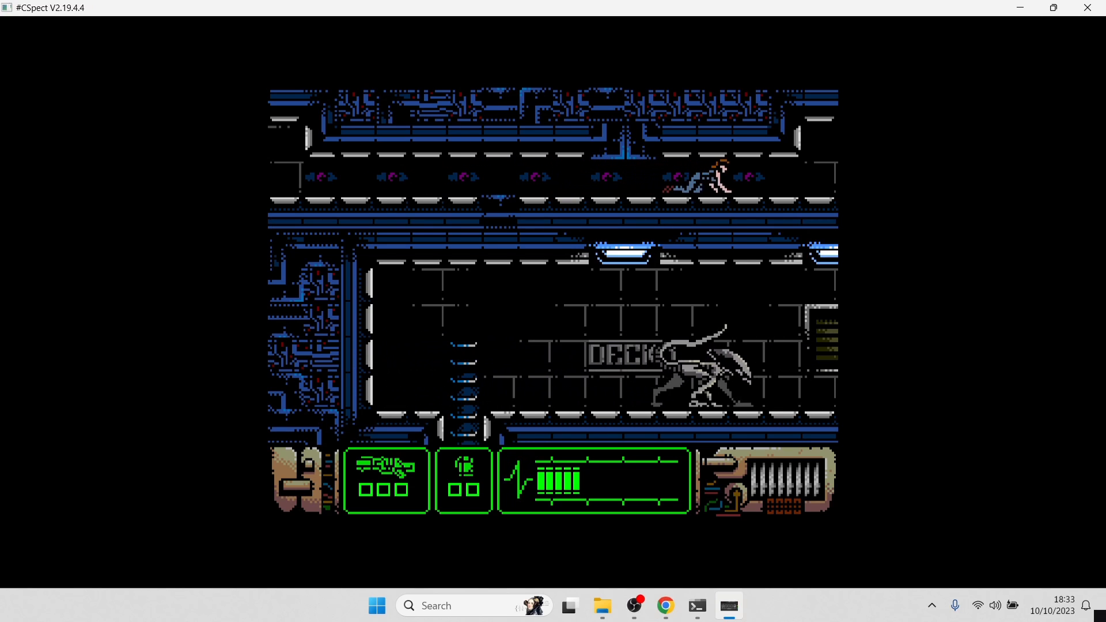
key("Right")
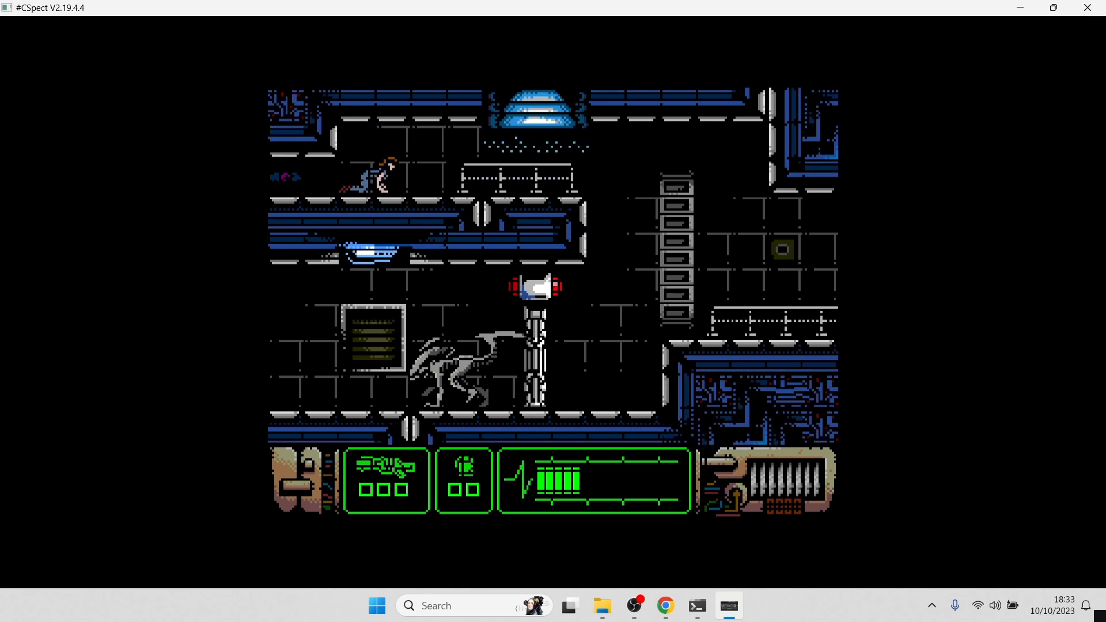
Jump across the gap to the railed ledge and move back and forth to dodge the attacking facehugger.
key("Right")
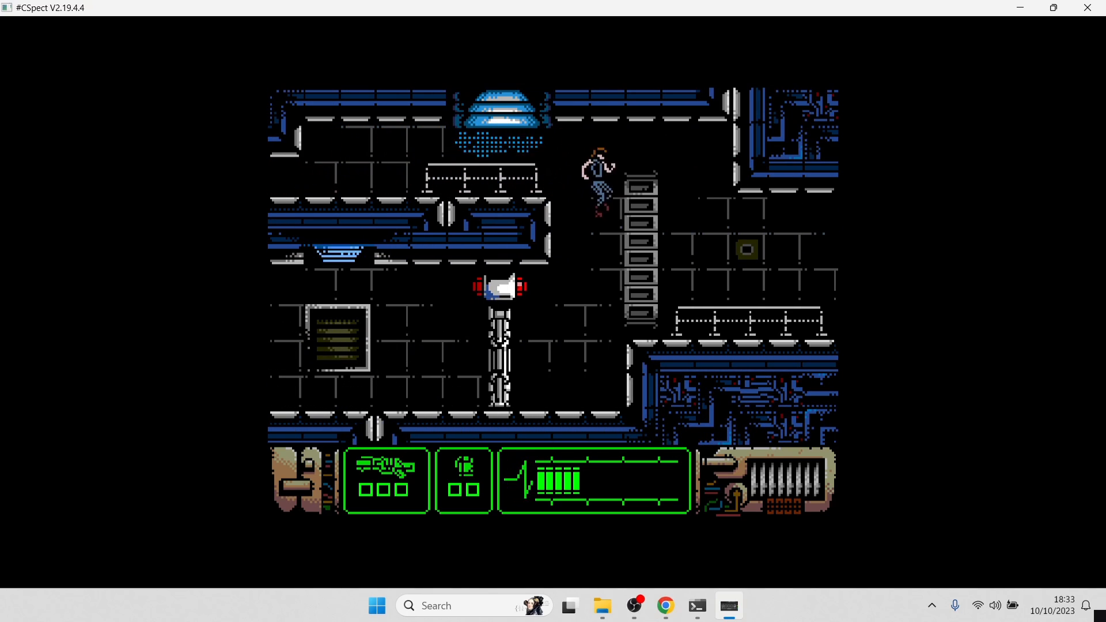
key("Right")
key("Left")
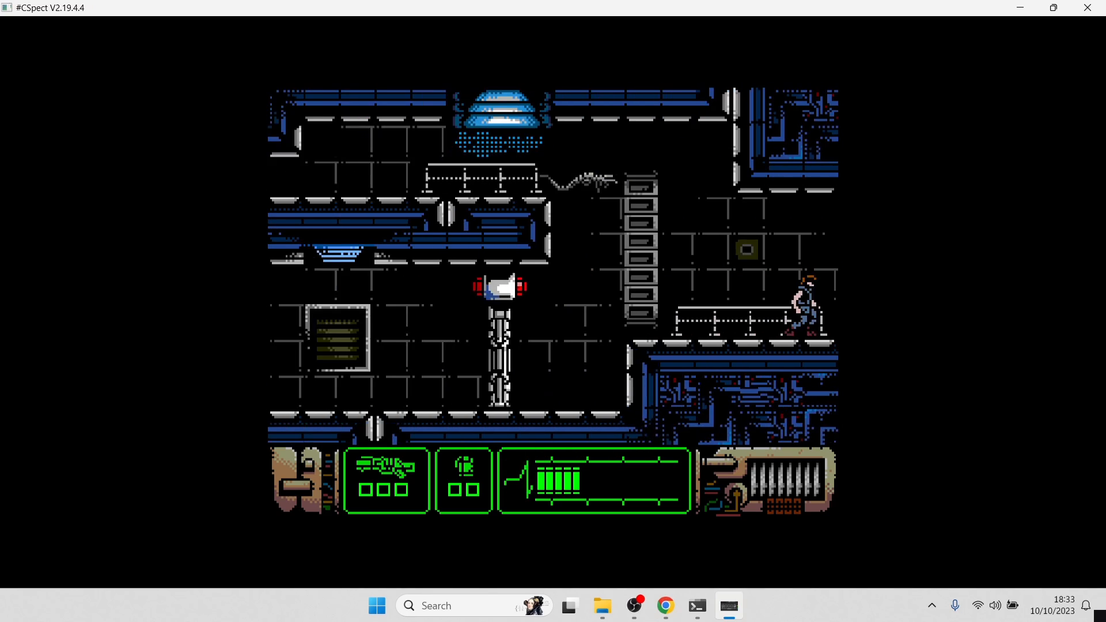
key("Right")
key("Left")
key("Left")
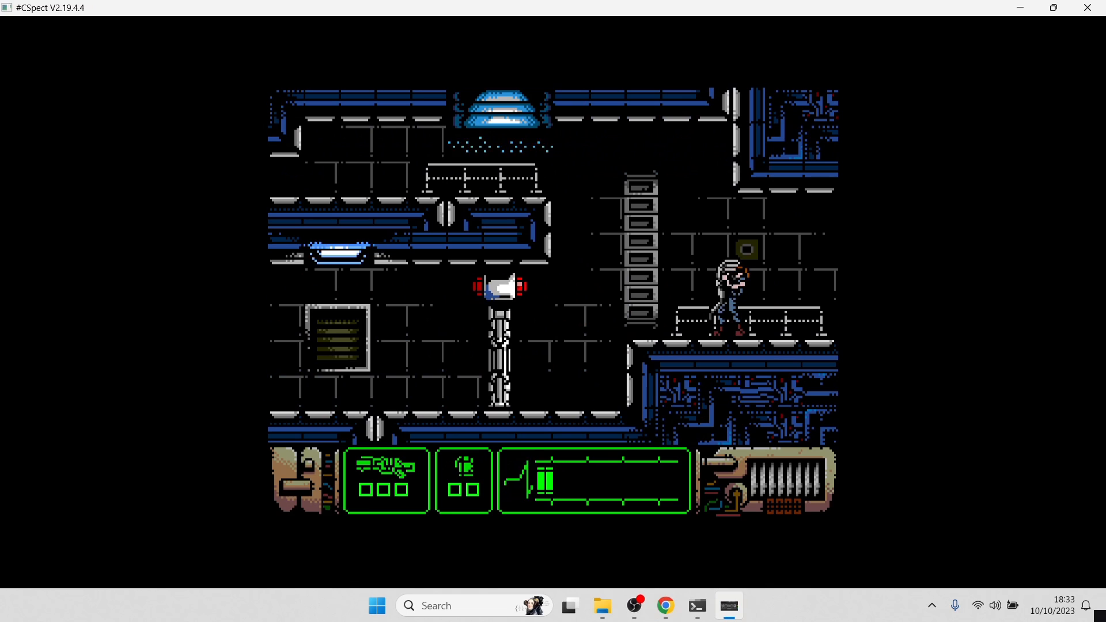